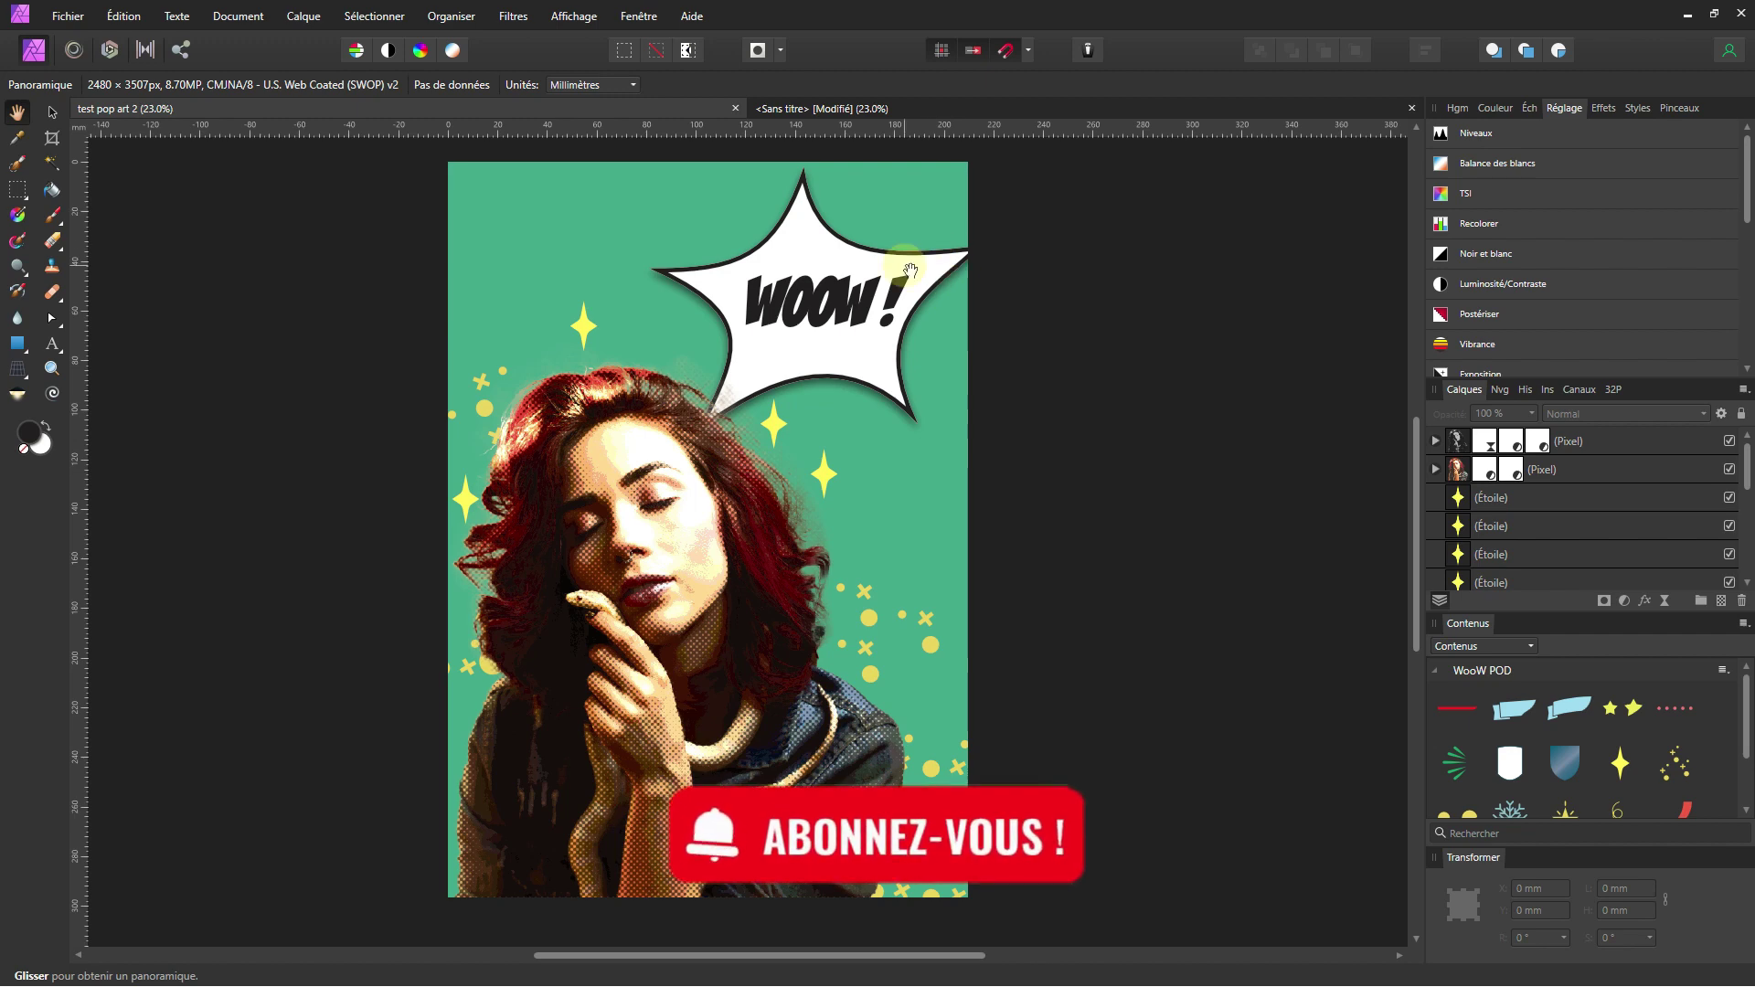
Switch from the example poster to the blank 'Sans titre' document.
click(809, 111)
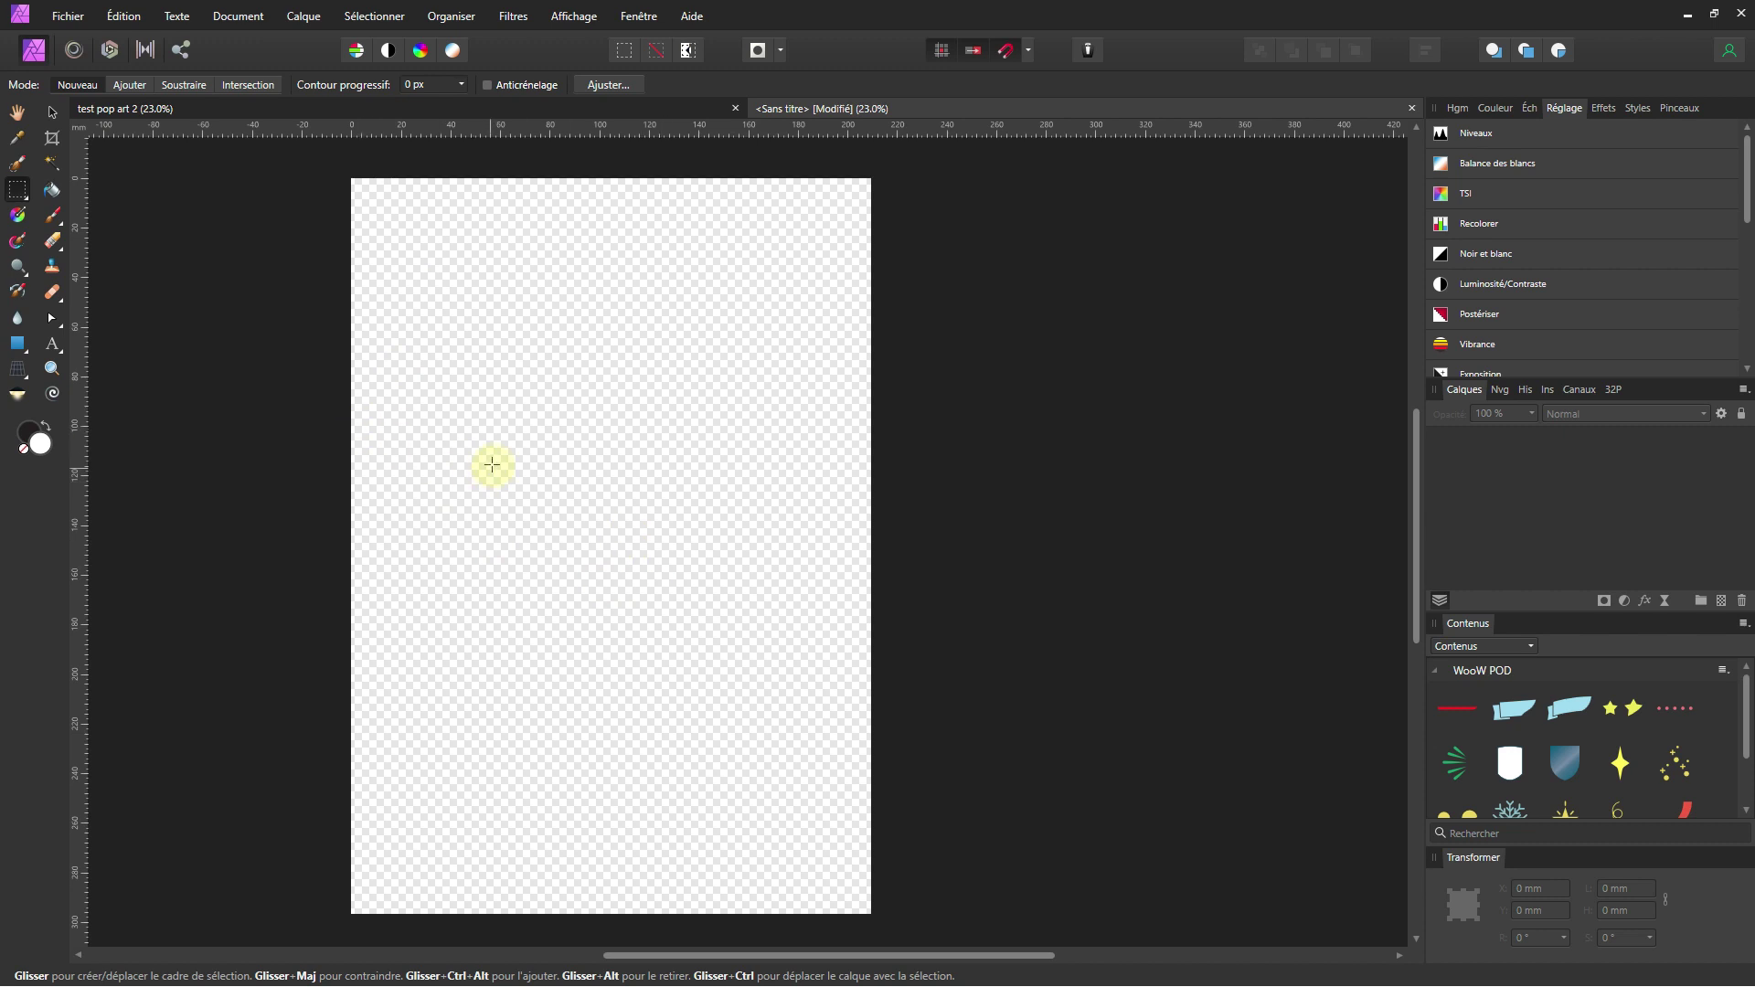
Show the Stock studio panel with Pexels results for 'portrait woman'.
click(68, 15)
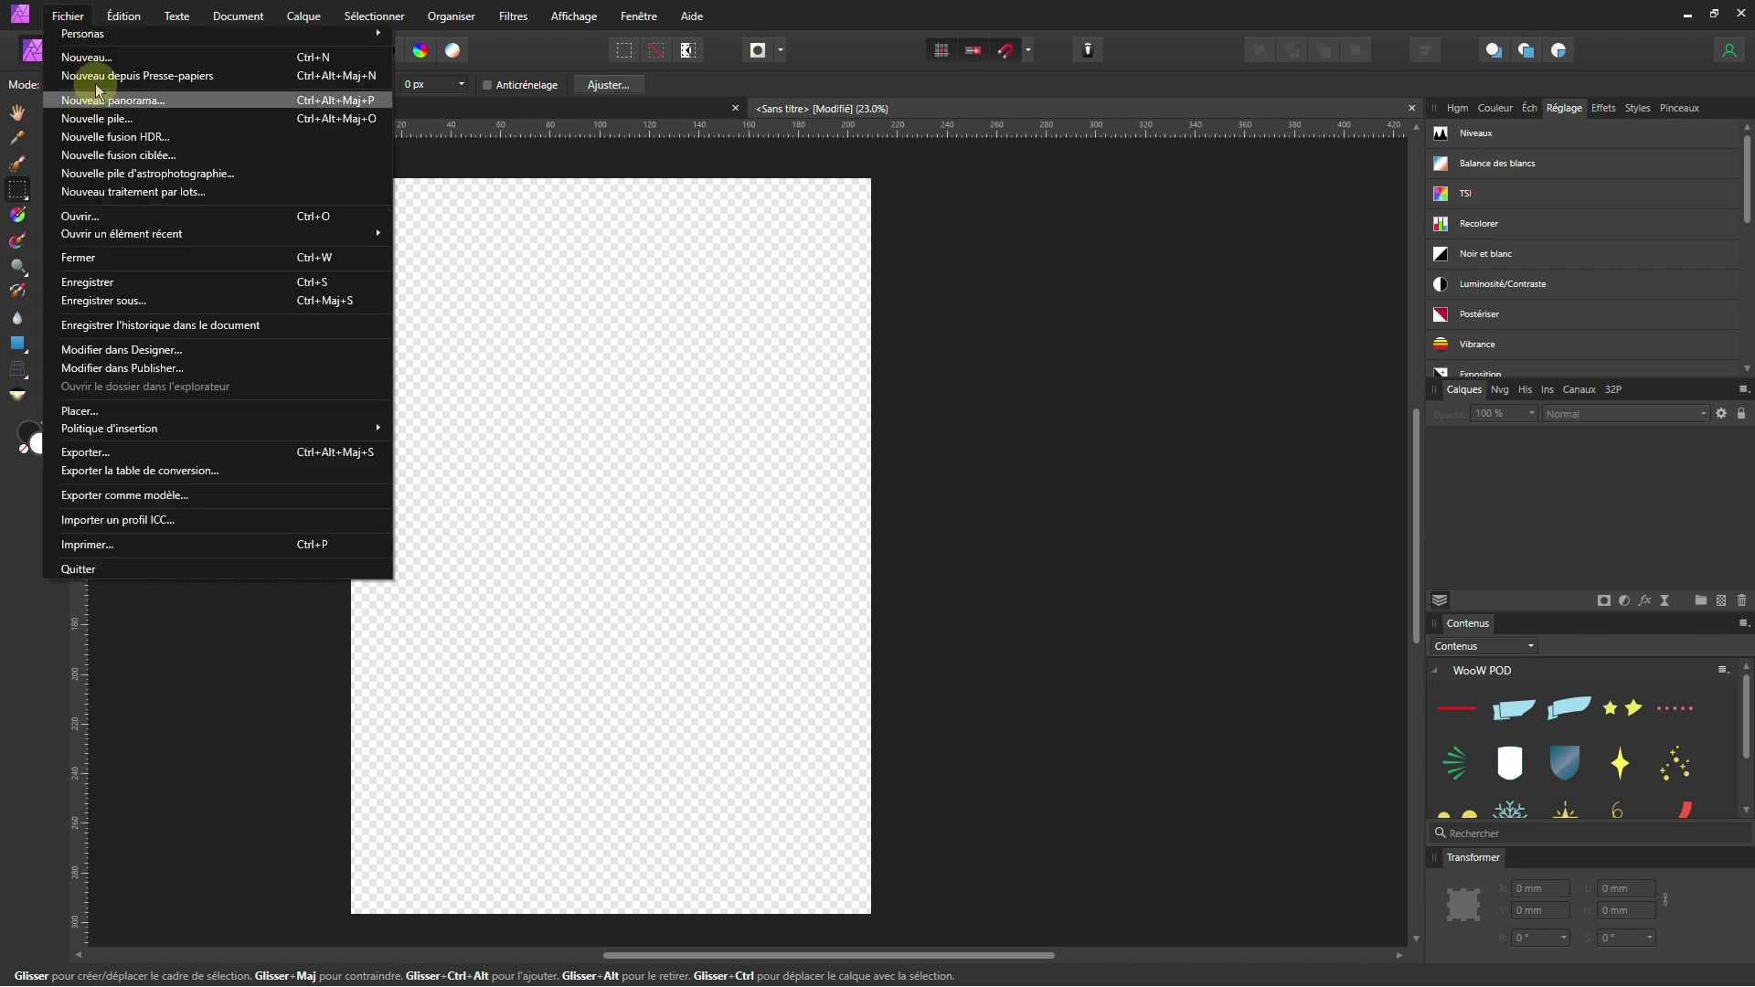
click(984, 89)
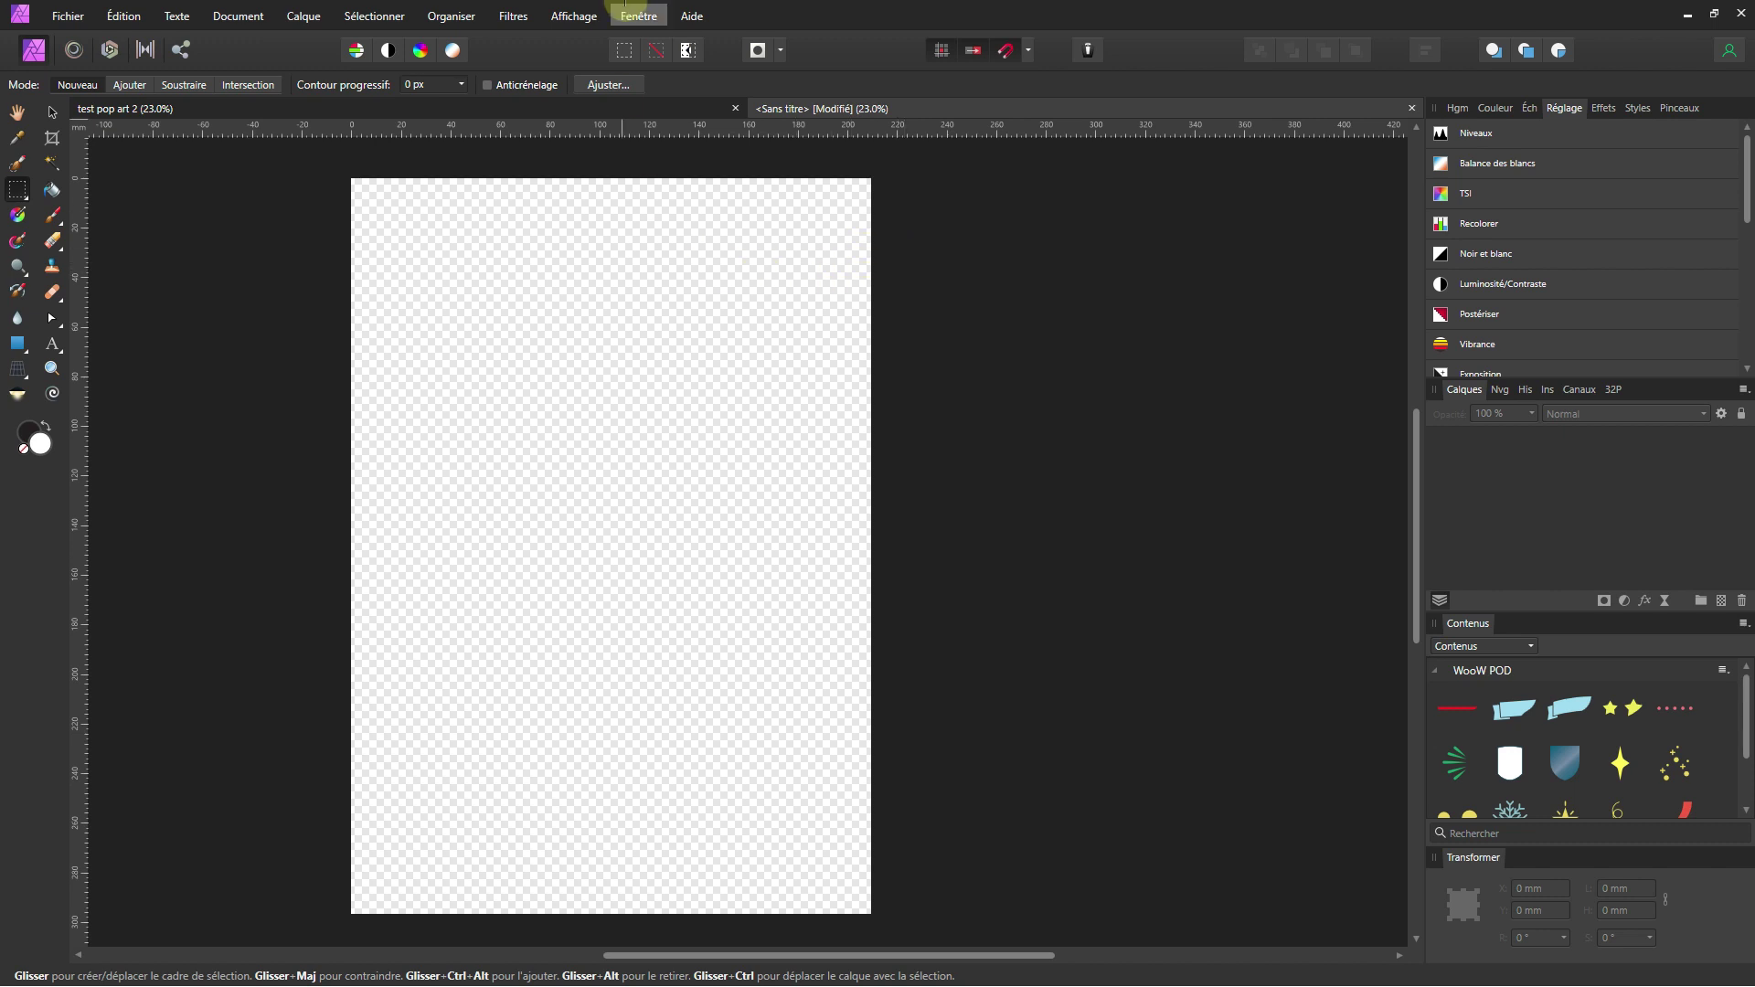
click(573, 17)
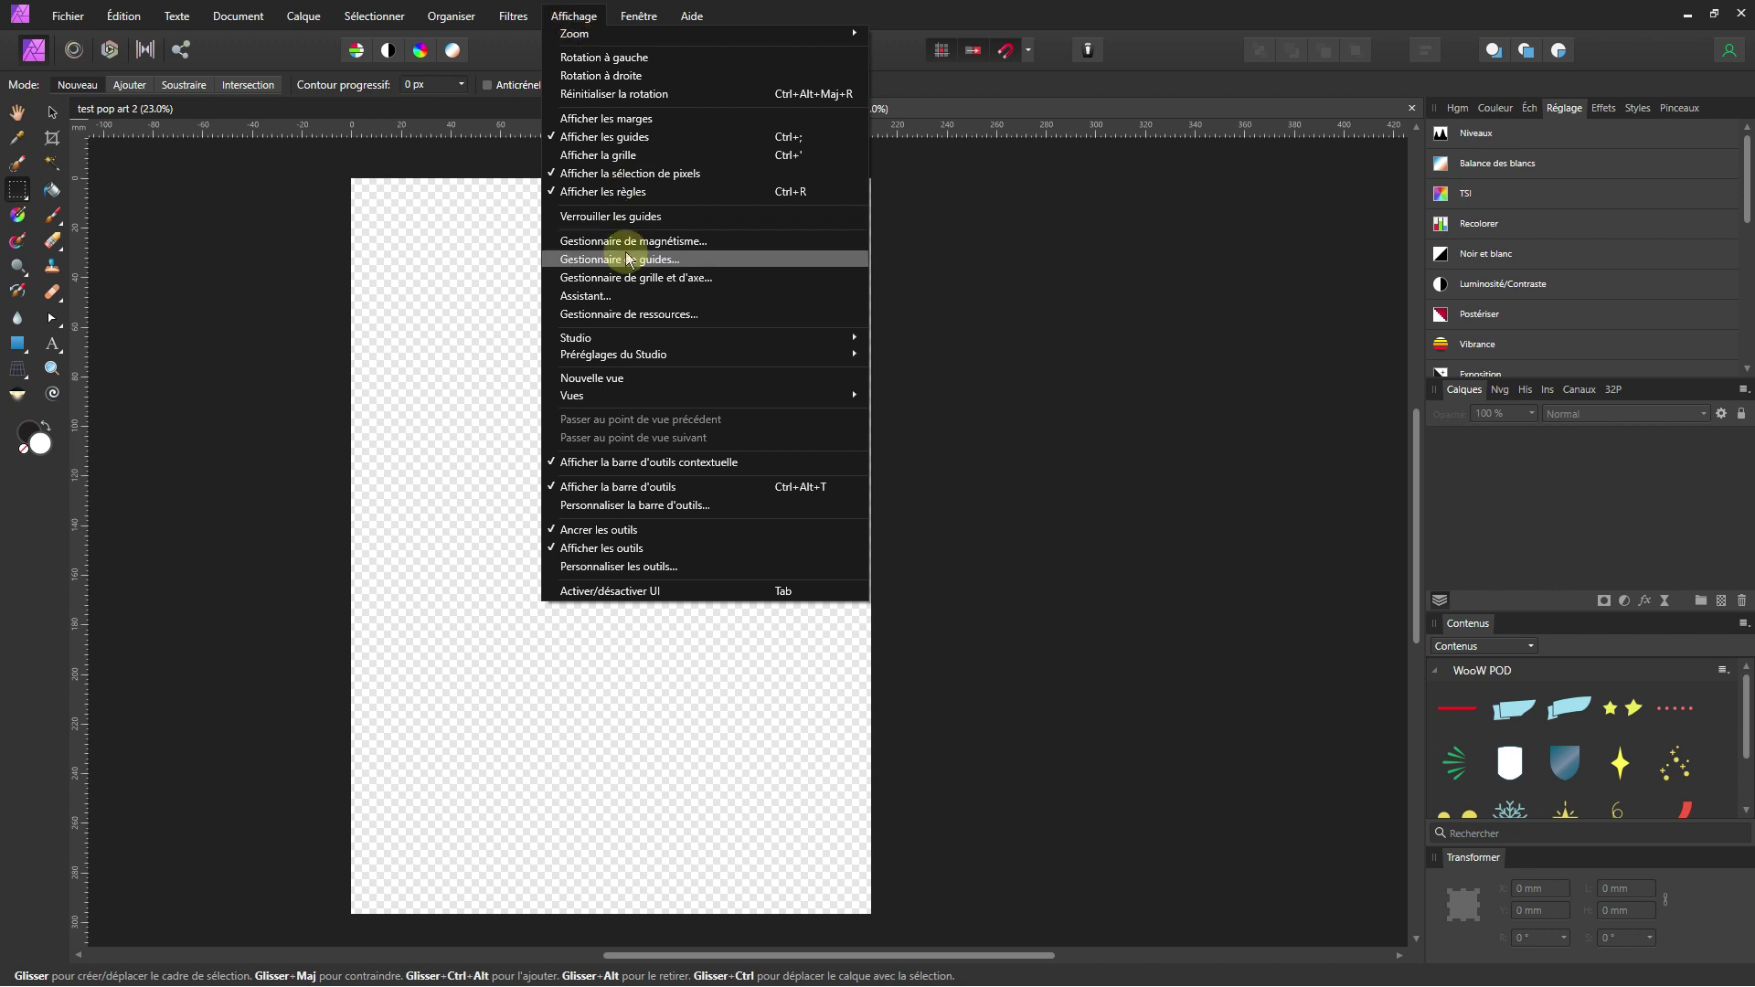
click(637, 340)
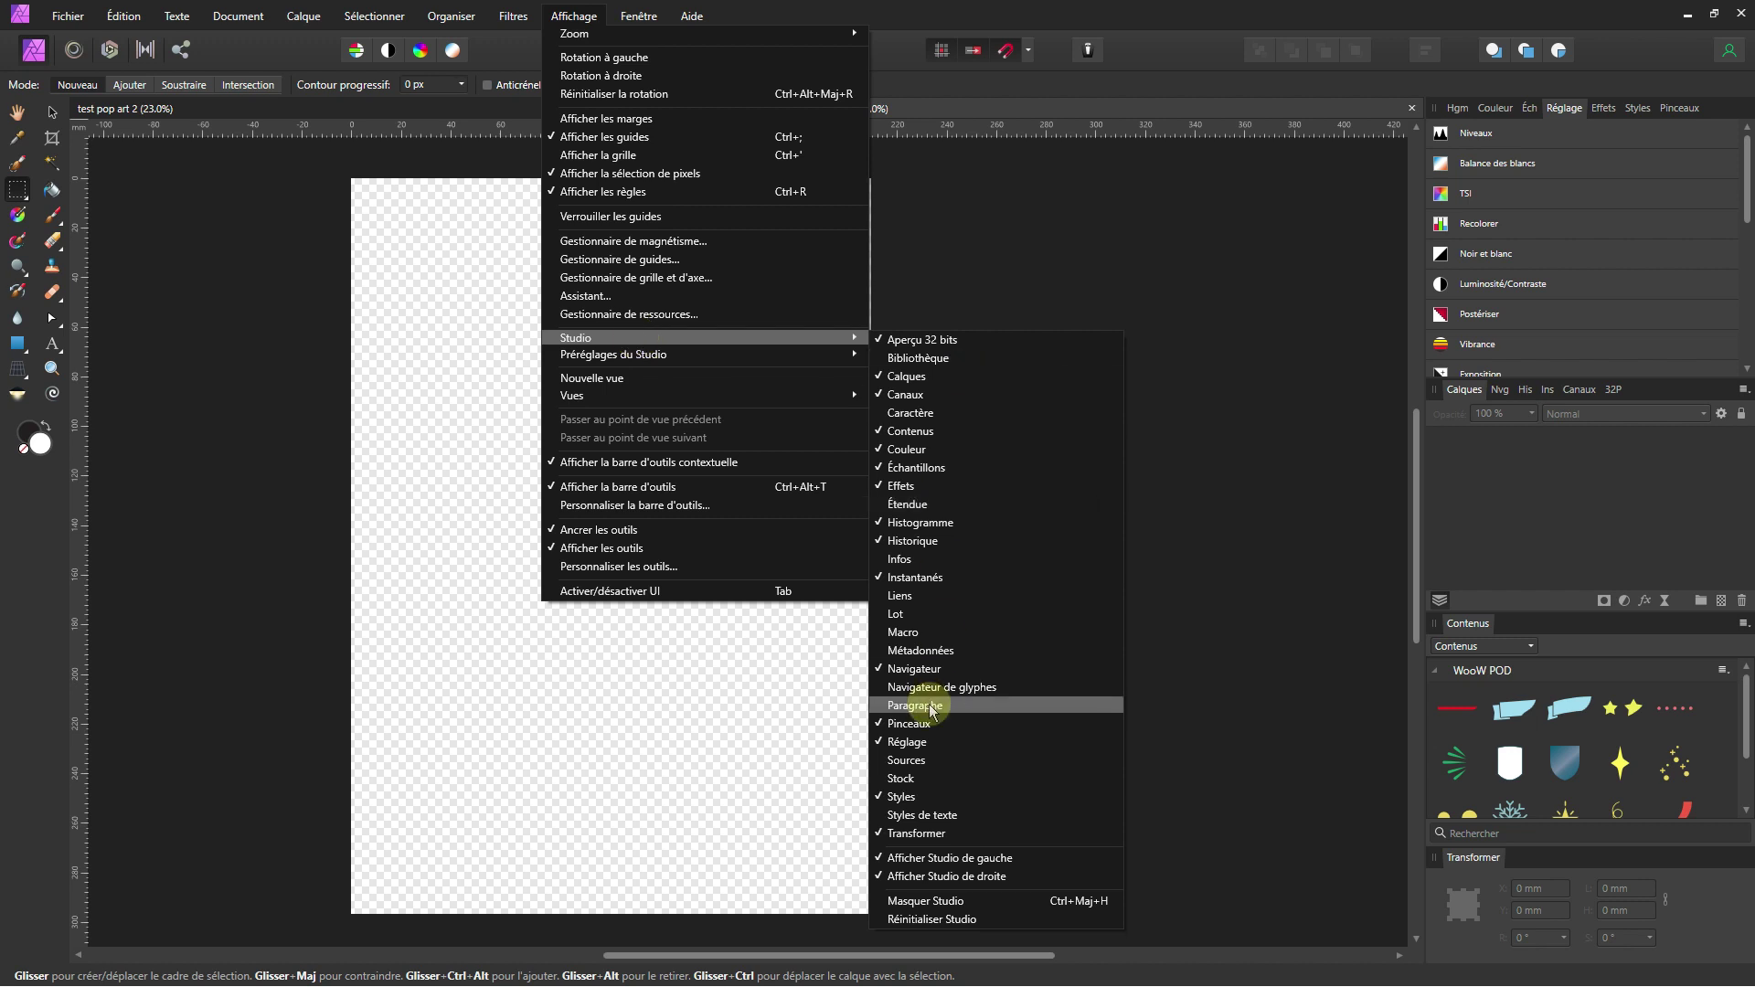
click(910, 779)
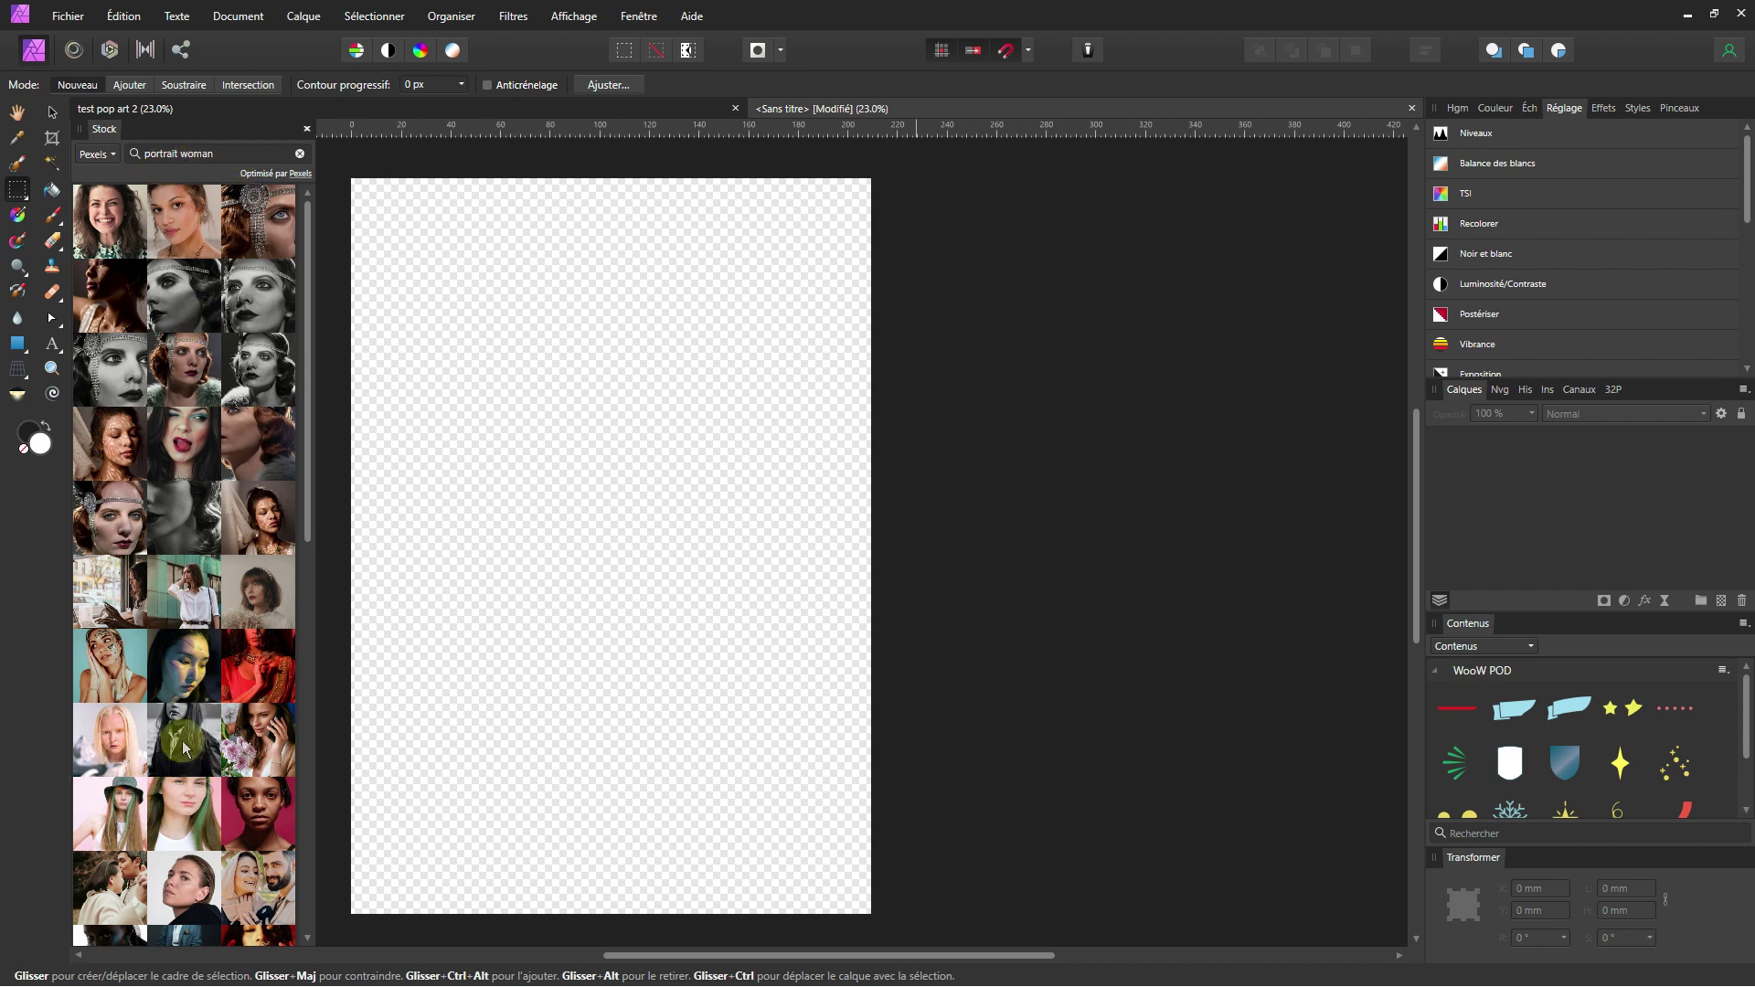
Drag a Pexels portrait of a woman in a black hoodie onto the page.
scroll(181, 786, down, 1)
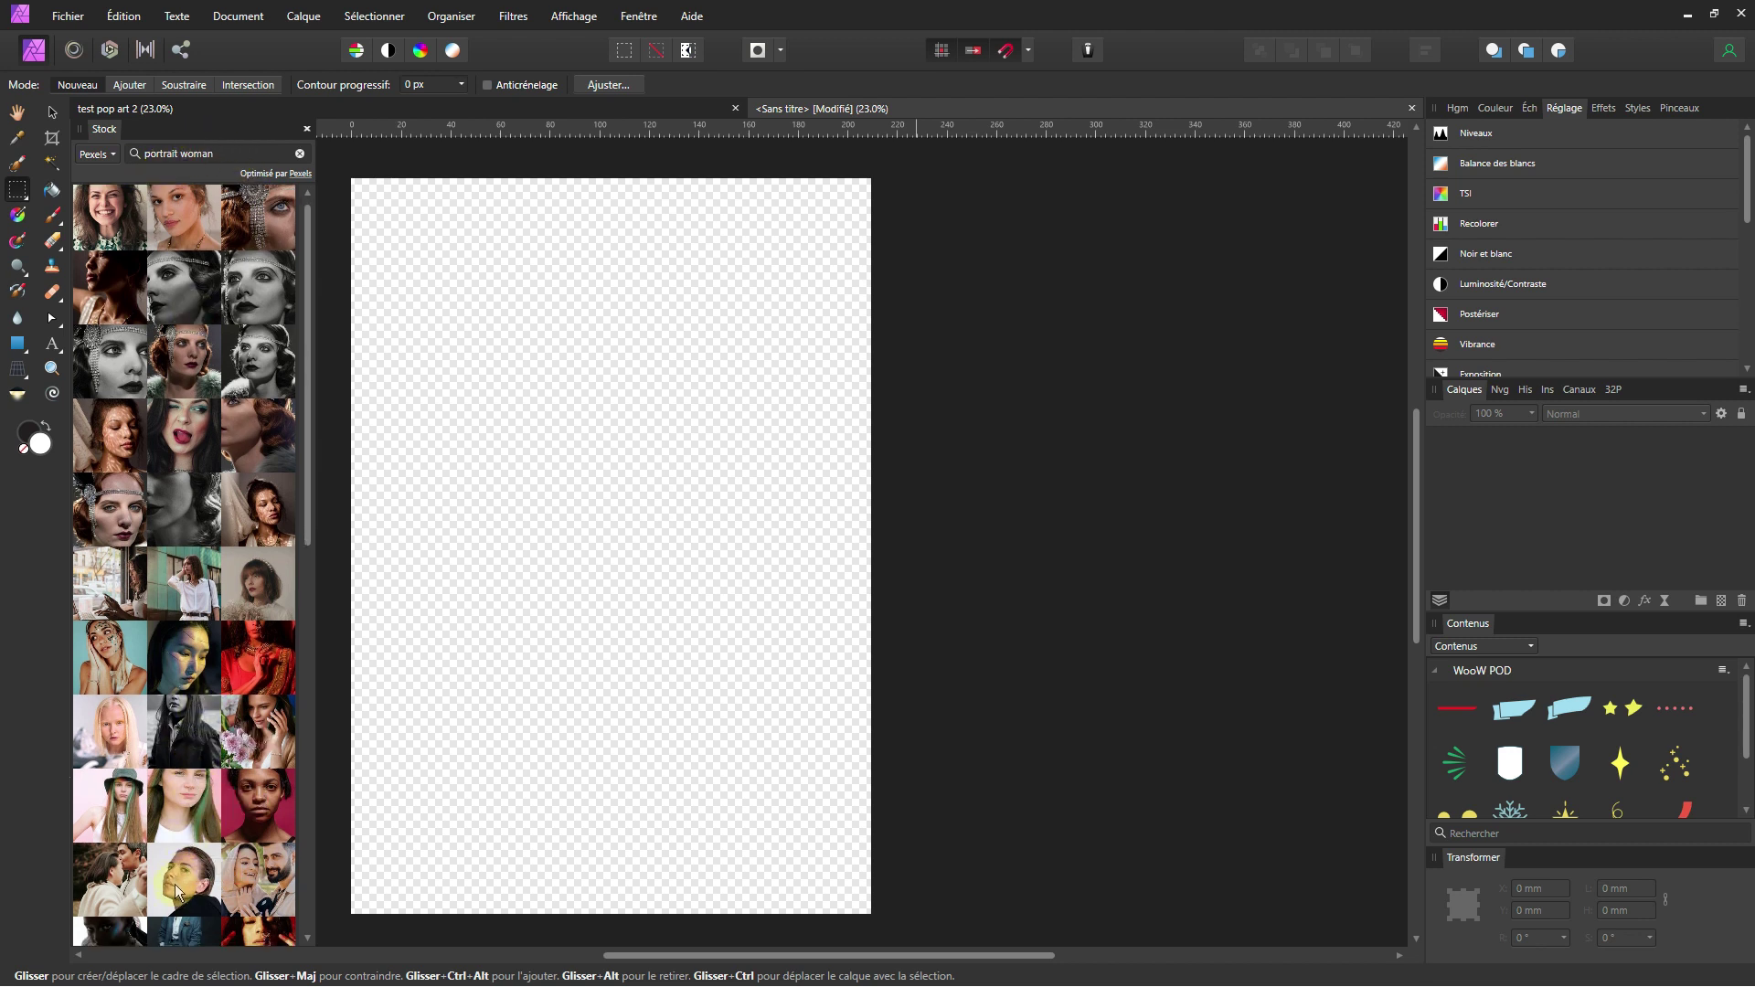
drag(178, 892, 635, 460)
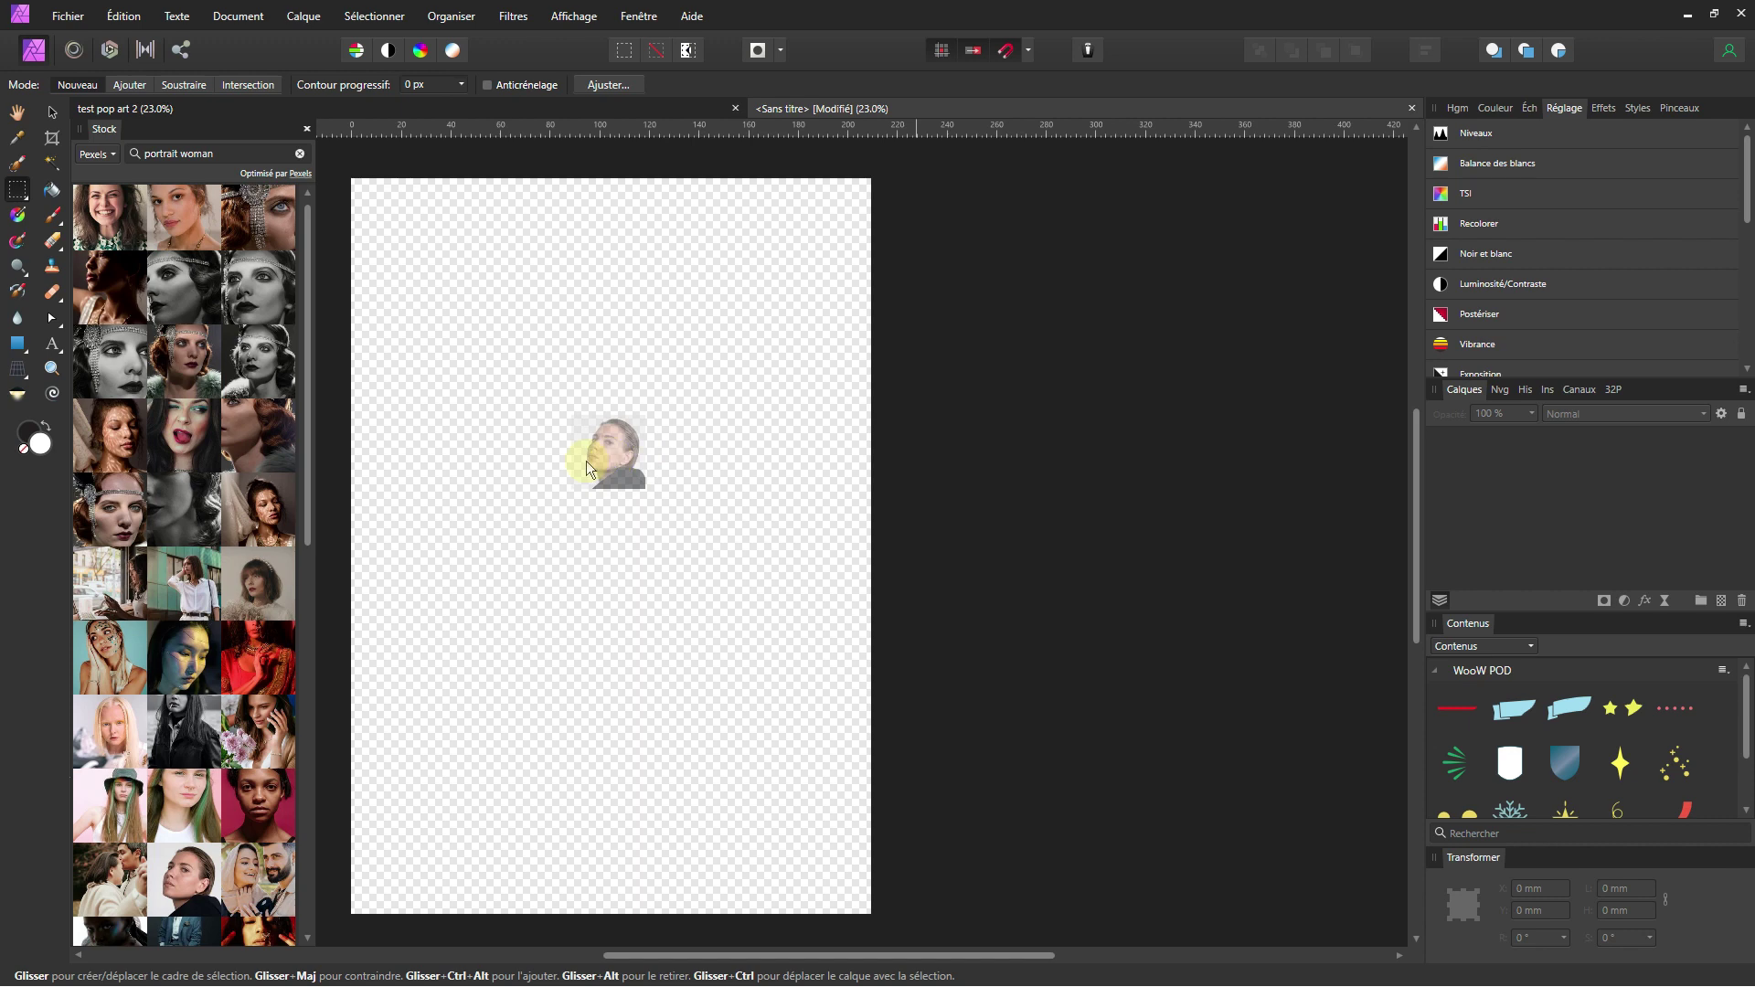
drag(585, 461, 587, 462)
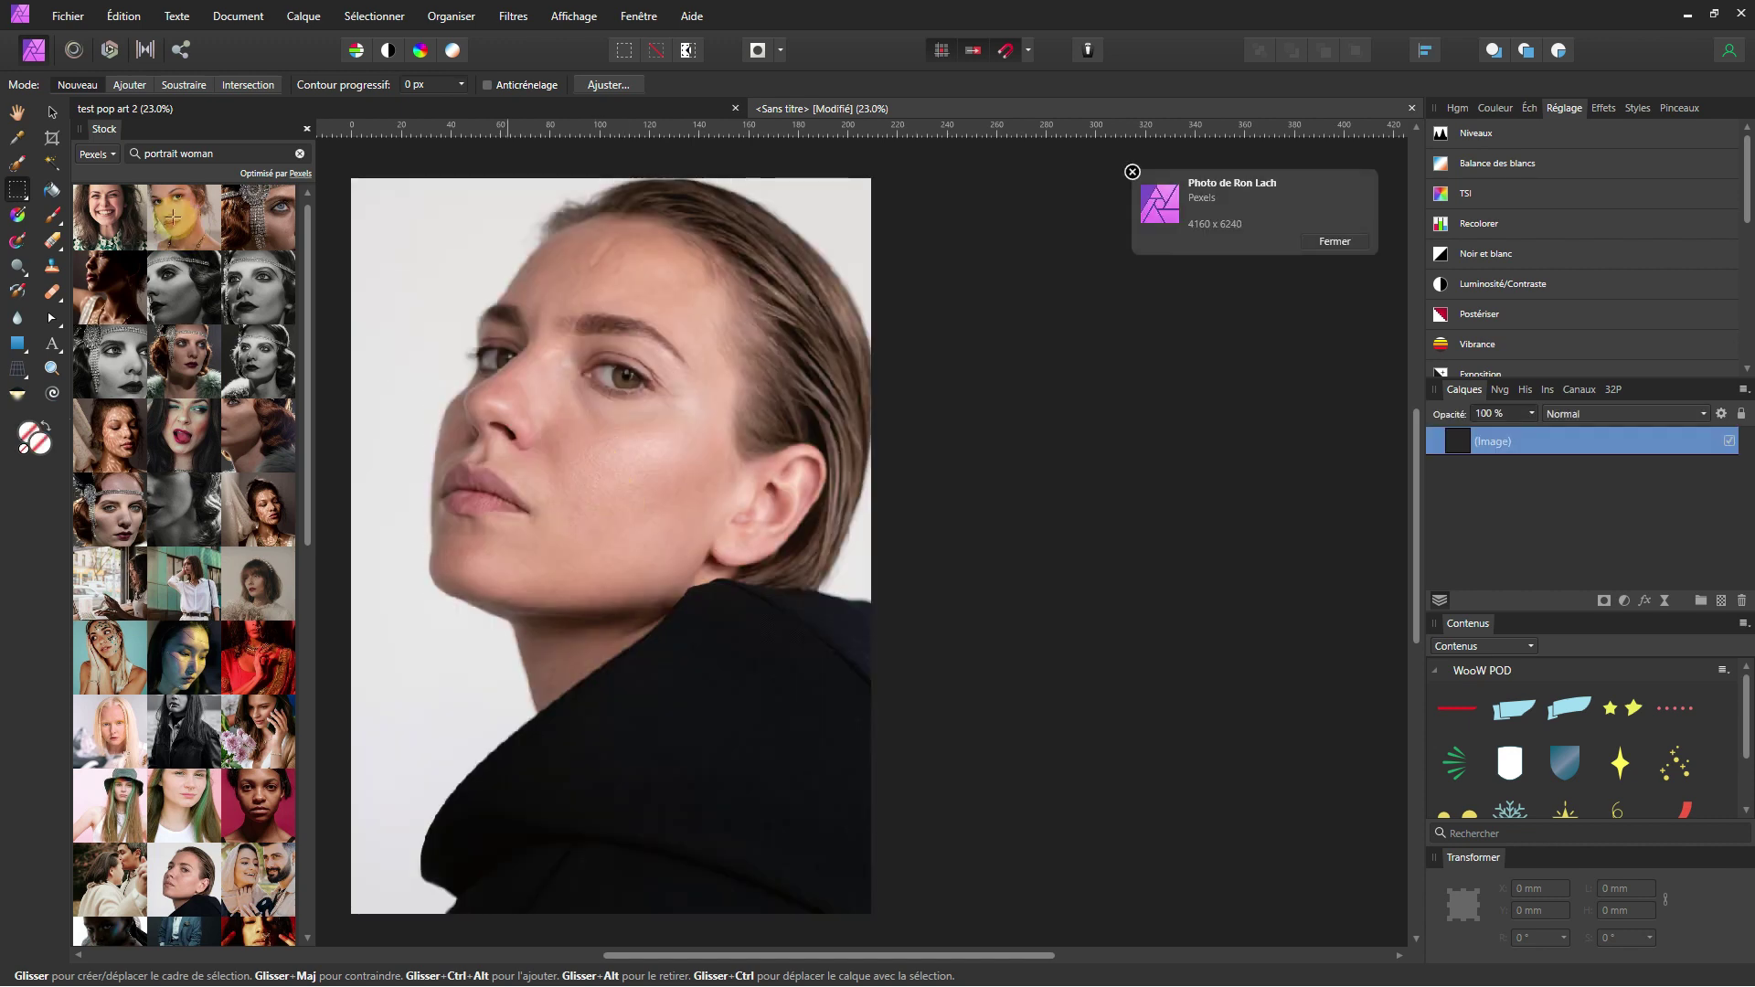
Resize the portrait to 270.4 × 404.3 mm and nudge it into position.
click(52, 111)
scroll(651, 435, down, 2)
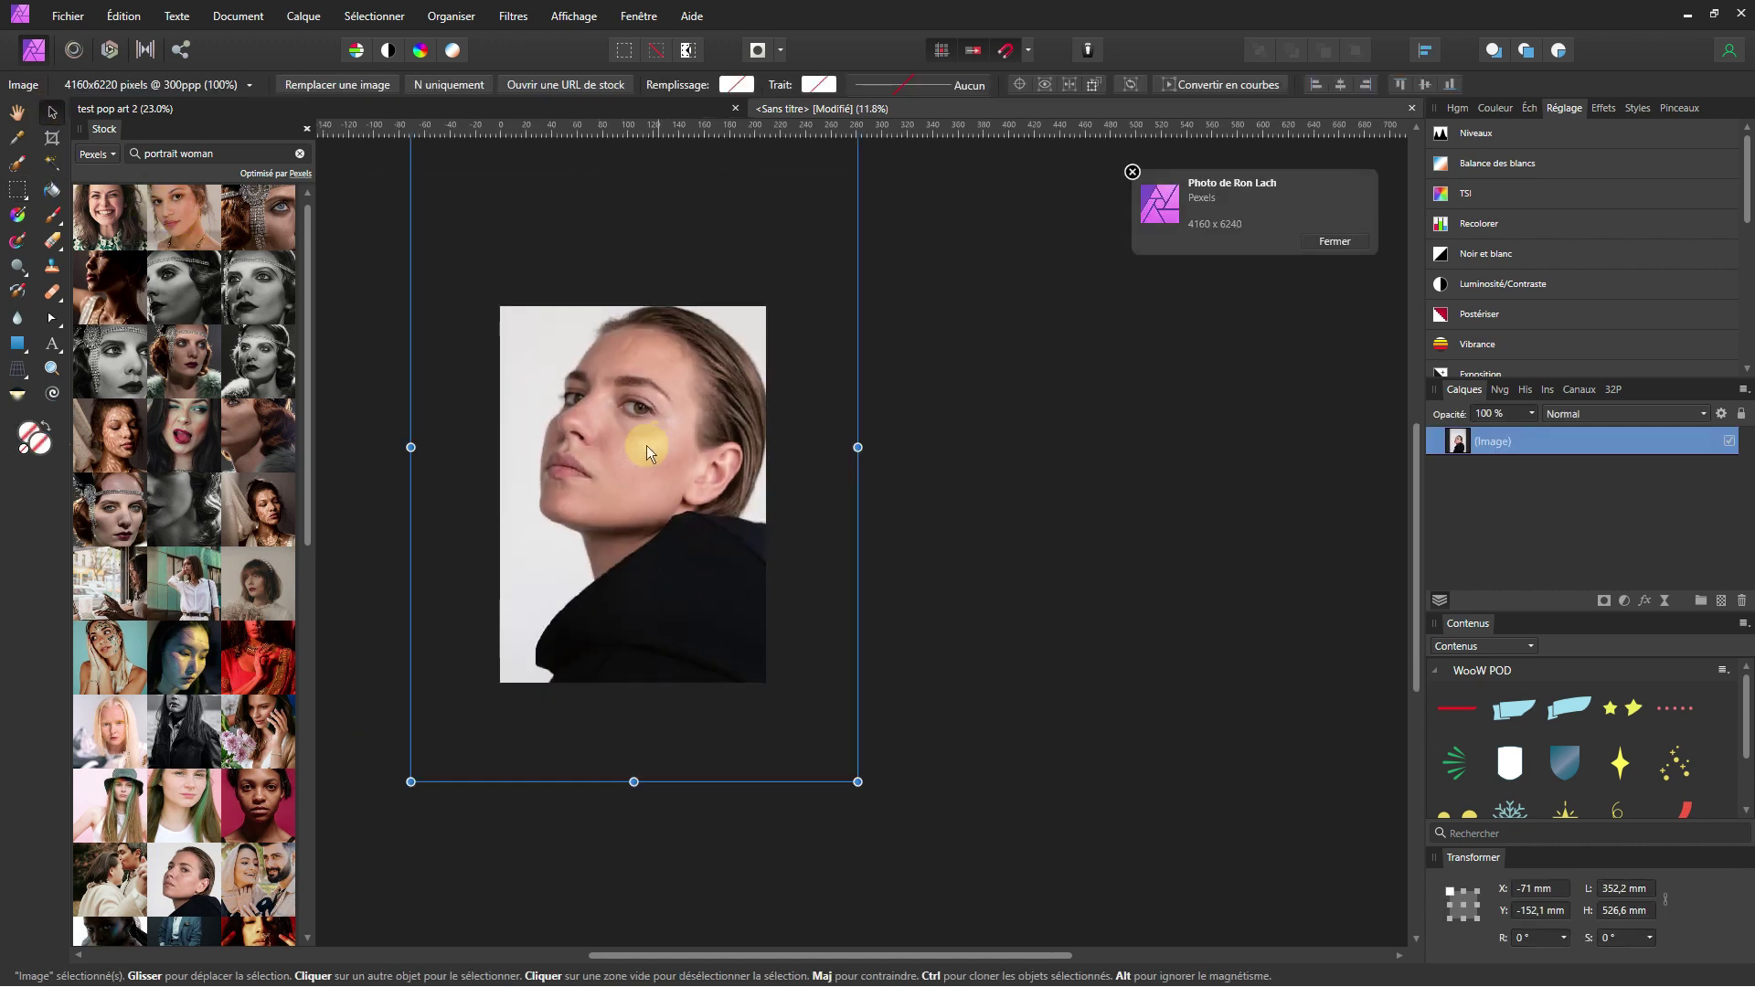
mouse_move(856, 780)
mouse_down()
mouse_move(757, 687)
mouse_move(776, 693)
mouse_up()
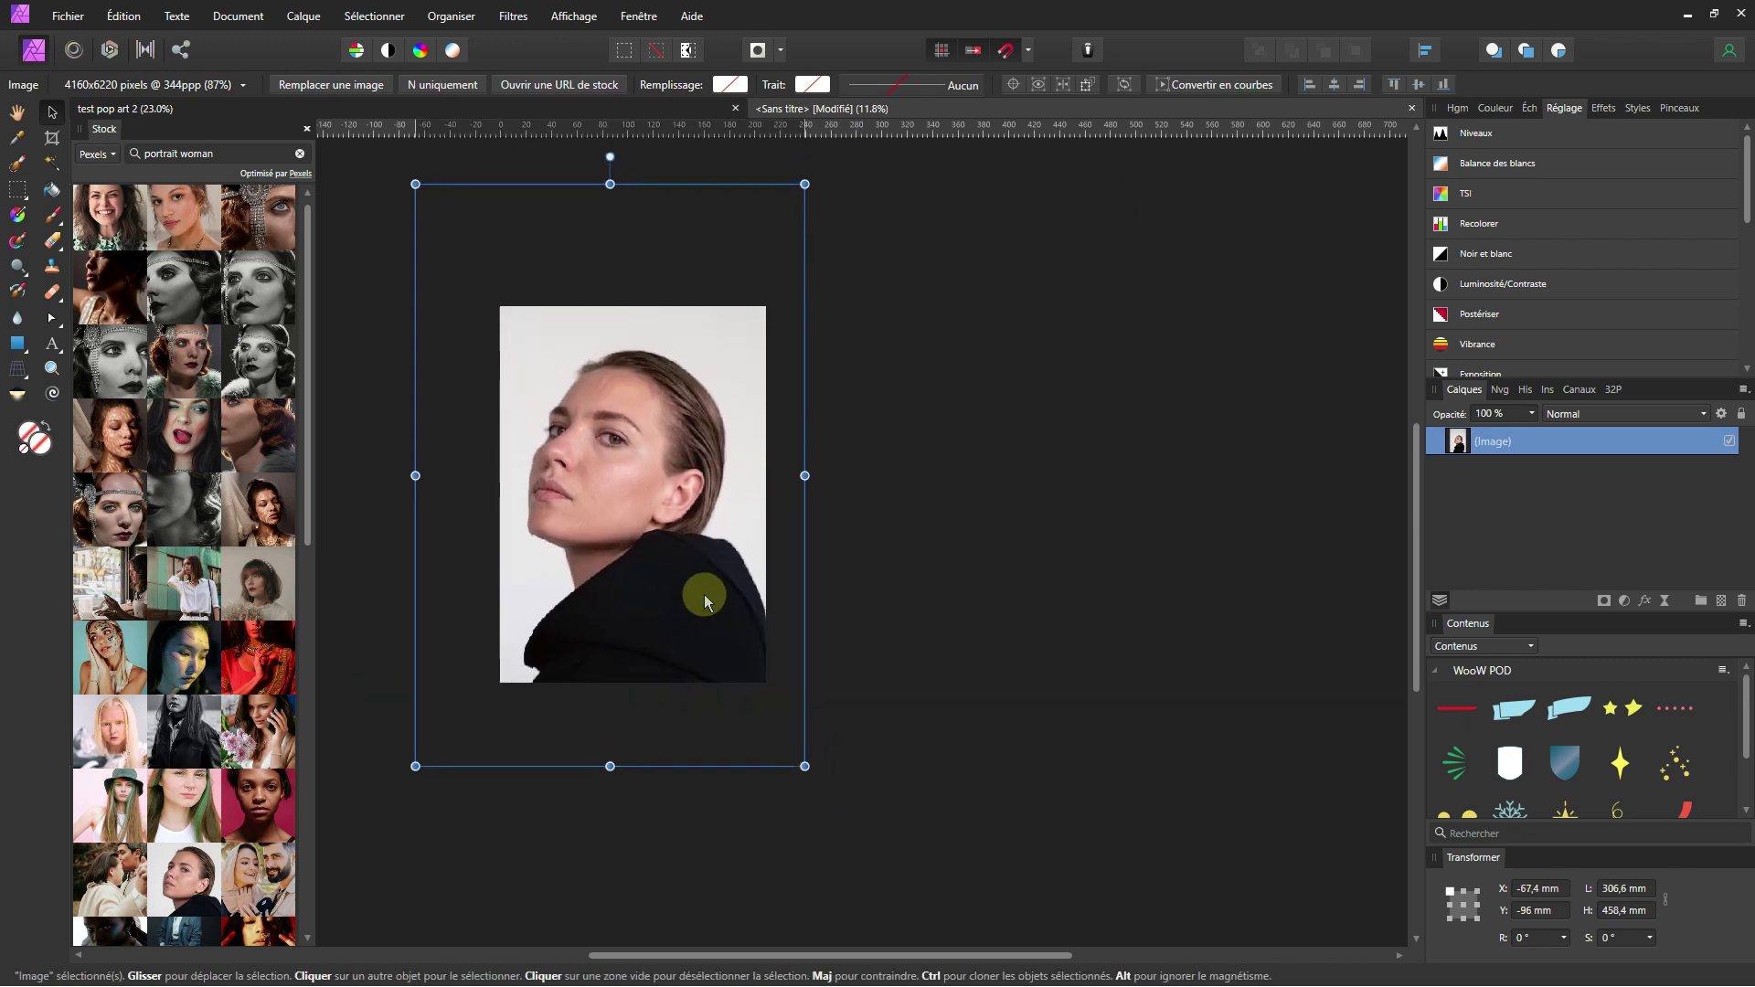
drag(417, 186, 461, 252)
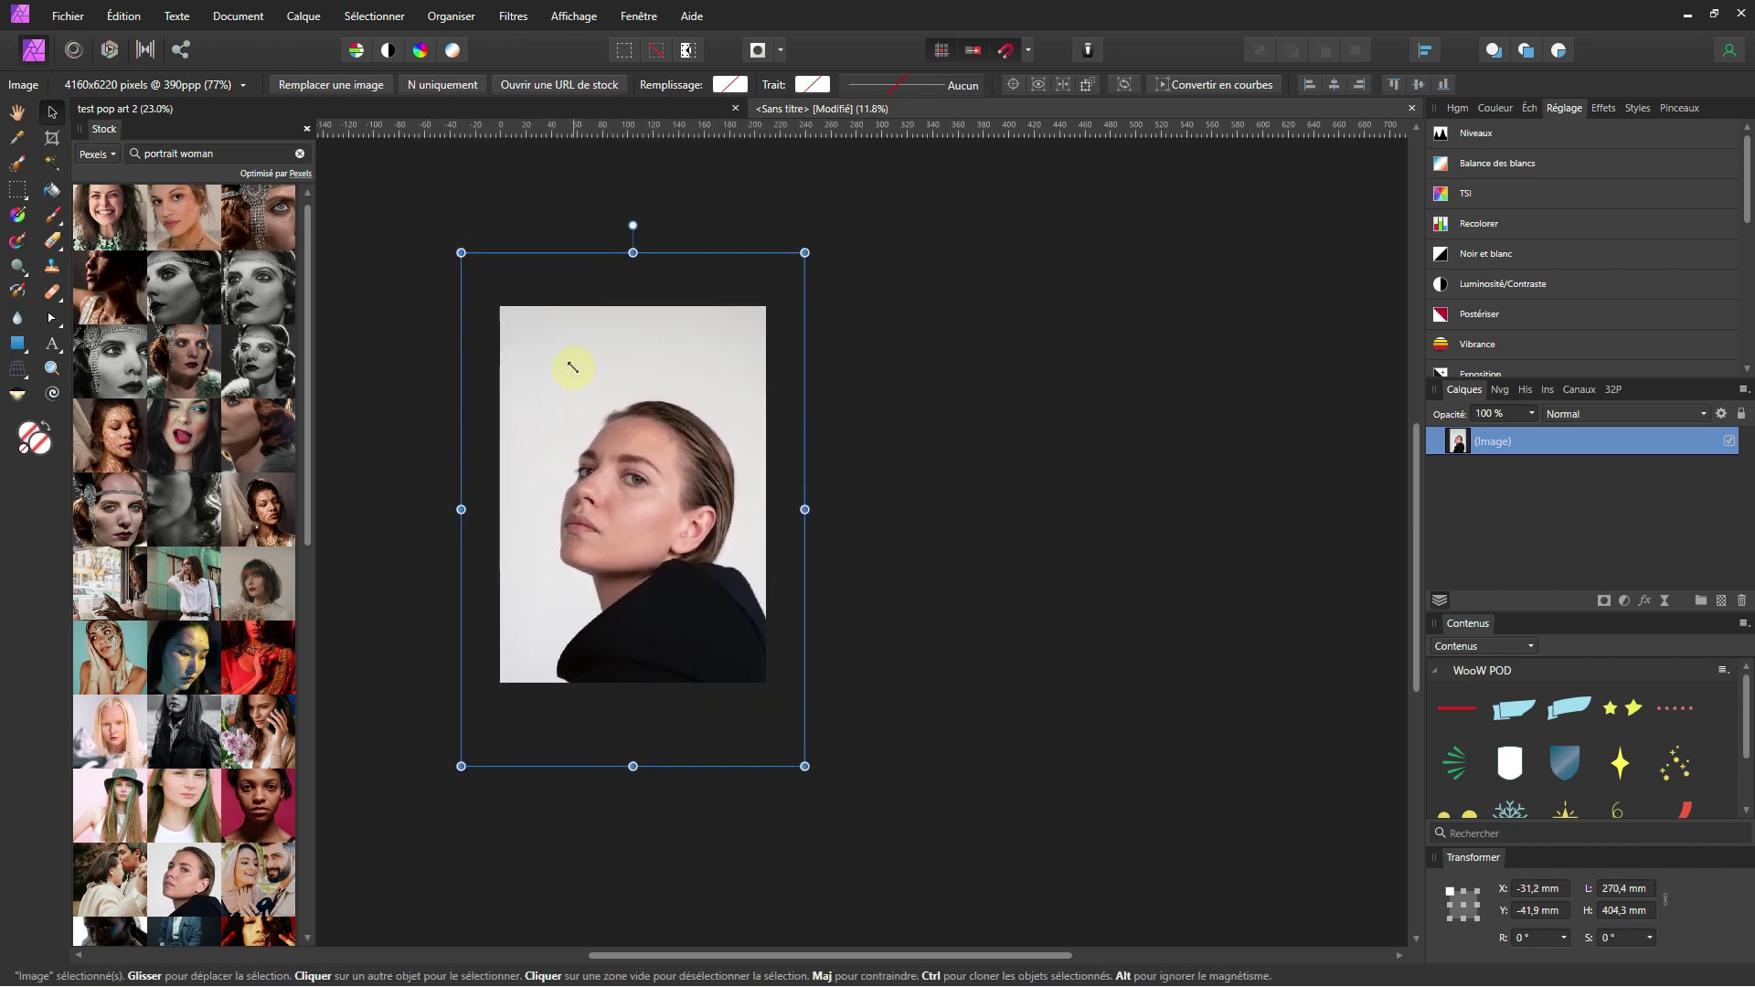
drag(572, 367, 543, 327)
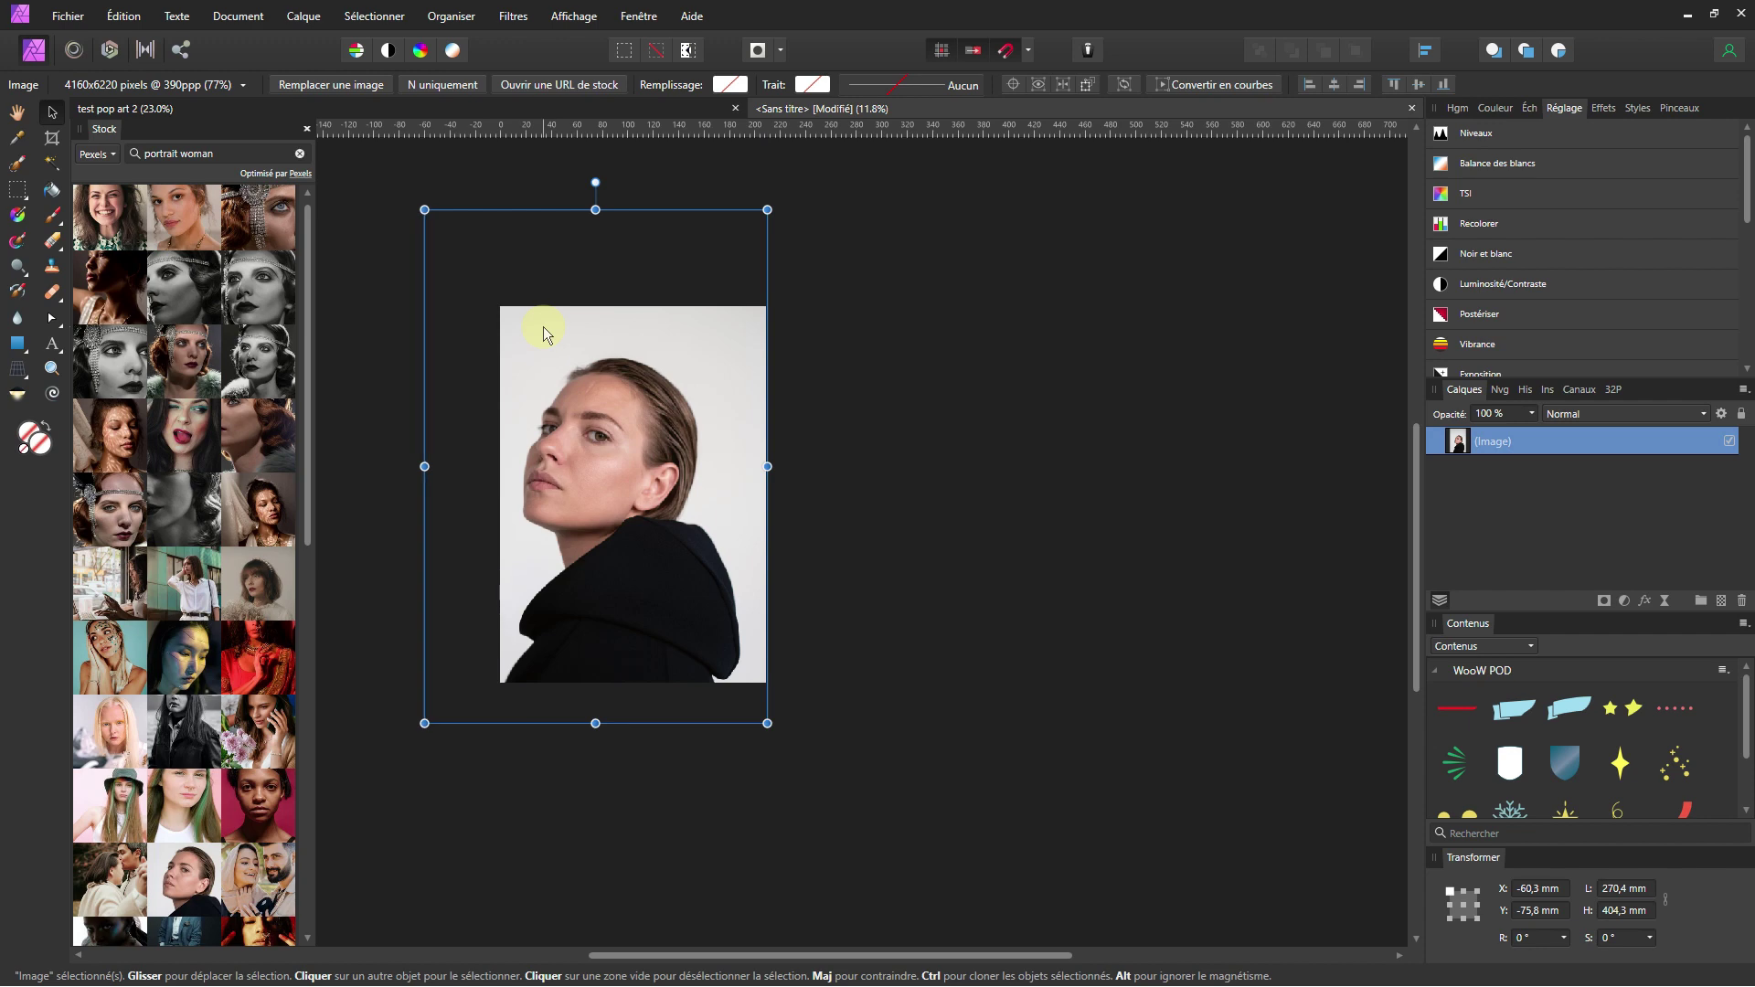
key(Right)
key(Right)
key(Right)
key(Right)
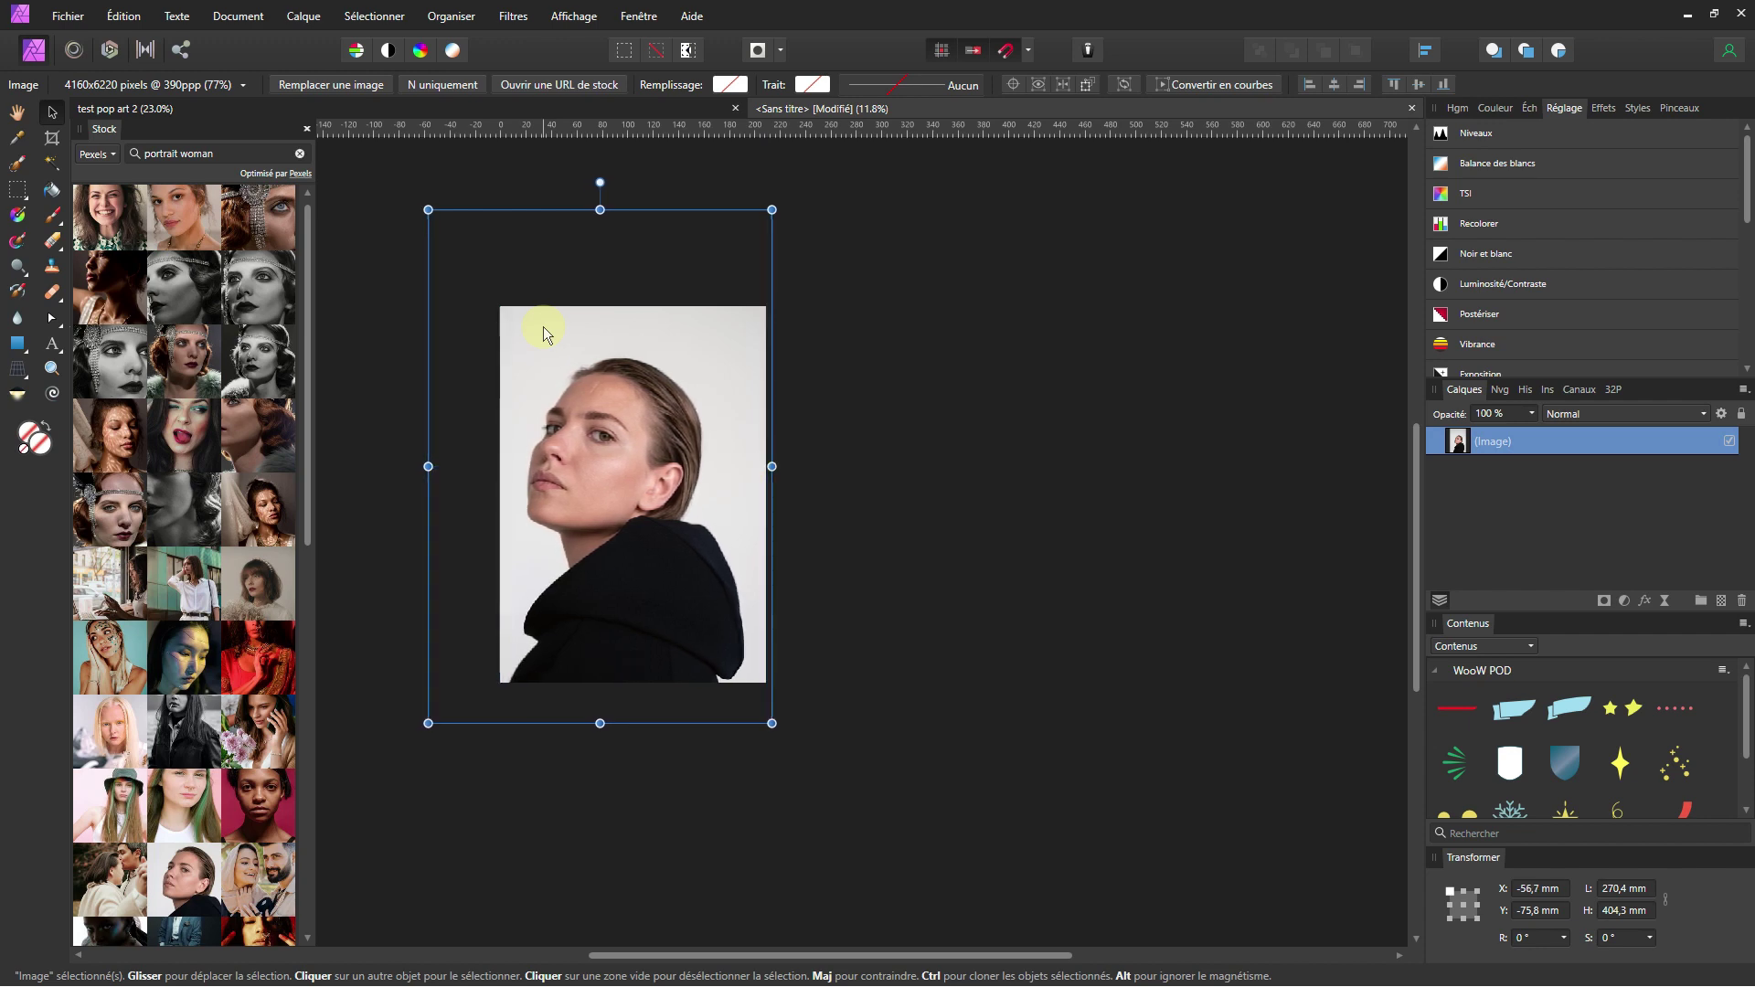
key(Right)
key(Right)
key(Right)
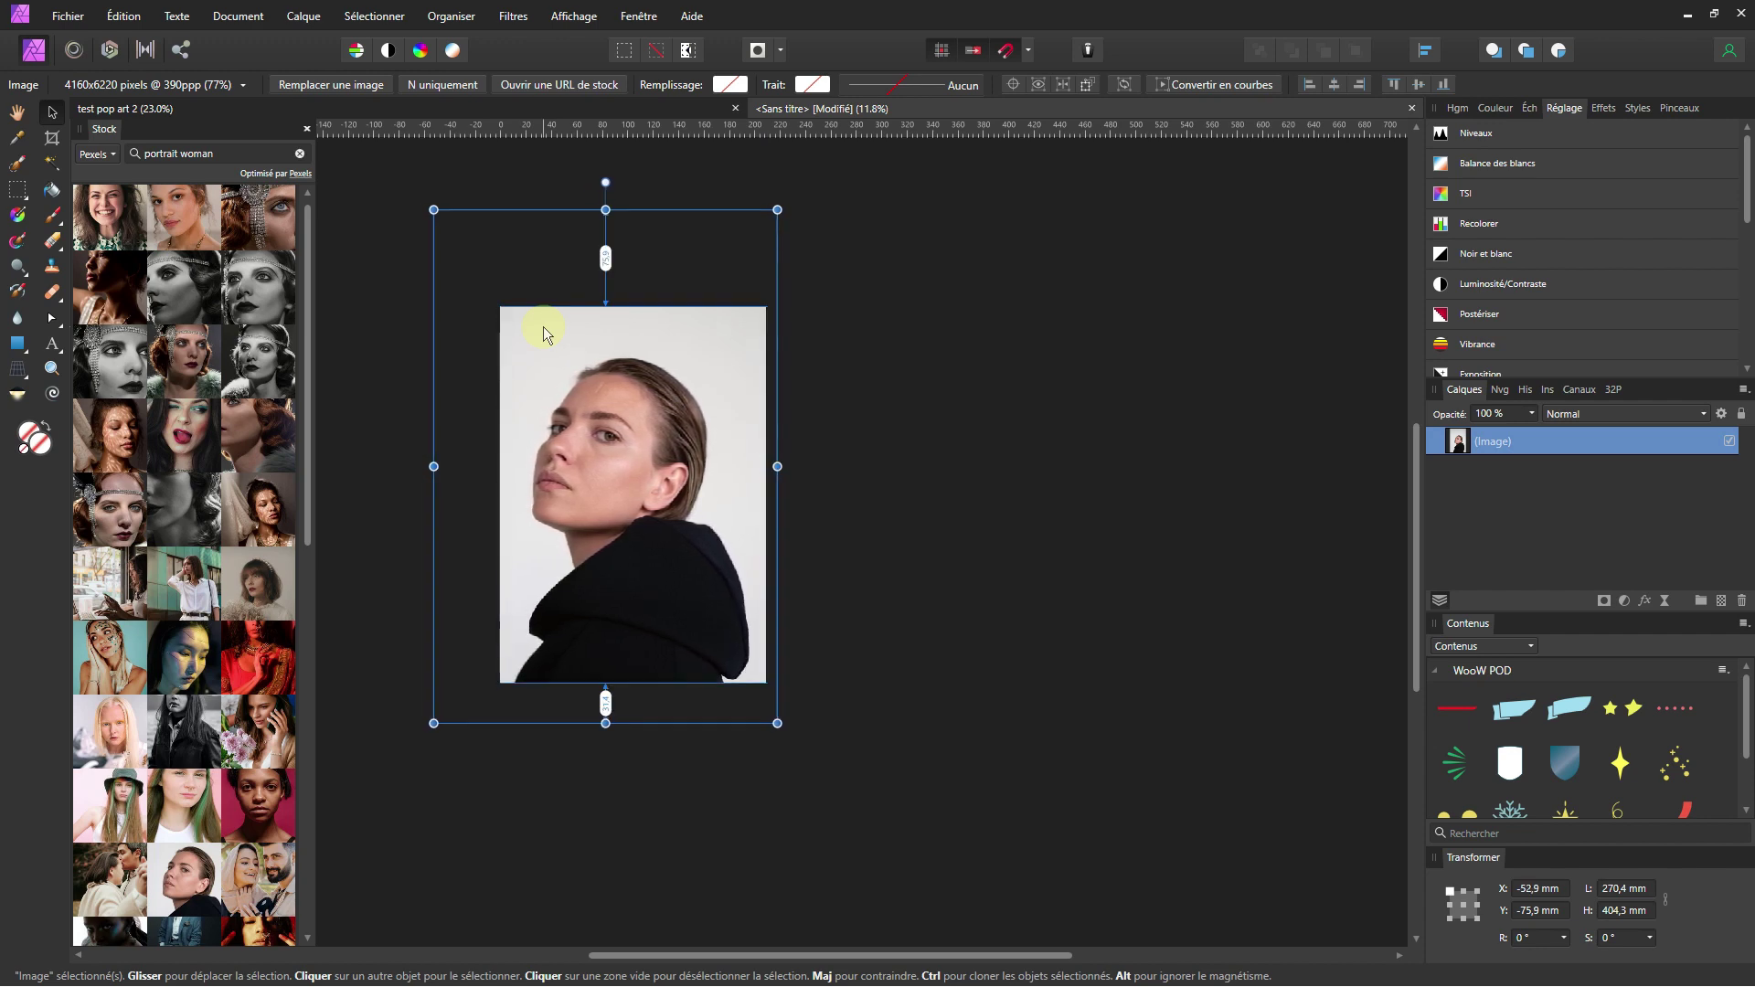
Rasterize the portrait image layer into a pixel layer.
click(877, 373)
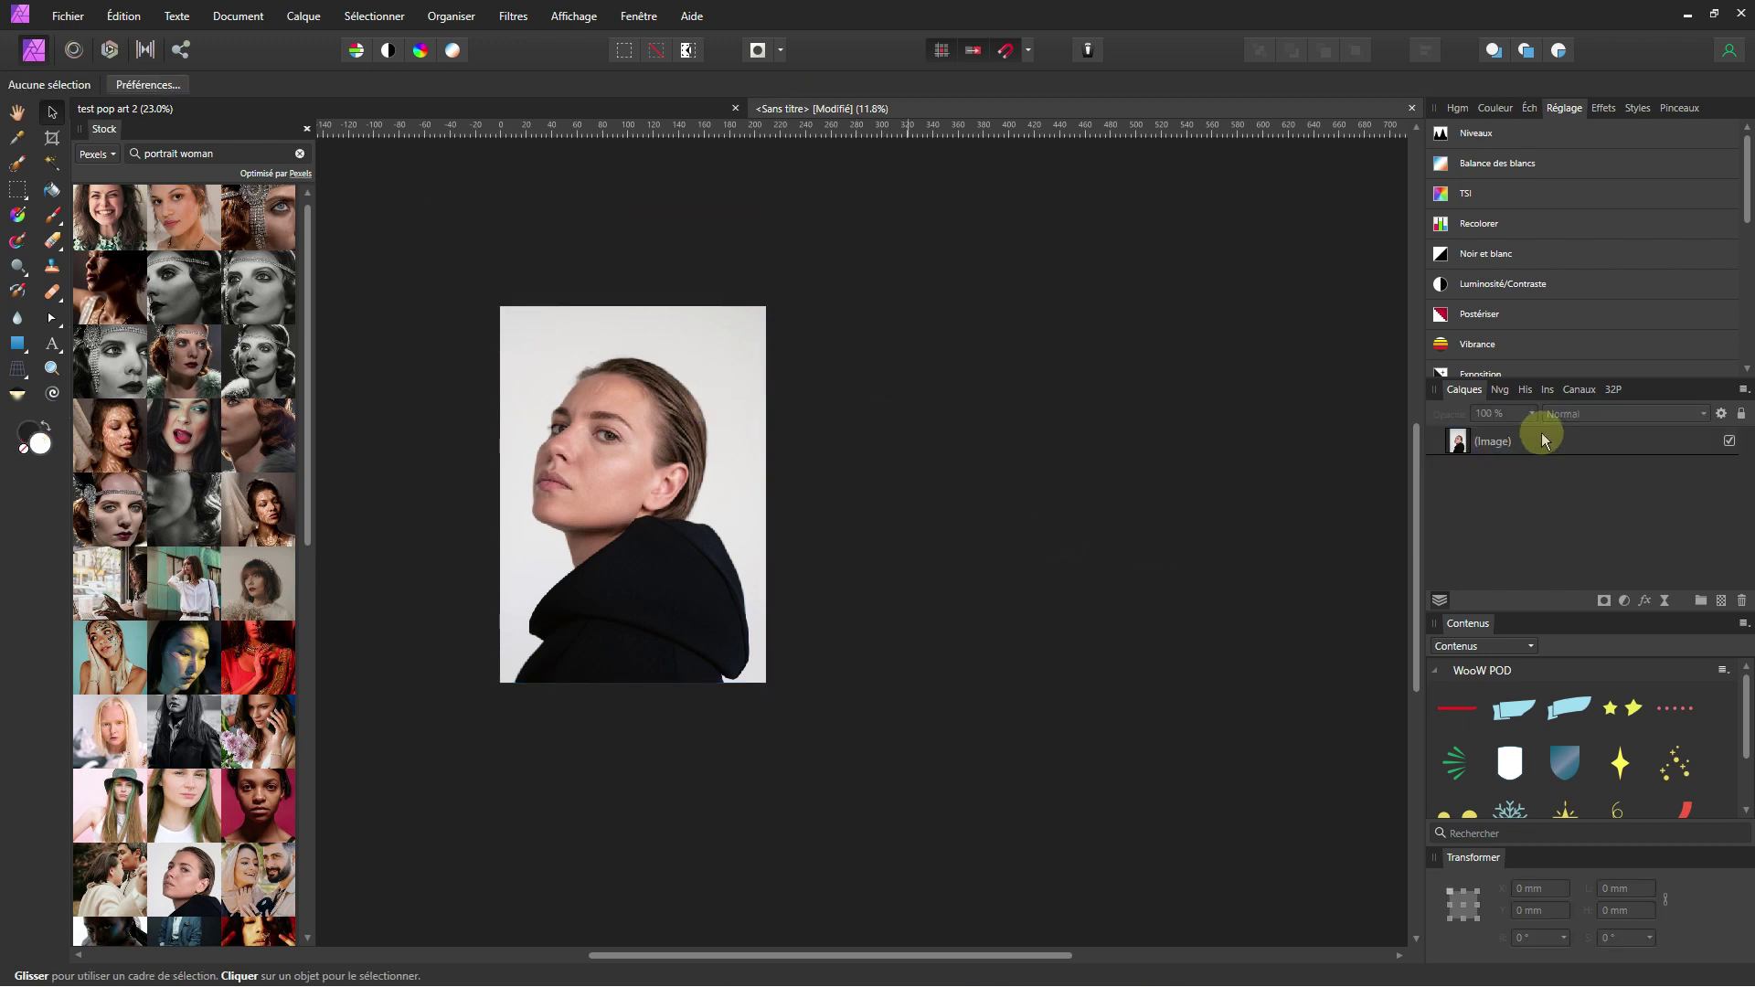
click(1517, 453)
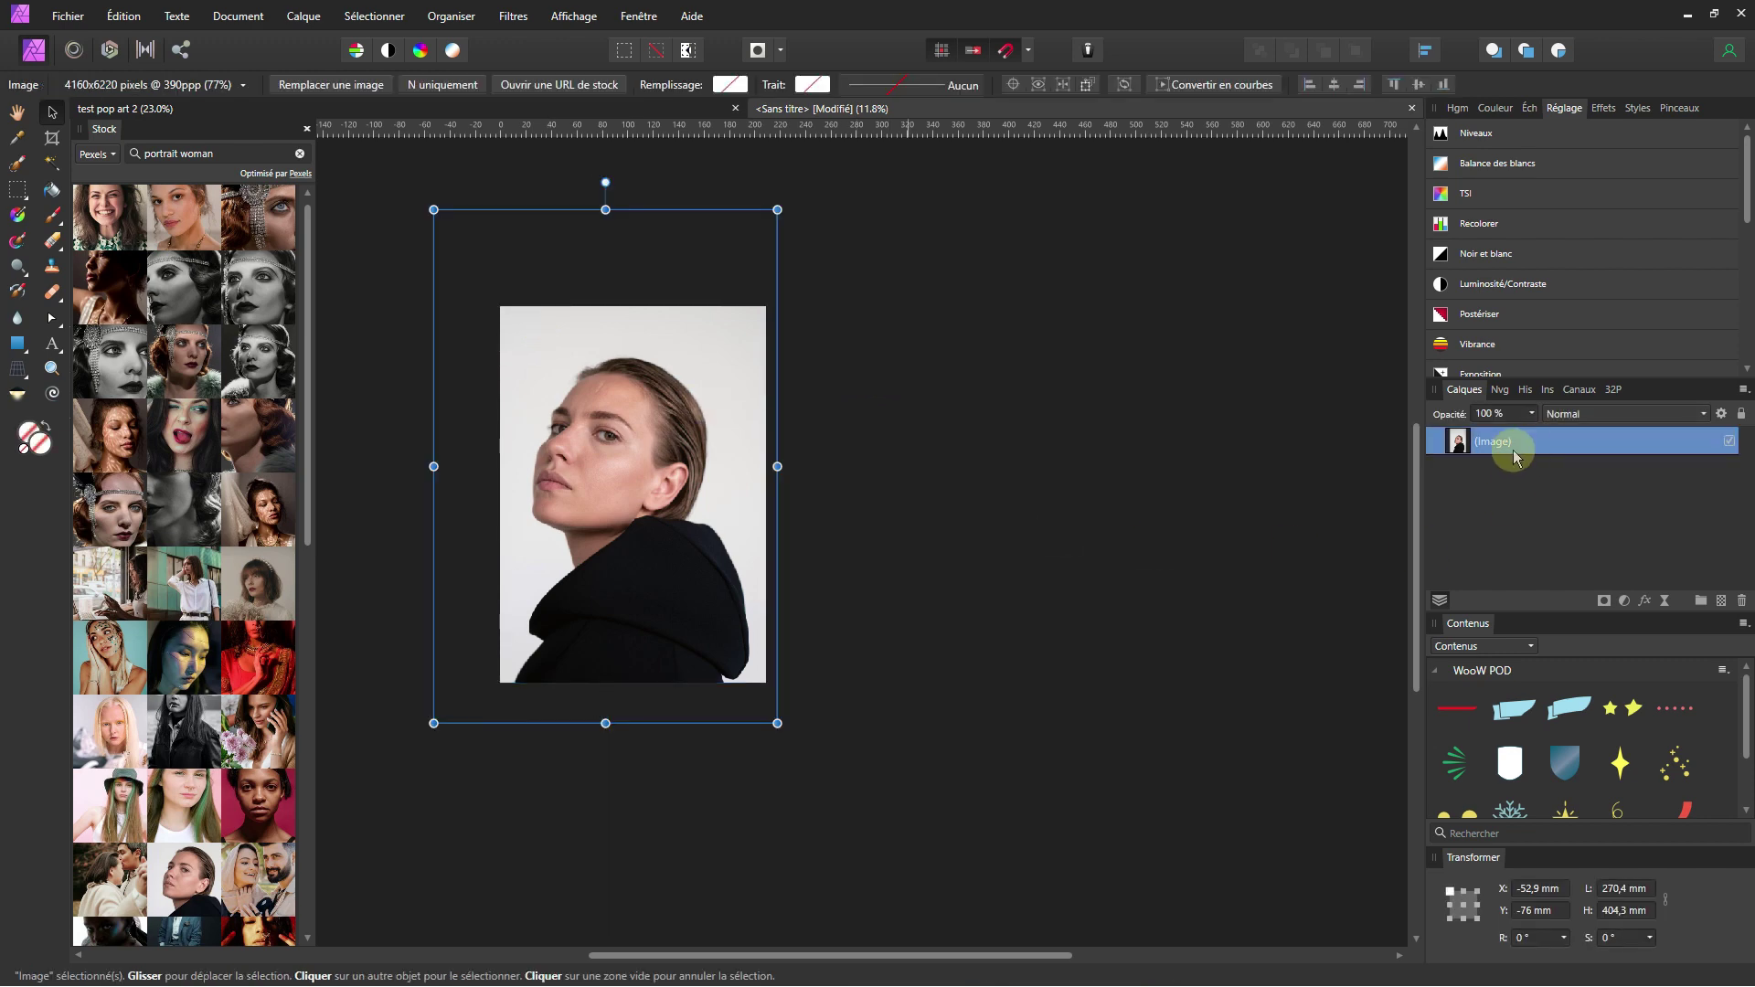
right_click(1517, 457)
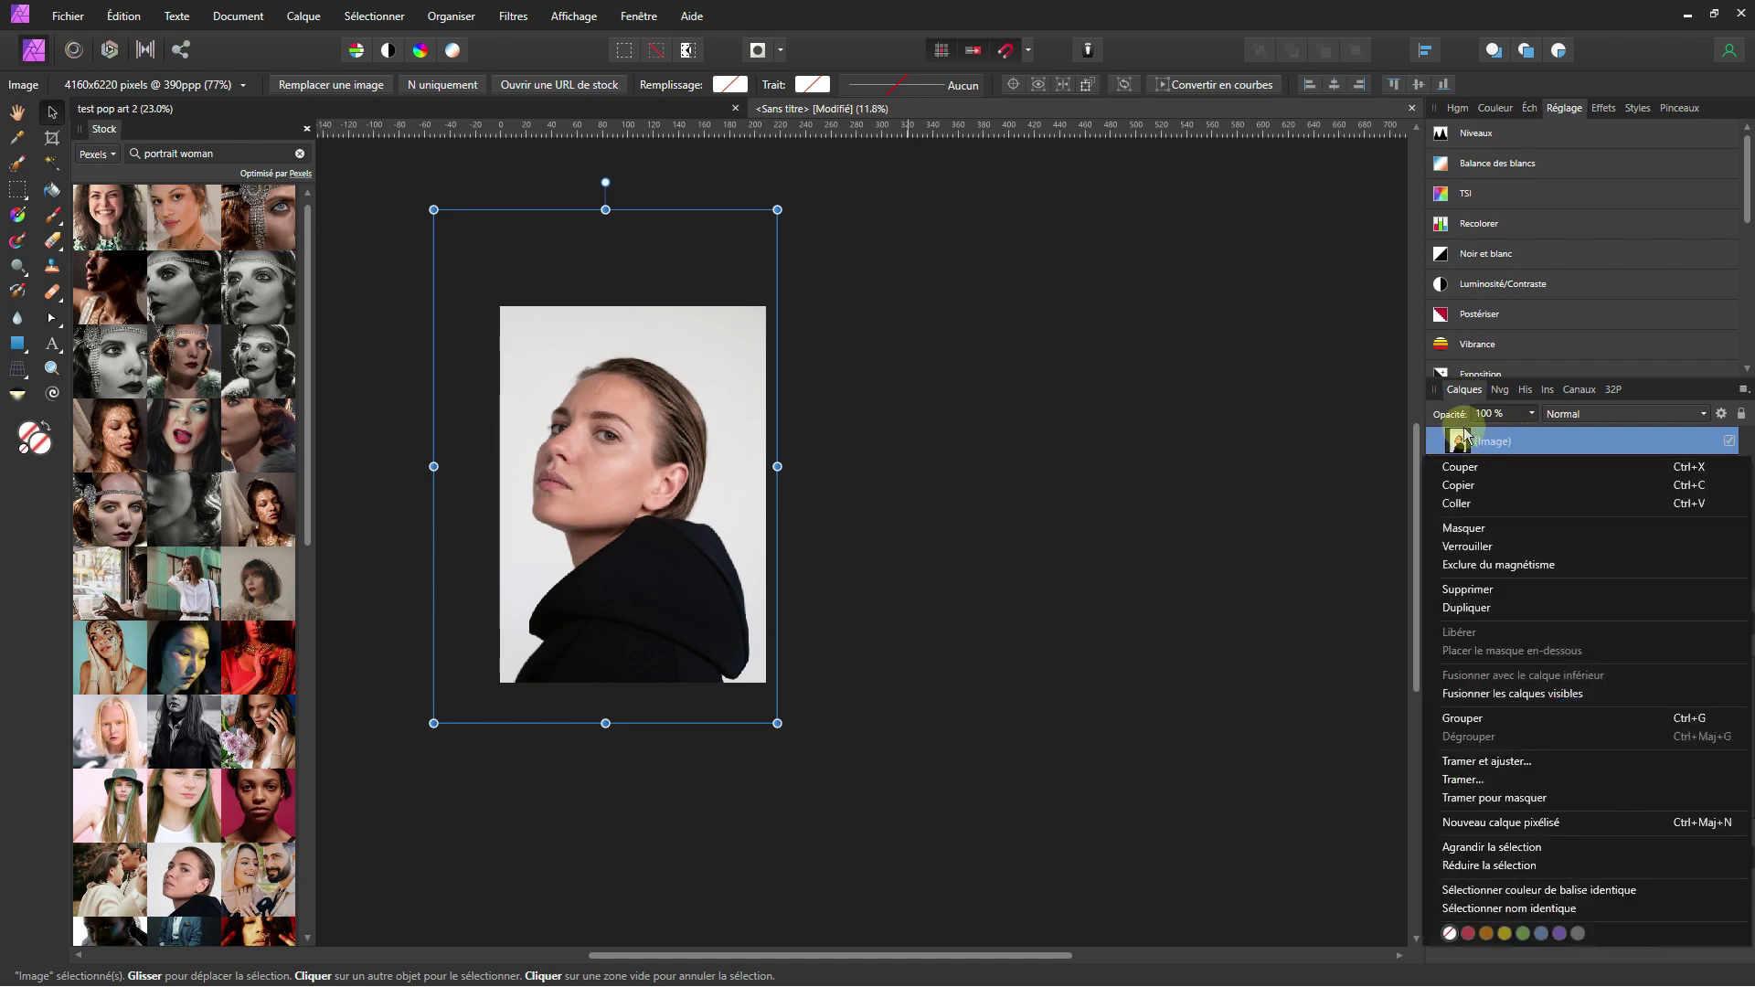
click(1488, 783)
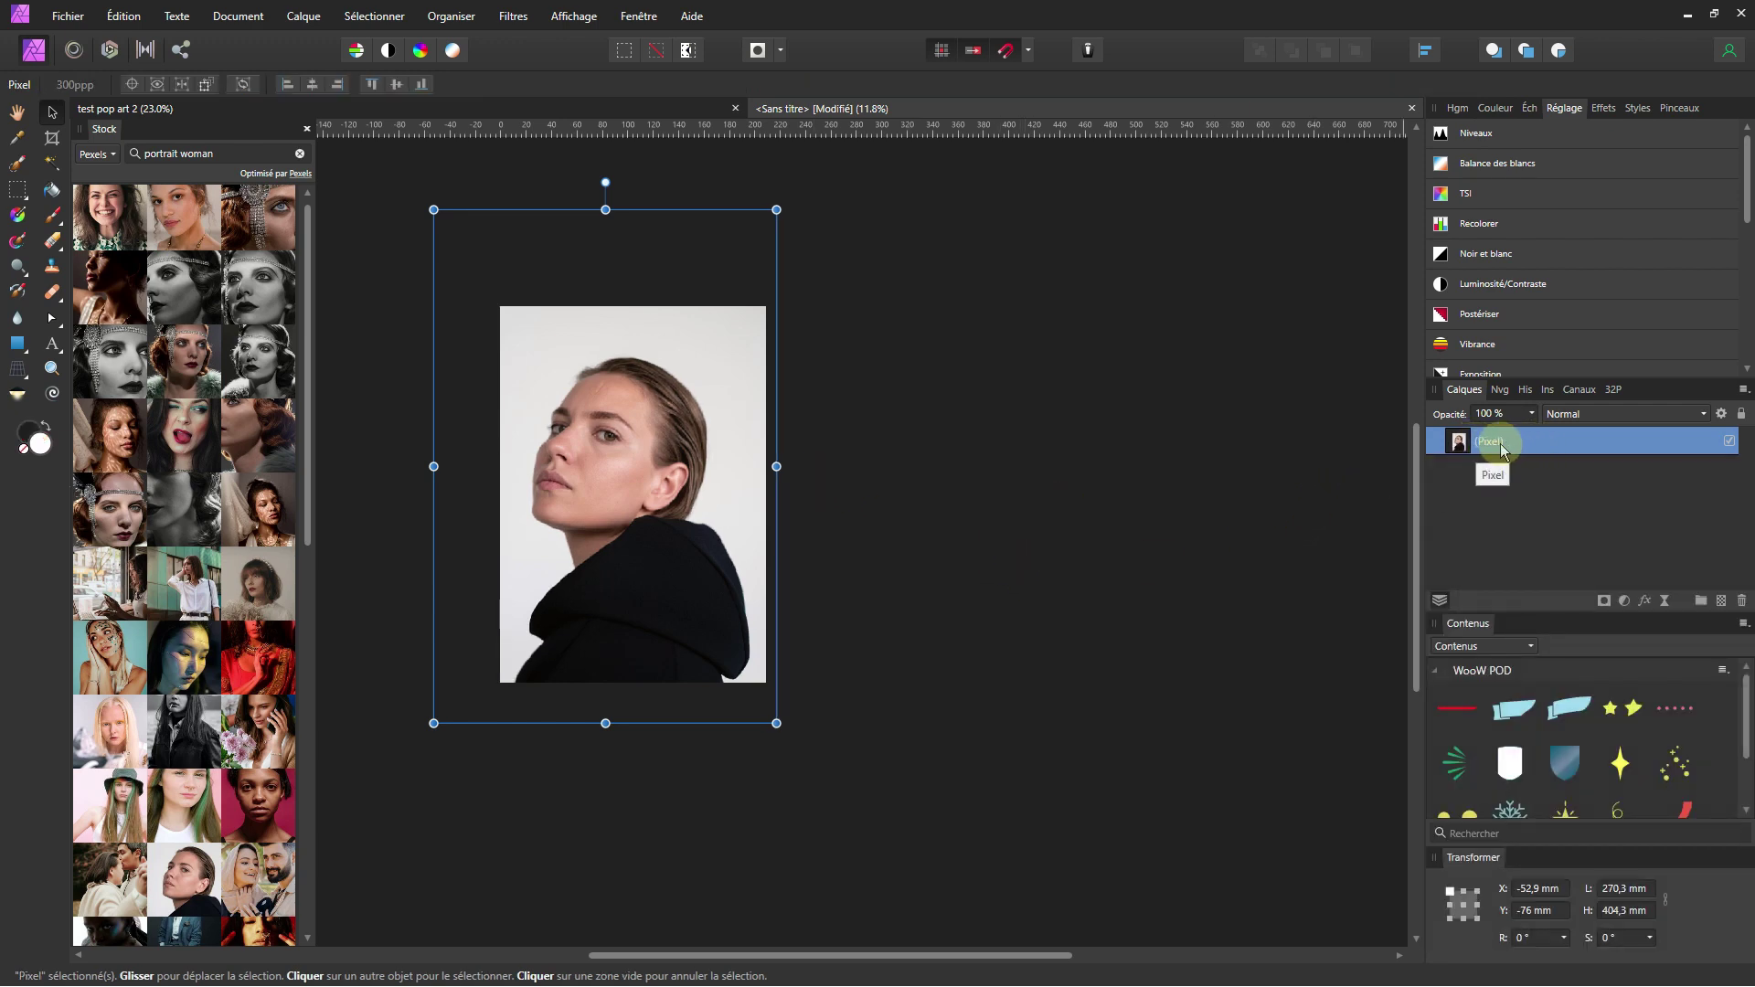
Close the Stock panel.
click(307, 128)
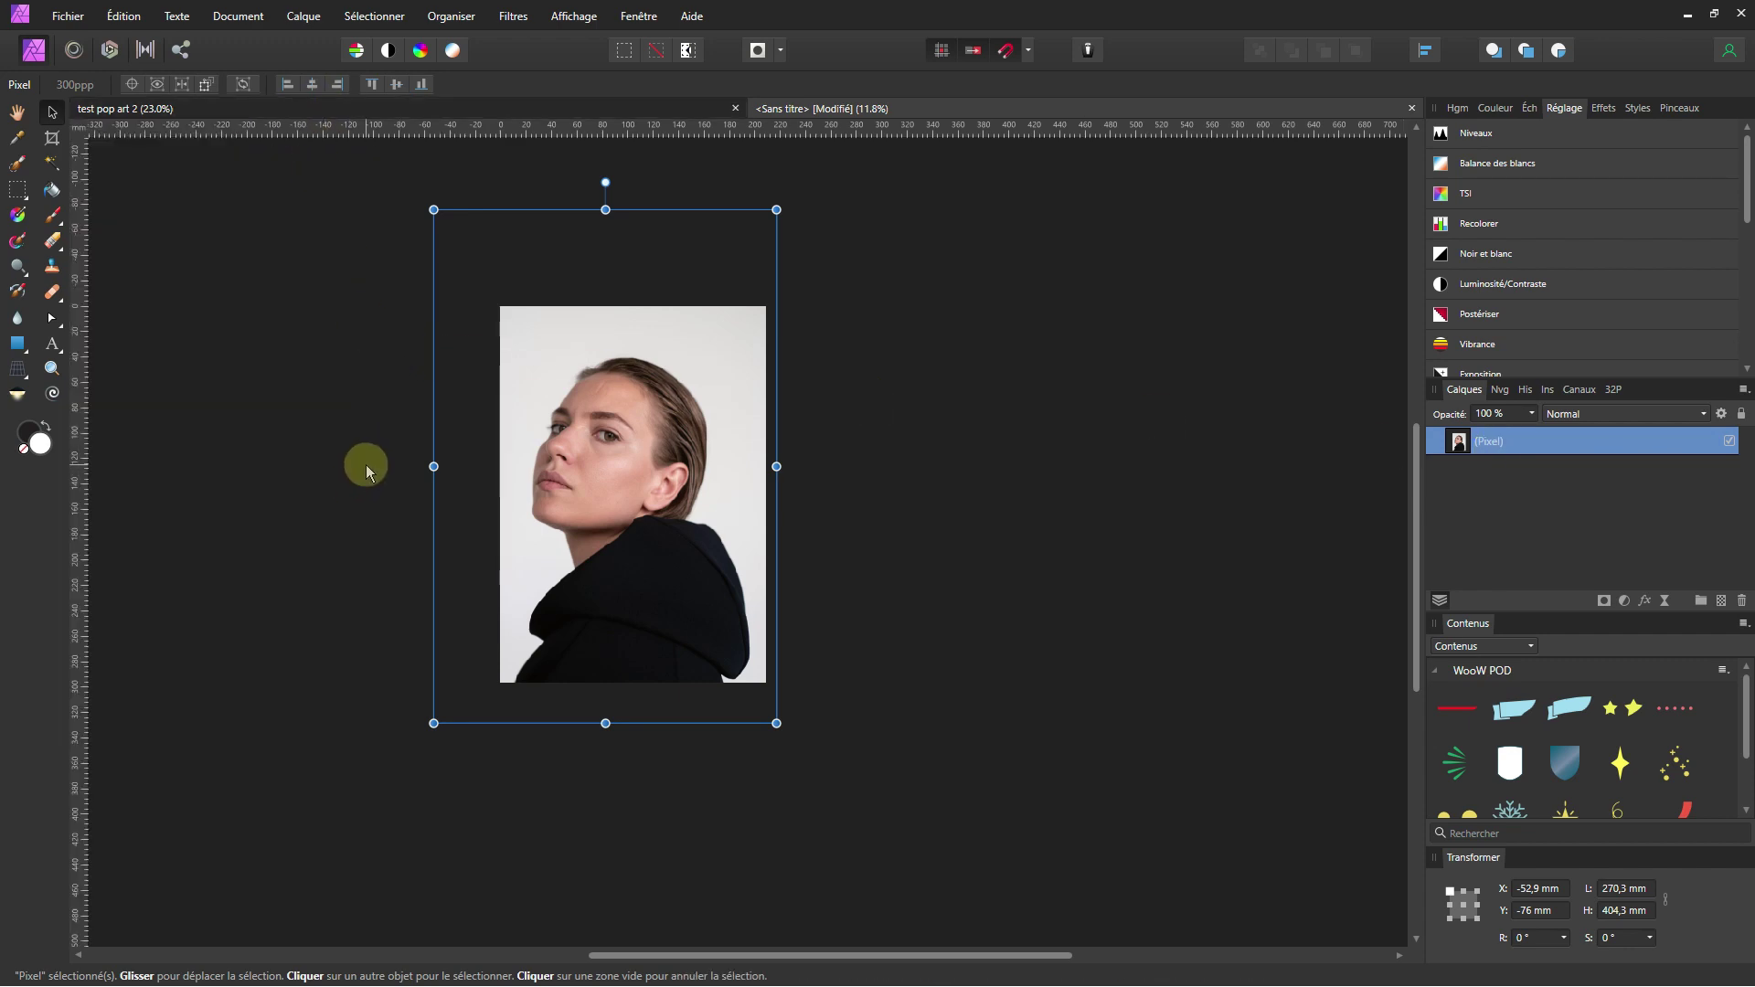
scroll(628, 497, up, 1)
scroll(623, 498, up, 1)
scroll(603, 512, up, 1)
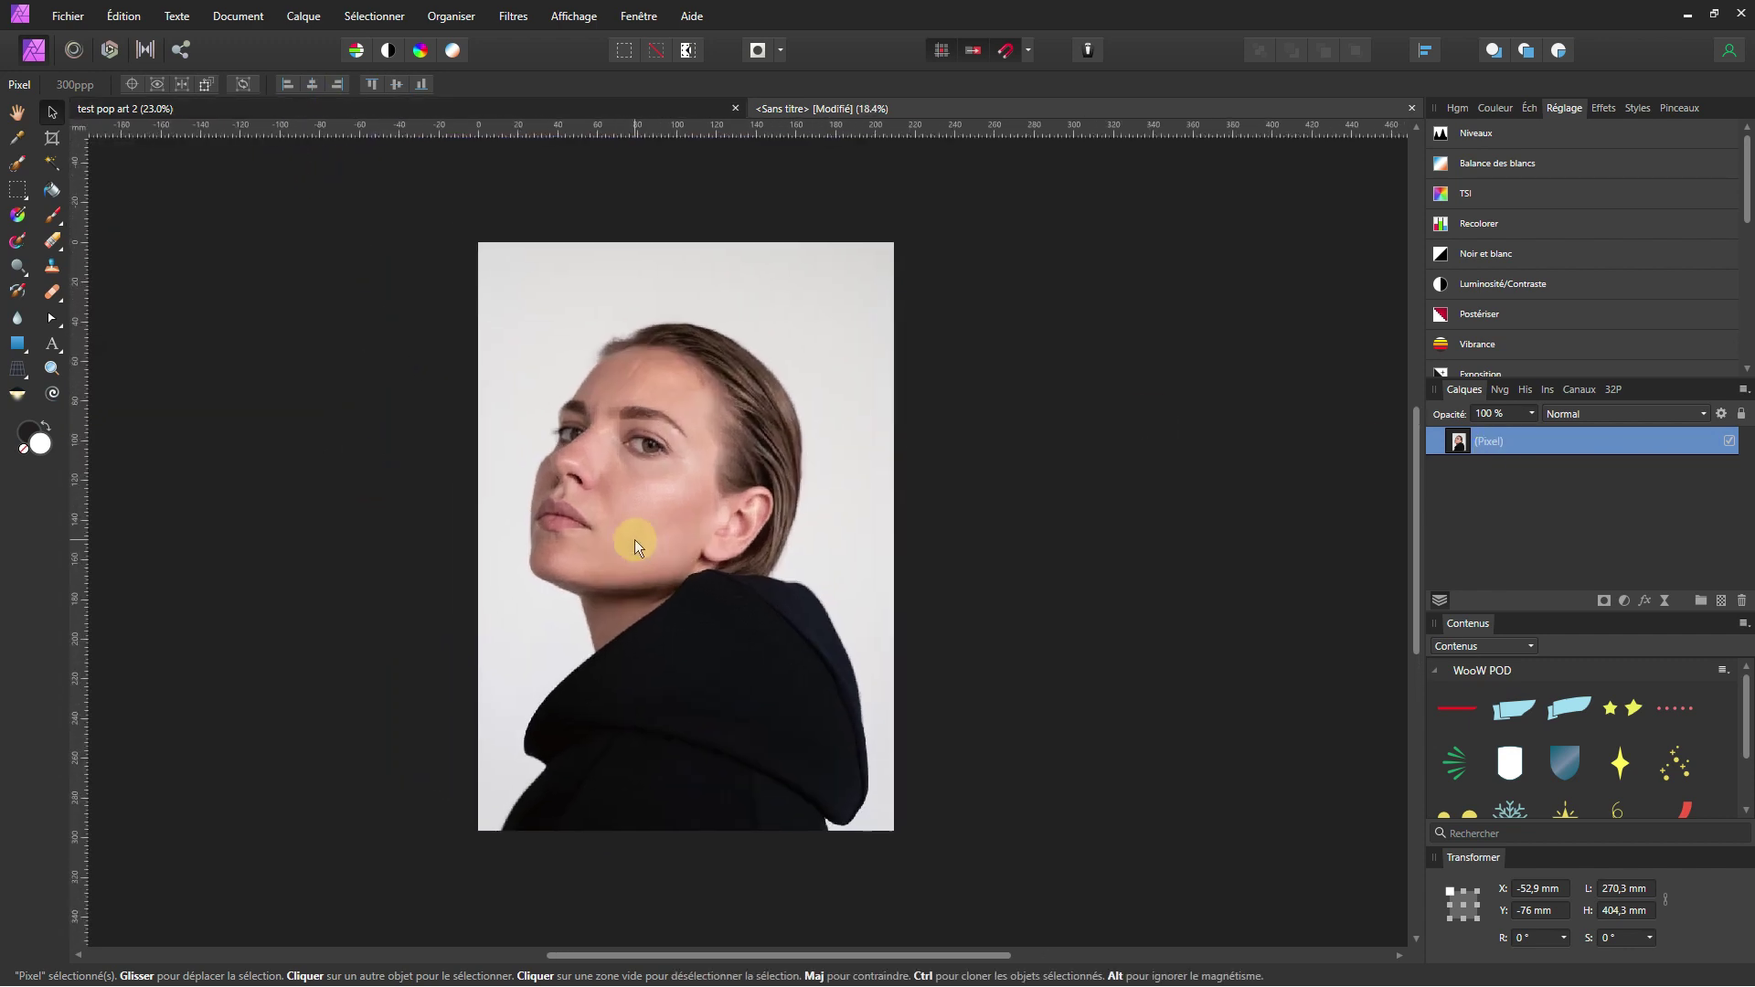
scroll(640, 543, up, 1)
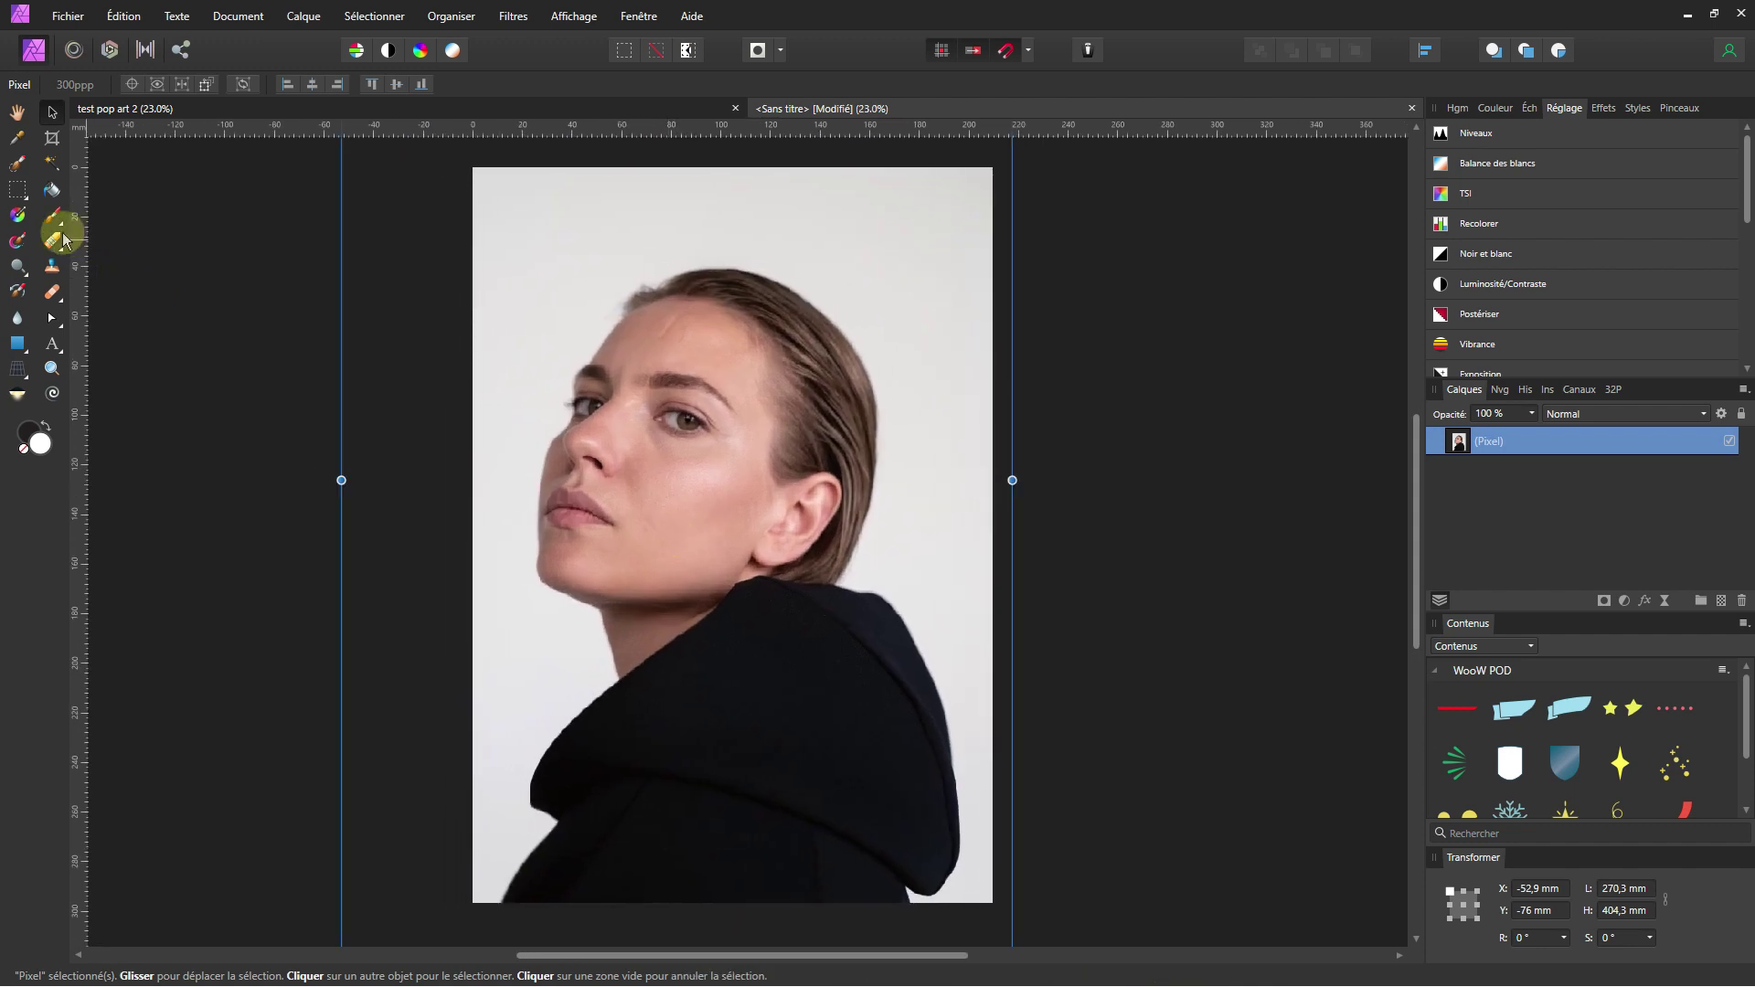
Paint a selection over the face, neck and hood with a 211 px Selection Brush.
click(20, 164)
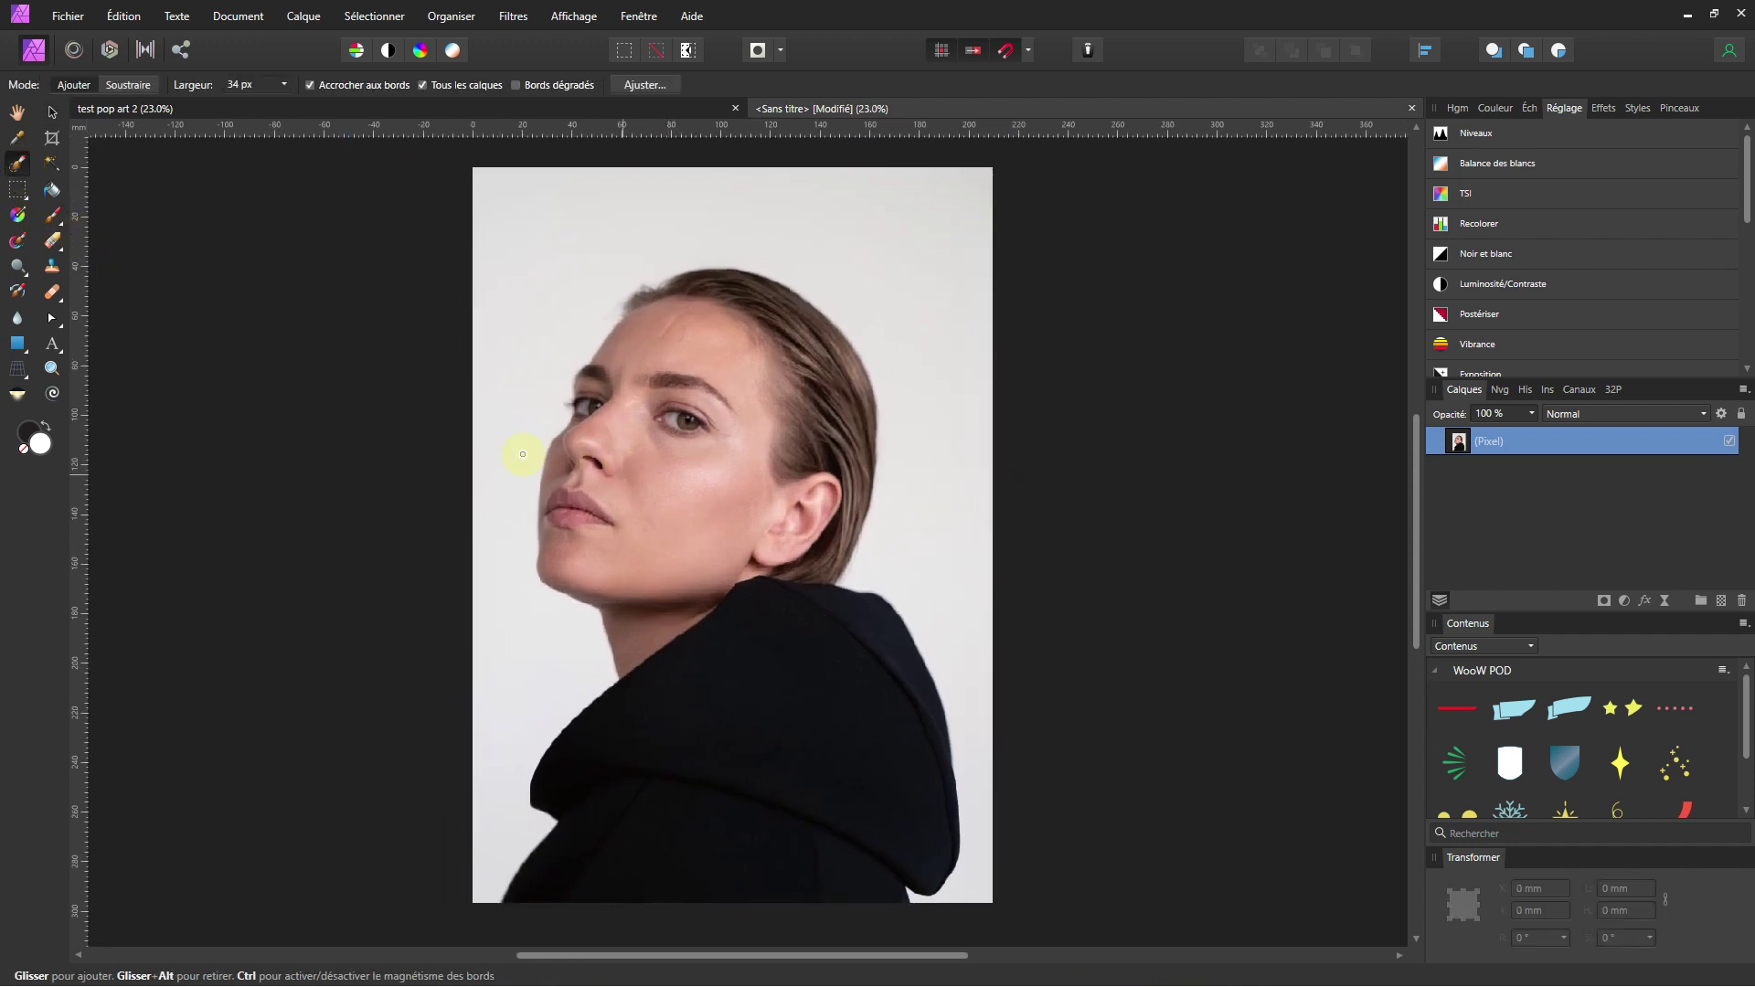
click(284, 84)
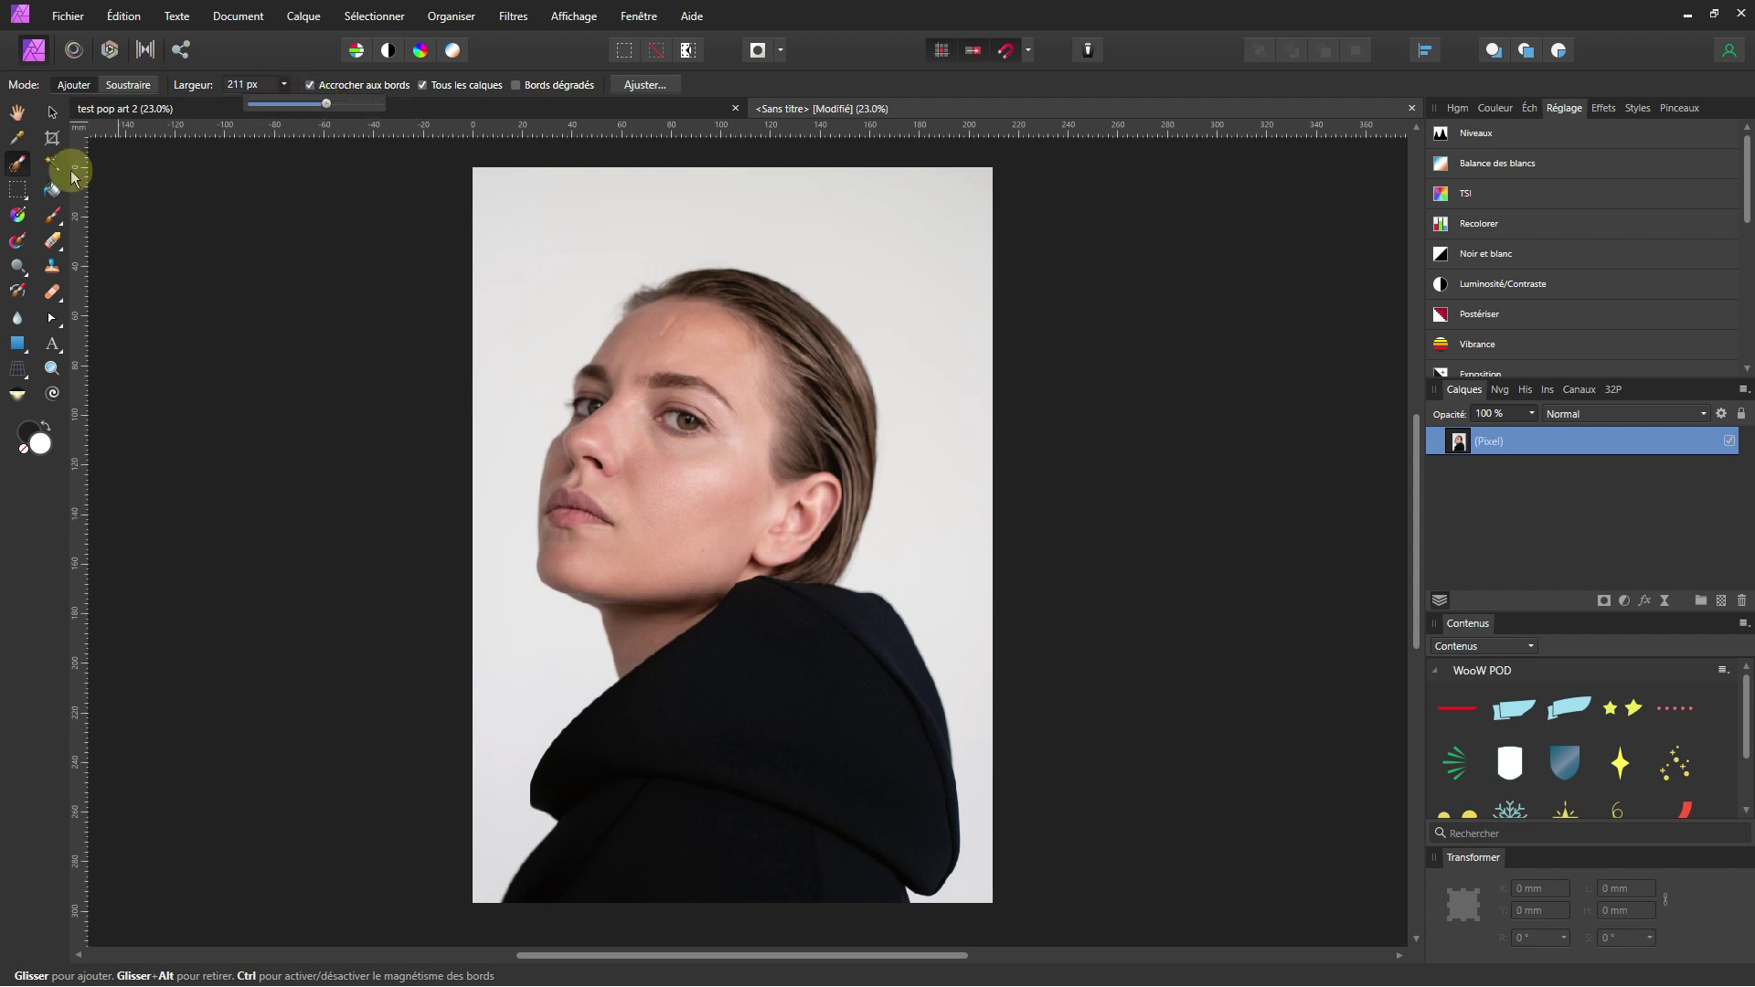
click(18, 169)
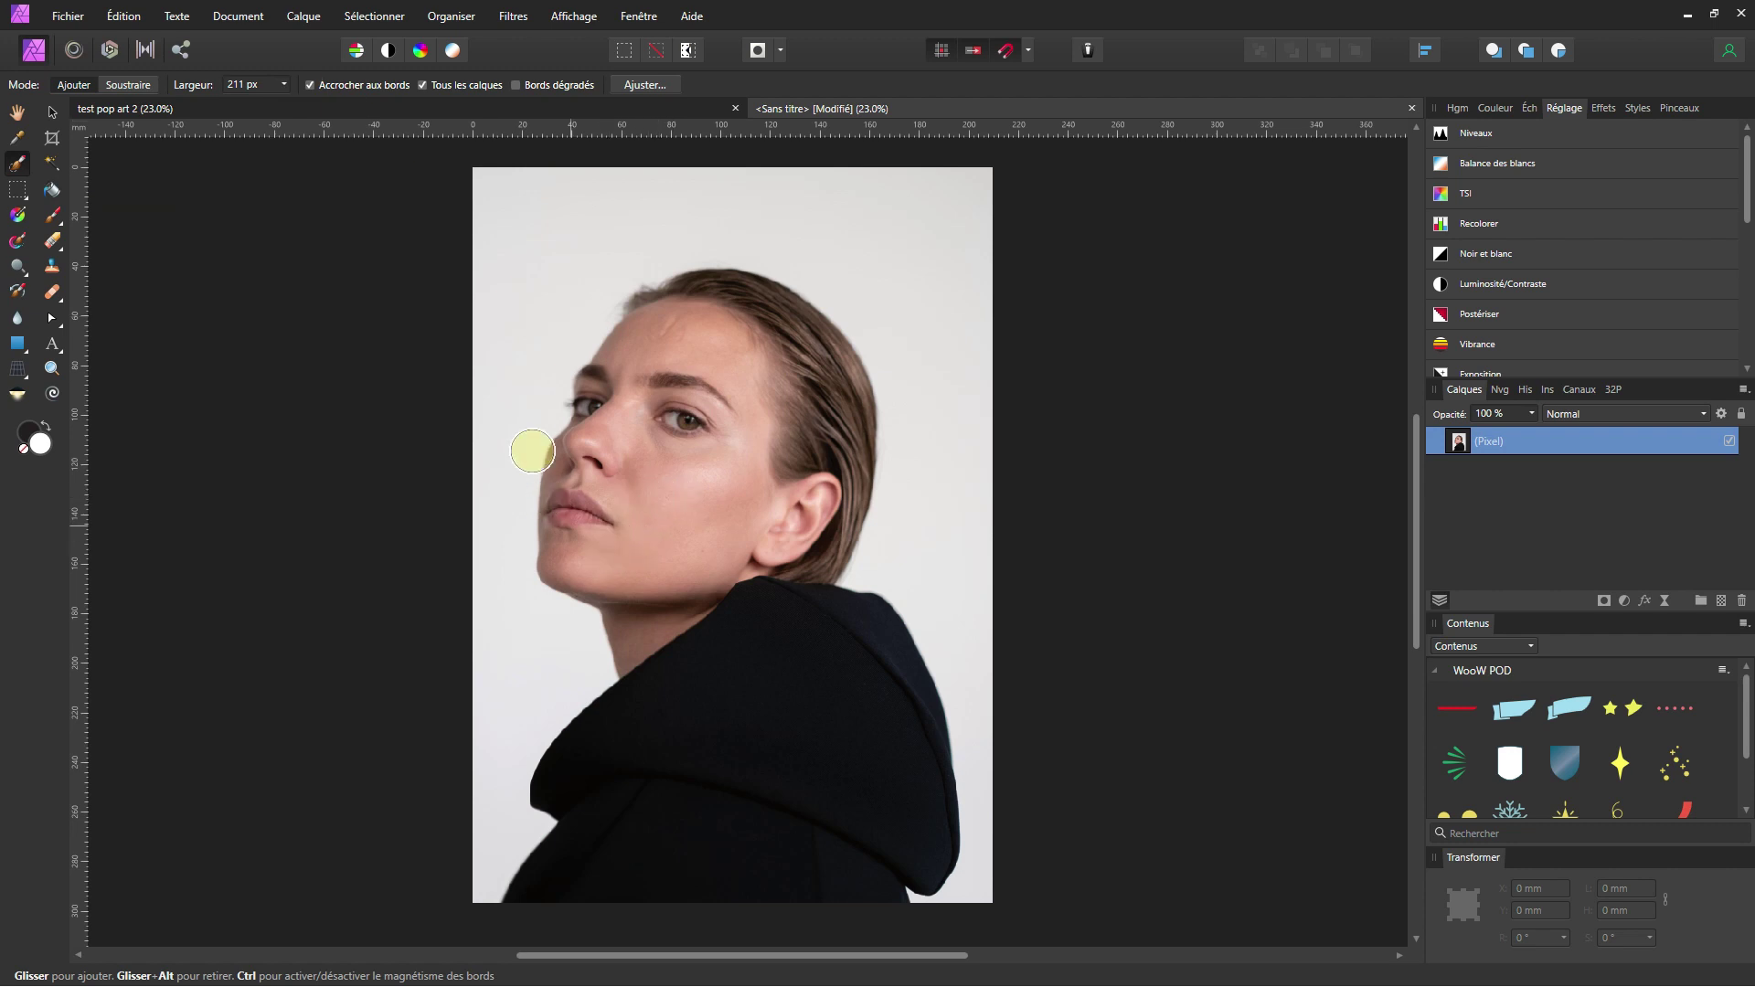
drag(578, 454, 637, 613)
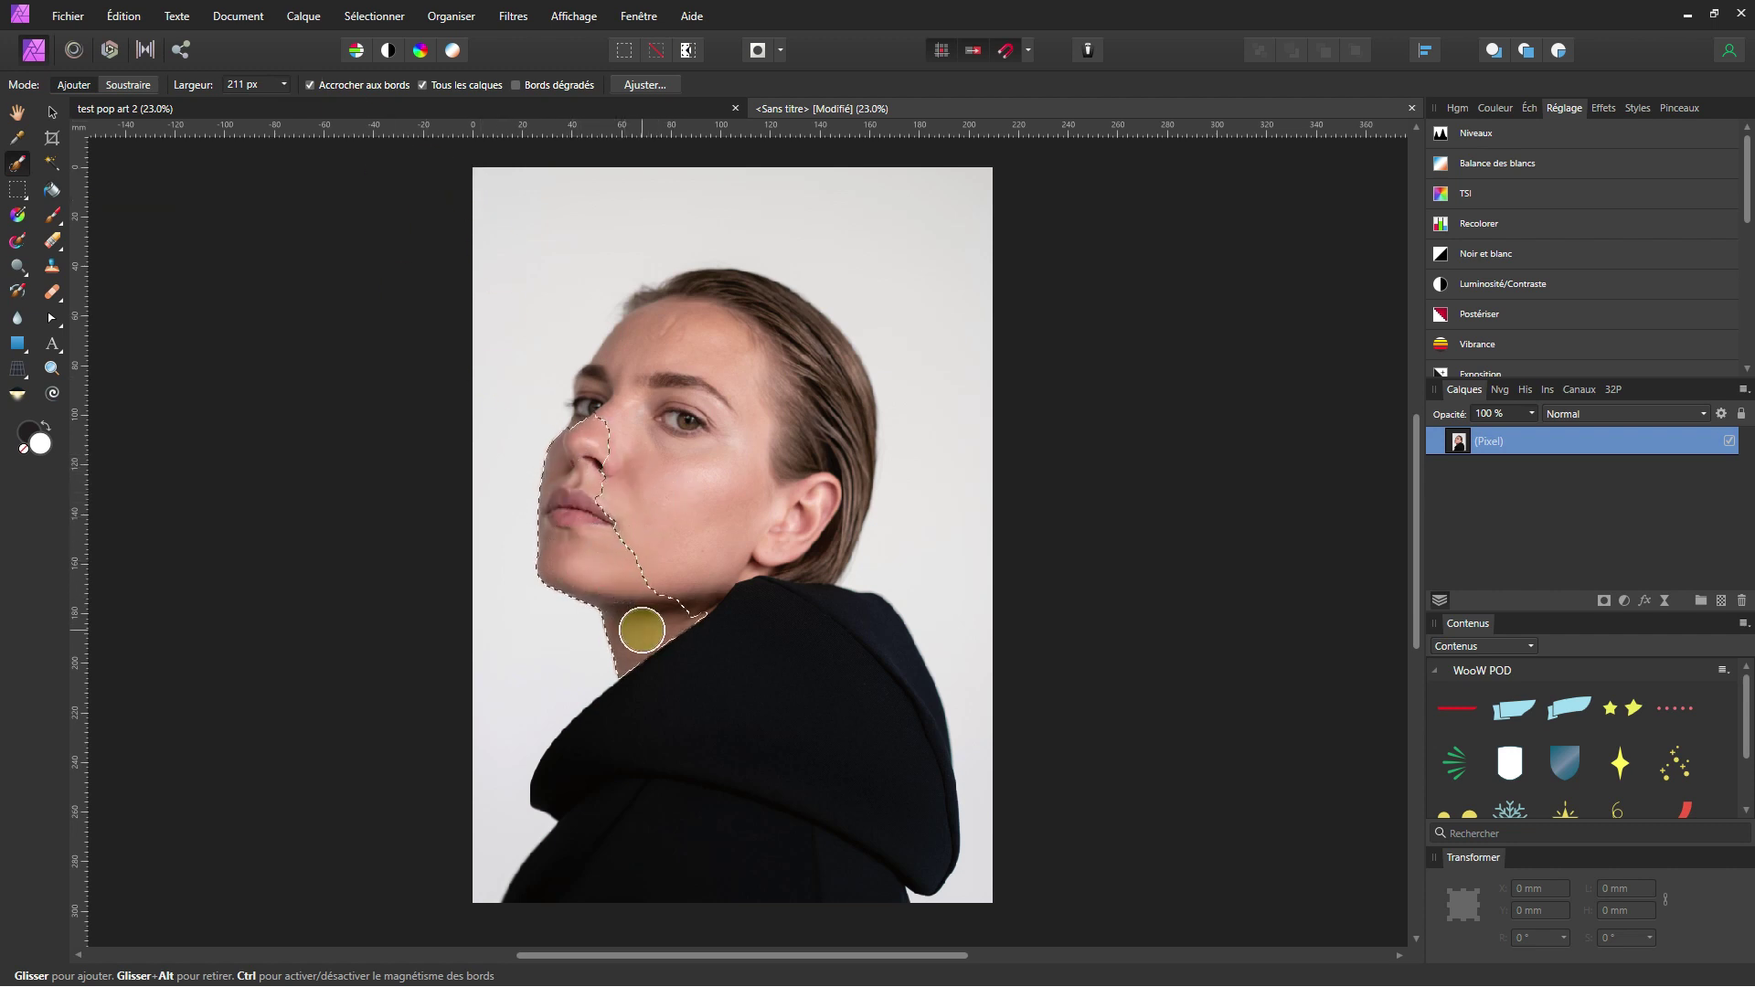
mouse_move(637, 613)
mouse_down()
mouse_move(607, 847)
mouse_move(580, 878)
mouse_move(825, 876)
mouse_move(874, 869)
mouse_move(909, 834)
mouse_move(924, 798)
mouse_move(877, 696)
mouse_move(814, 627)
mouse_move(755, 635)
mouse_move(716, 813)
mouse_move(835, 747)
mouse_move(710, 540)
mouse_move(816, 469)
mouse_move(838, 396)
mouse_move(724, 302)
mouse_move(646, 333)
mouse_move(606, 416)
mouse_move(650, 298)
mouse_move(590, 407)
mouse_up()
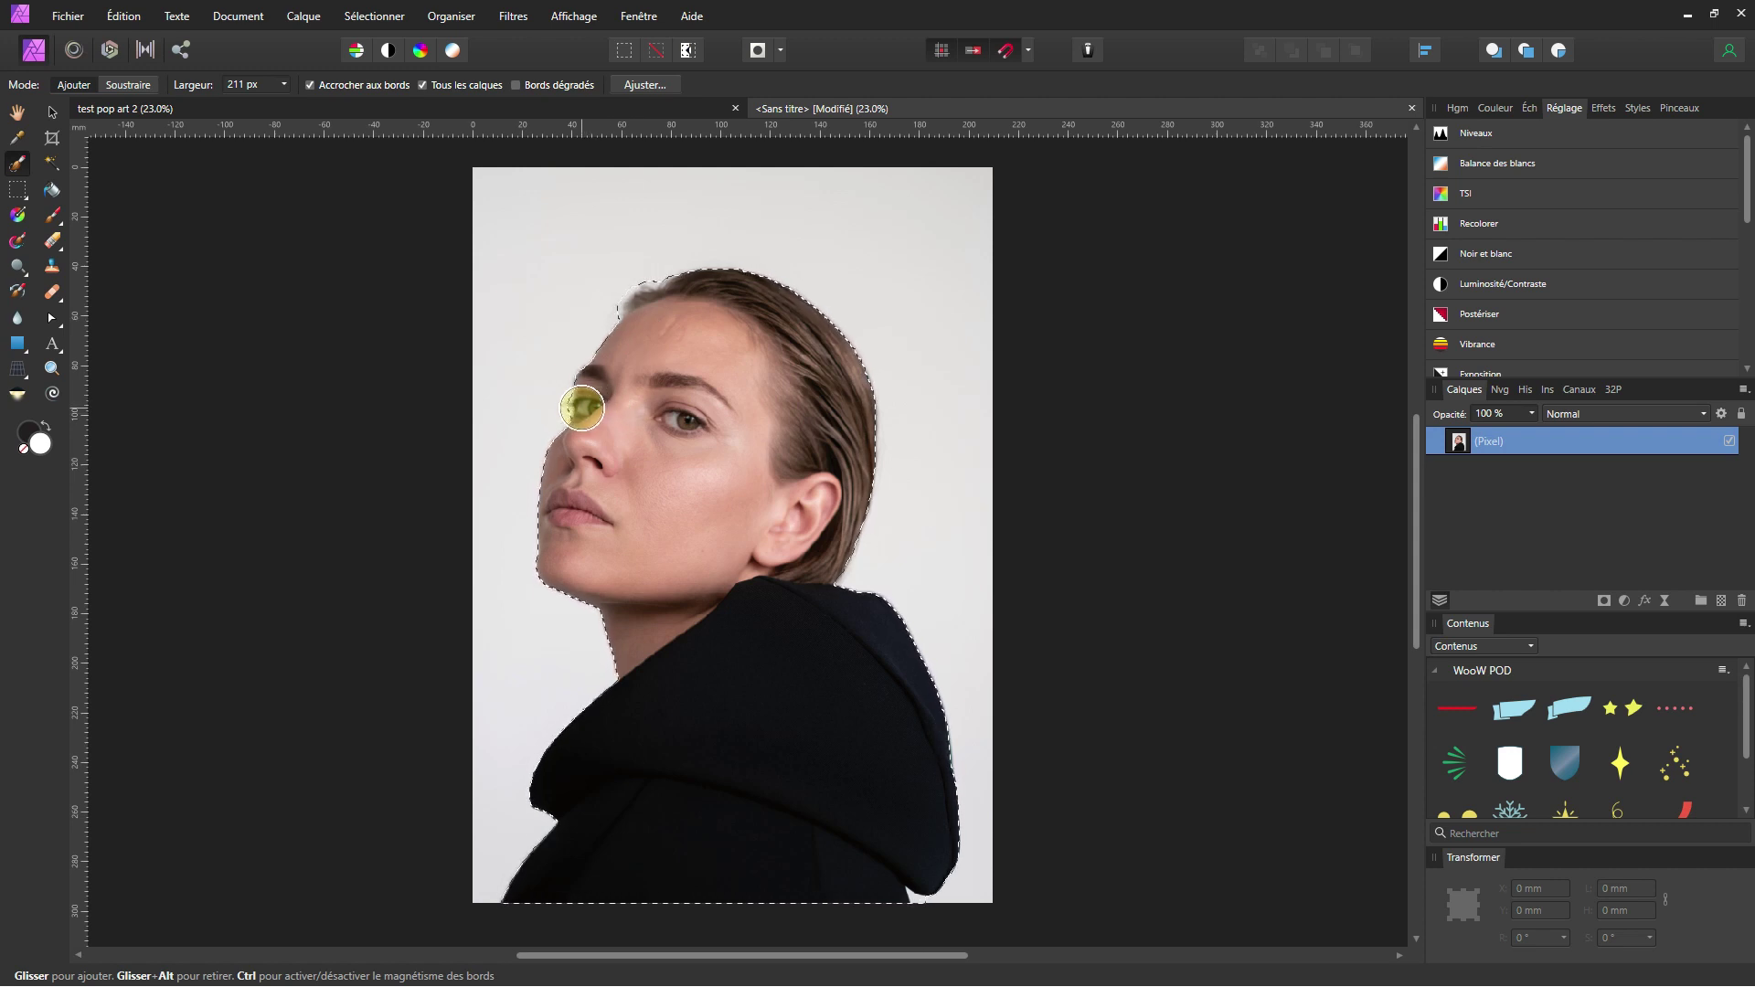
Subtract the background near the eye using a 44 px selection brush.
scroll(582, 408, up, 3)
scroll(587, 406, up, 3)
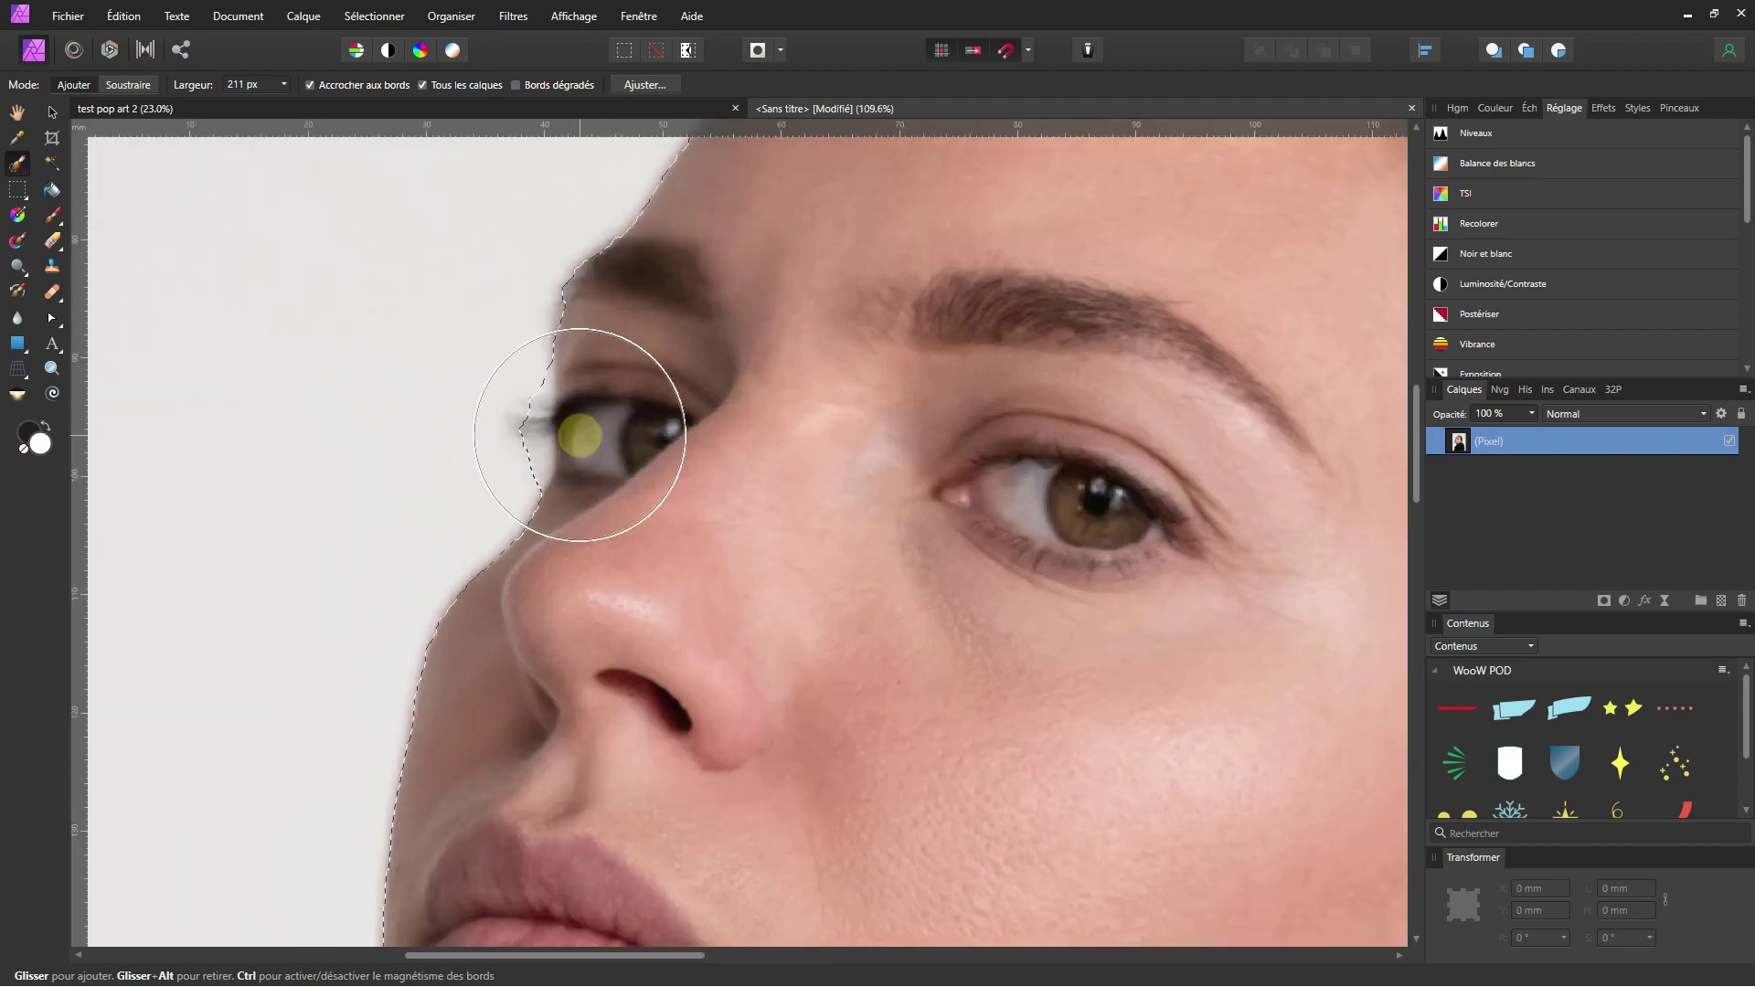
click(588, 436)
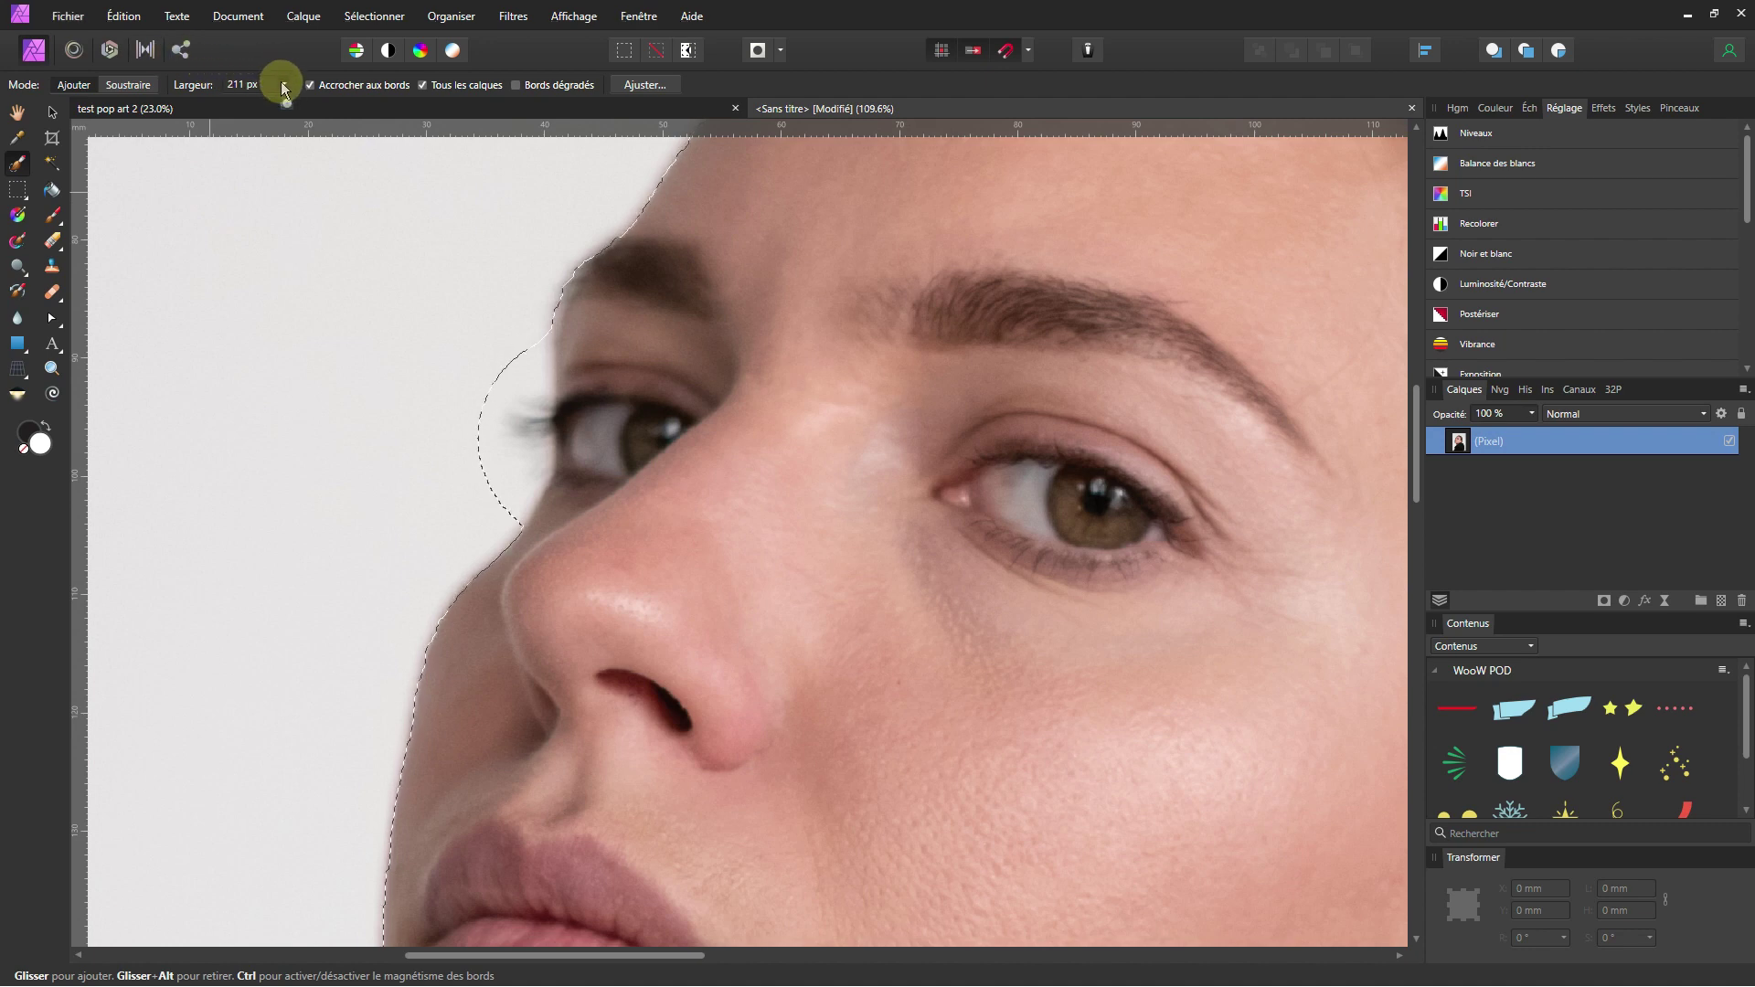
drag(284, 89, 263, 107)
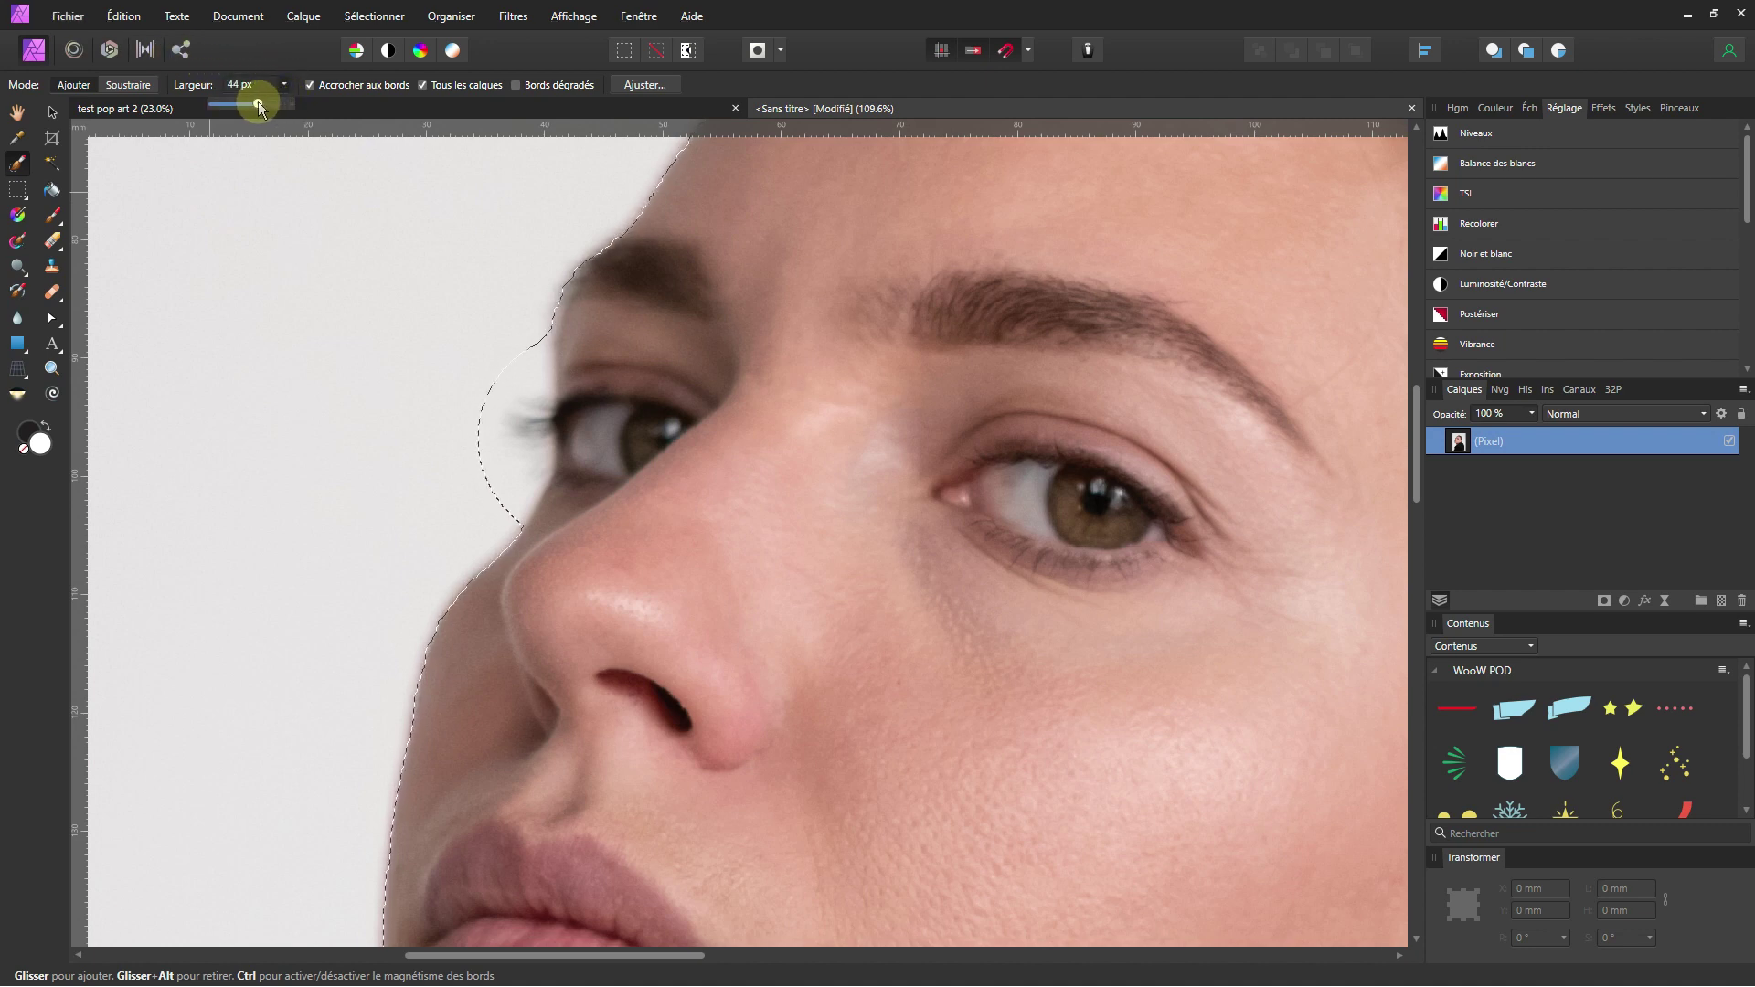
drag(444, 480, 509, 357)
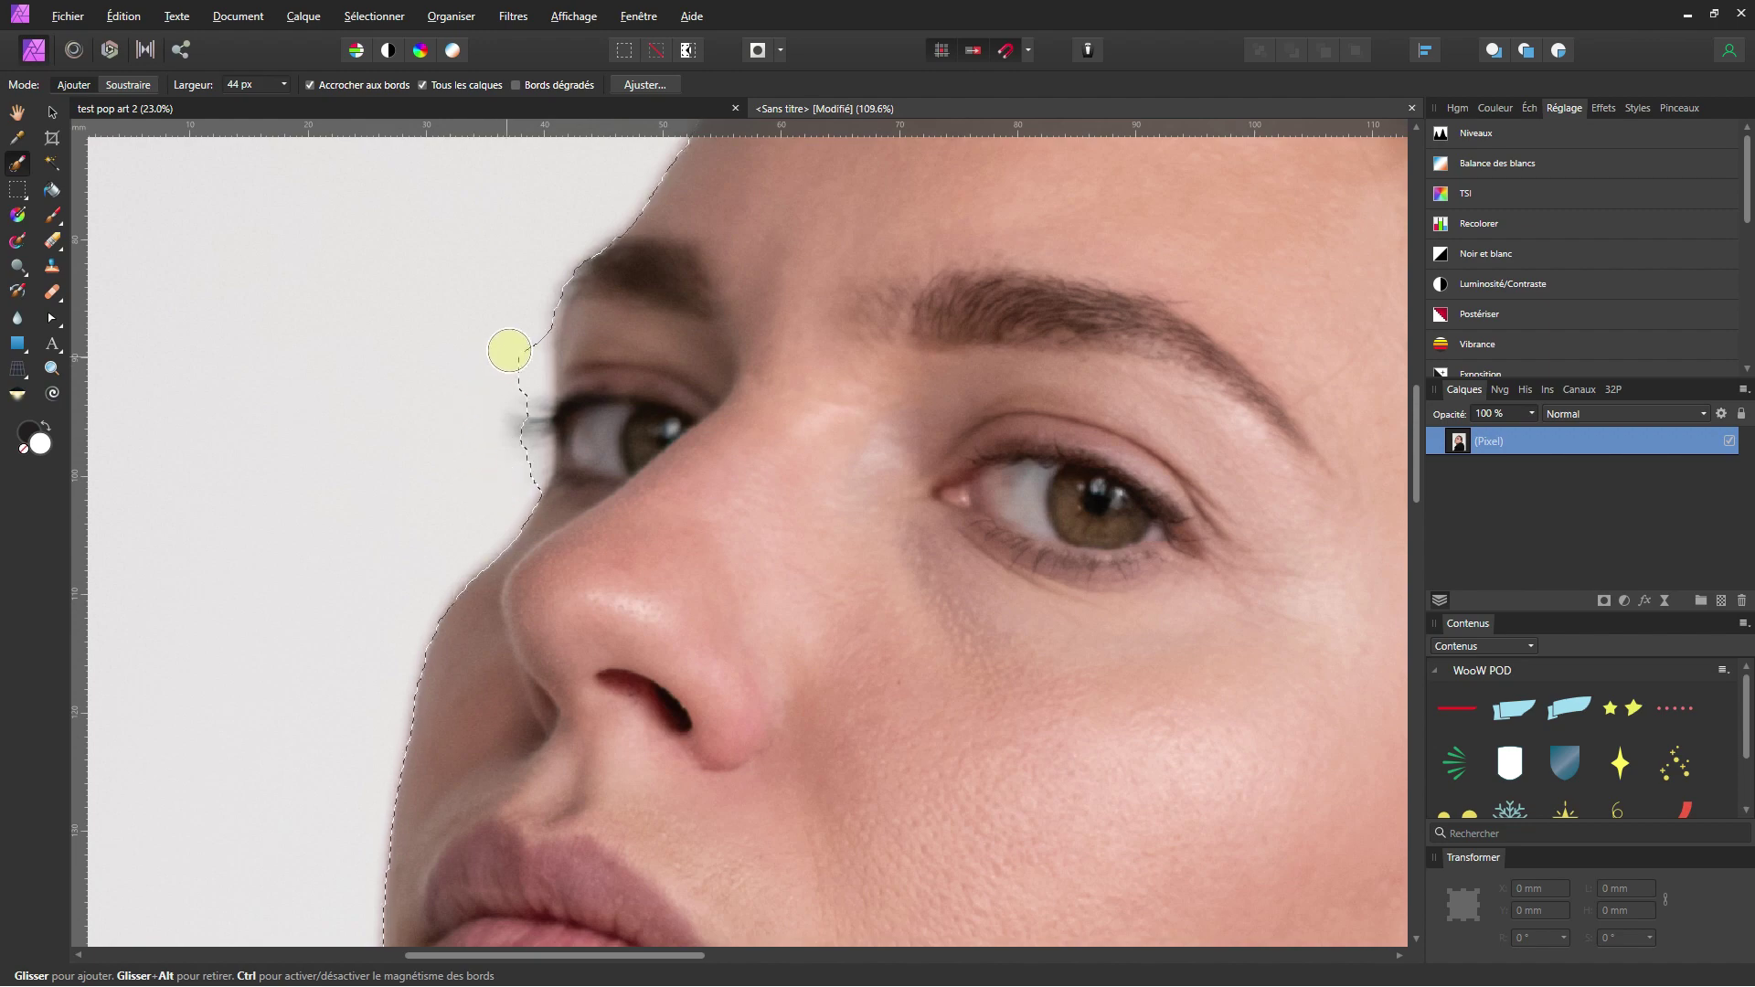
scroll(630, 448, up, 3)
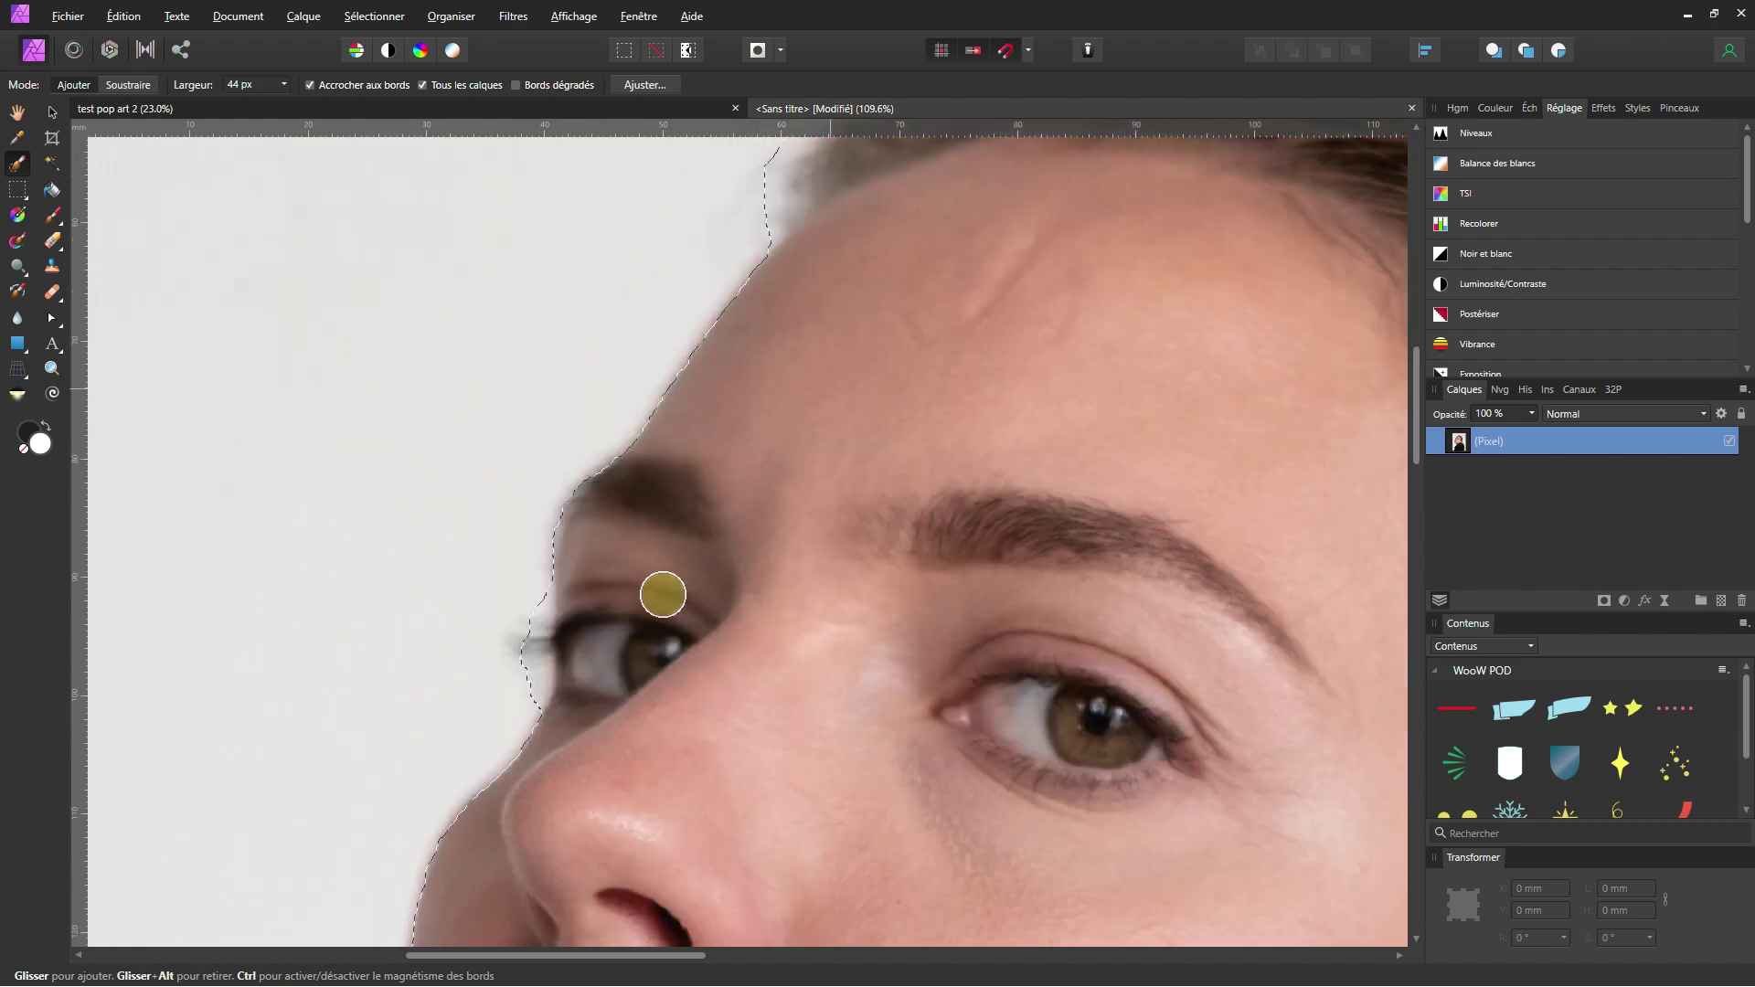
scroll(658, 591, up, 4)
Subtract the background along the hairline, then bring up Refine Selection.
mouse_move(564, 418)
mouse_down()
mouse_move(482, 494)
mouse_move(533, 419)
mouse_move(641, 393)
mouse_up()
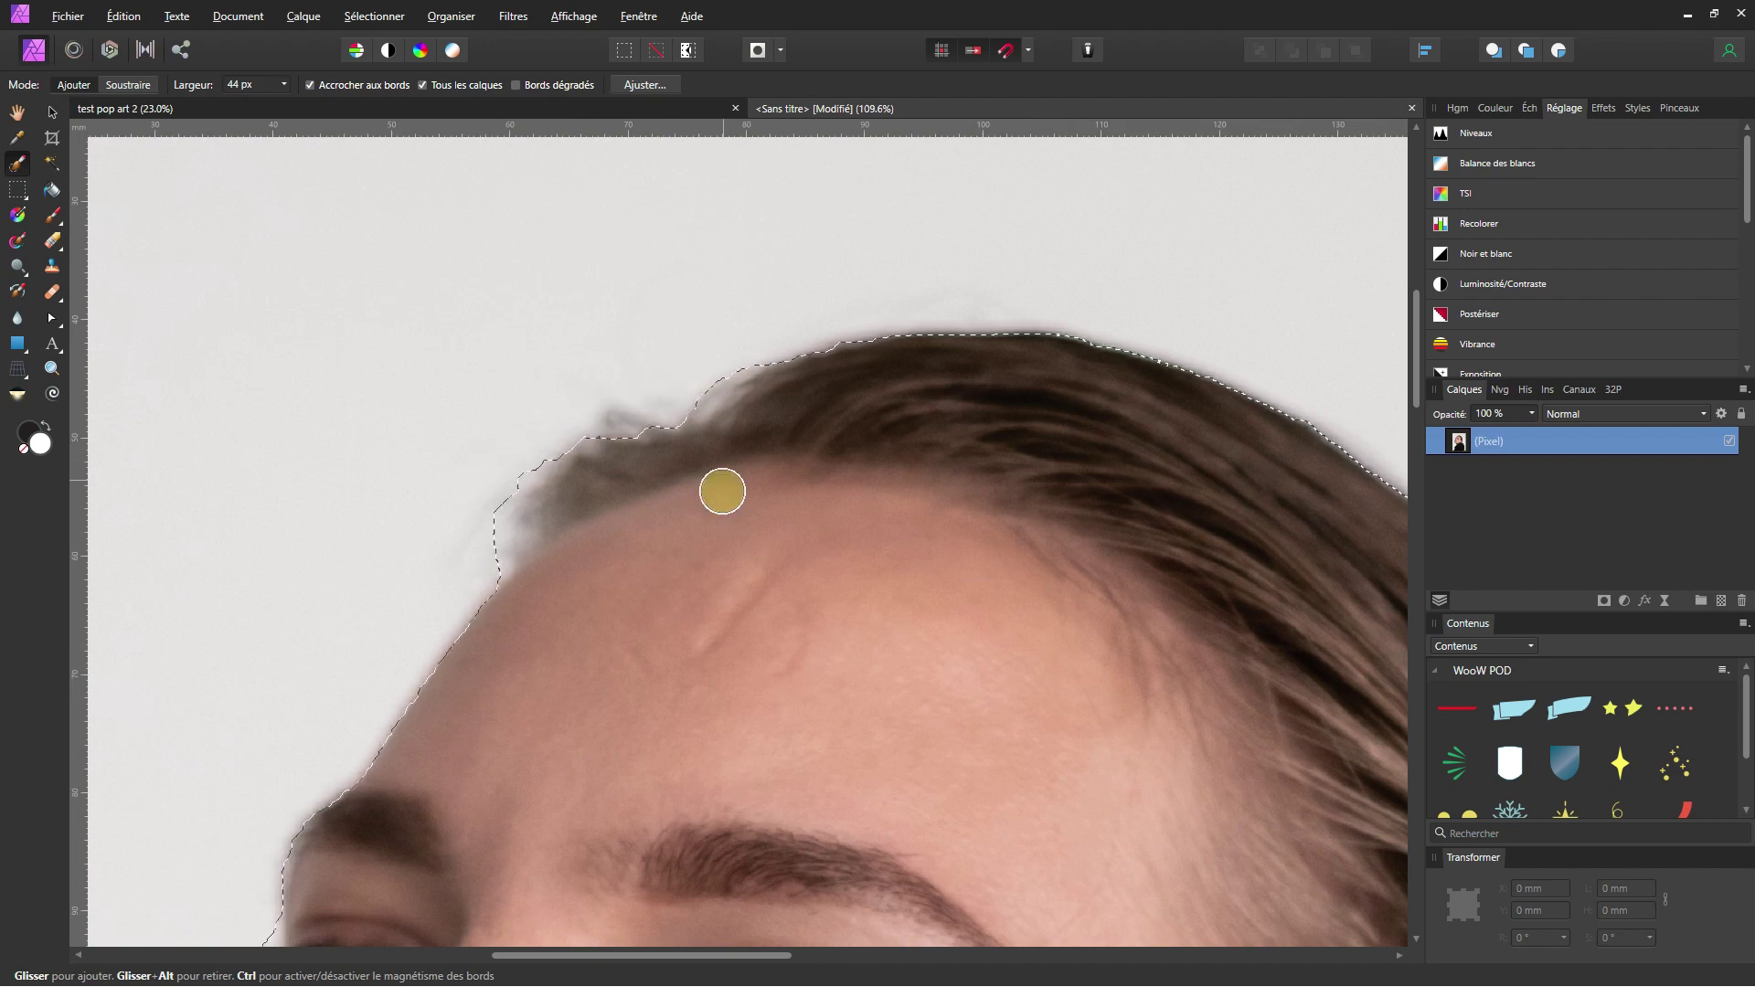
scroll(721, 490, down, 5)
scroll(681, 452, up, 2)
scroll(665, 470, up, 1)
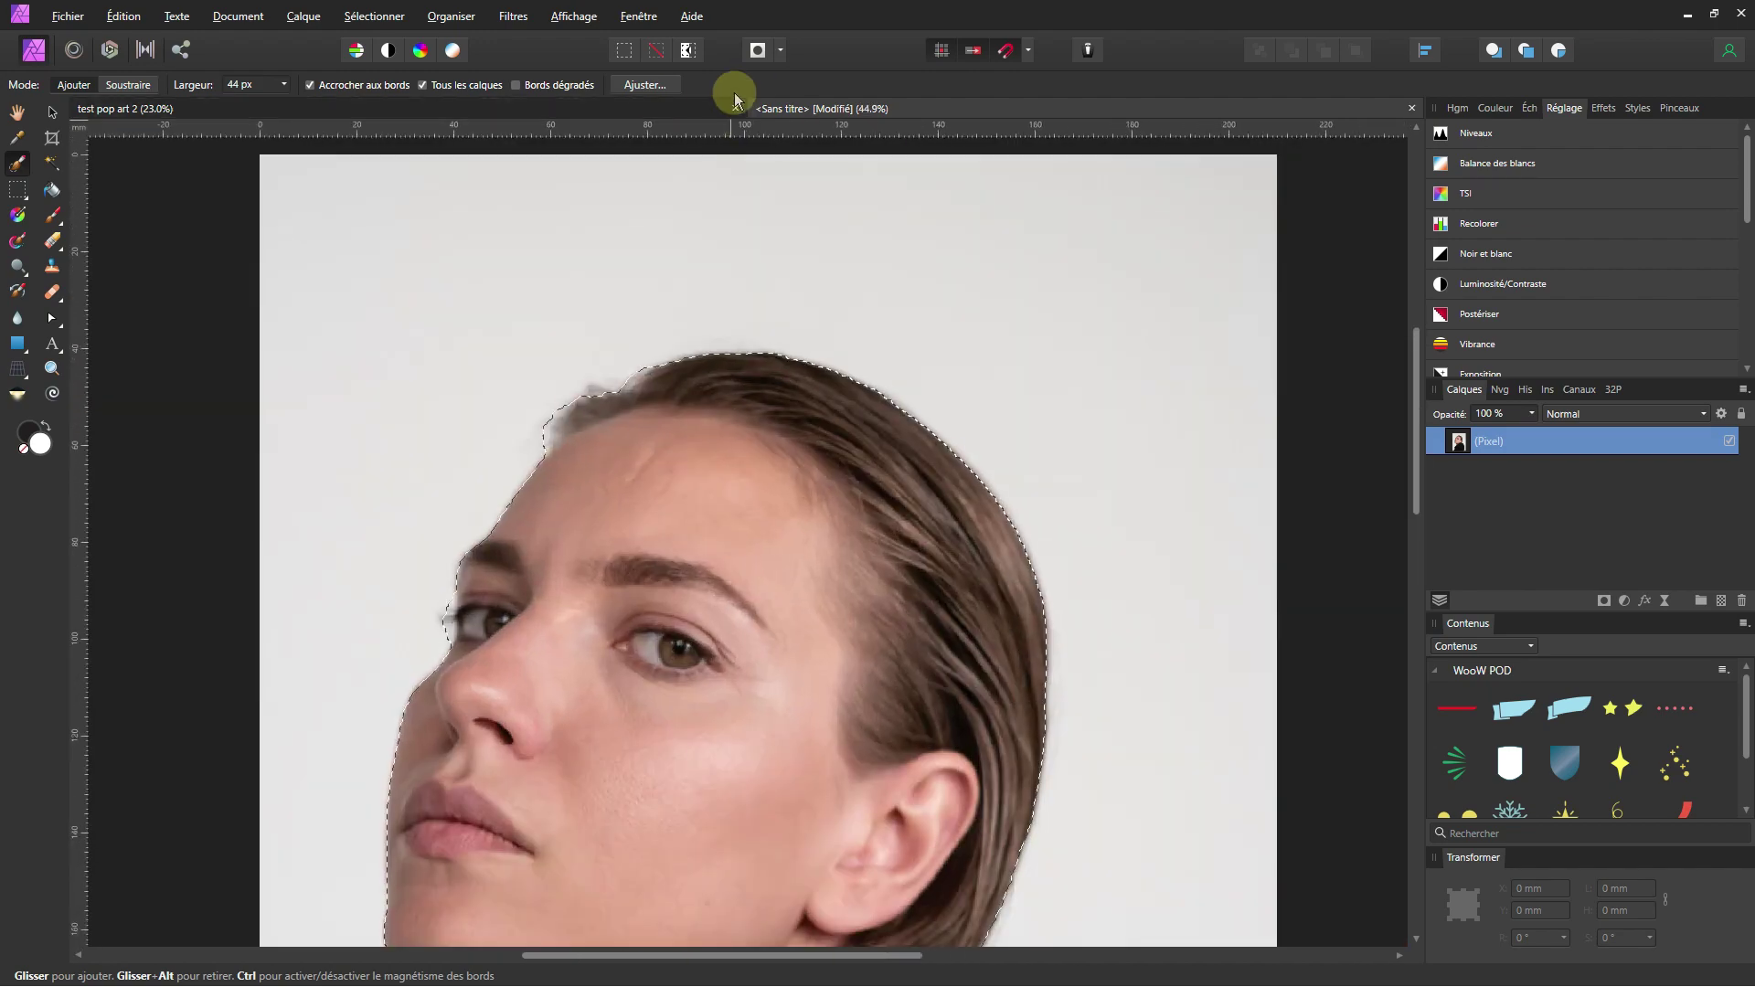
key(ctrl+alt+r)
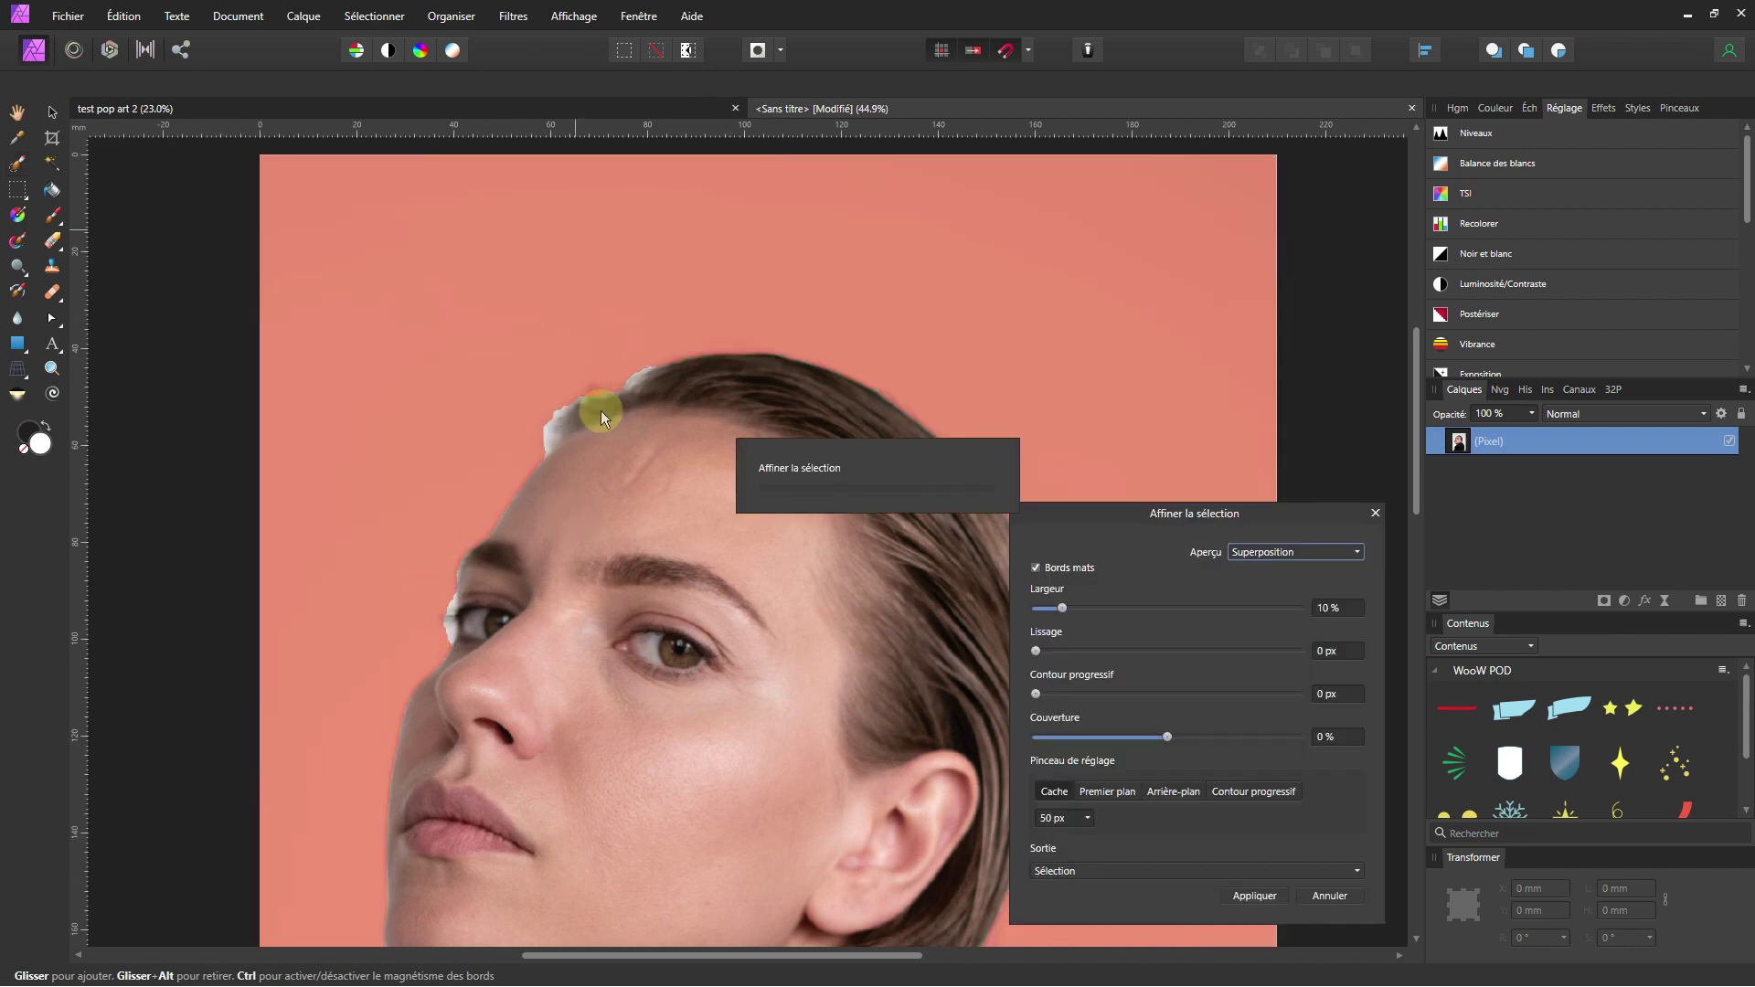
Refine the hair edge above the forehead with the refine brush.
scroll(599, 402, up, 2)
scroll(595, 396, up, 2)
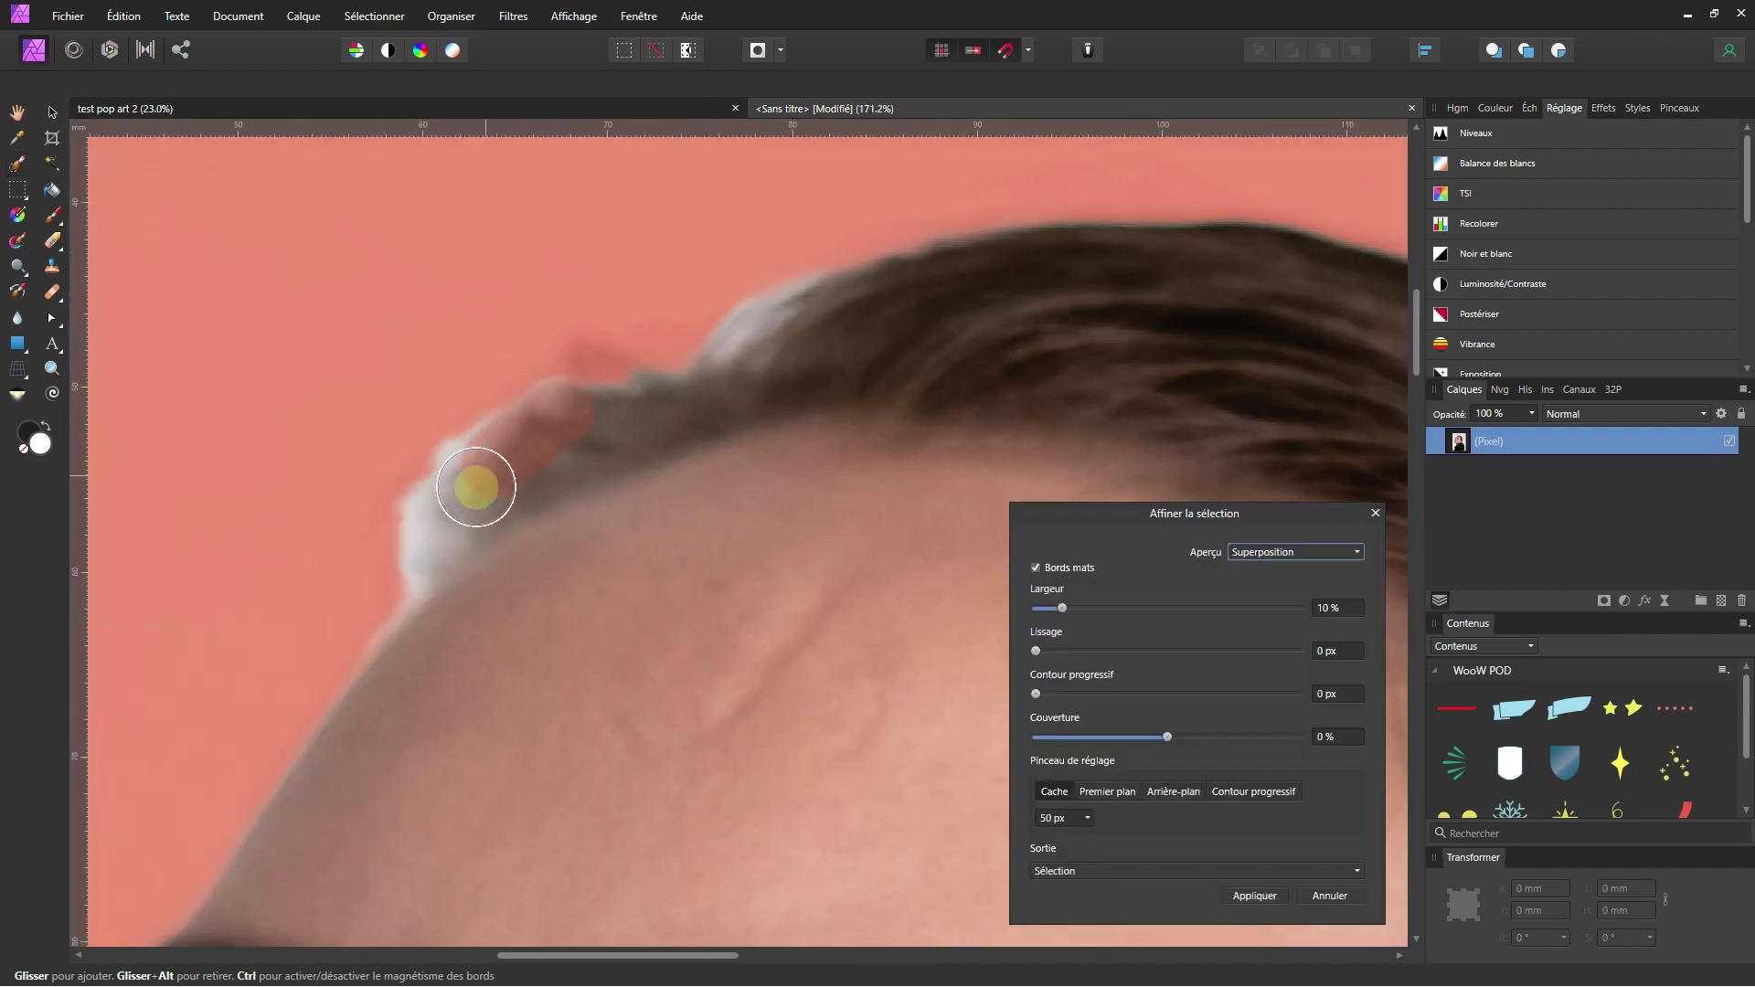
mouse_move(475, 487)
mouse_down()
mouse_move(431, 568)
mouse_move(415, 509)
mouse_move(469, 431)
mouse_move(847, 282)
mouse_up()
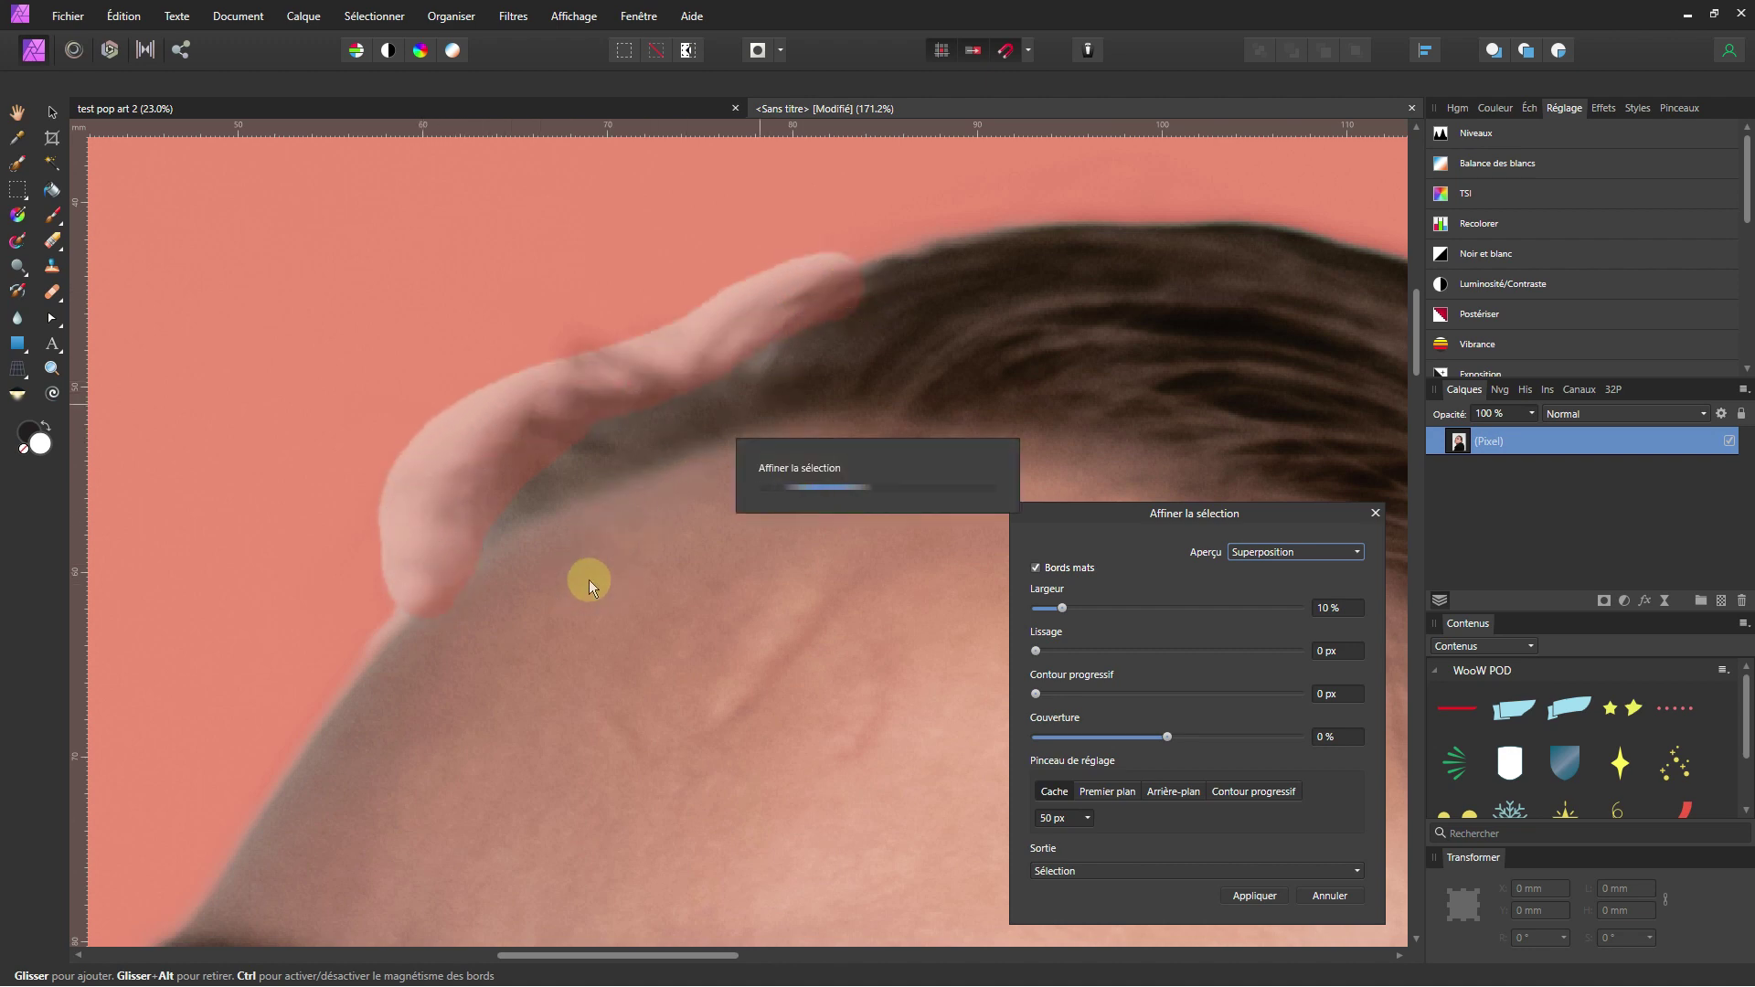
scroll(530, 608, down, 3)
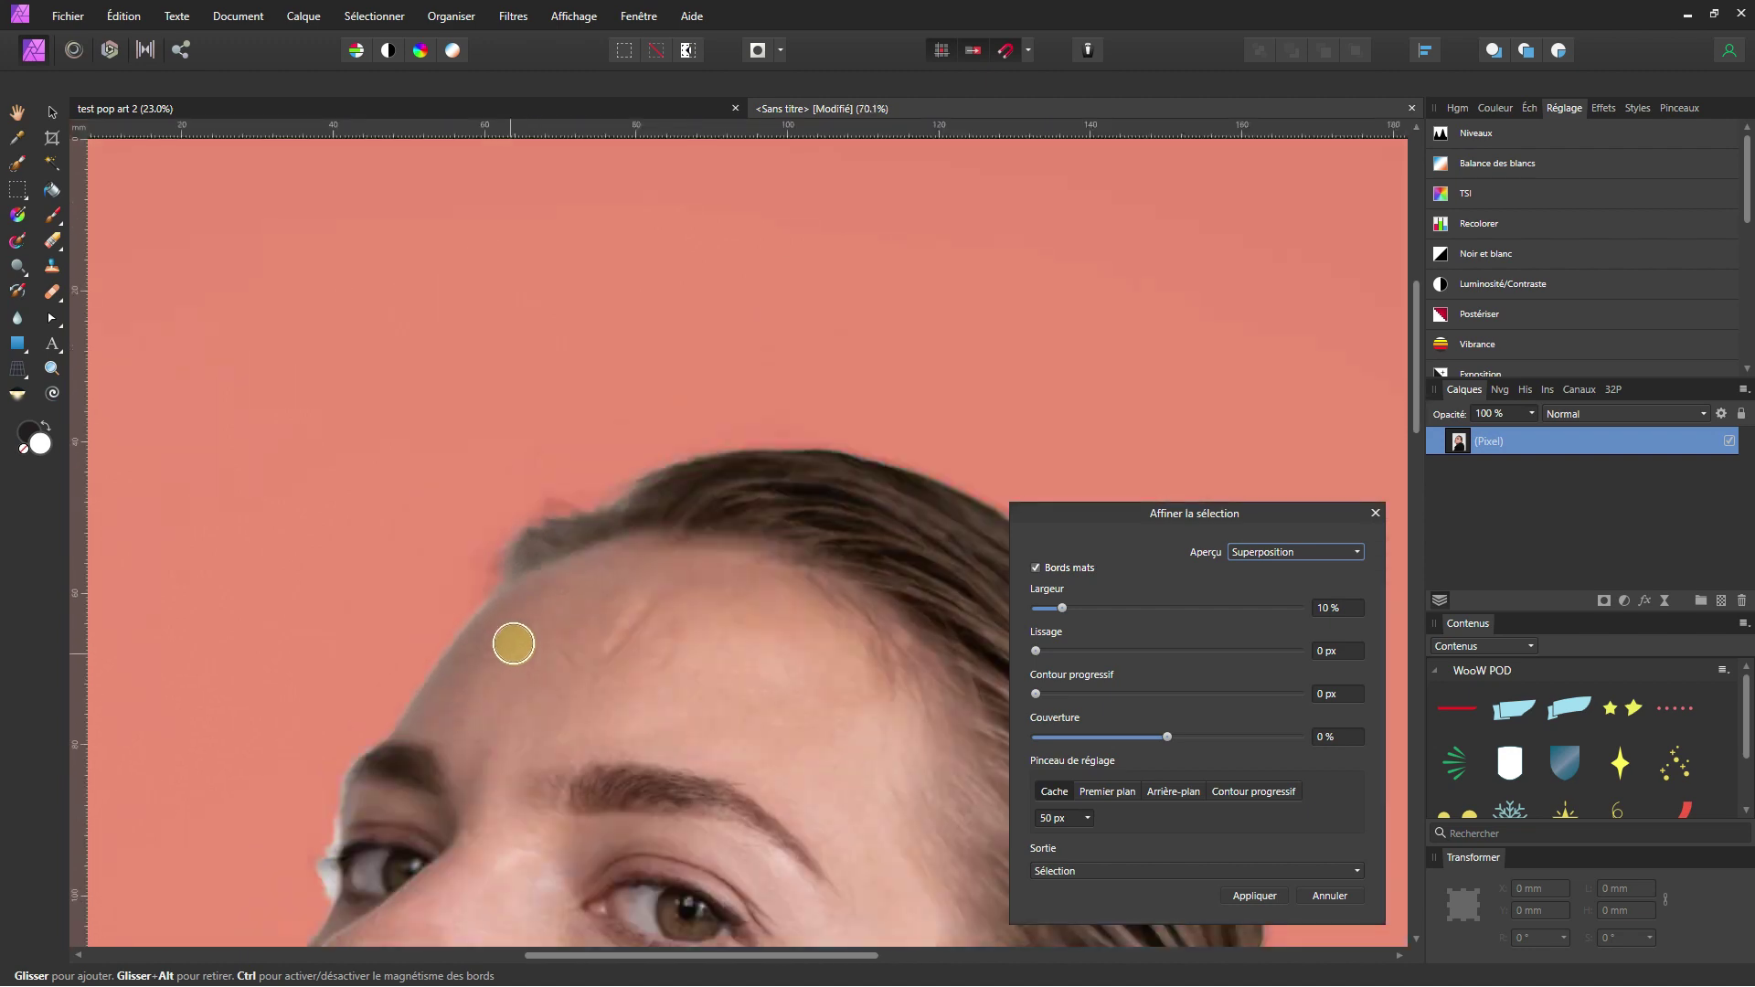
scroll(514, 639, down, 3)
scroll(553, 640, up, 4)
scroll(554, 674, up, 5)
Clean the white fringe around the eye and apply the refinement.
mouse_move(619, 568)
mouse_down()
mouse_move(608, 411)
mouse_move(616, 608)
mouse_move(604, 416)
mouse_move(658, 493)
mouse_up()
scroll(640, 498, down, 2)
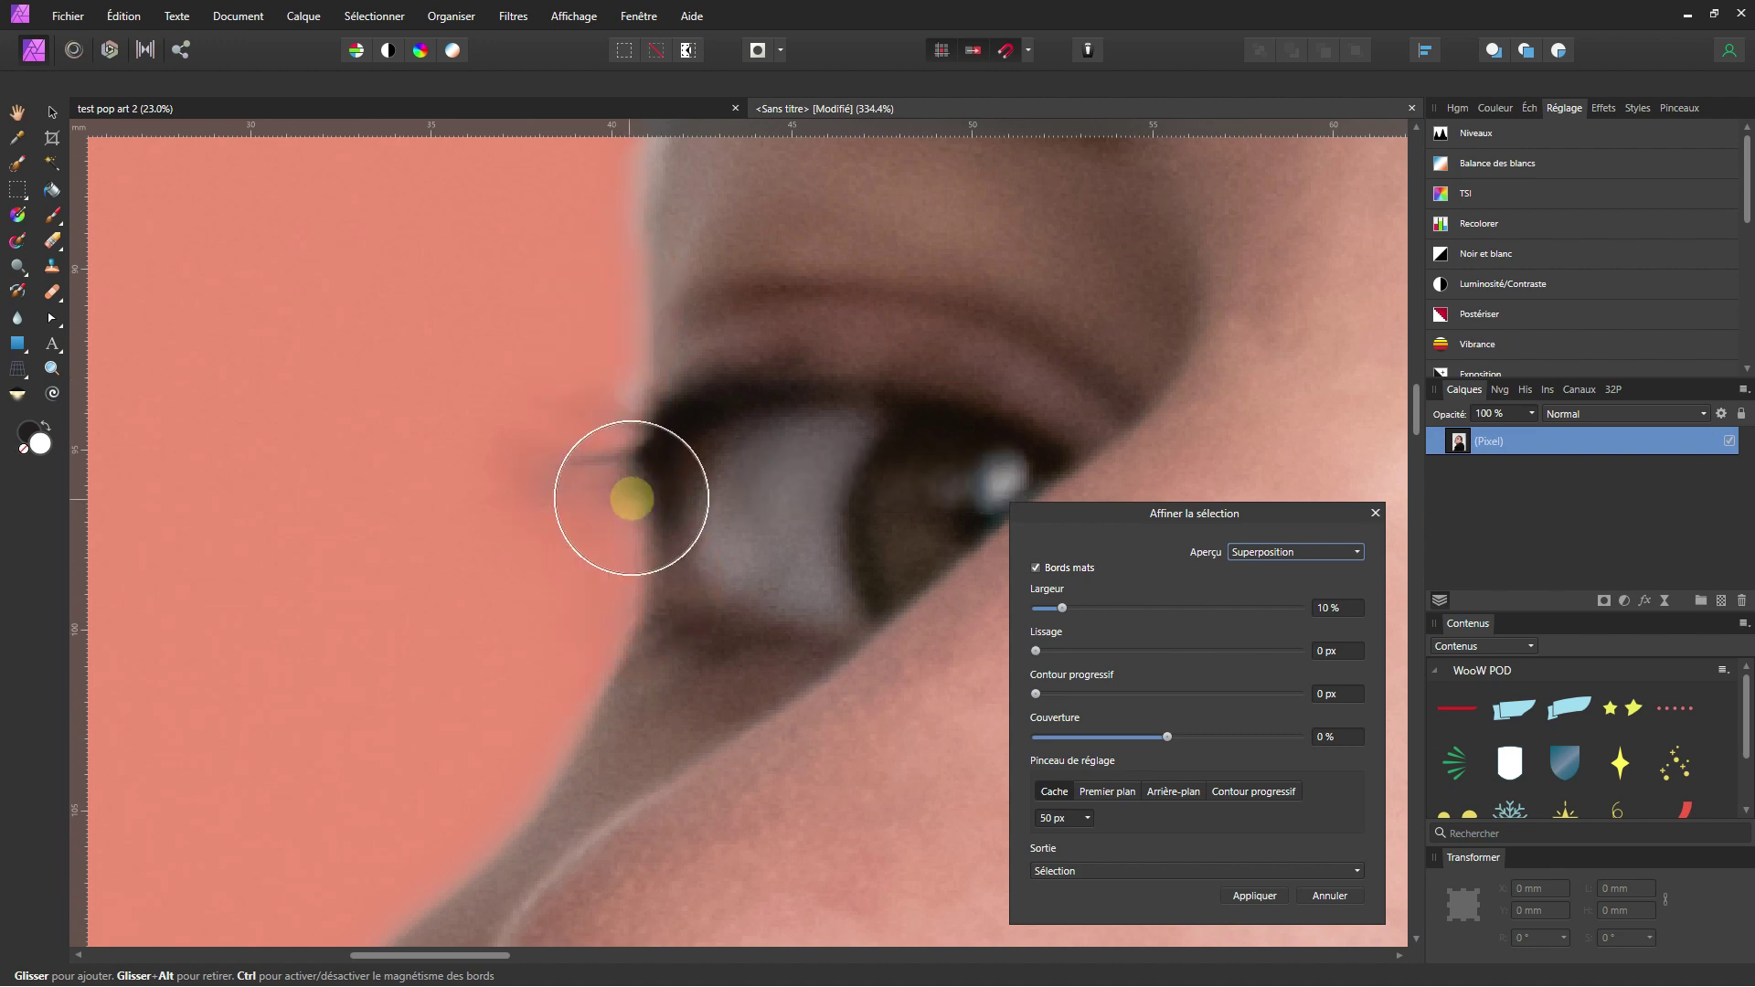
scroll(631, 501, down, 3)
scroll(644, 498, down, 2)
scroll(648, 499, down, 5)
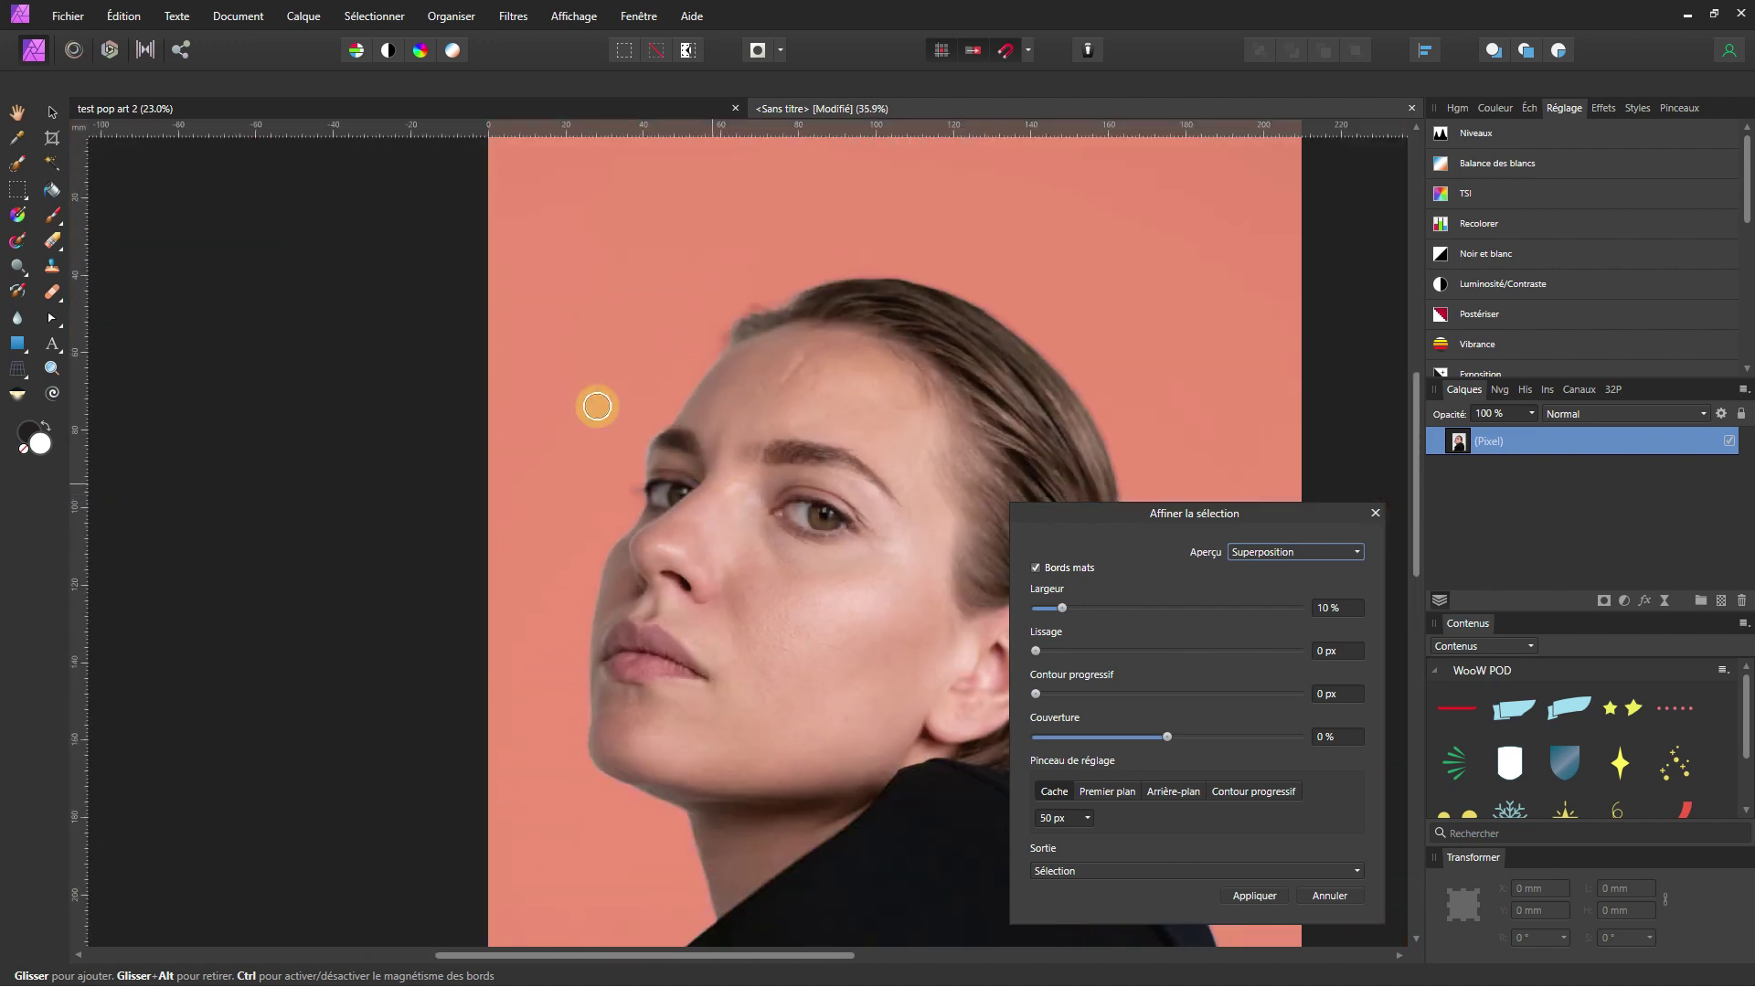
drag(608, 448, 658, 480)
scroll(673, 450, down, 2)
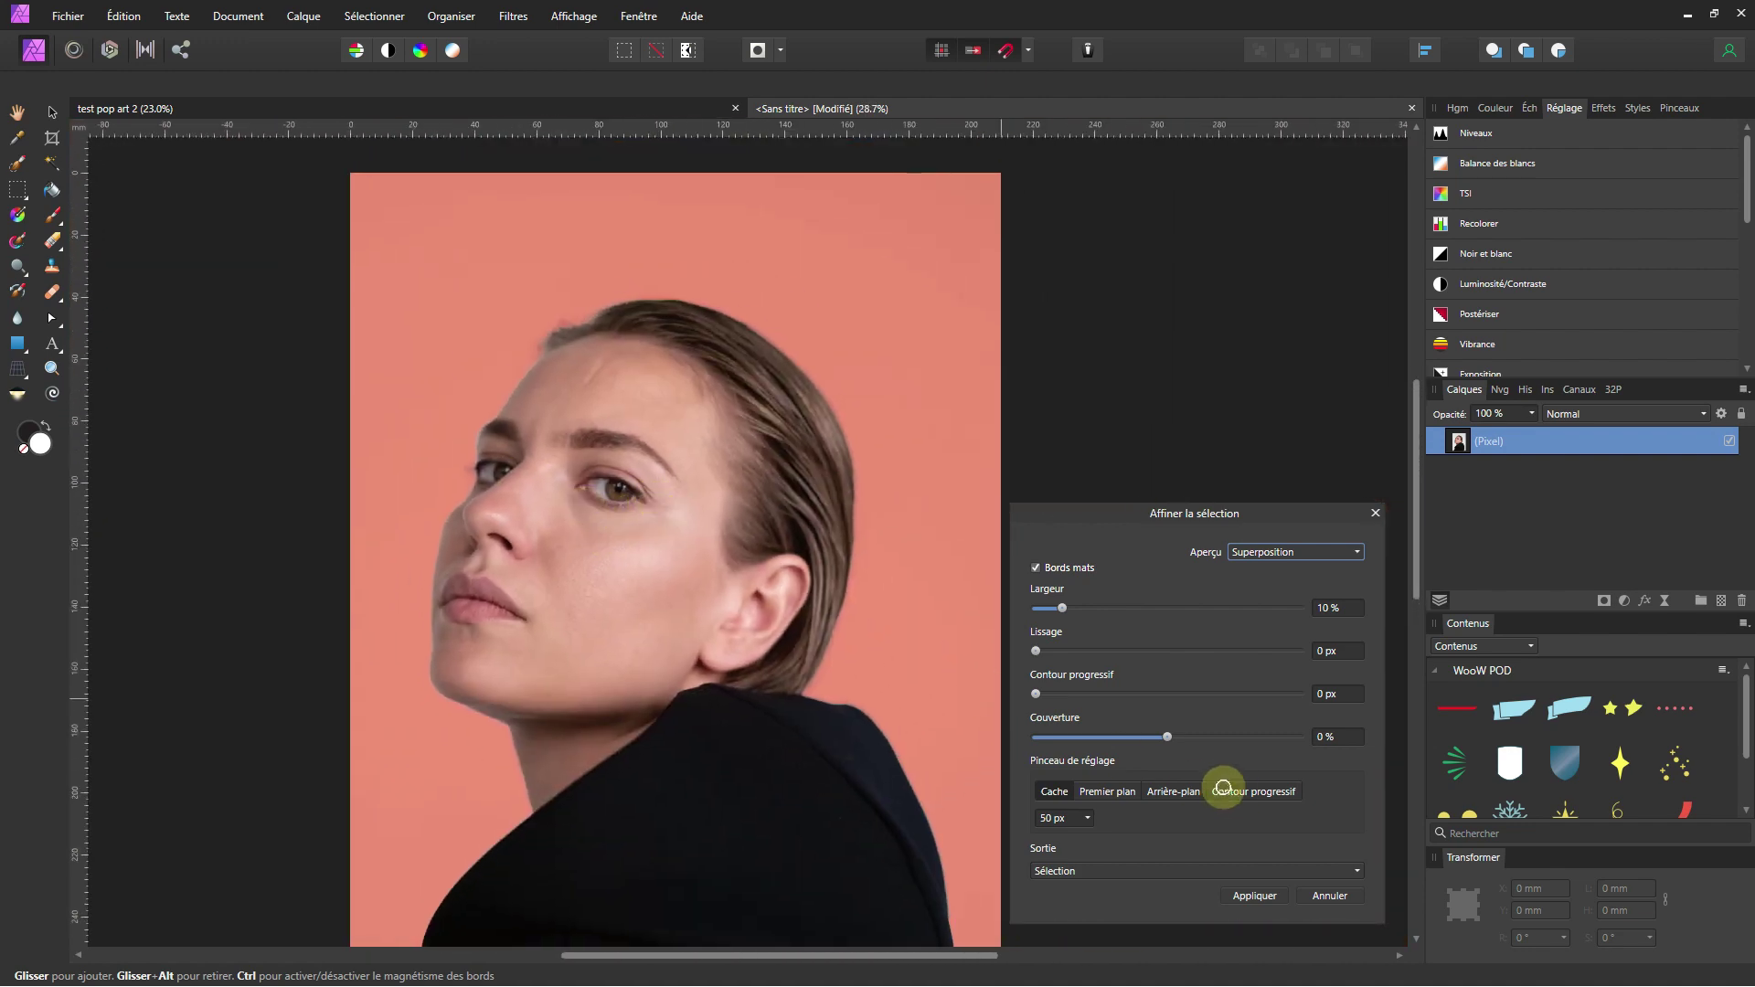
click(1254, 896)
Copy the selected portrait to a new layer and hide the original photo.
scroll(684, 563, down, 1)
scroll(728, 511, down, 1)
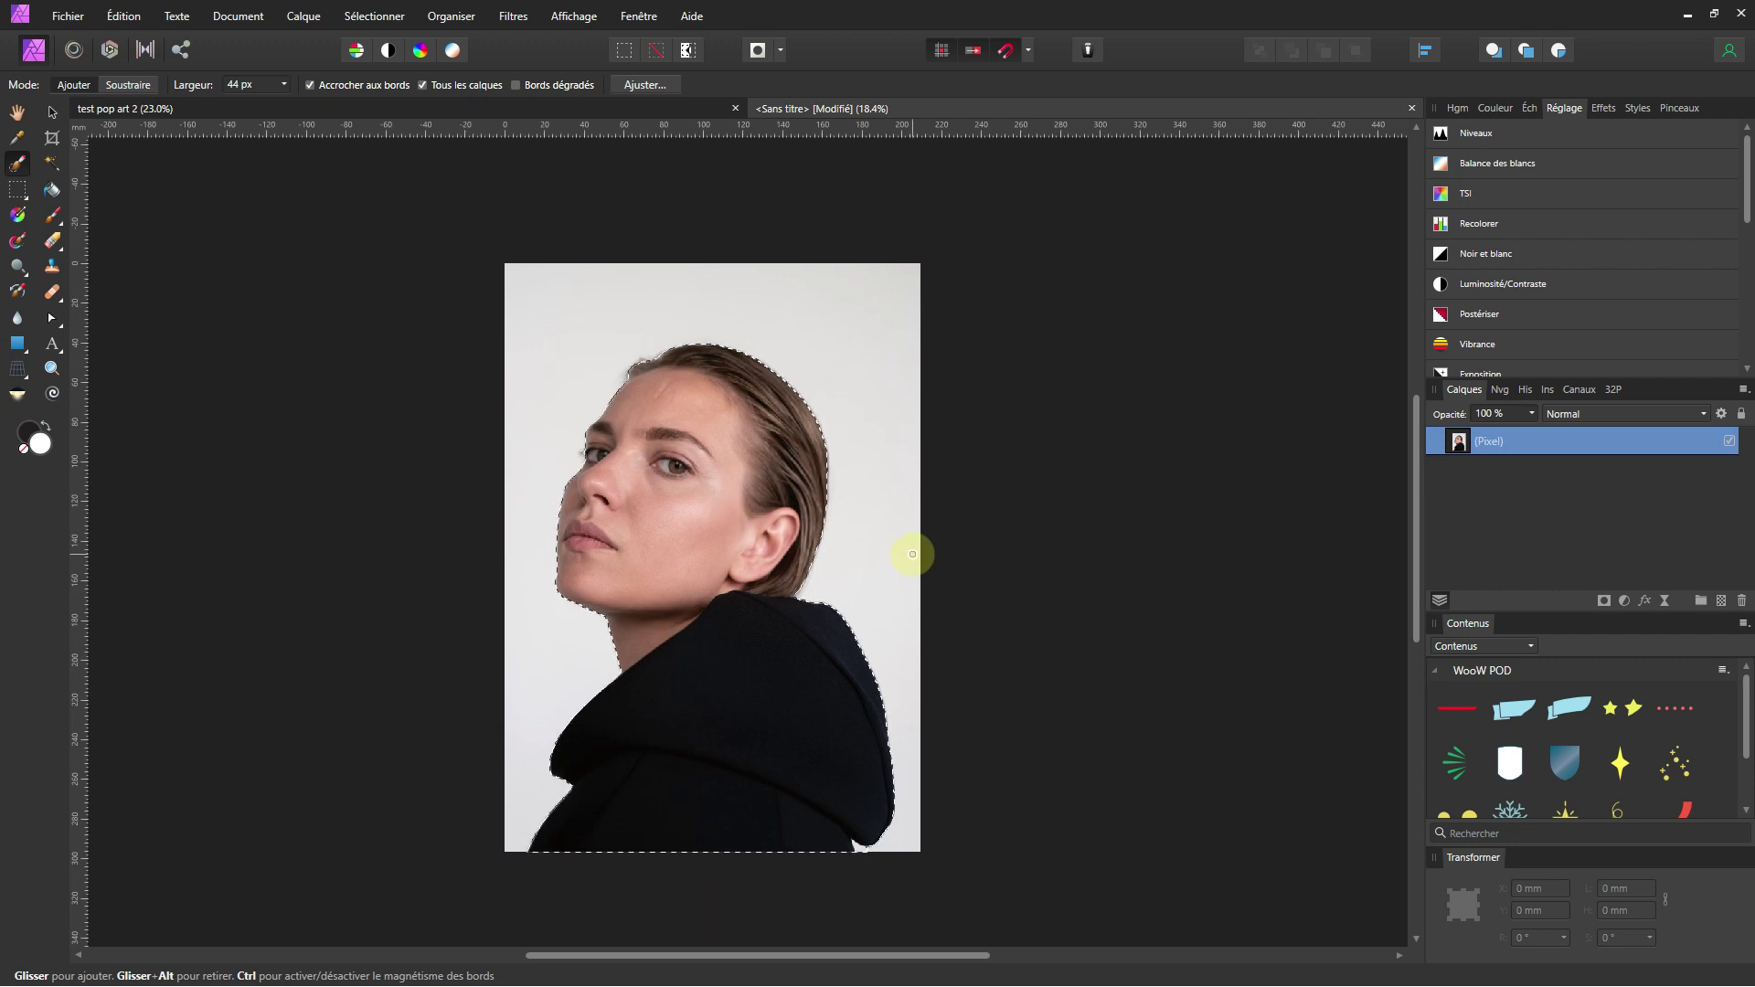
key(ctrl+shift+n)
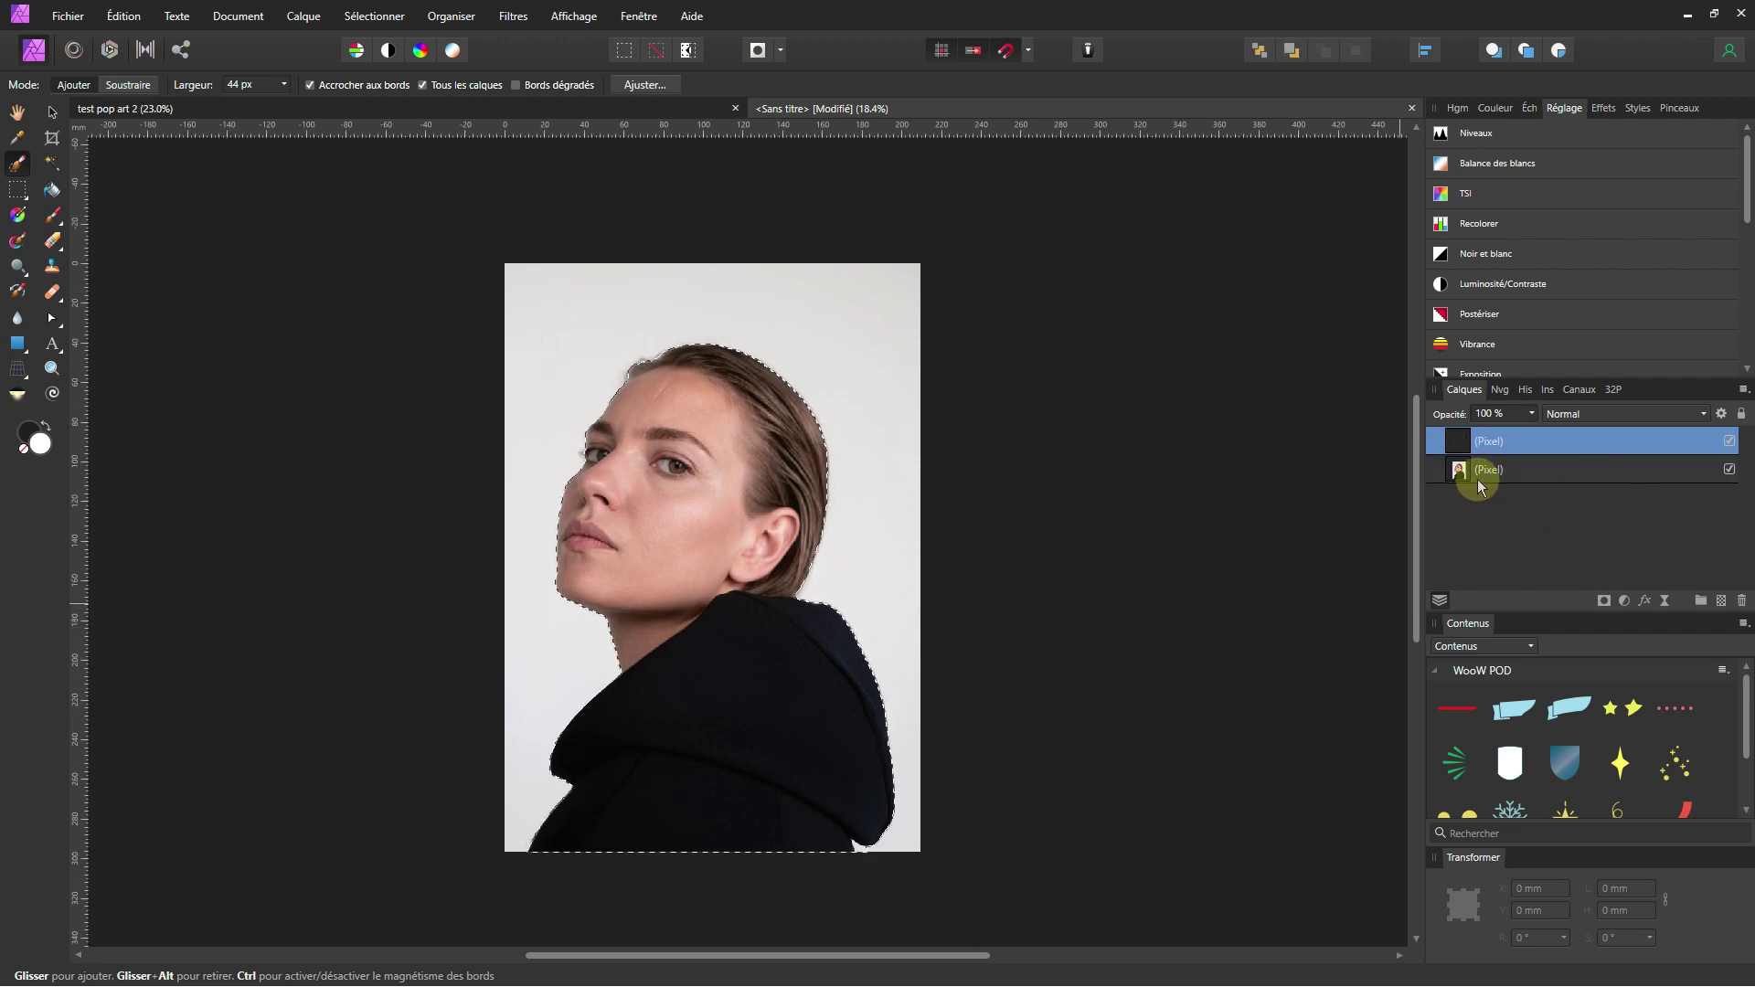
click(1730, 470)
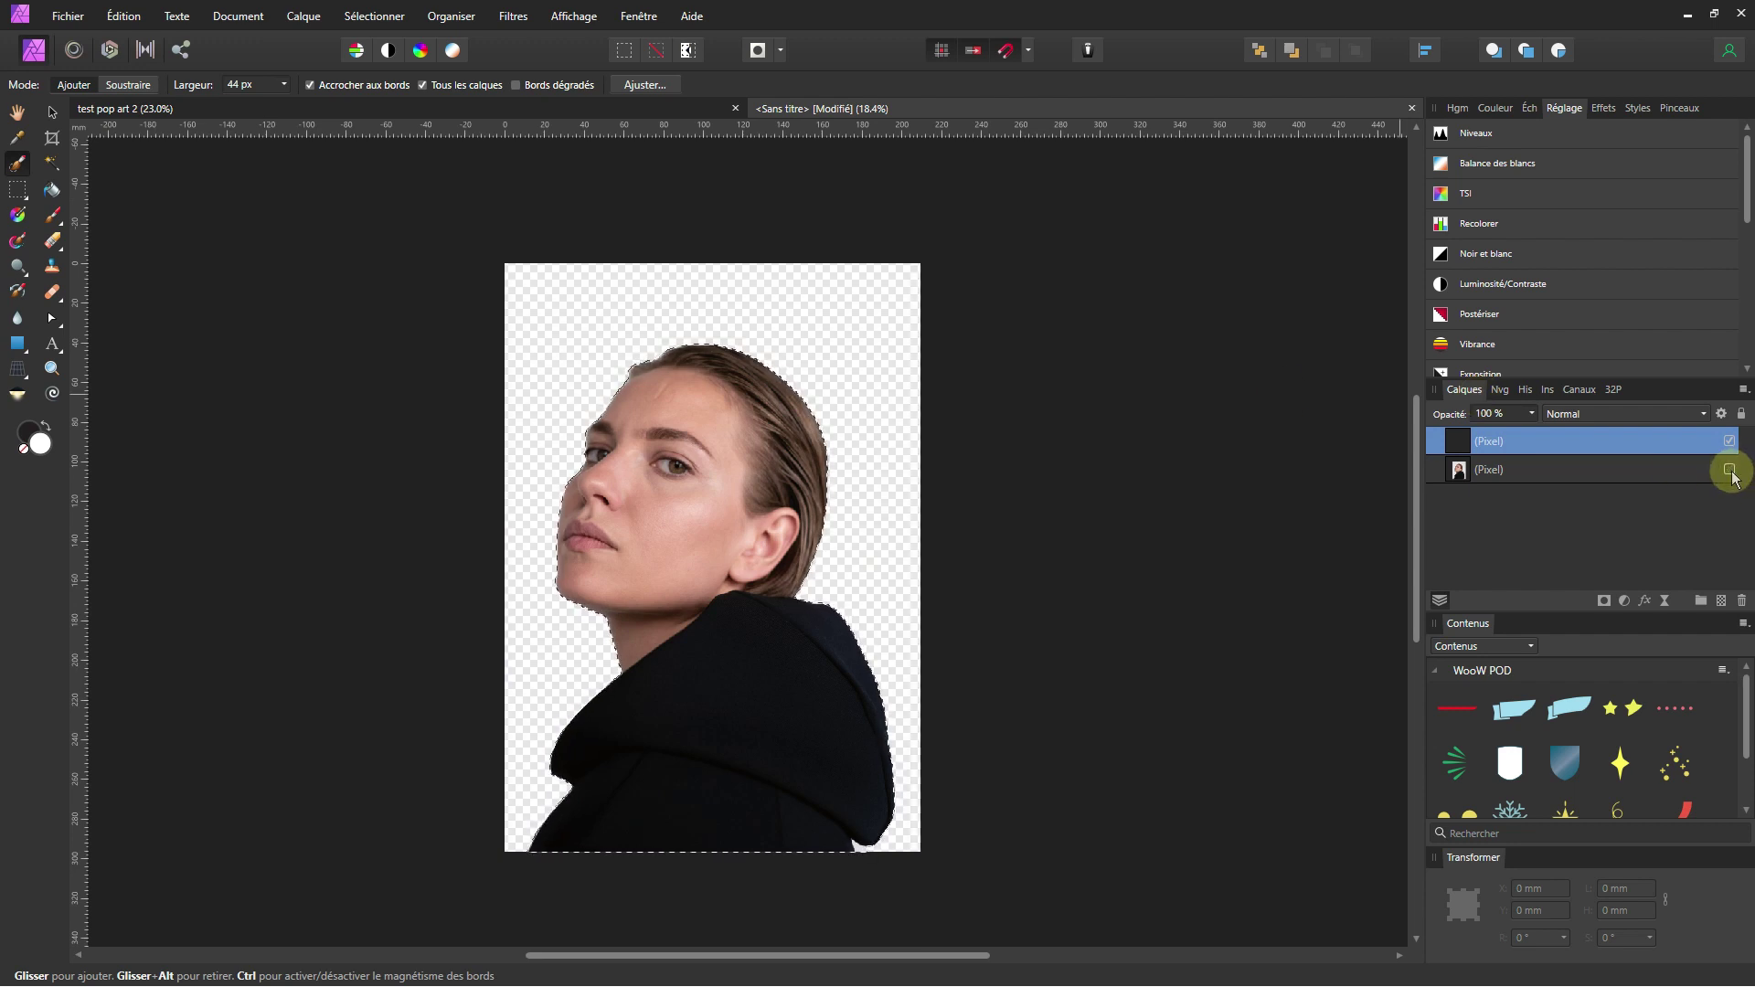
click(1730, 470)
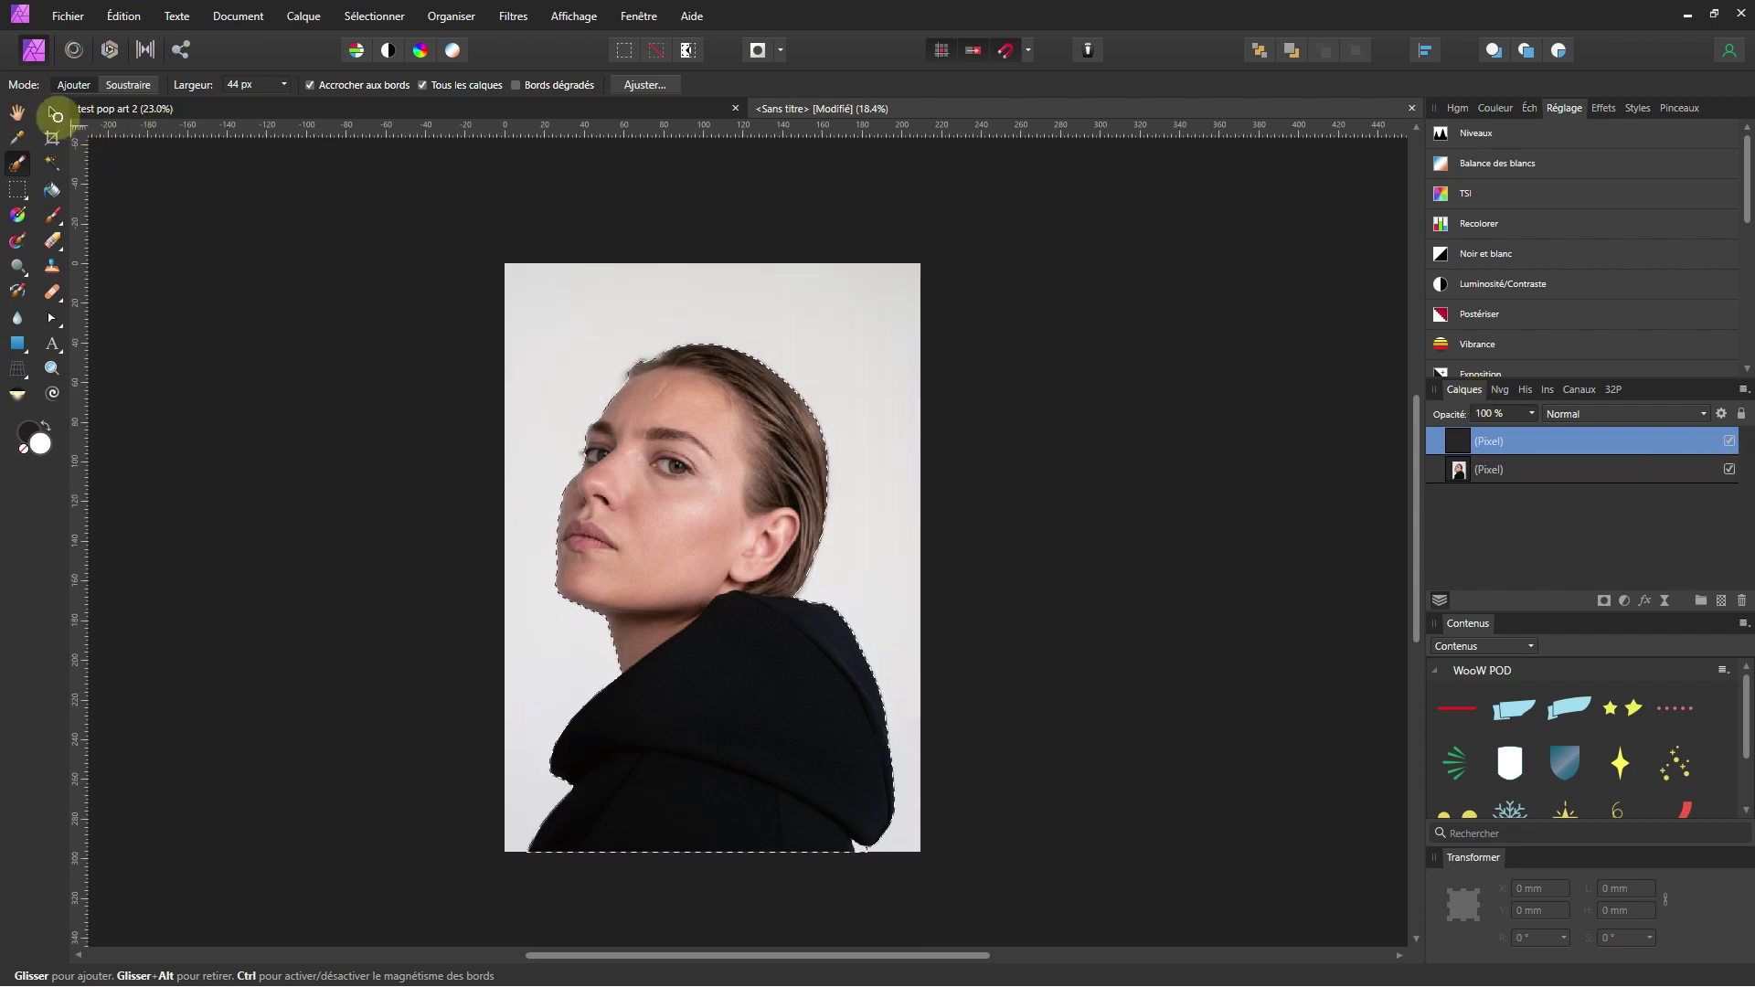
click(52, 112)
click(1737, 472)
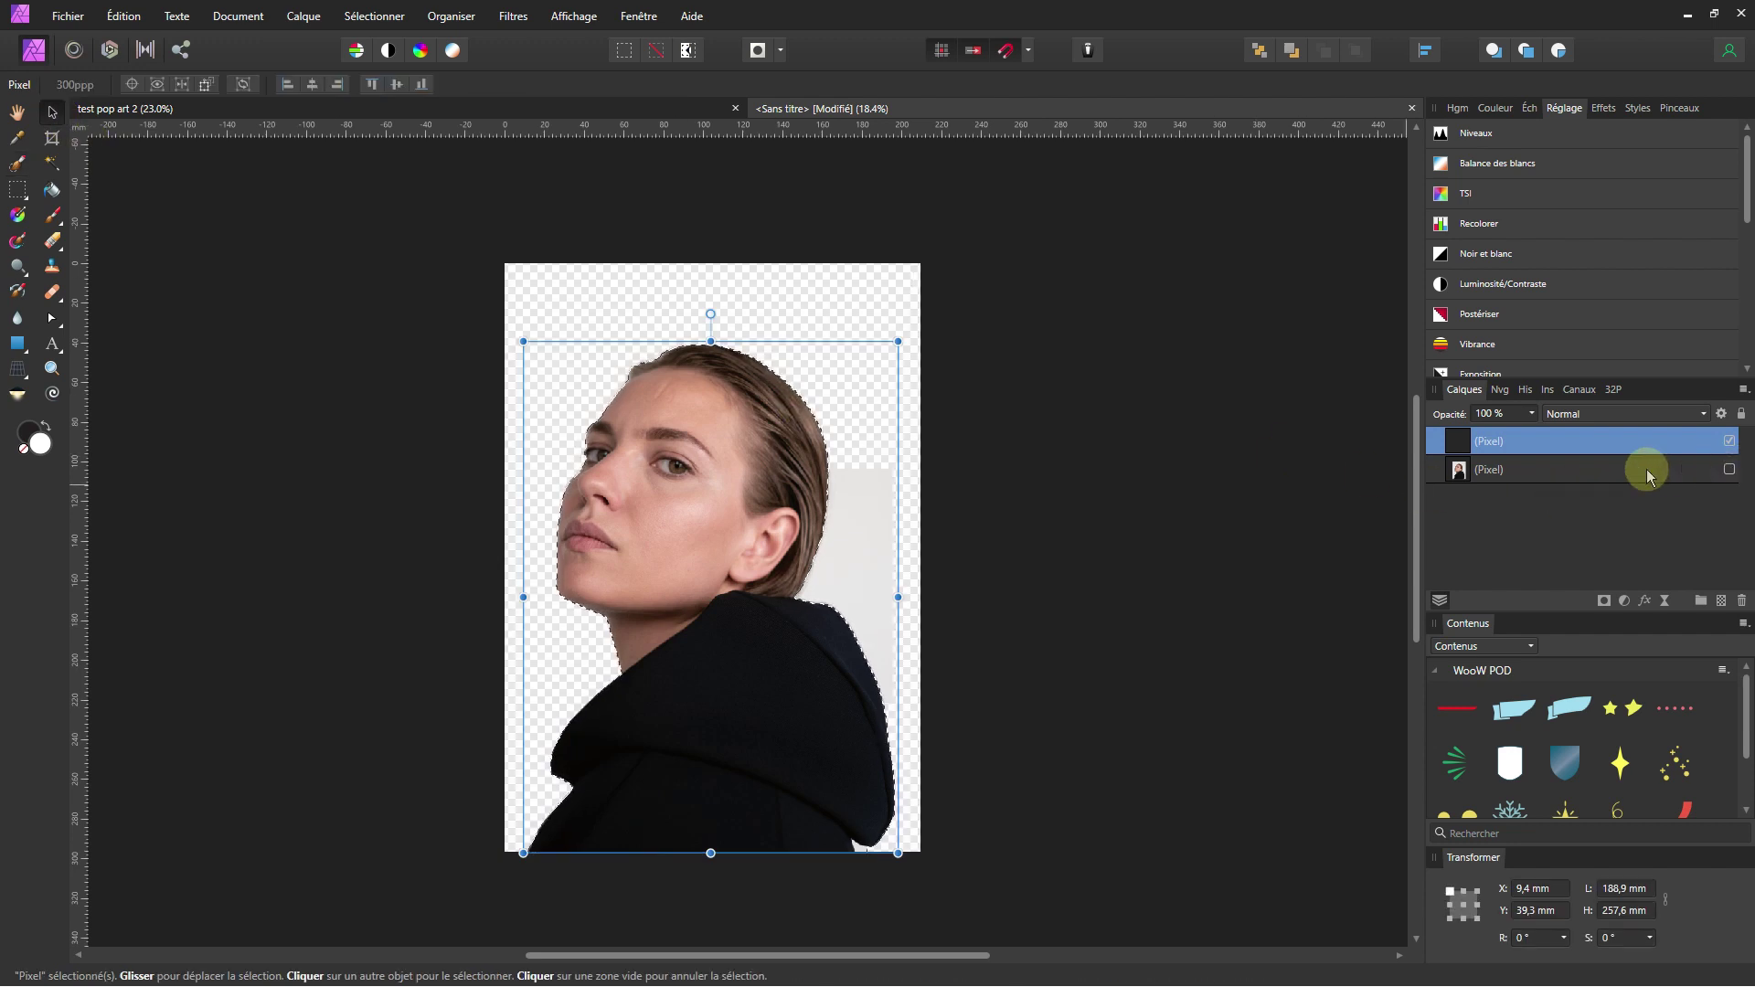
Duplicate the cut-out layer, hide the middle copy, and rename the top copy 'NB'.
click(18, 191)
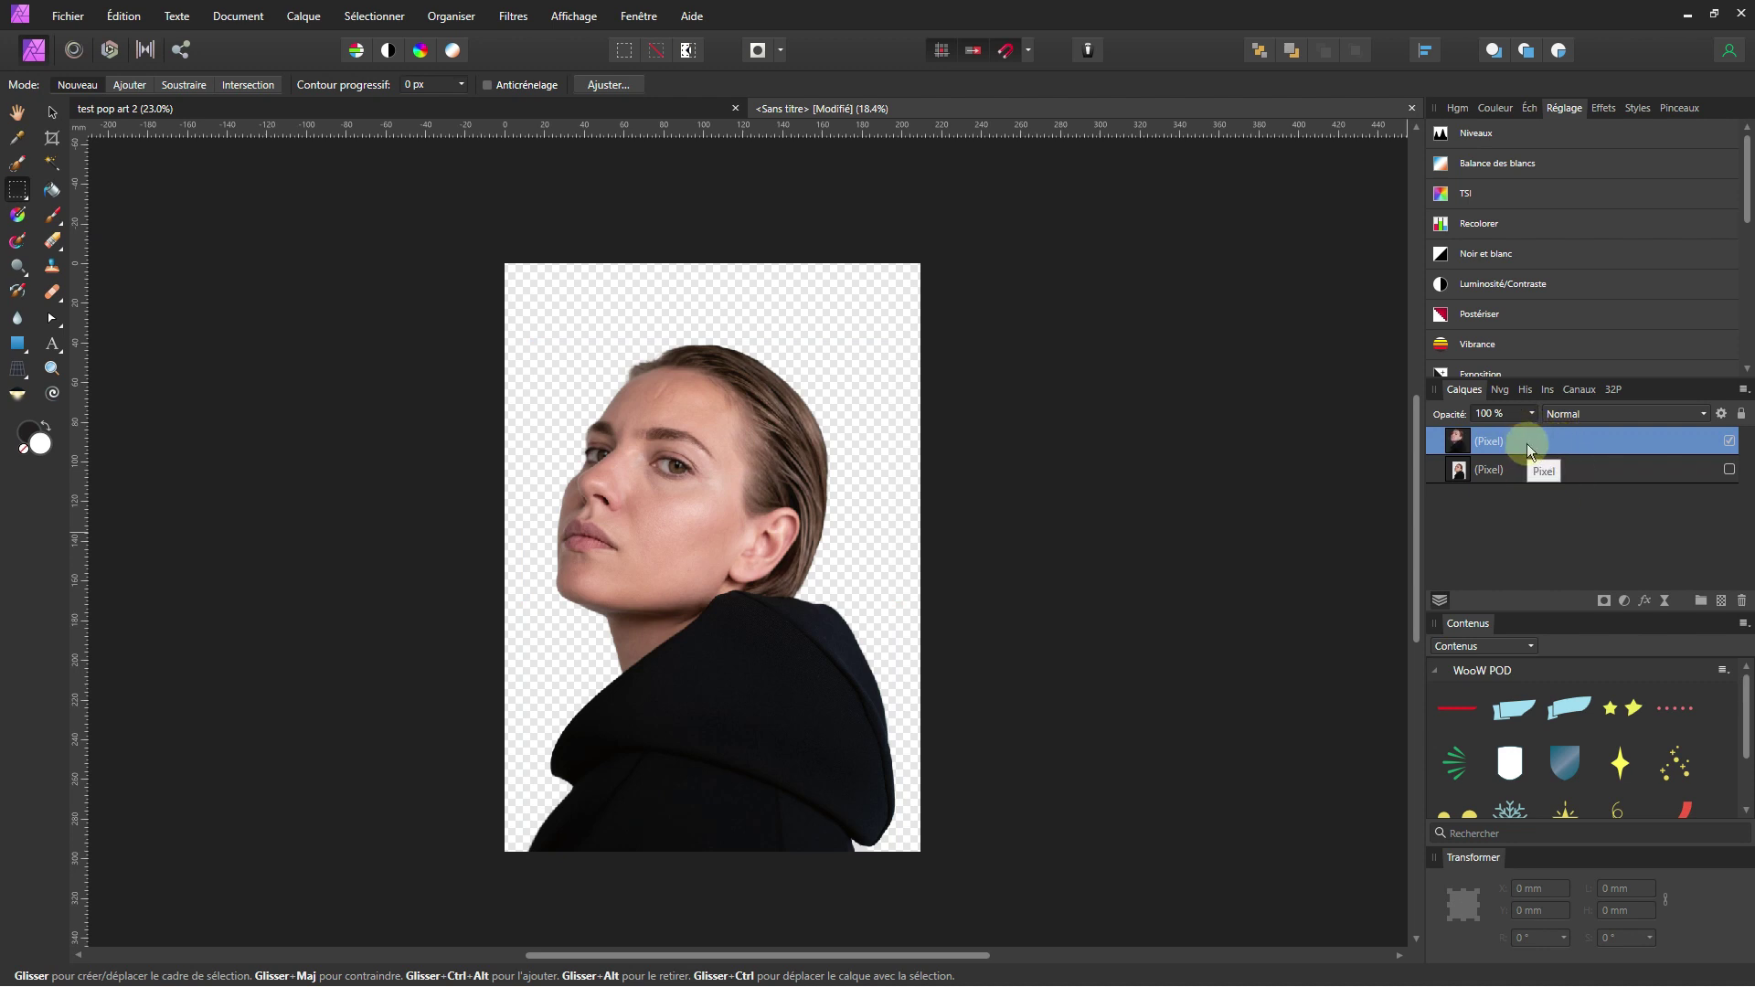
key(ctrl+j)
click(1527, 469)
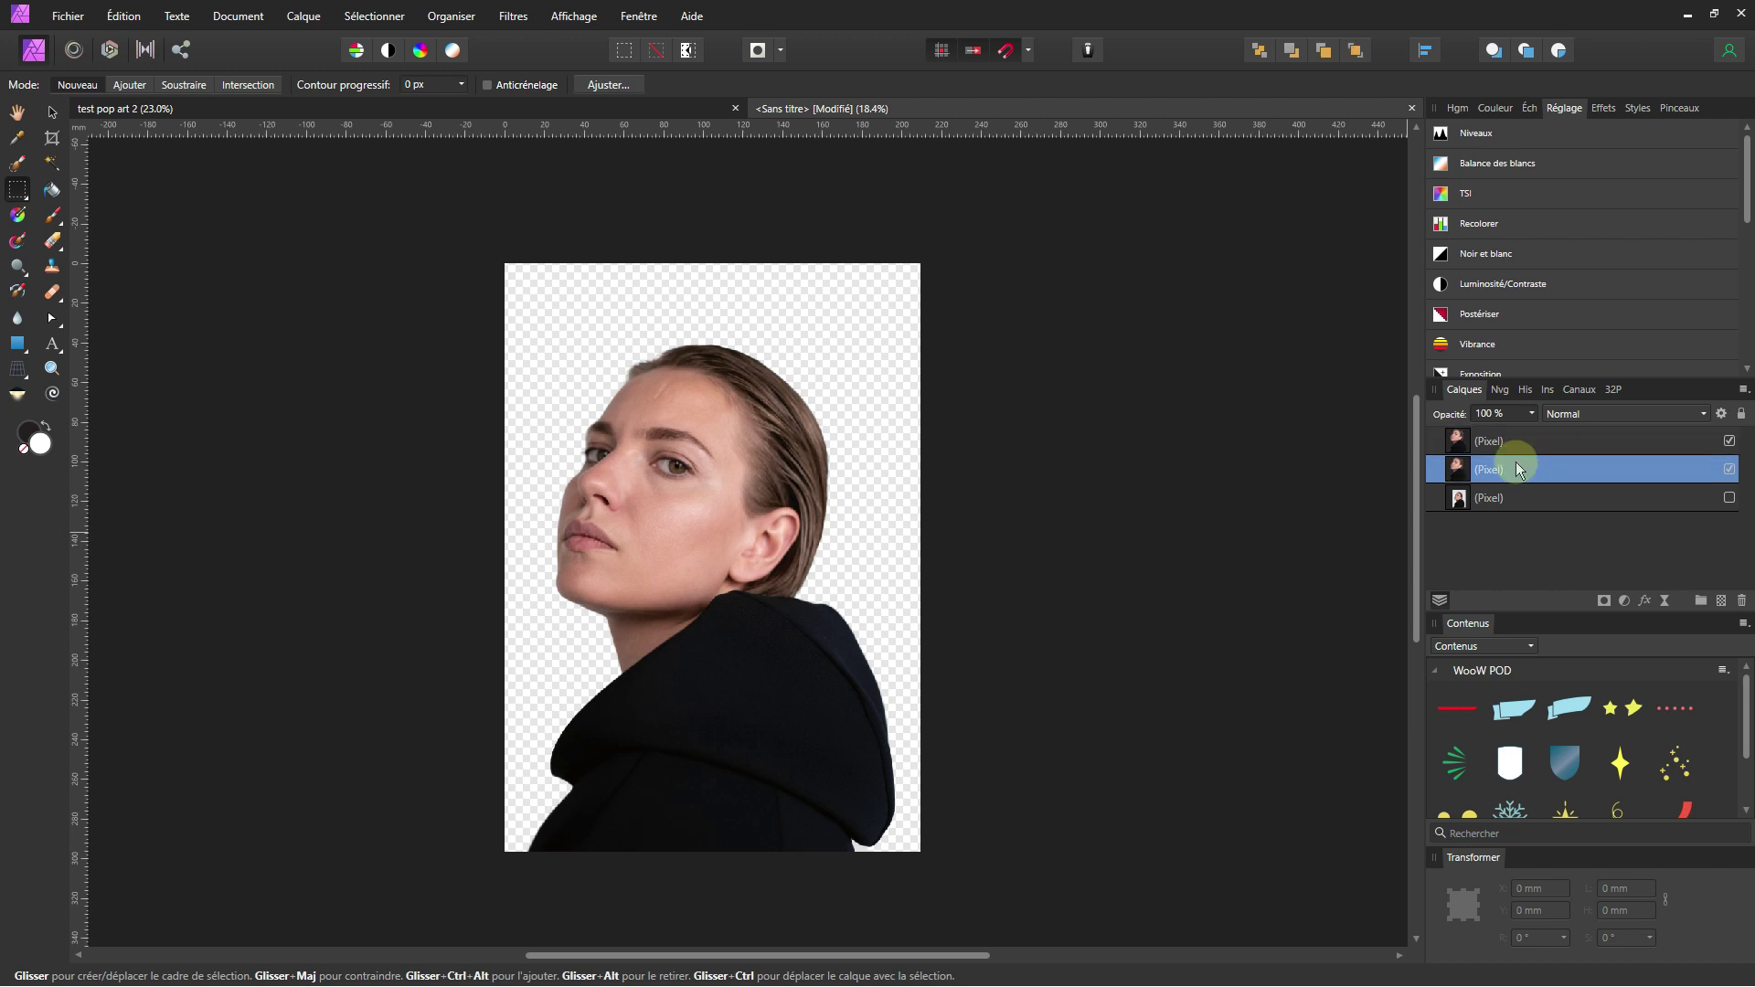
click(1729, 469)
click(1653, 442)
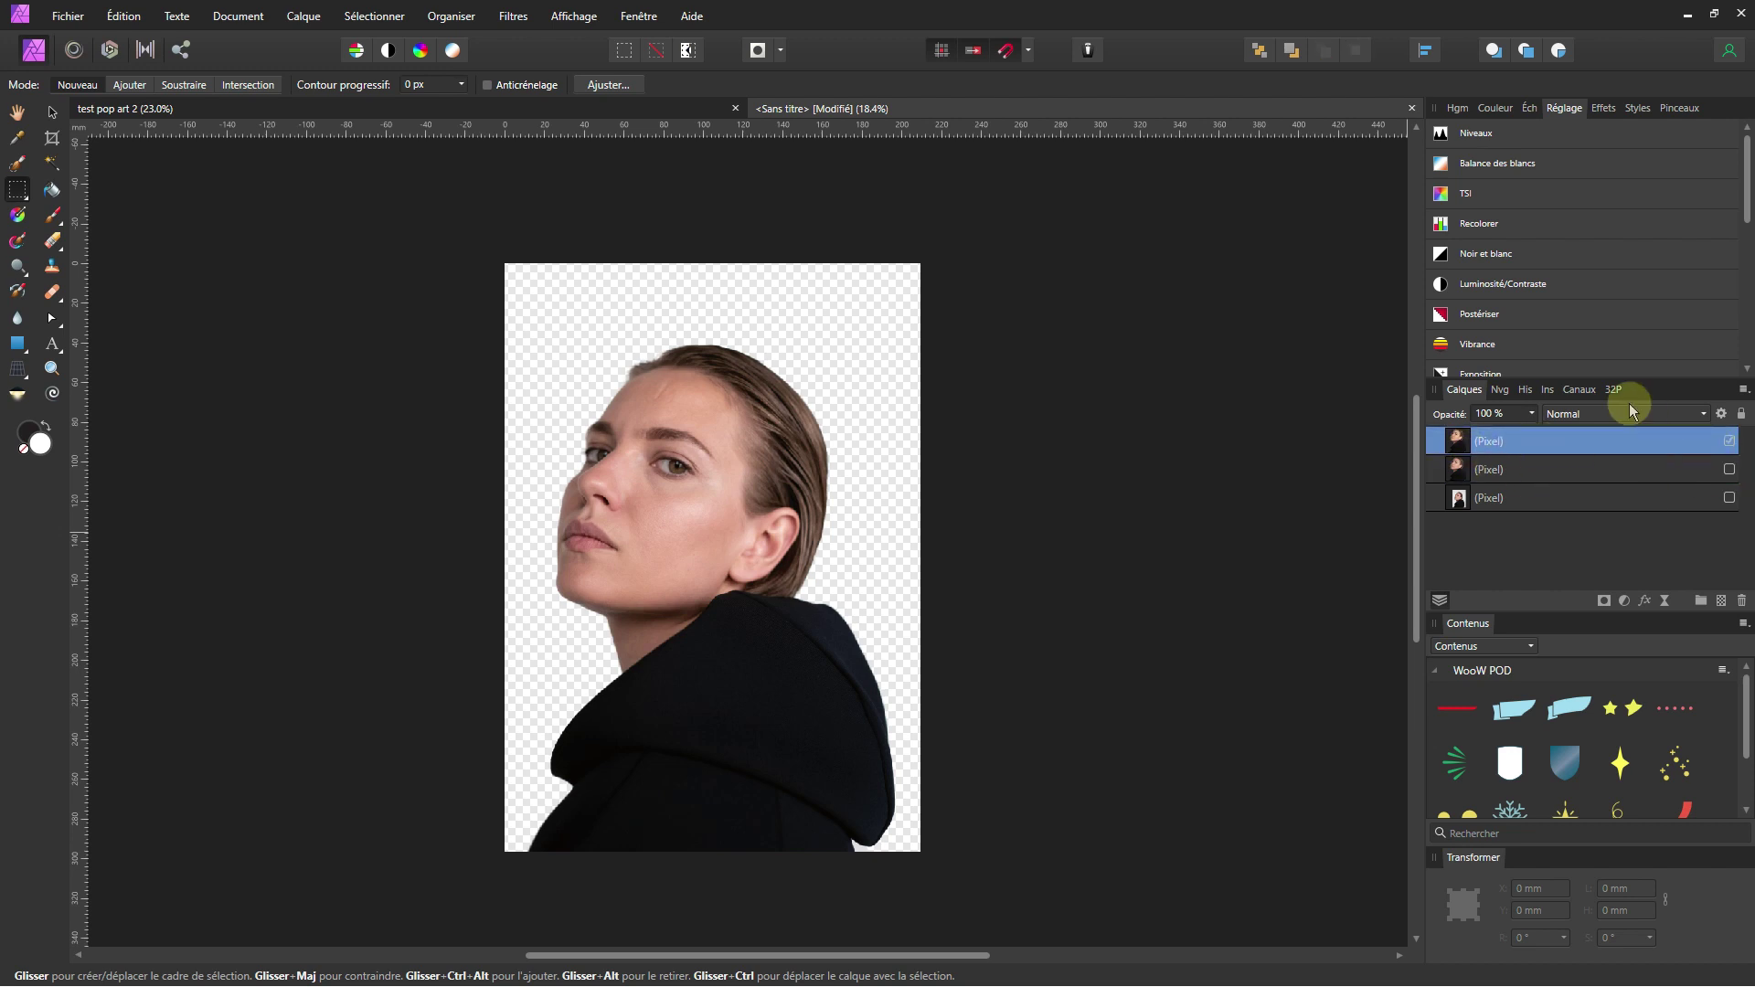
double_click(1497, 445)
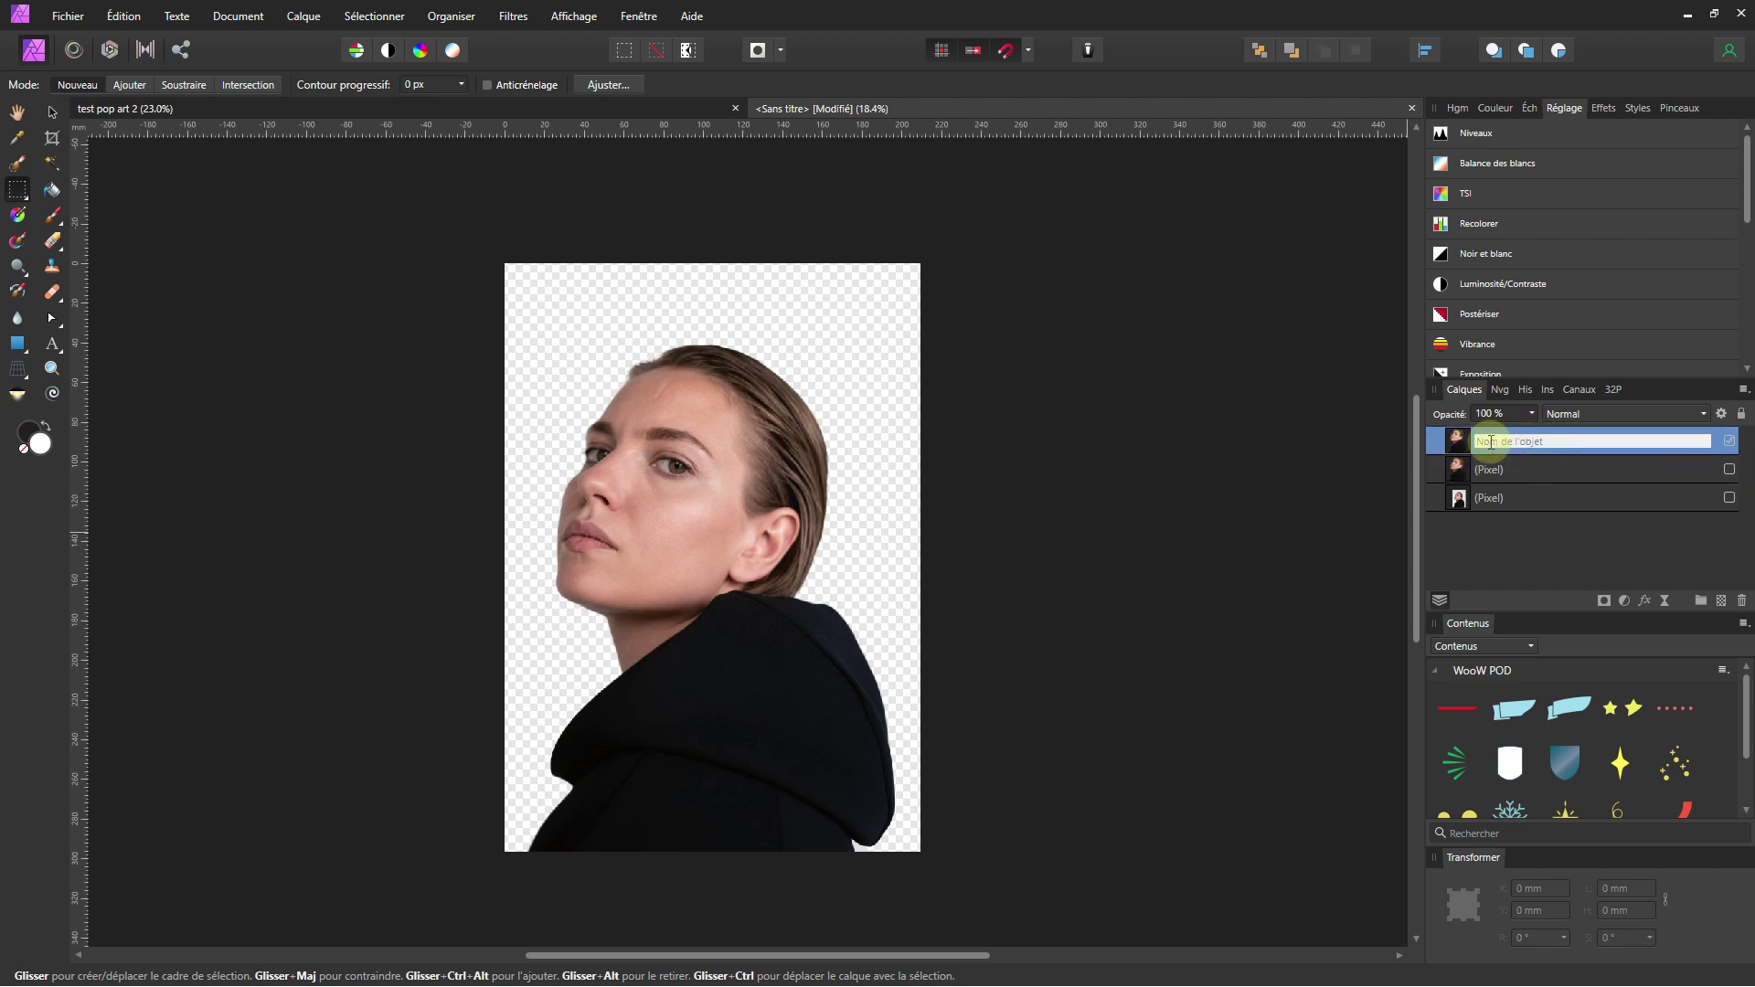
text(NB)
key(Return)
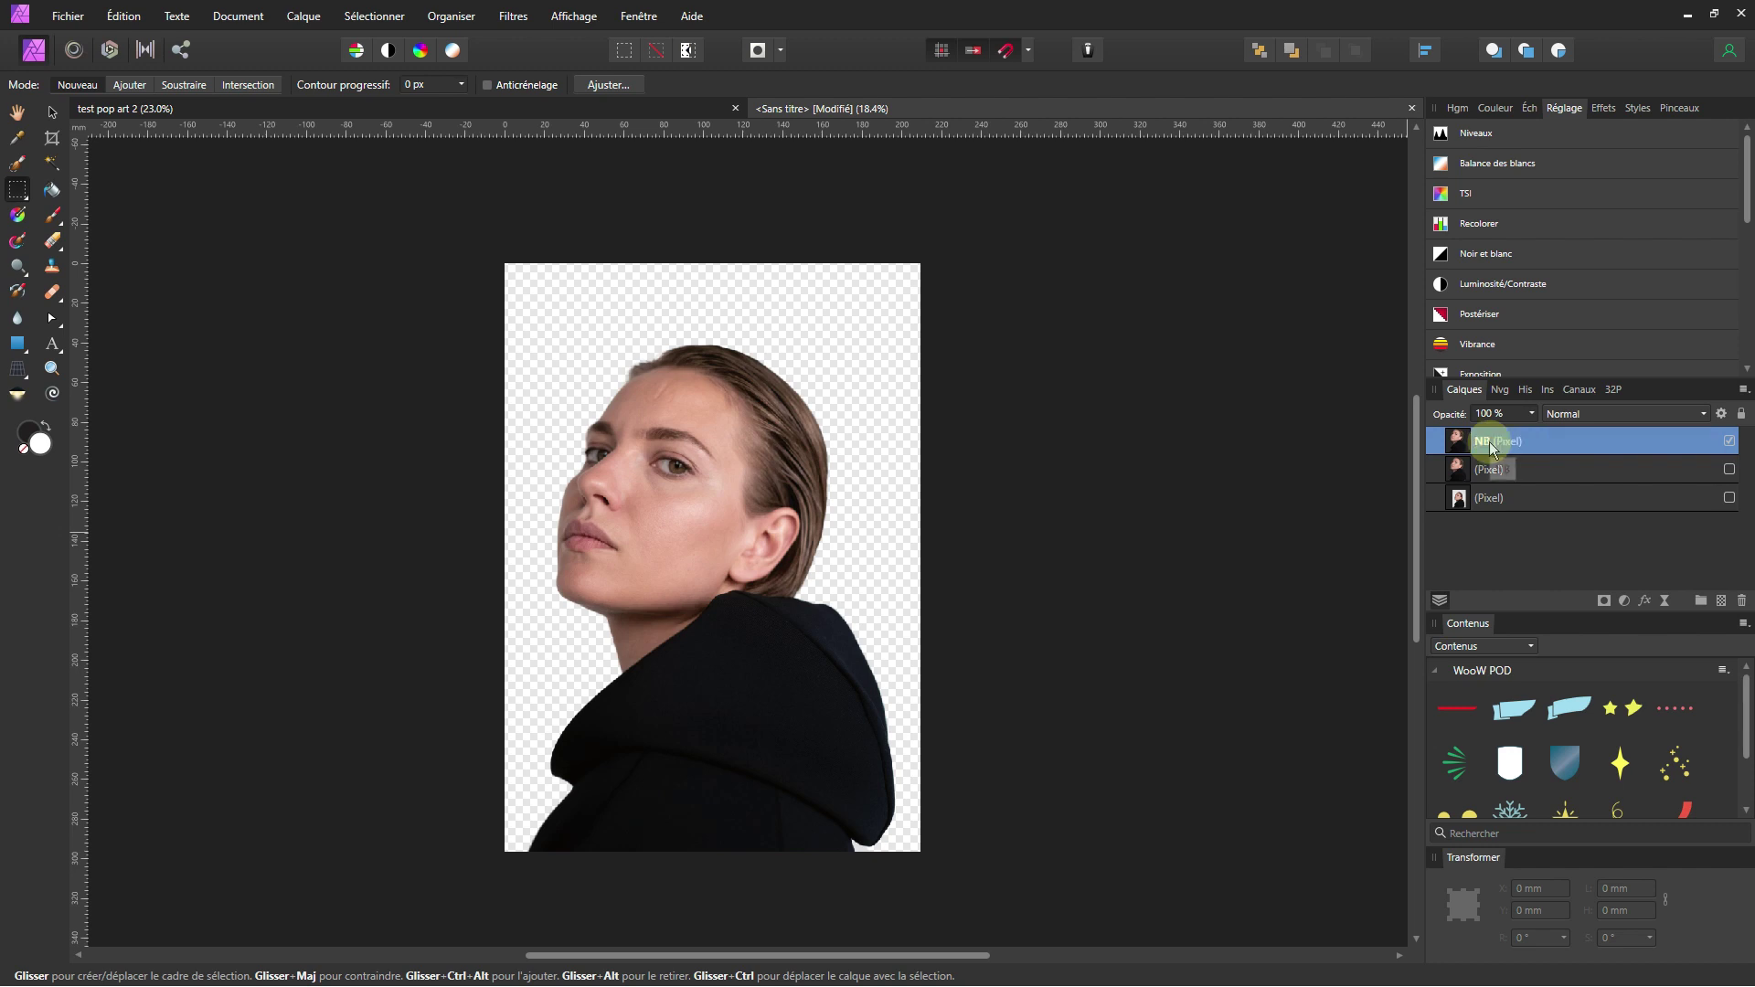
Add a Black and White adjustment with Yellow raised to 207% and Green adjusted.
click(1625, 601)
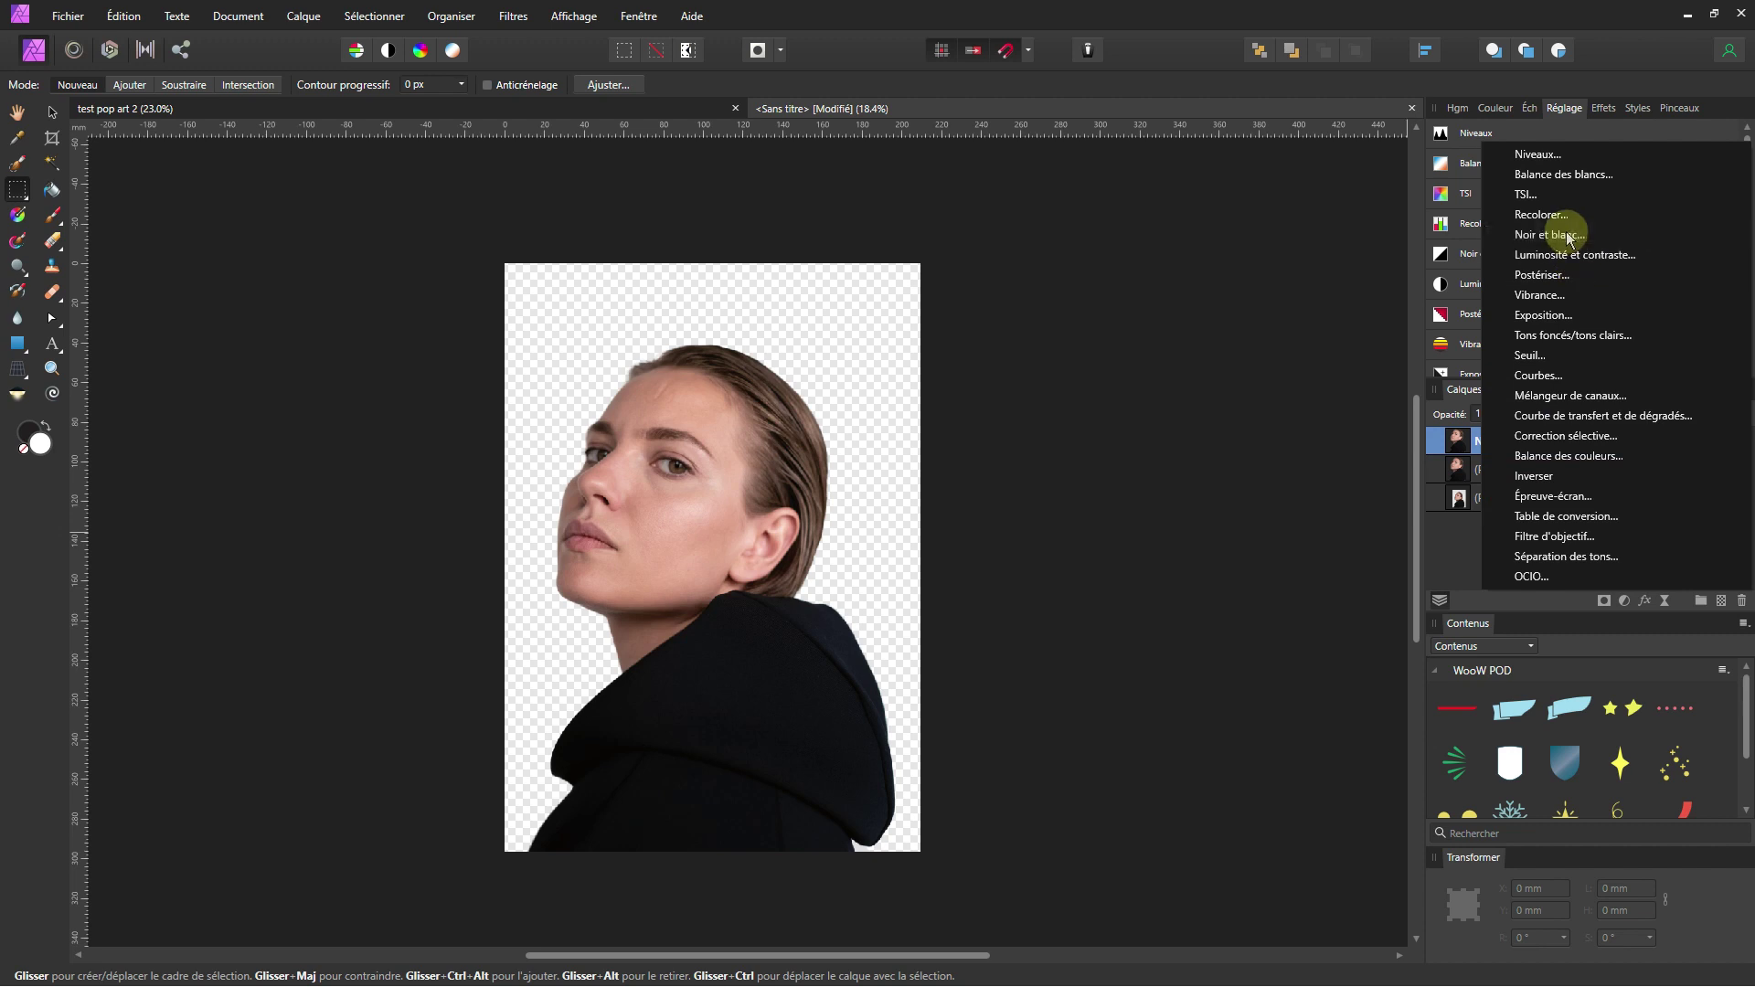
click(1569, 237)
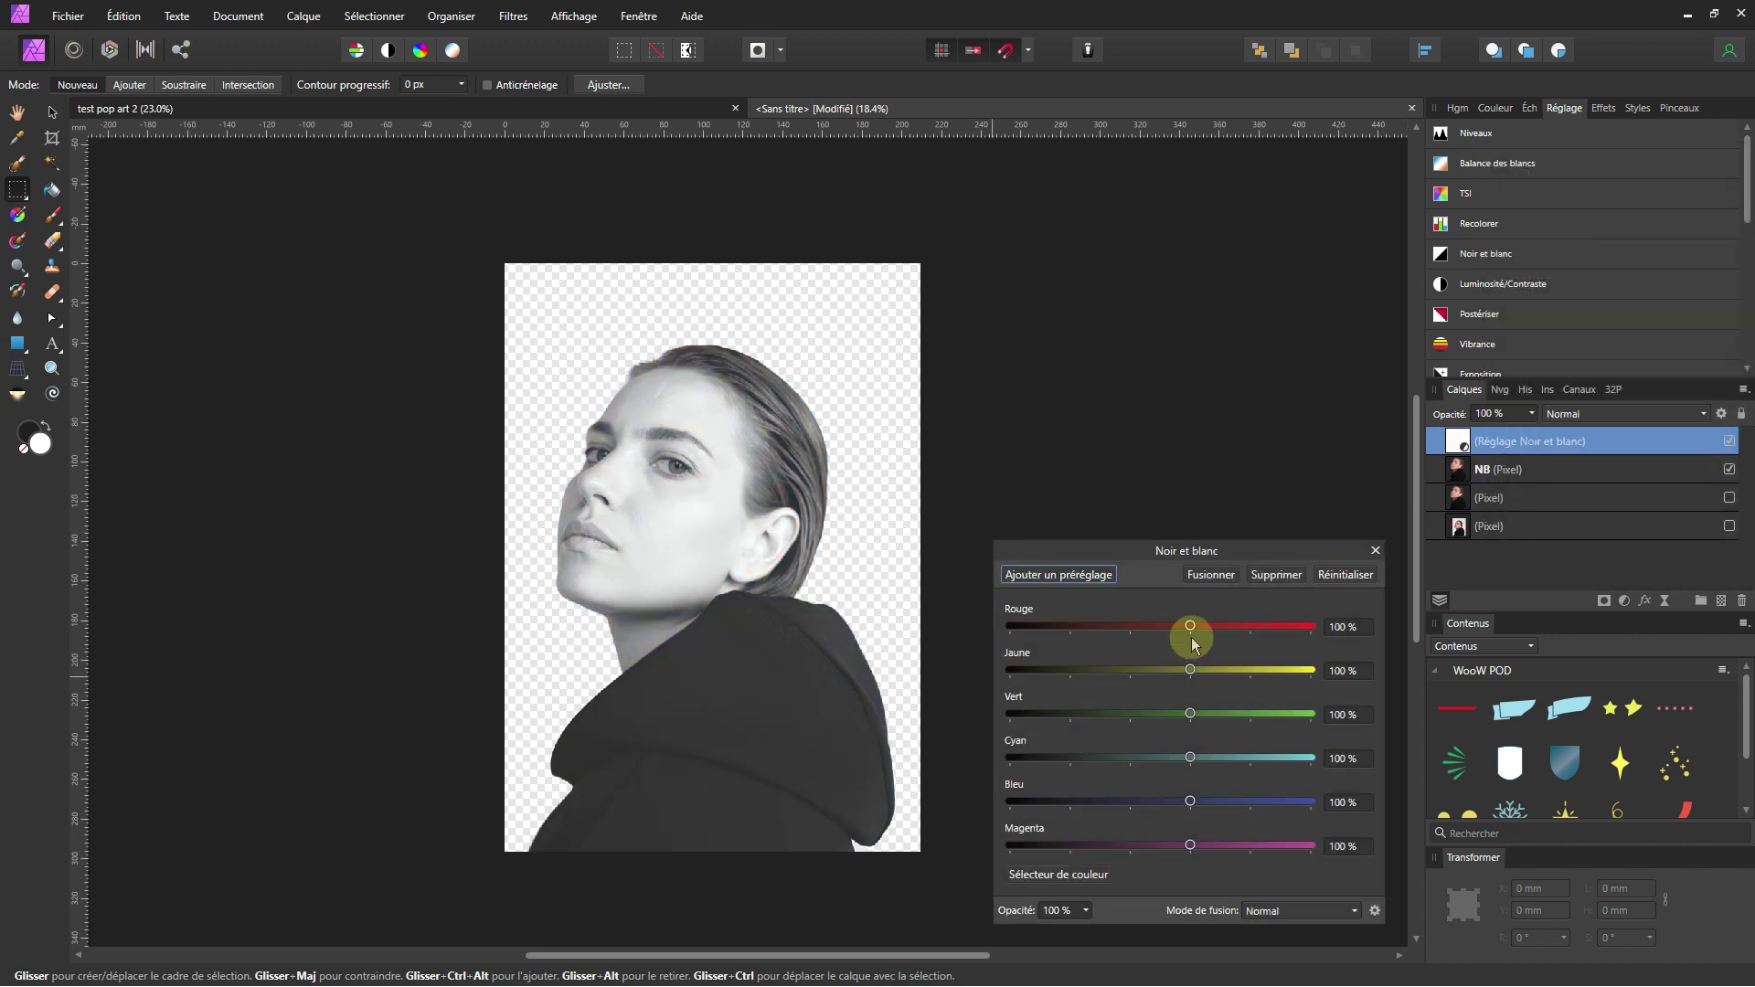
scroll(671, 489, up, 2)
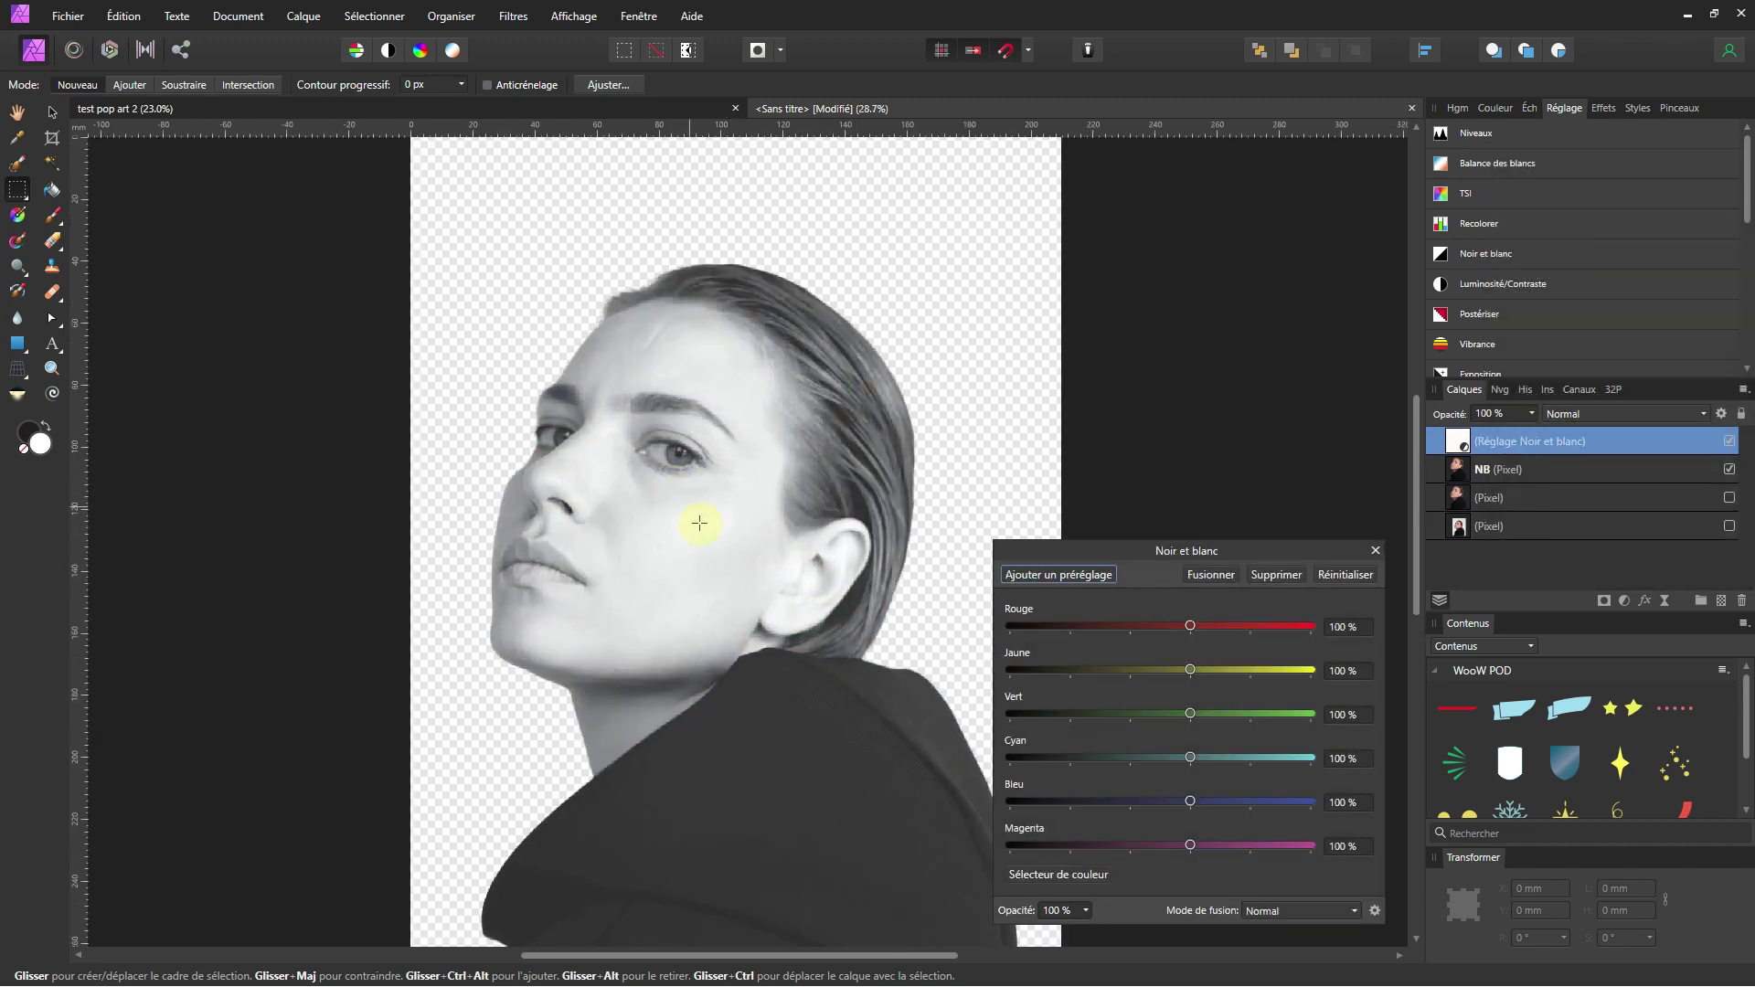
scroll(662, 541, down, 1)
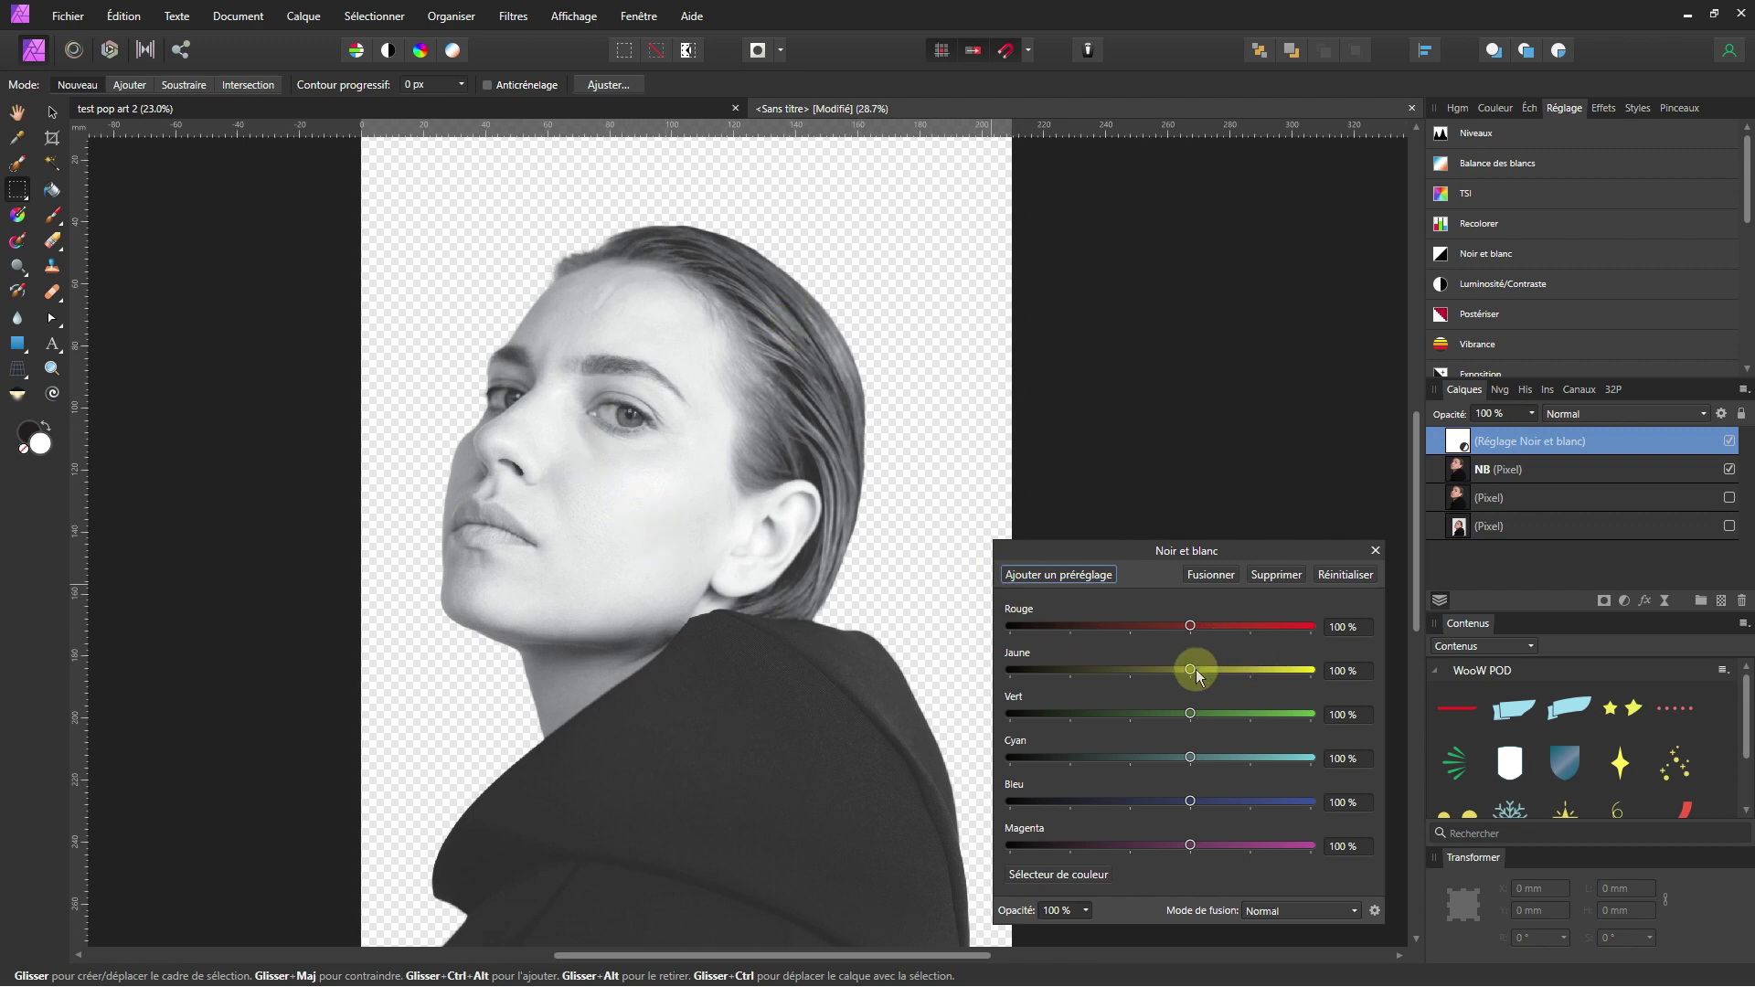
mouse_move(1195, 669)
mouse_down()
mouse_move(1252, 669)
mouse_move(1250, 627)
mouse_move(1238, 670)
mouse_move(1233, 631)
mouse_move(1270, 670)
mouse_move(1218, 627)
mouse_up()
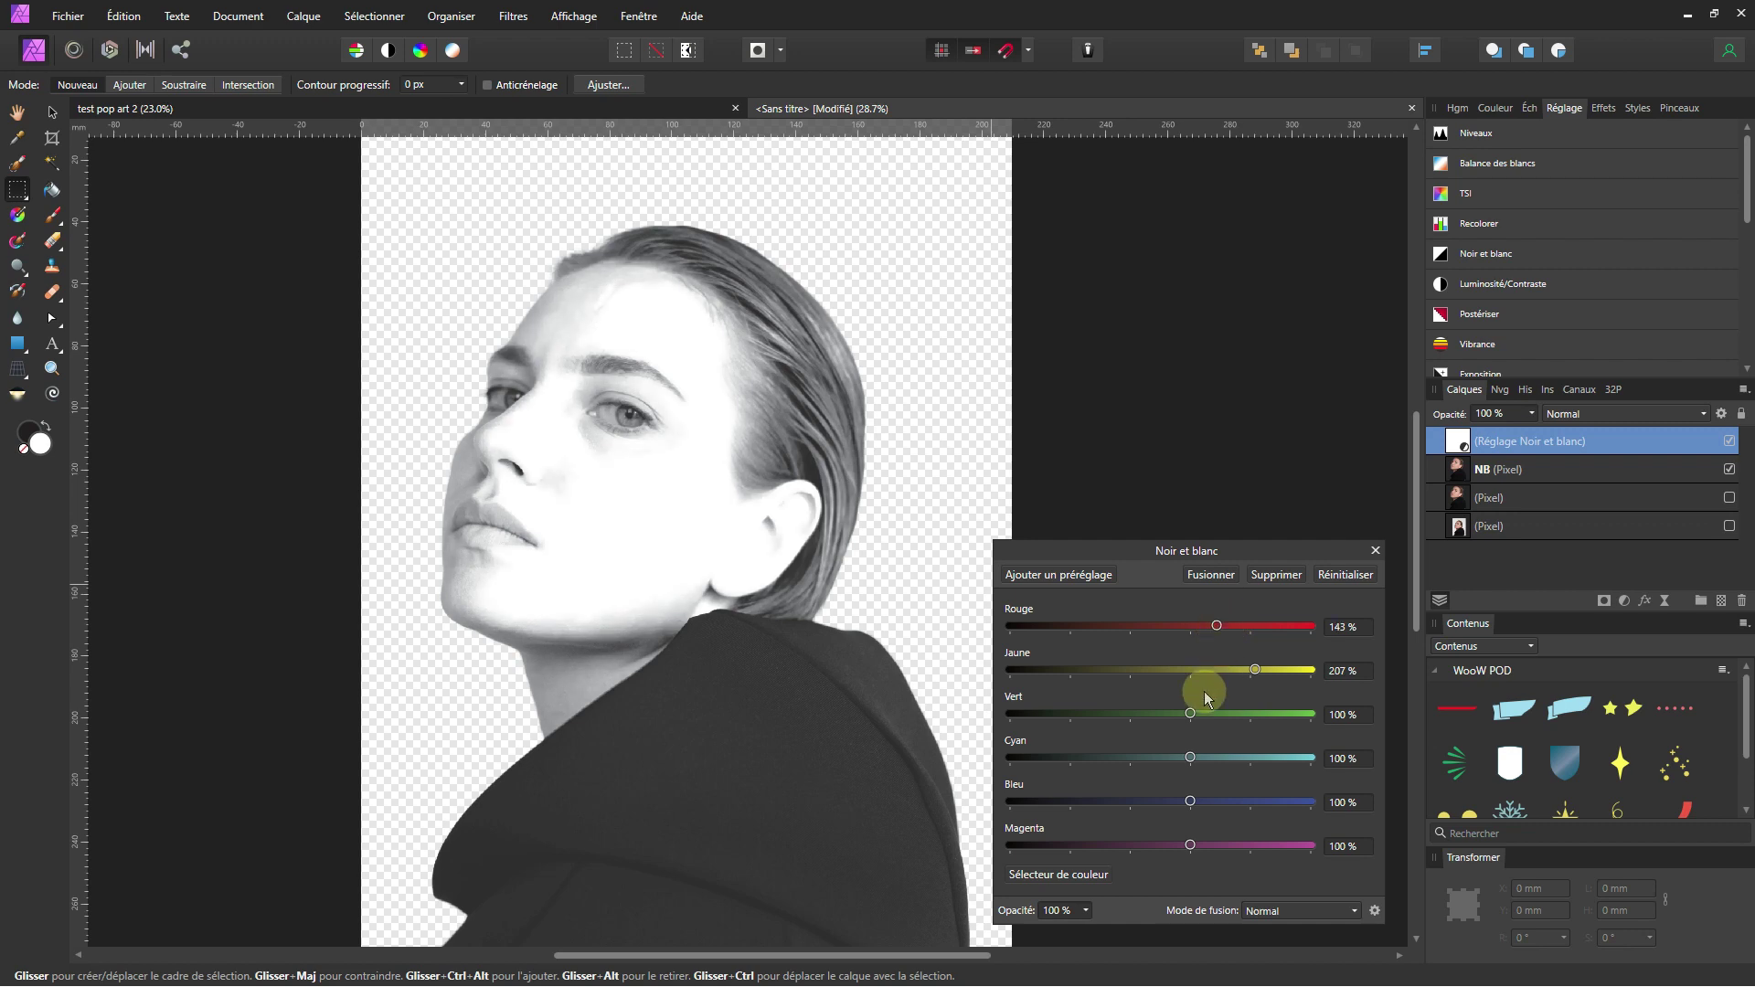
mouse_move(1194, 720)
mouse_down()
mouse_move(1216, 717)
mouse_move(1166, 722)
mouse_move(1142, 760)
mouse_up()
click(1190, 758)
Darken Magenta and Blue slightly in Black and White, then close its dialog.
mouse_move(1175, 848)
mouse_down()
mouse_move(1091, 847)
mouse_move(1131, 846)
mouse_up()
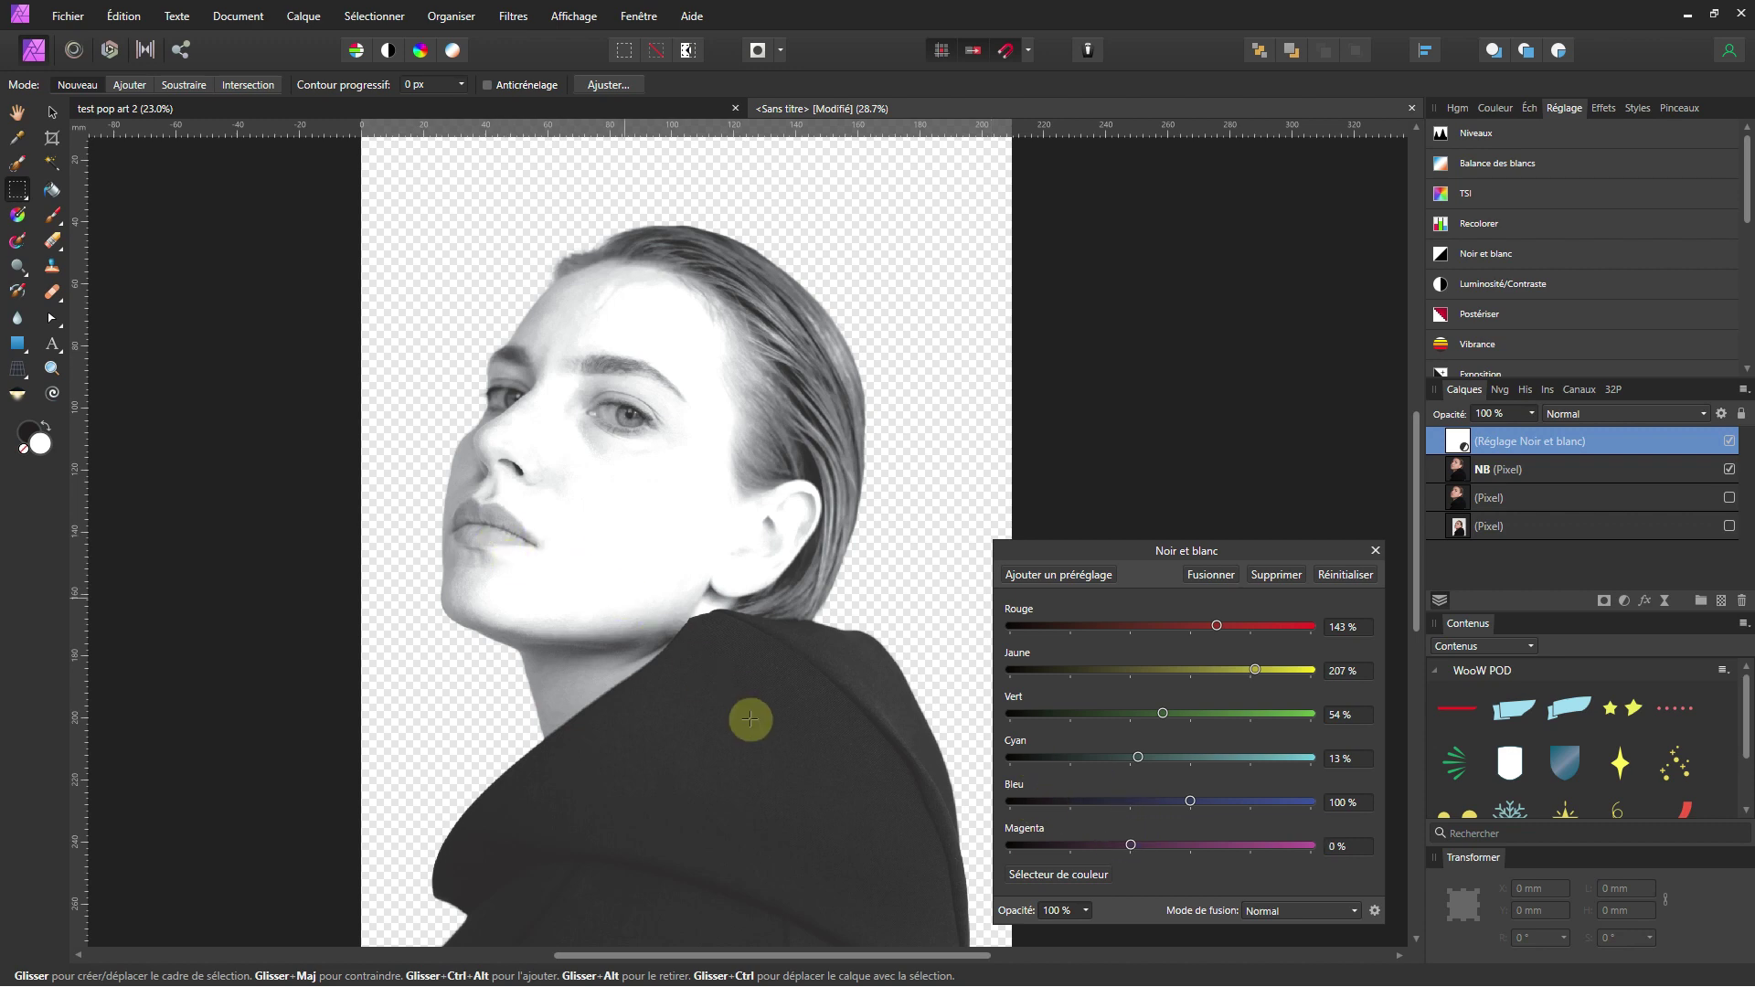
drag(1194, 799, 1127, 804)
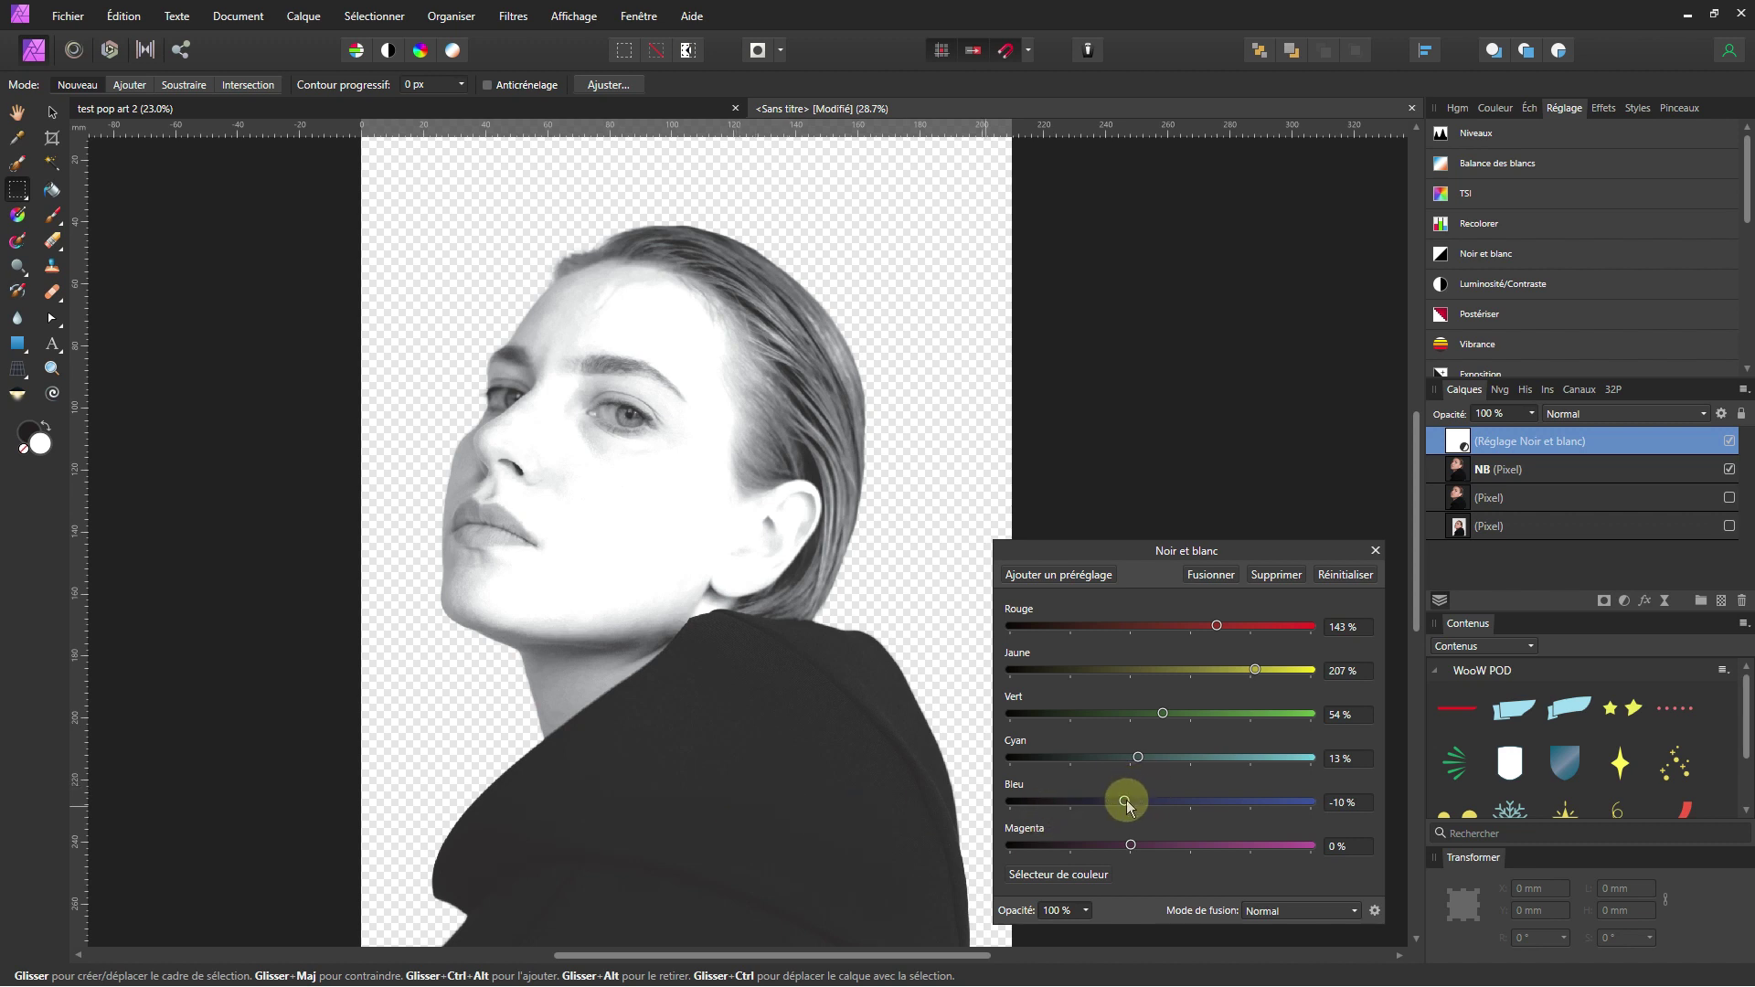
drag(1127, 802, 1131, 808)
click(1376, 550)
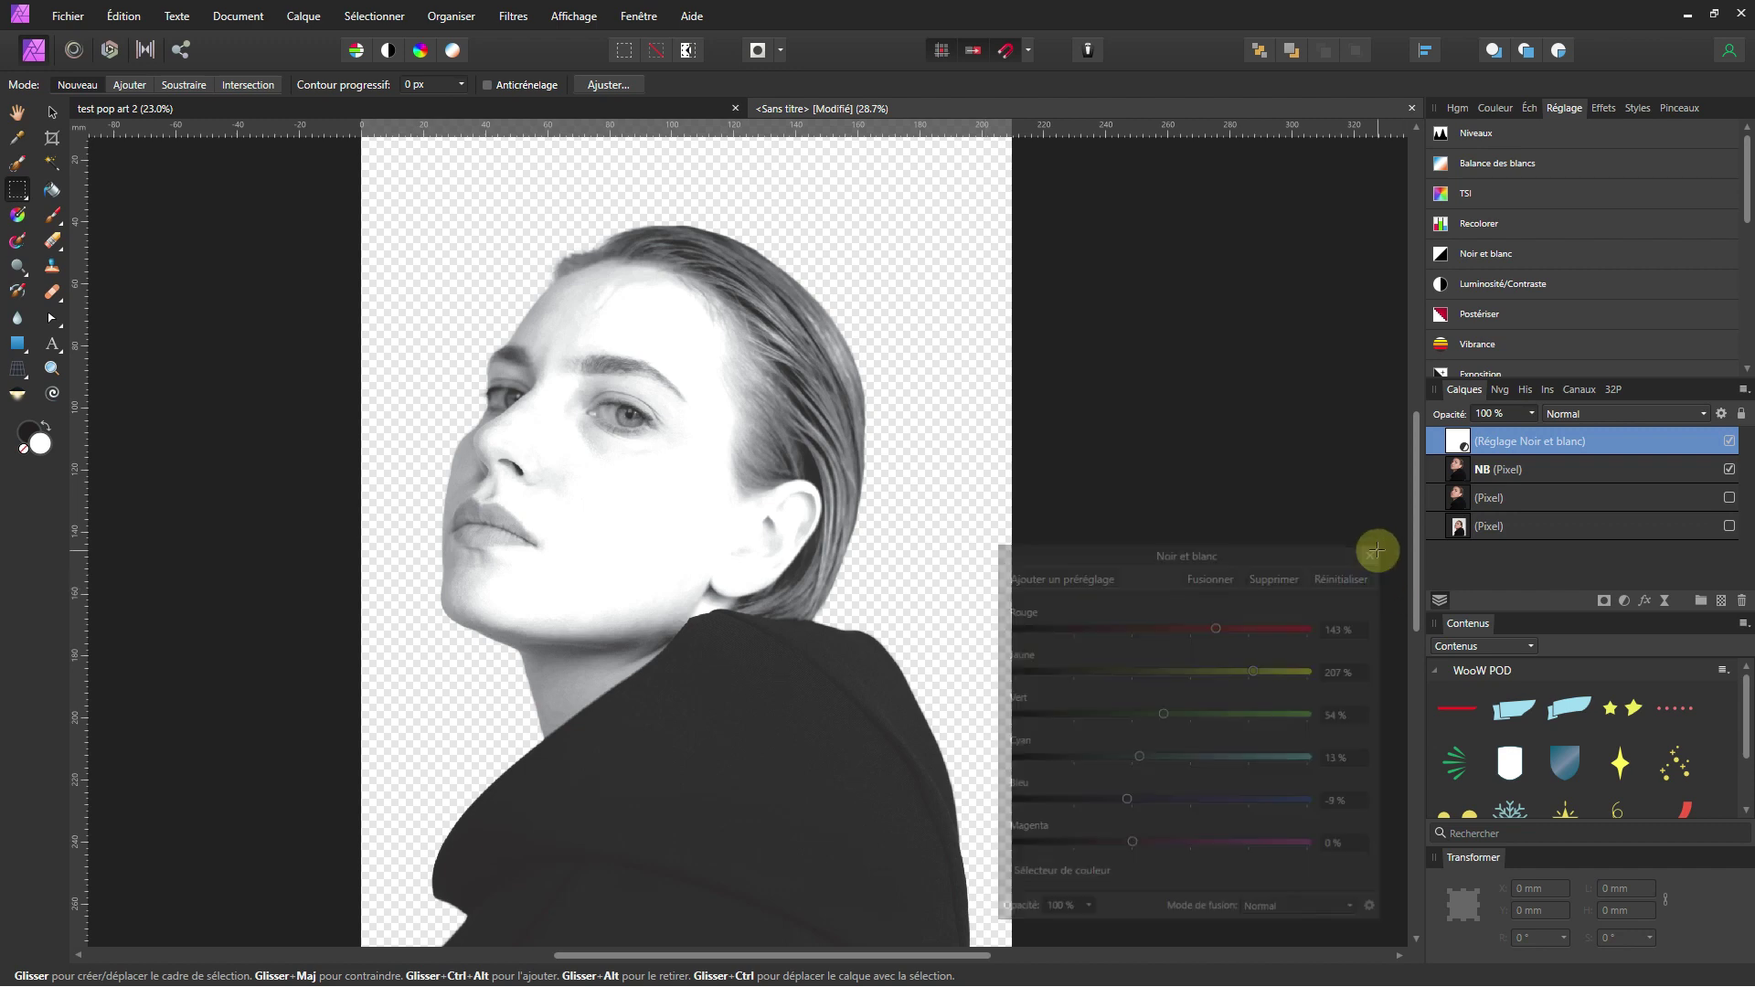
scroll(758, 561, down, 1)
scroll(758, 560, down, 1)
scroll(758, 561, down, 1)
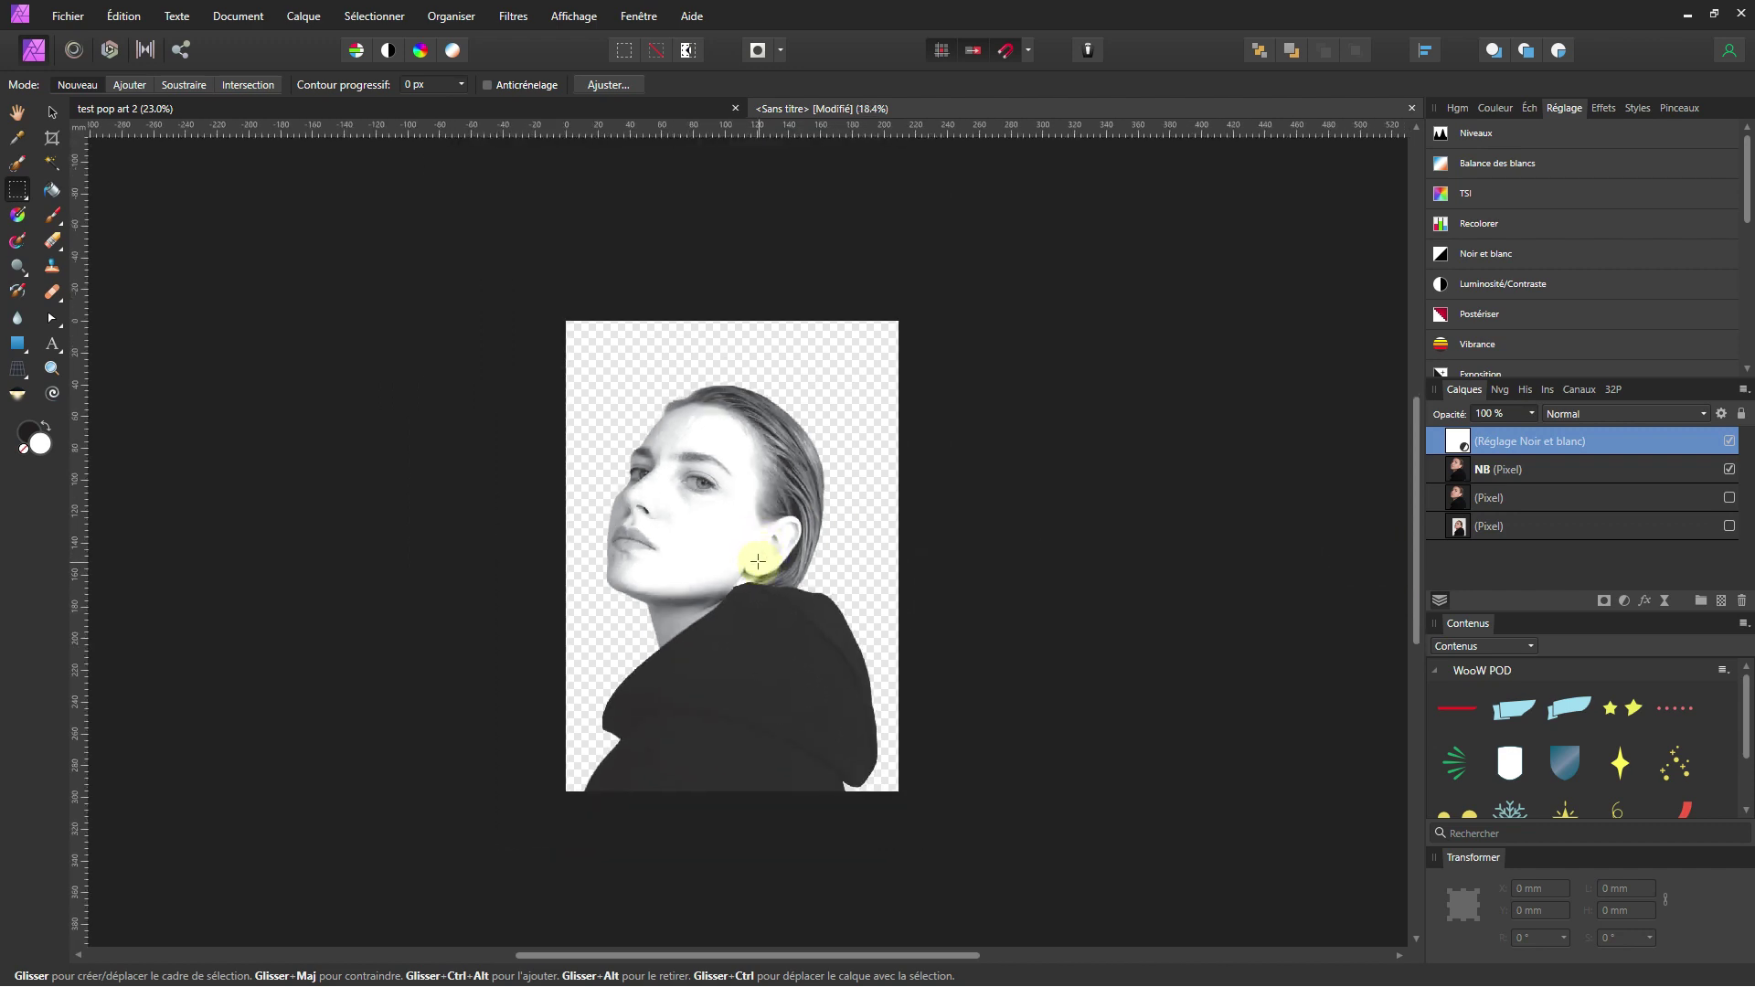
scroll(758, 560, up, 1)
Drag the Black and White adjustment onto the NB layer thumbnail, then select NB.
scroll(768, 560, up, 1)
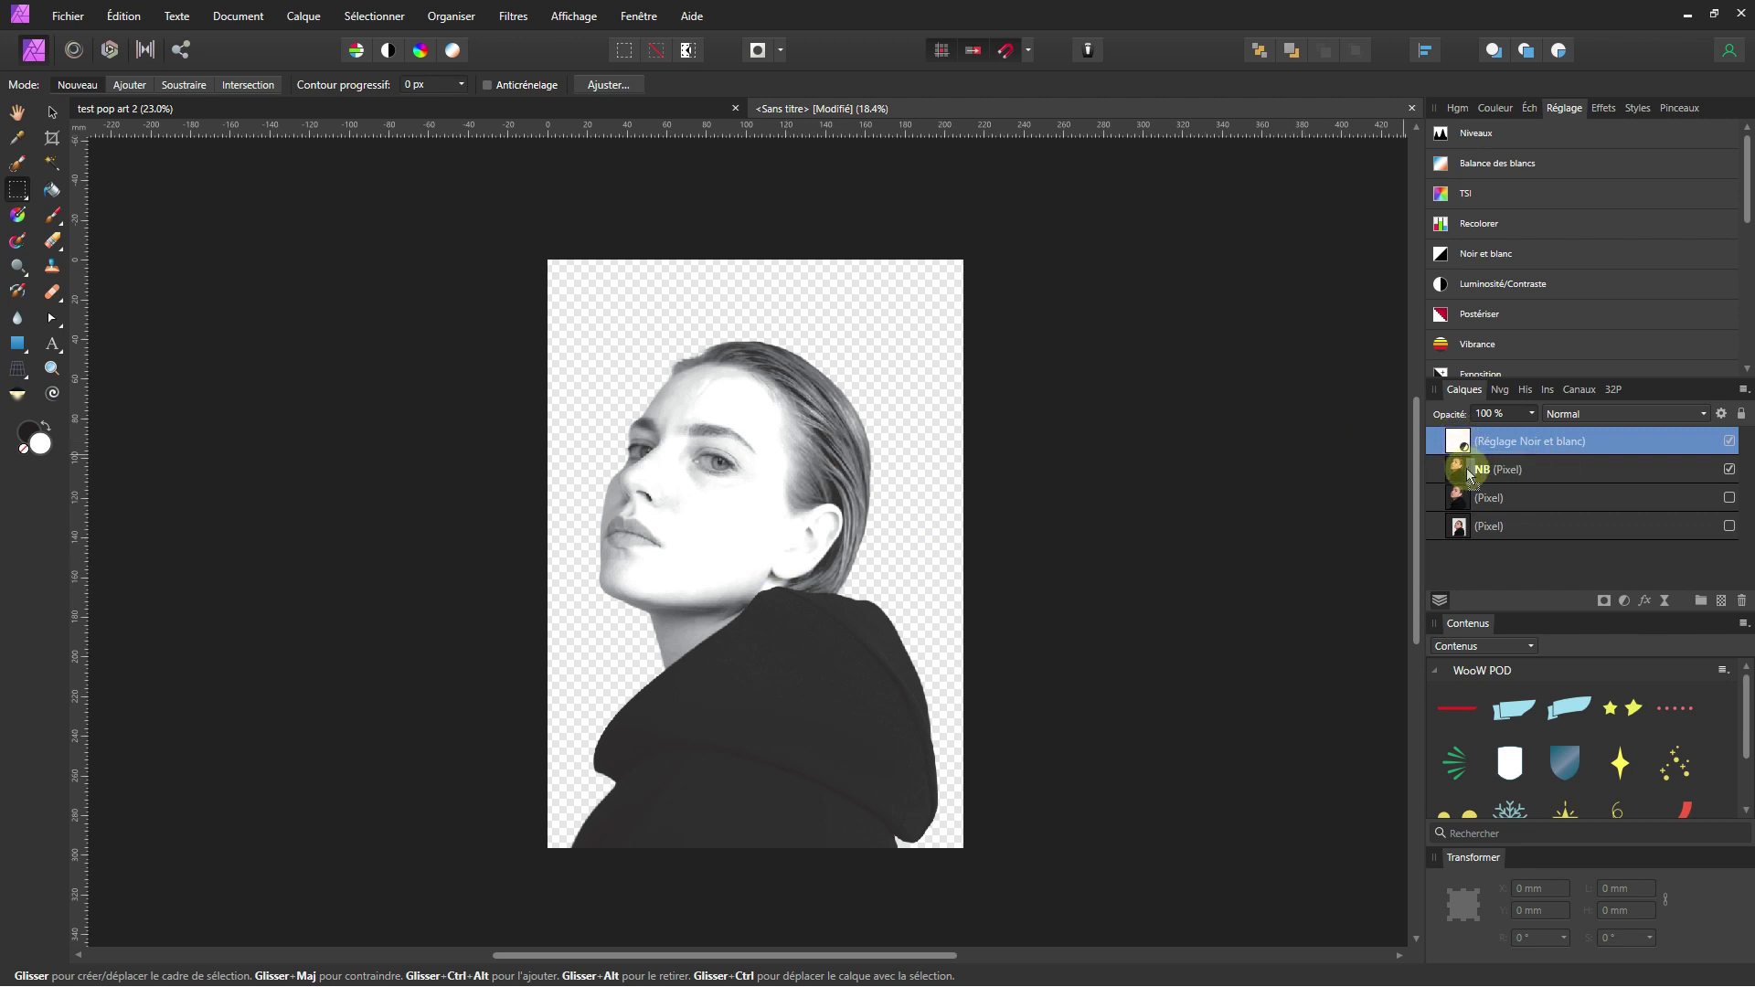
drag(1470, 475, 1470, 461)
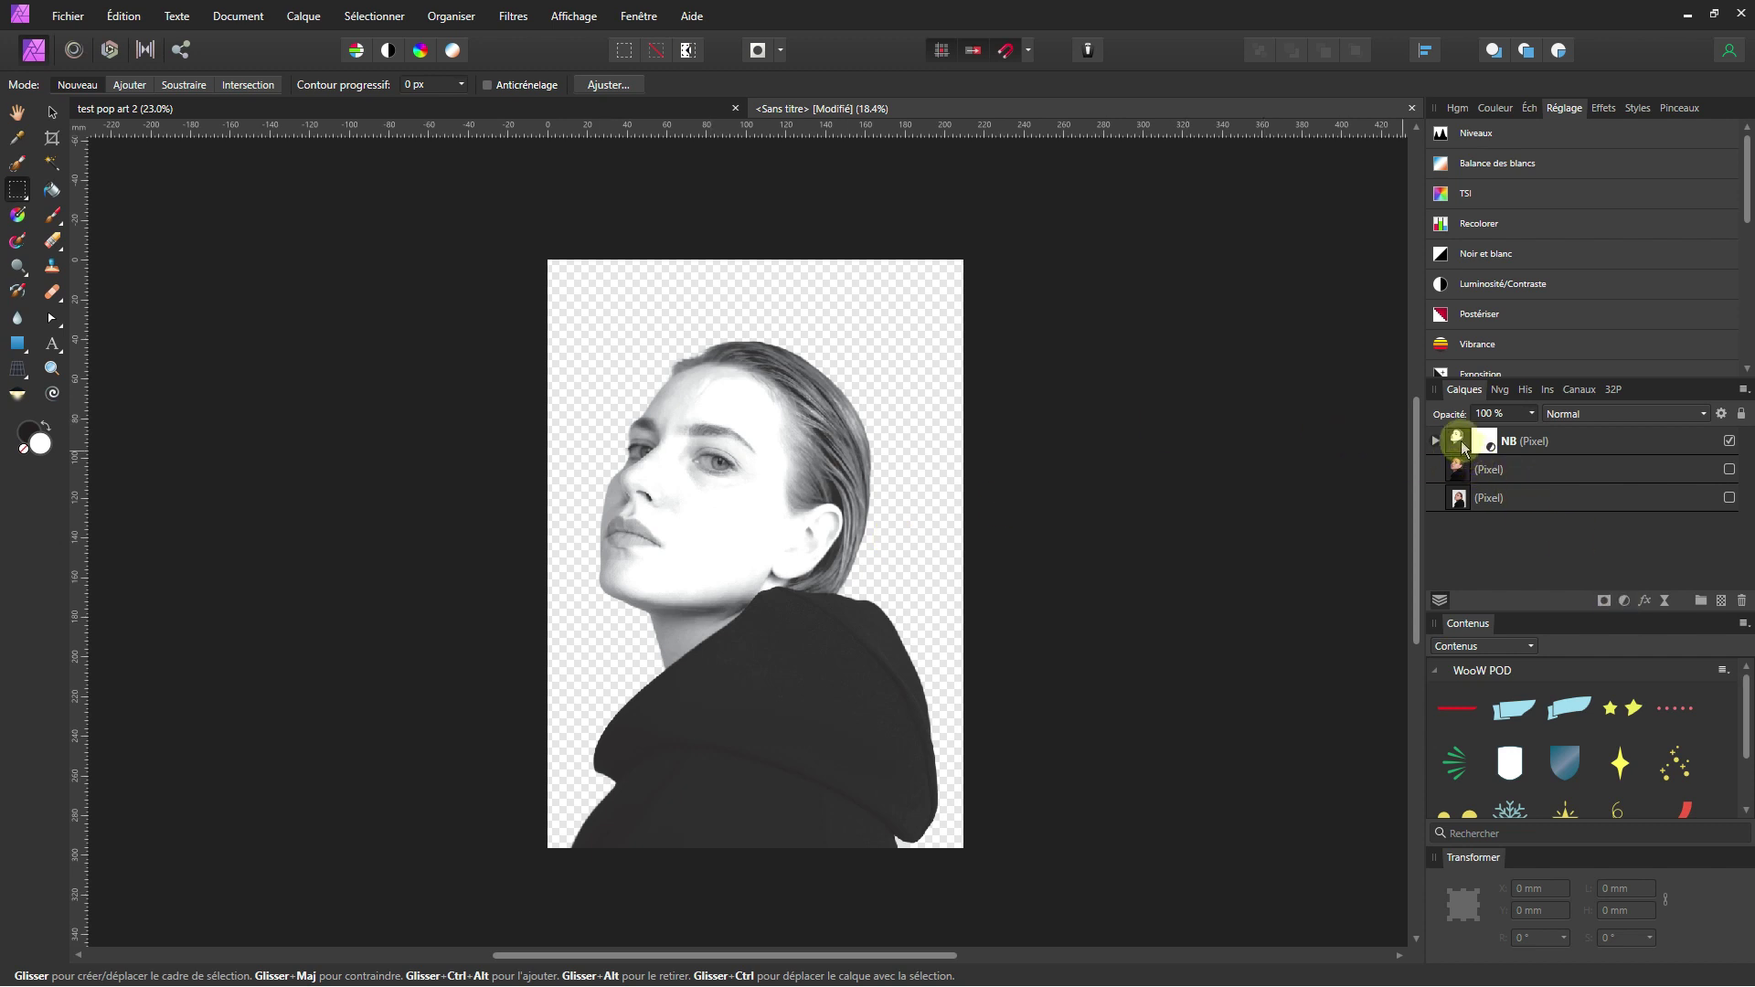
click(1460, 442)
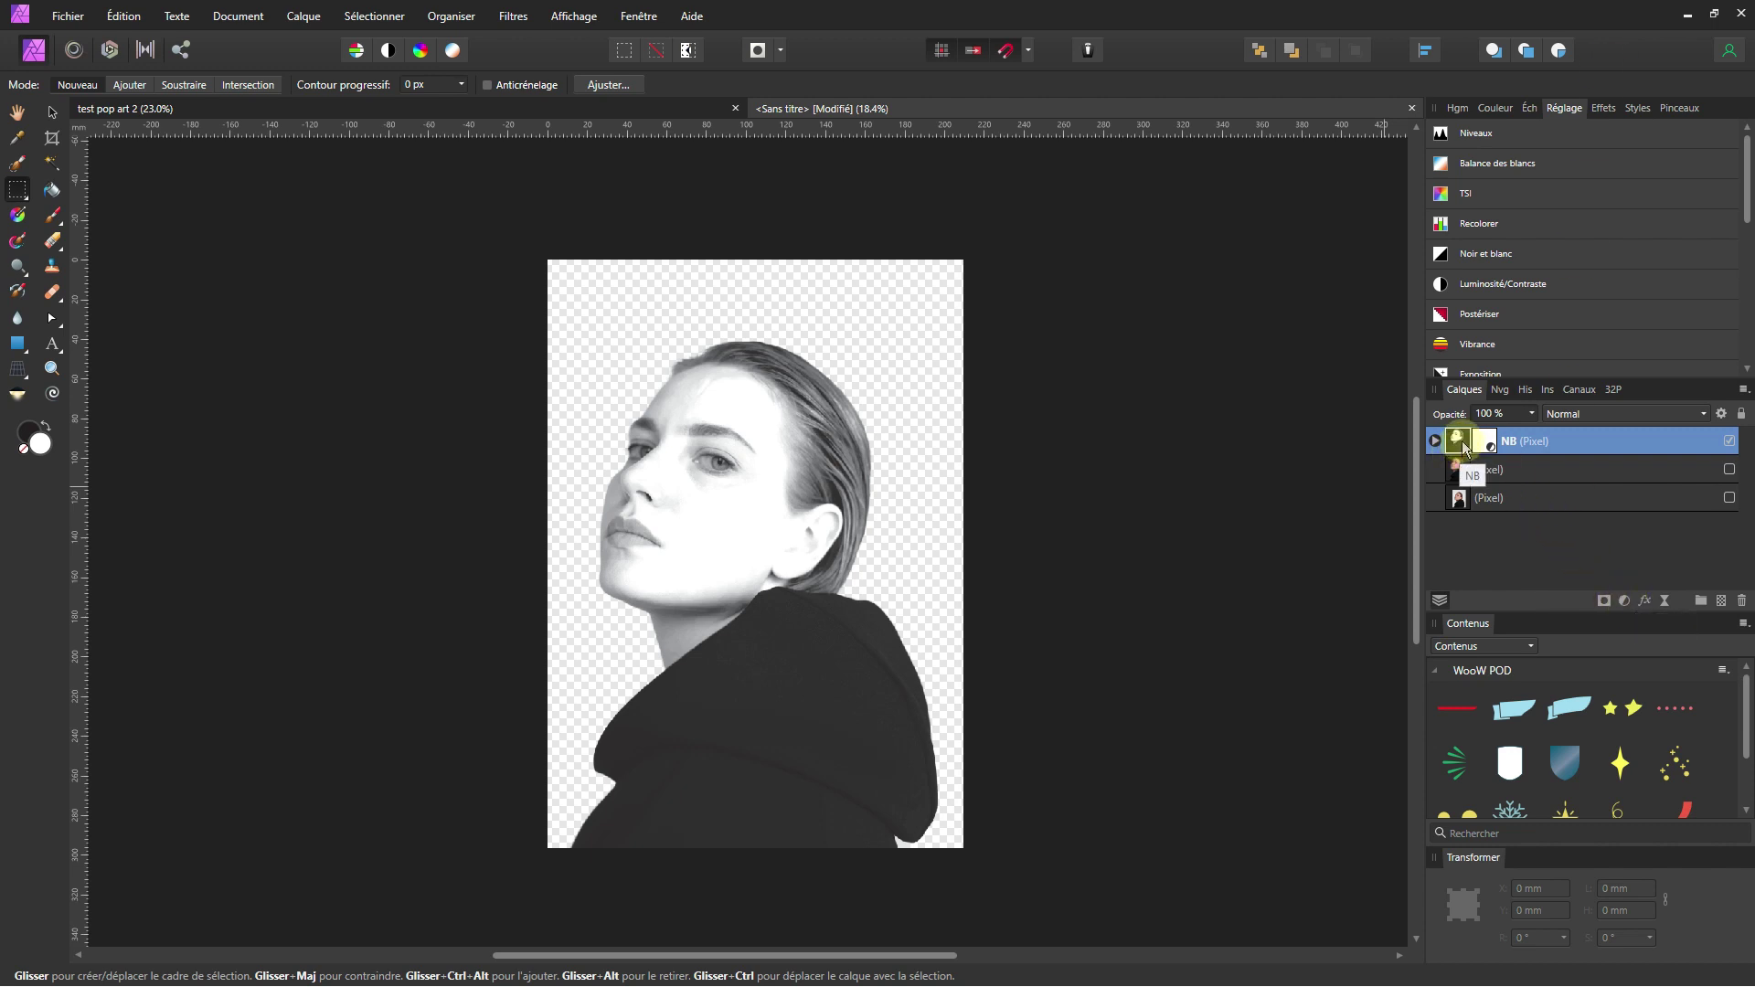
Add a lowered Exposure adjustment inside NB, placed above Black and White.
click(1561, 52)
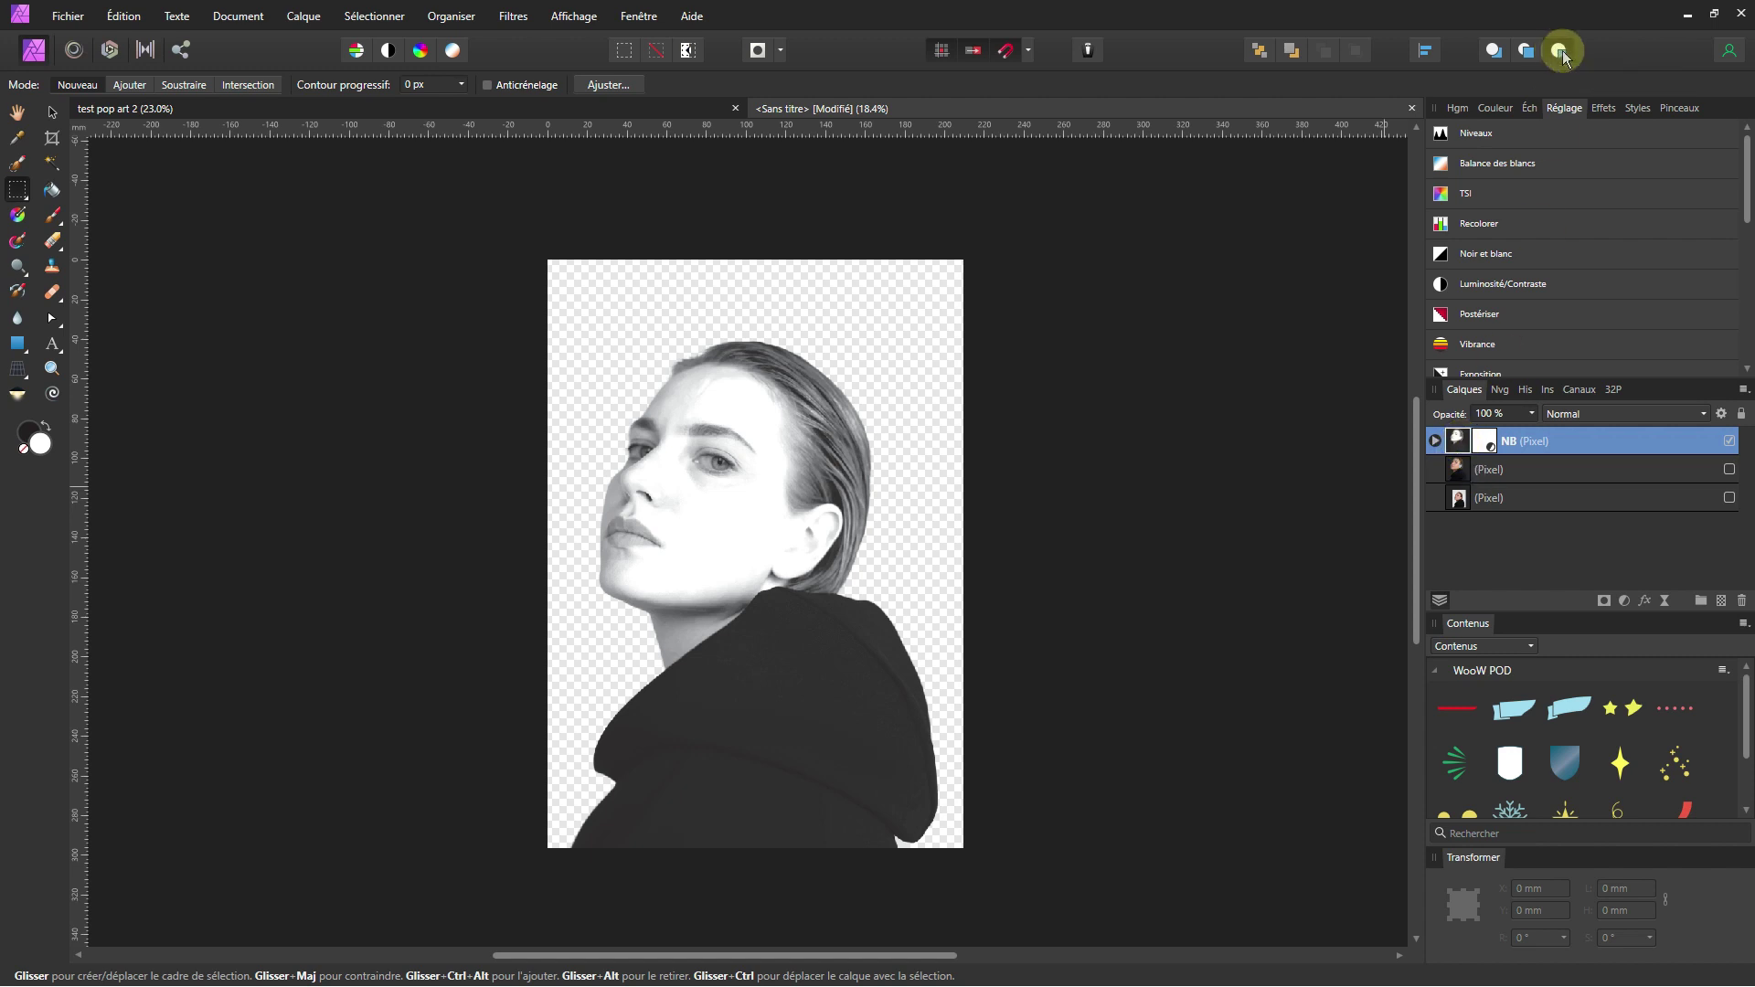
click(1624, 602)
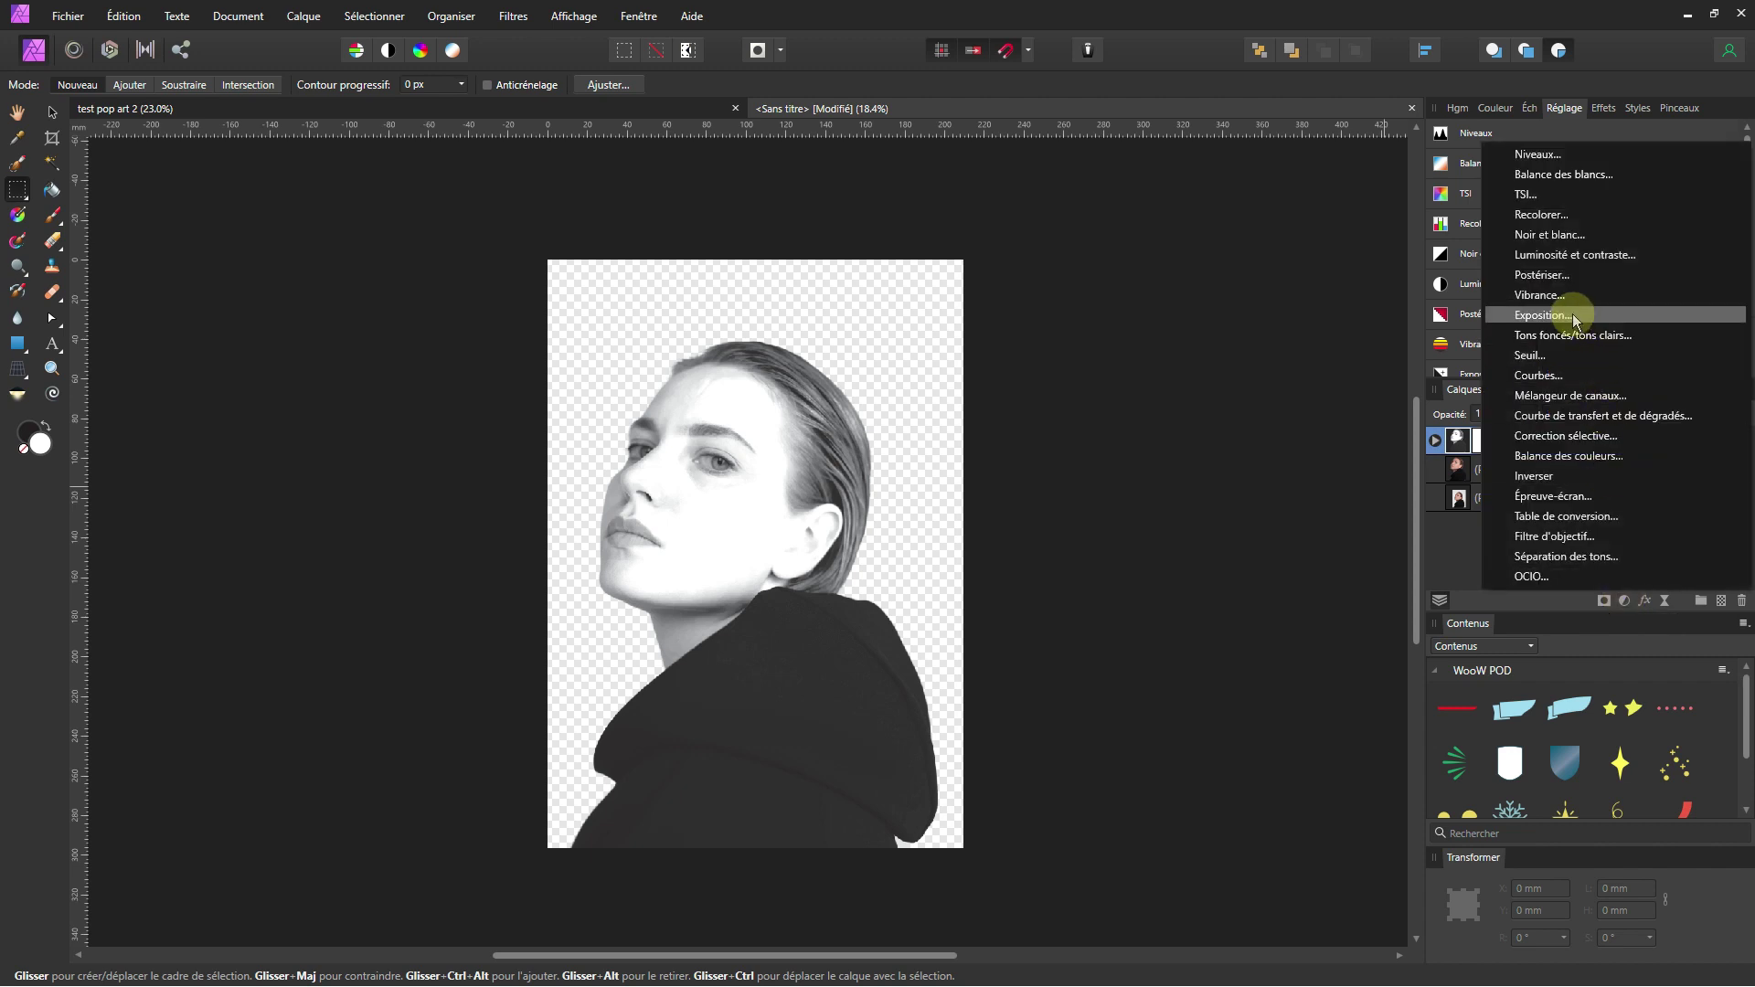
click(1554, 315)
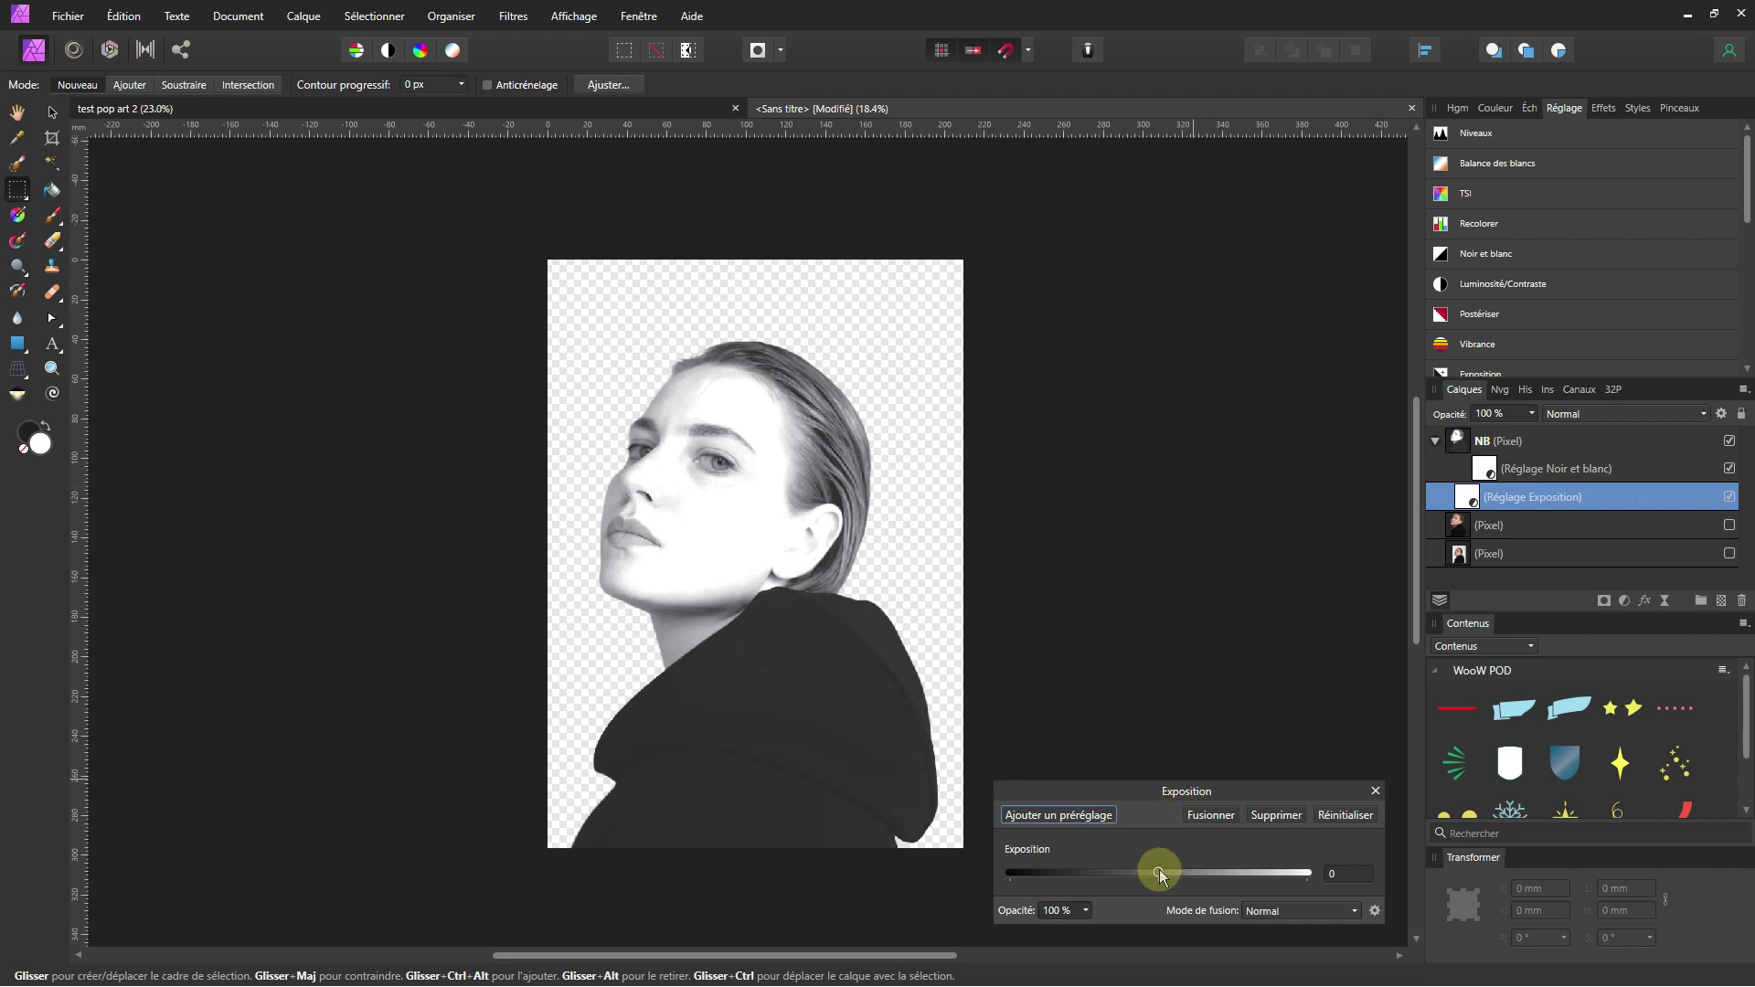
drag(1159, 873, 1146, 873)
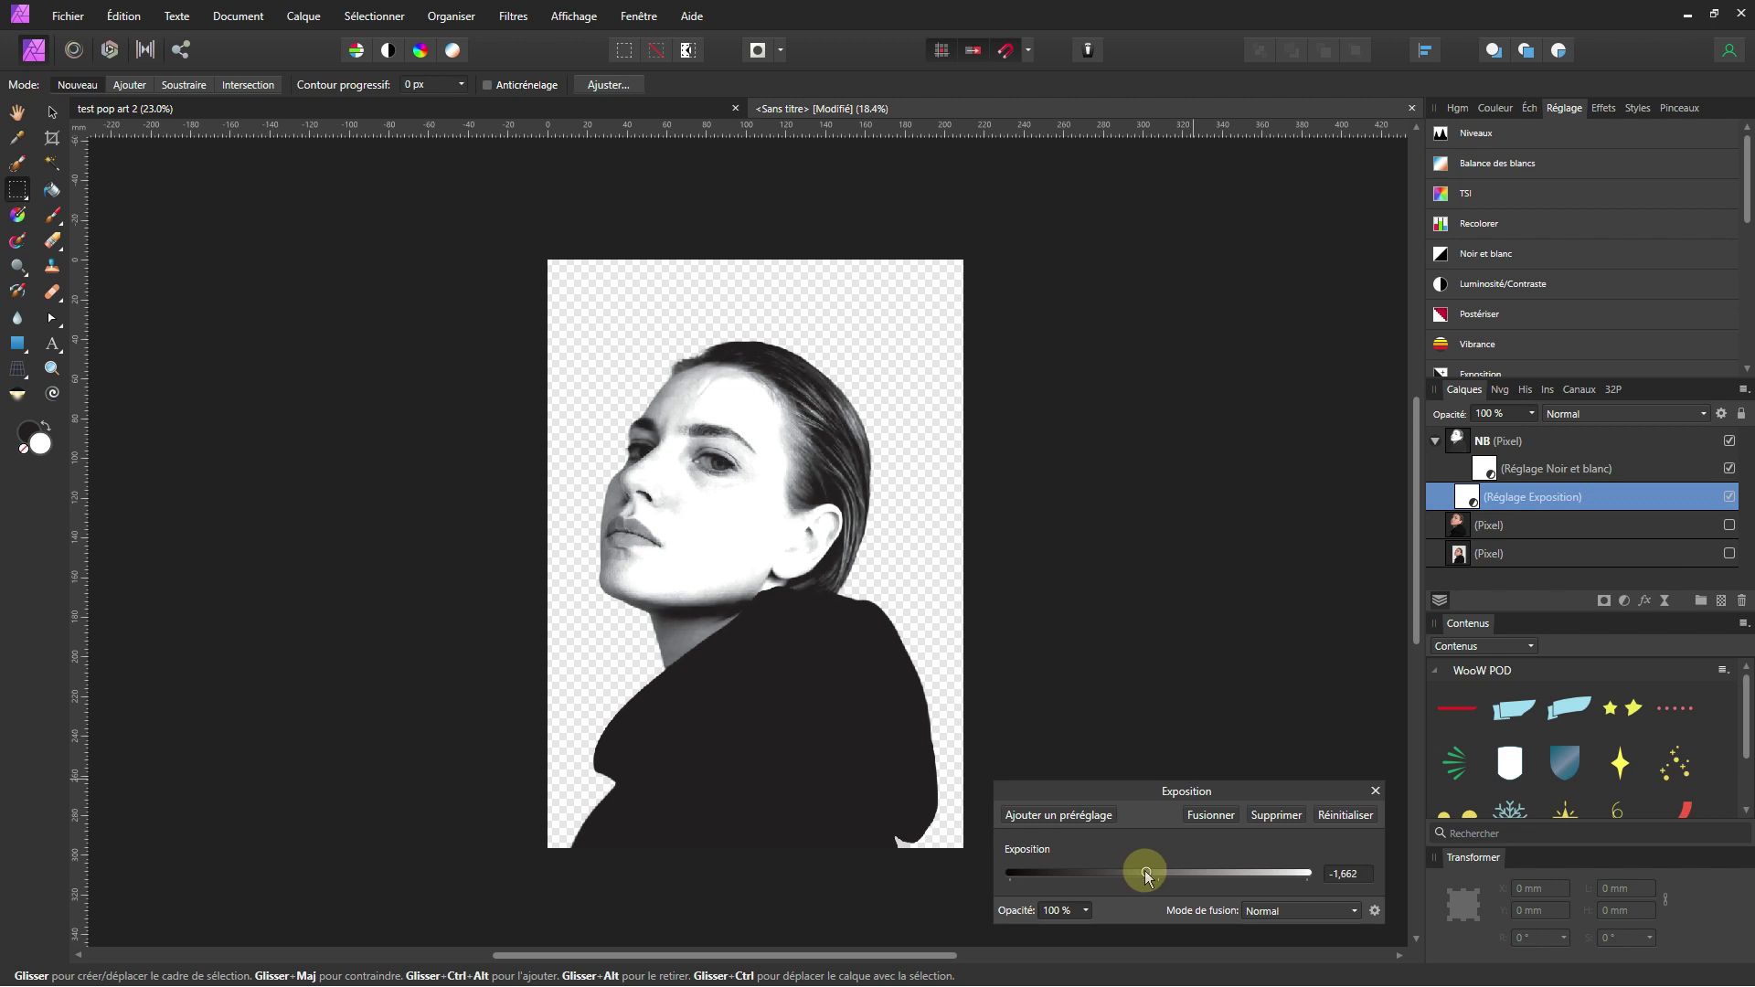
mouse_move(1148, 873)
mouse_down()
mouse_move(1109, 874)
mouse_move(1148, 875)
mouse_up()
click(1375, 791)
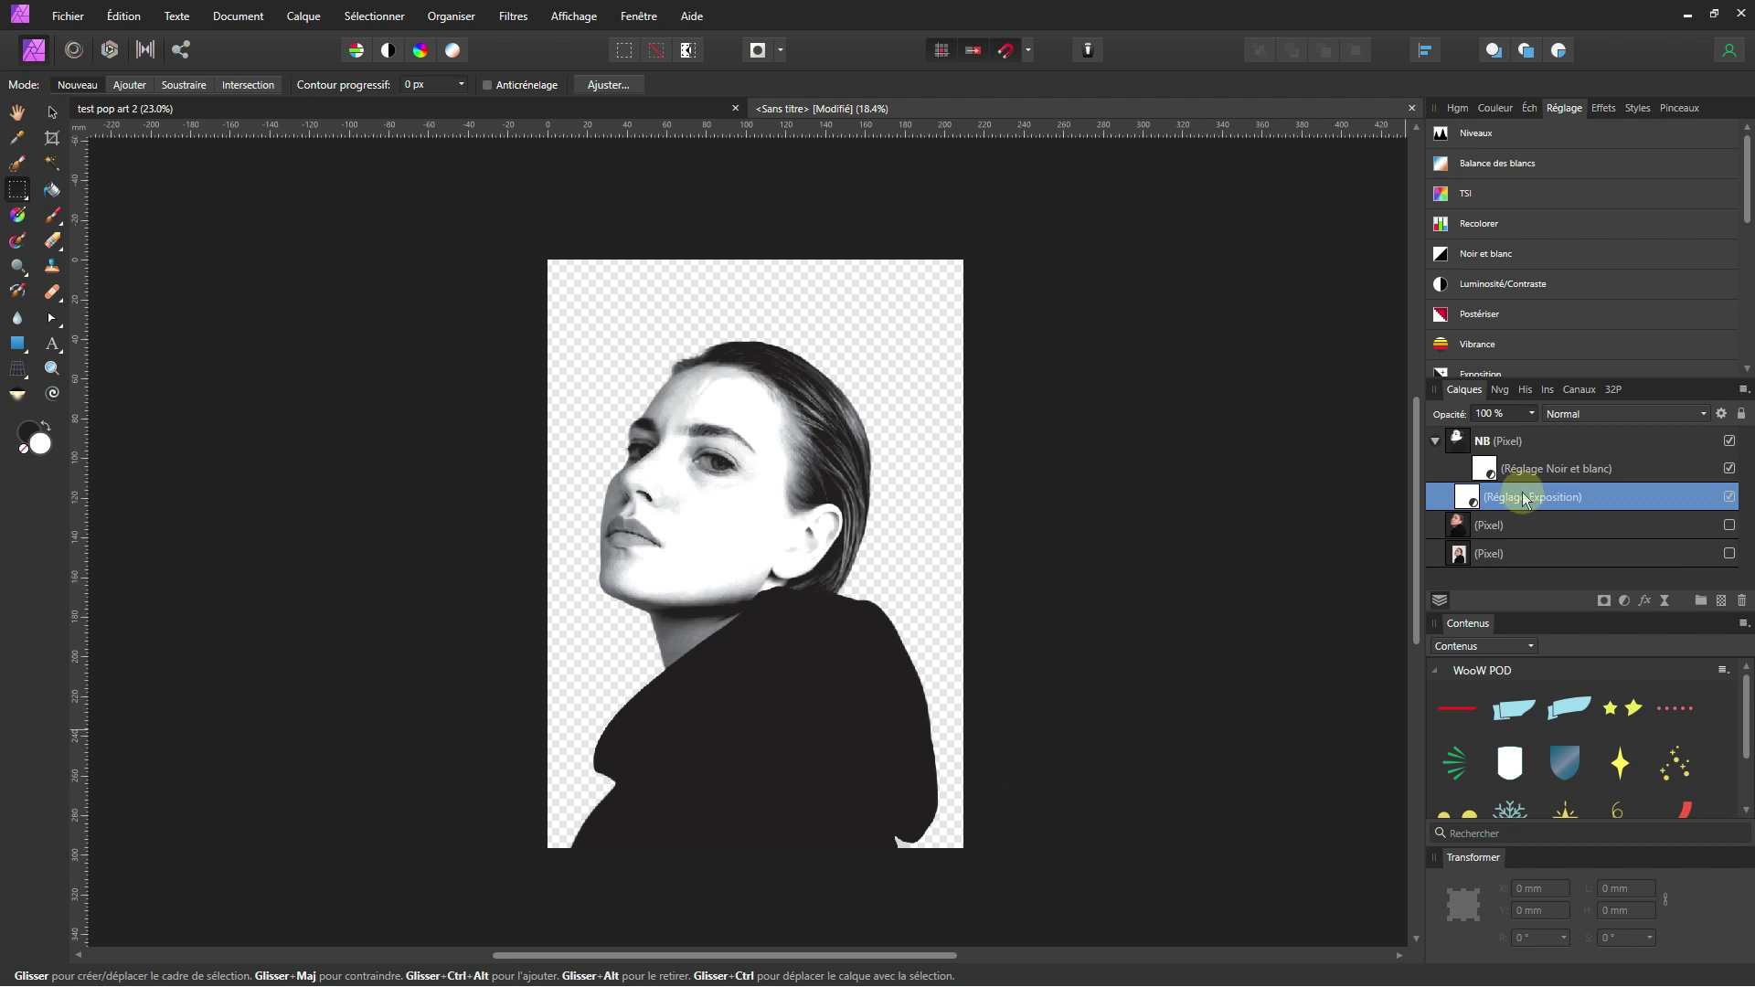
drag(1523, 499, 1468, 454)
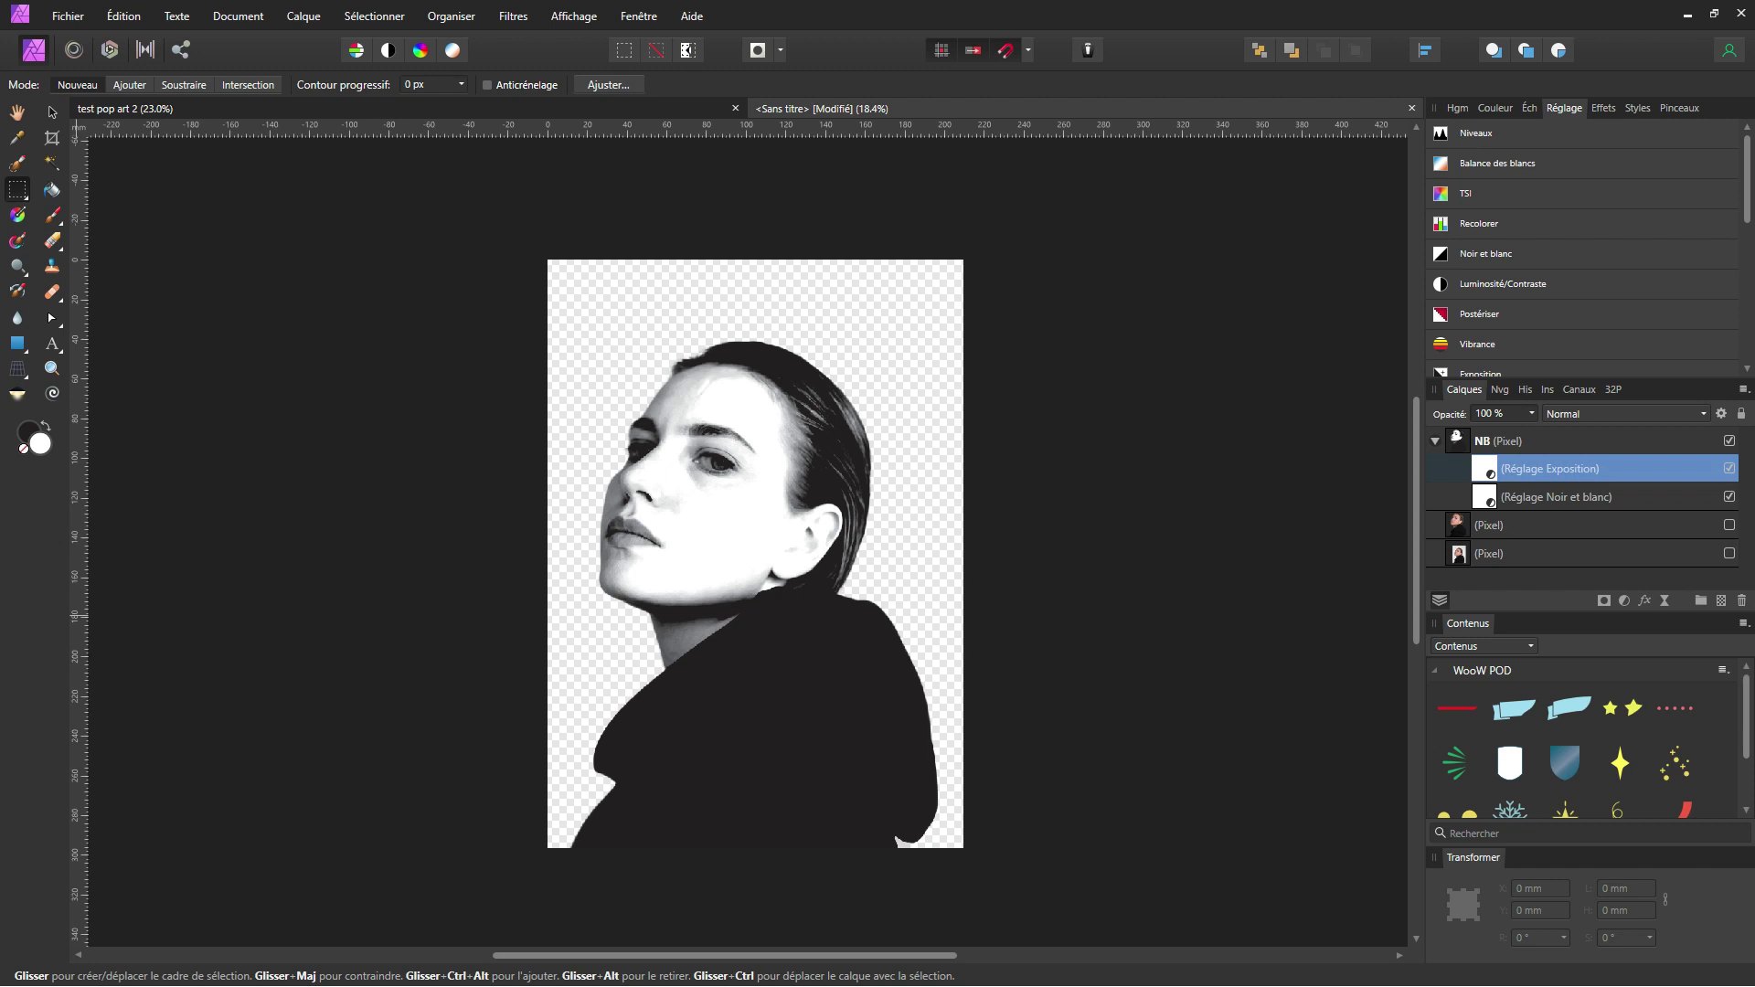
click(1460, 448)
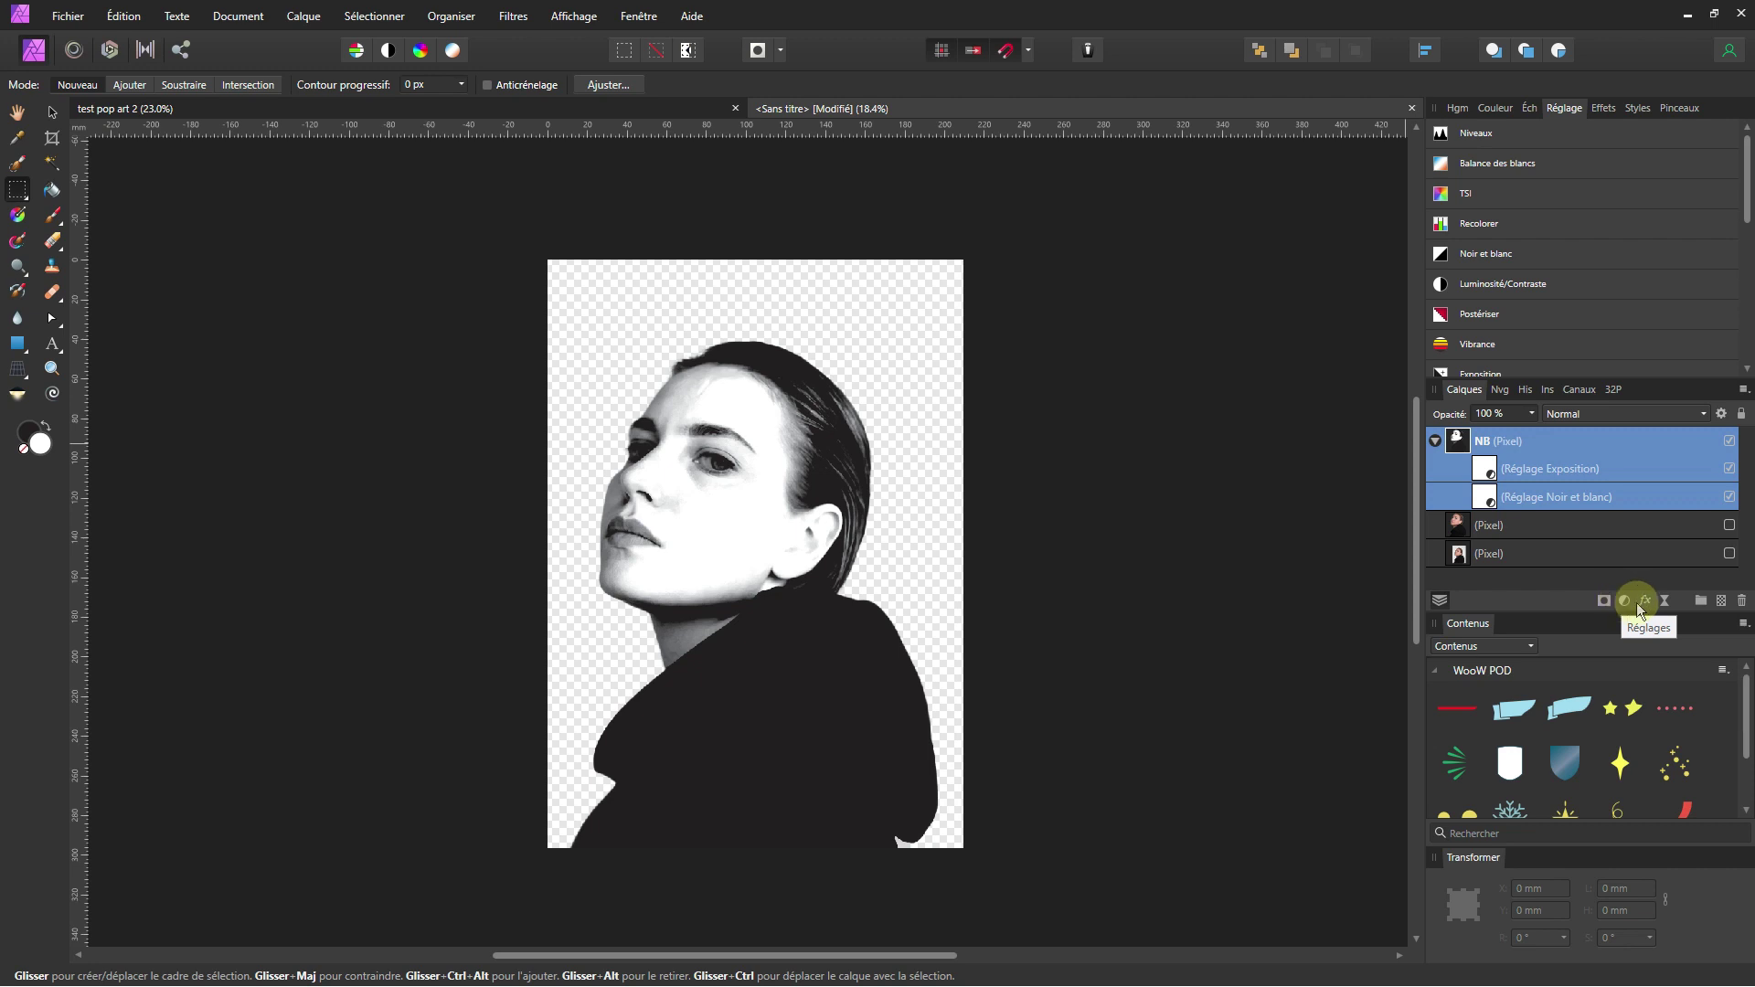
Add a live Demi-ton (Halftone) filter with Cosinus dots and a cell size of about 22.099.
click(1664, 603)
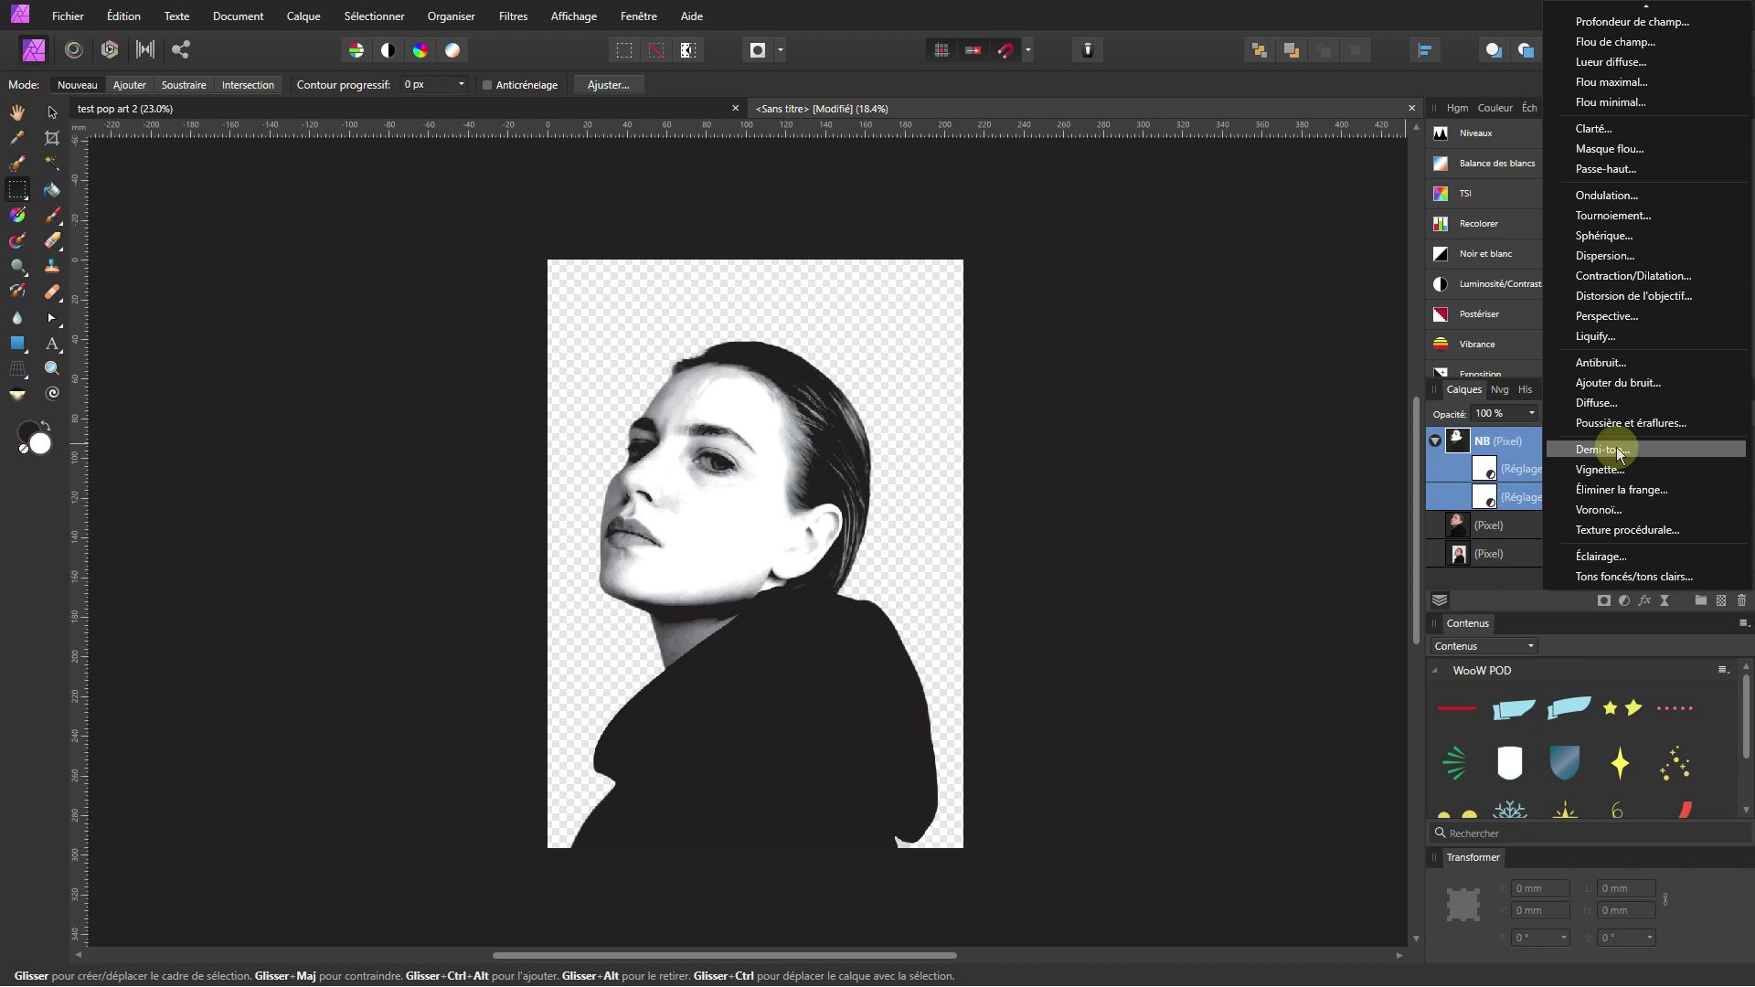
click(1618, 453)
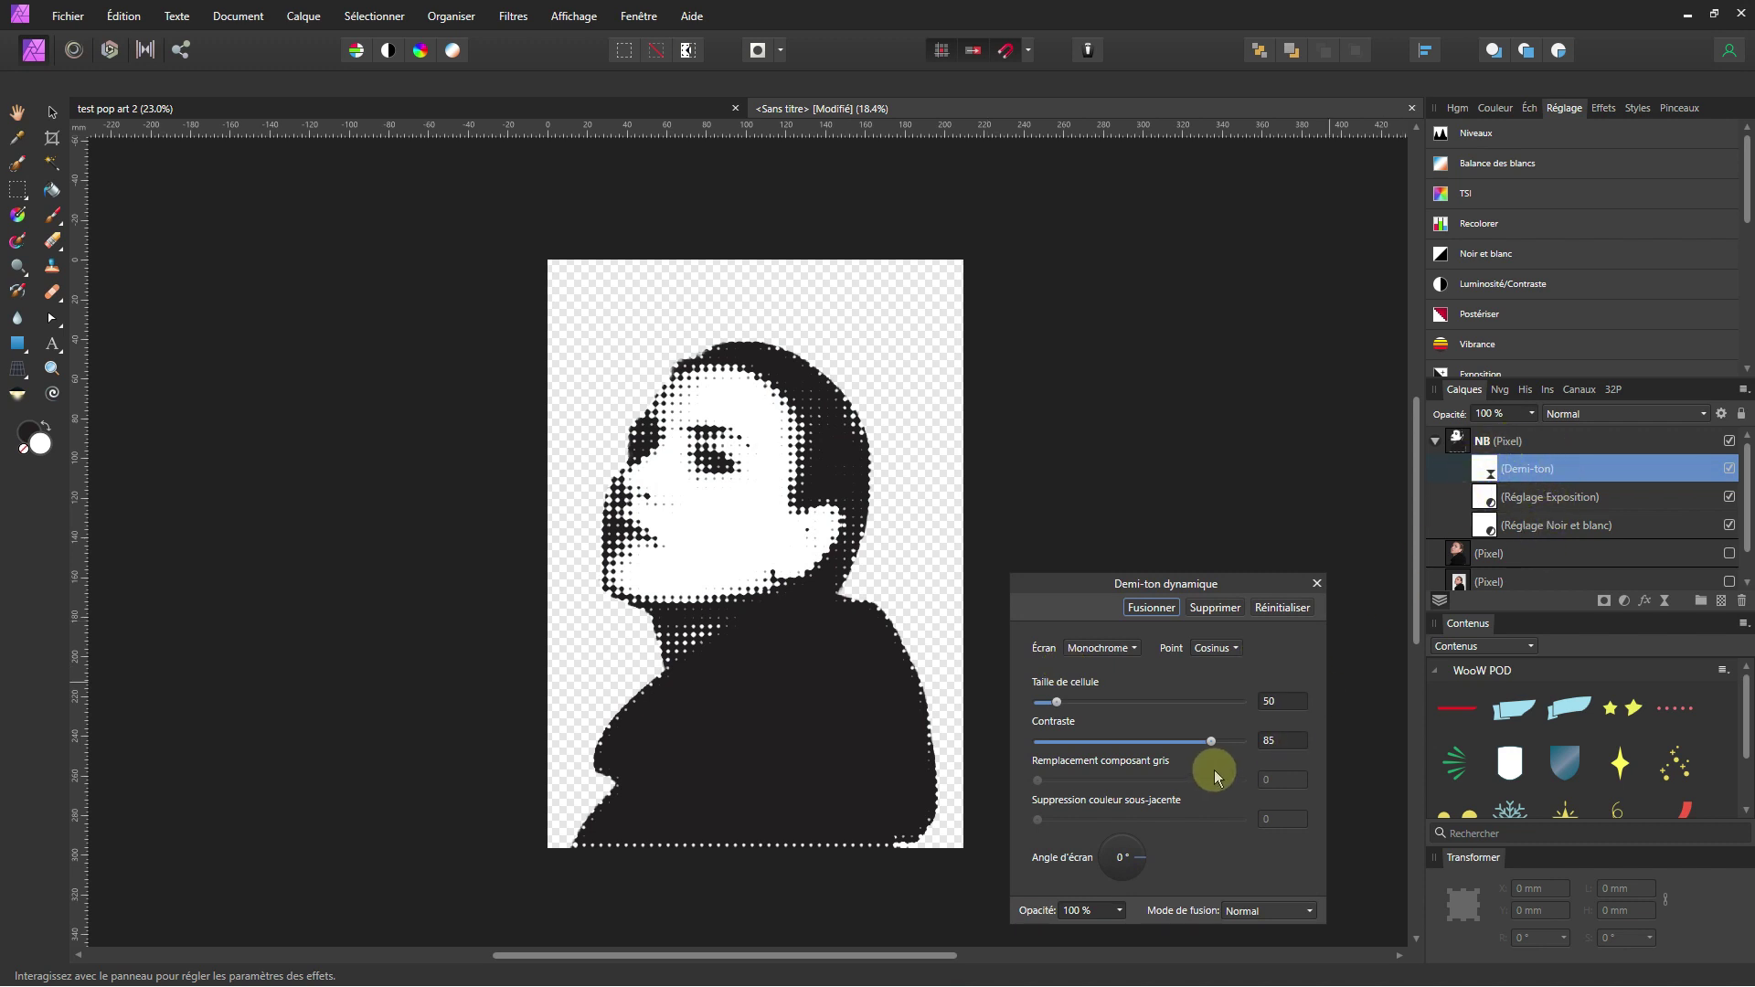
click(1214, 647)
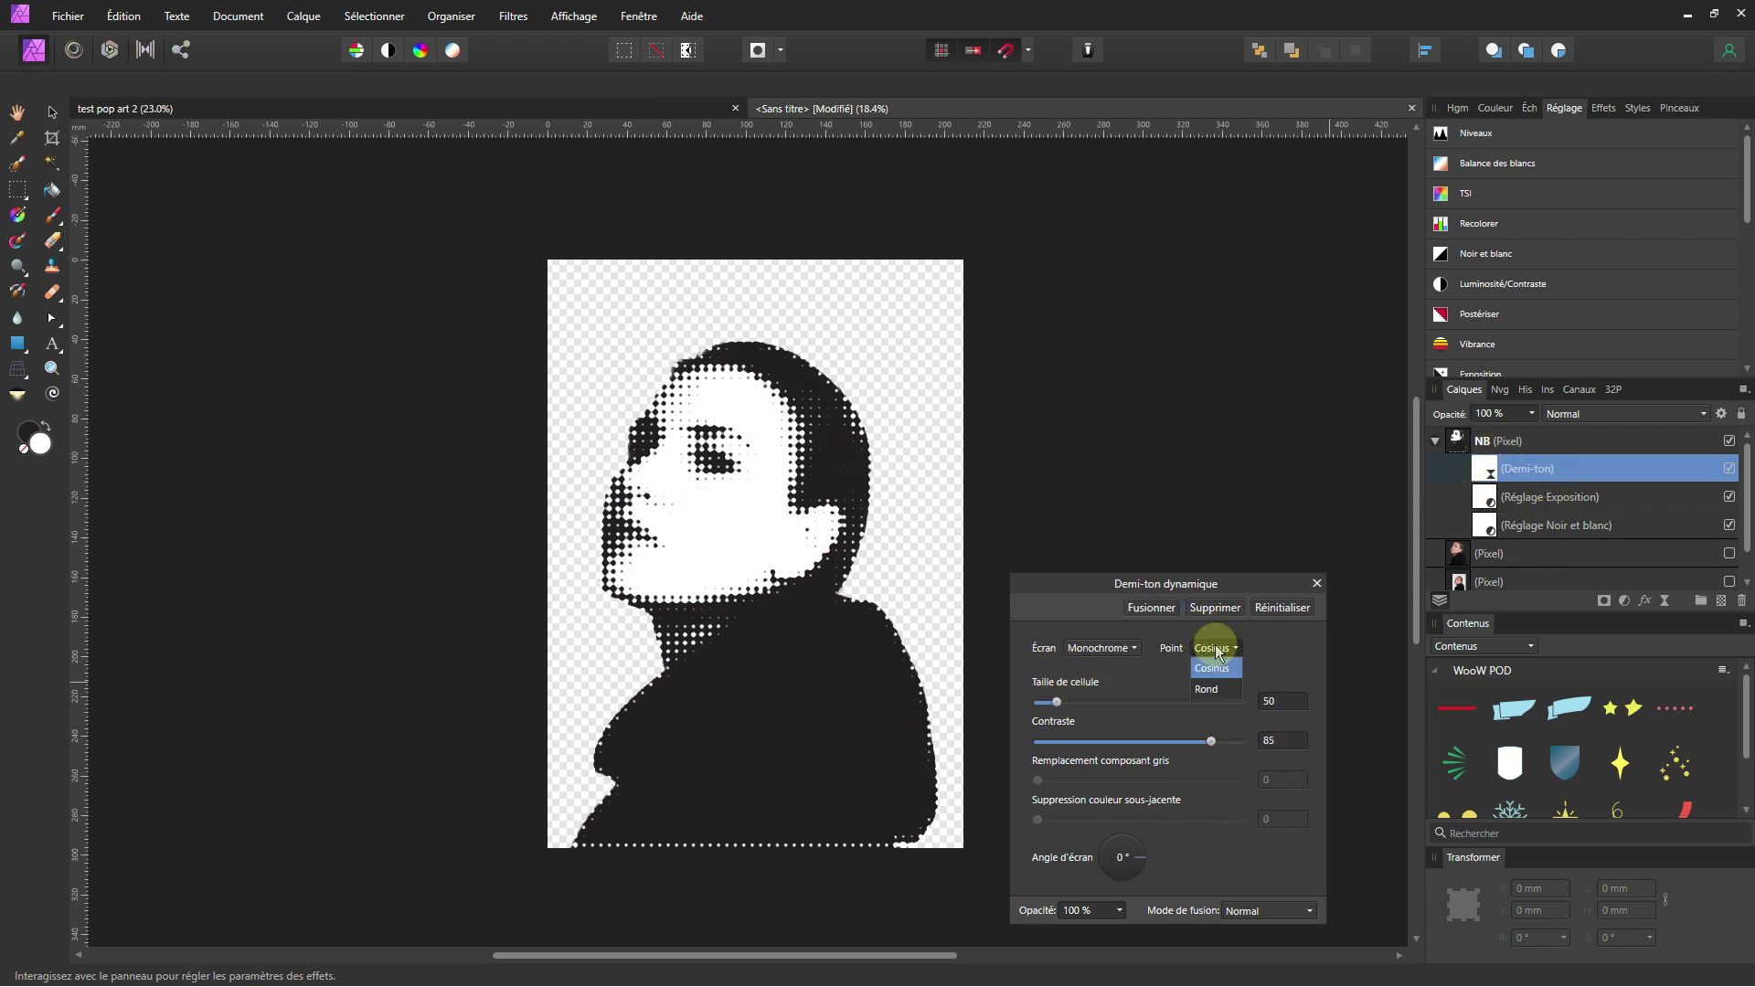
click(1193, 691)
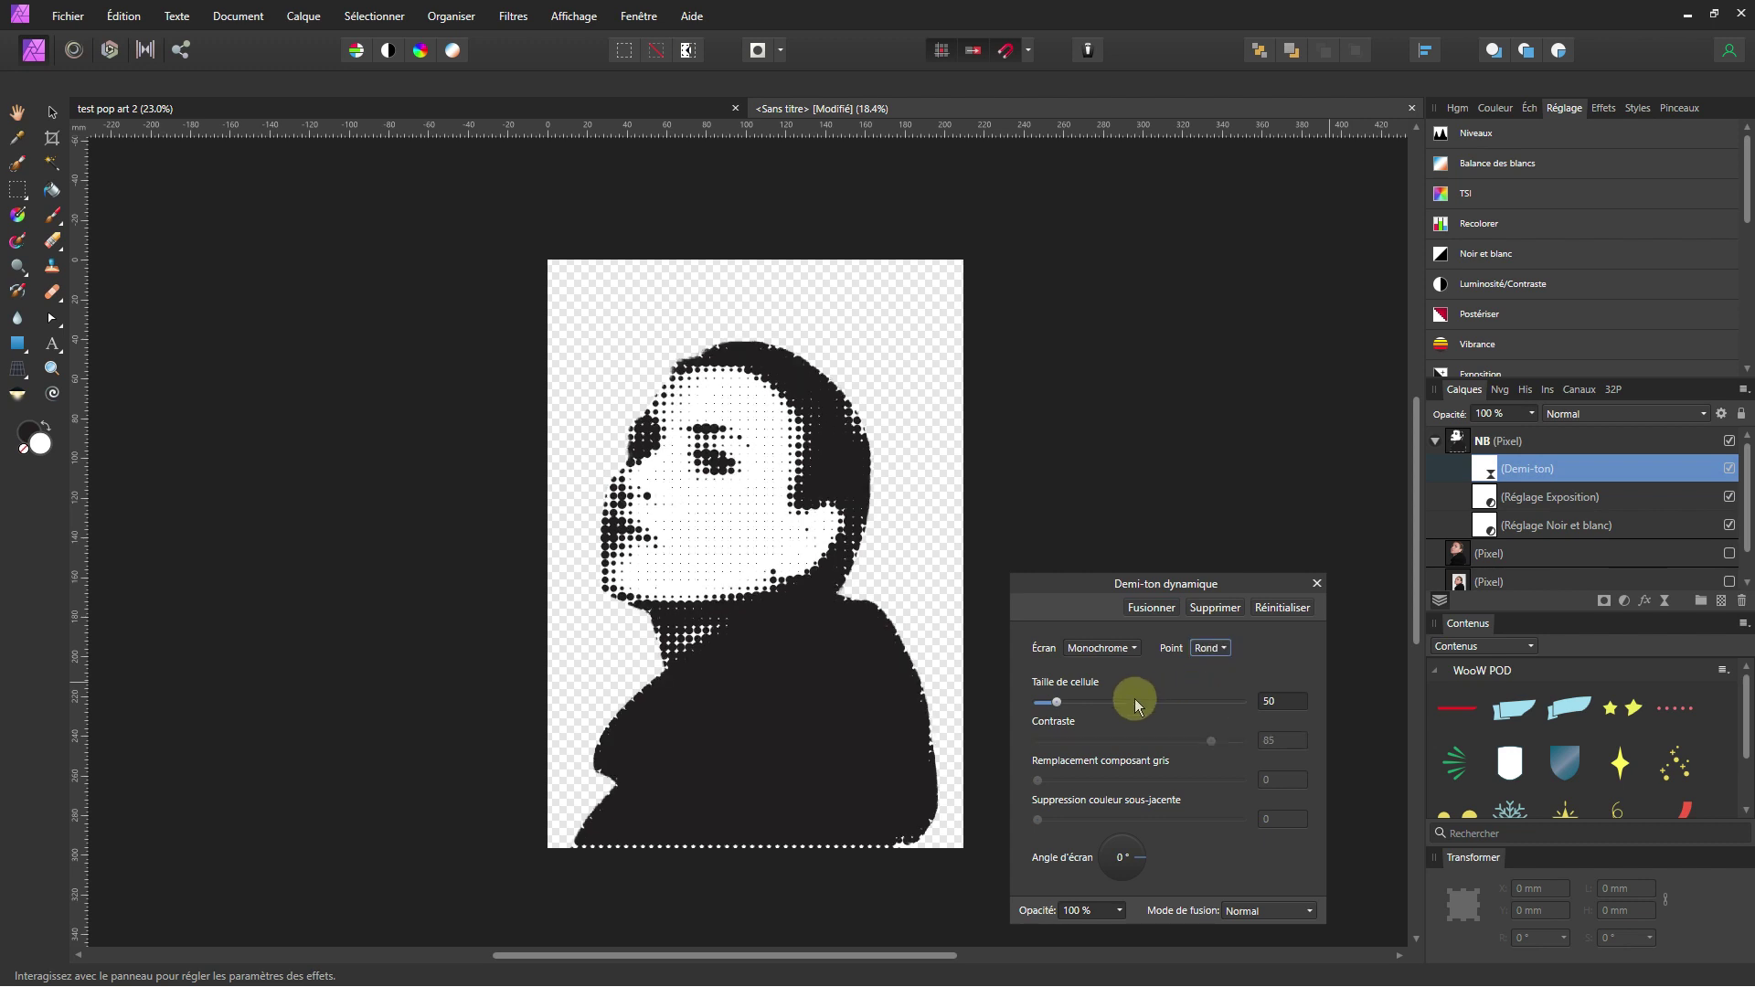
drag(1062, 700, 1050, 706)
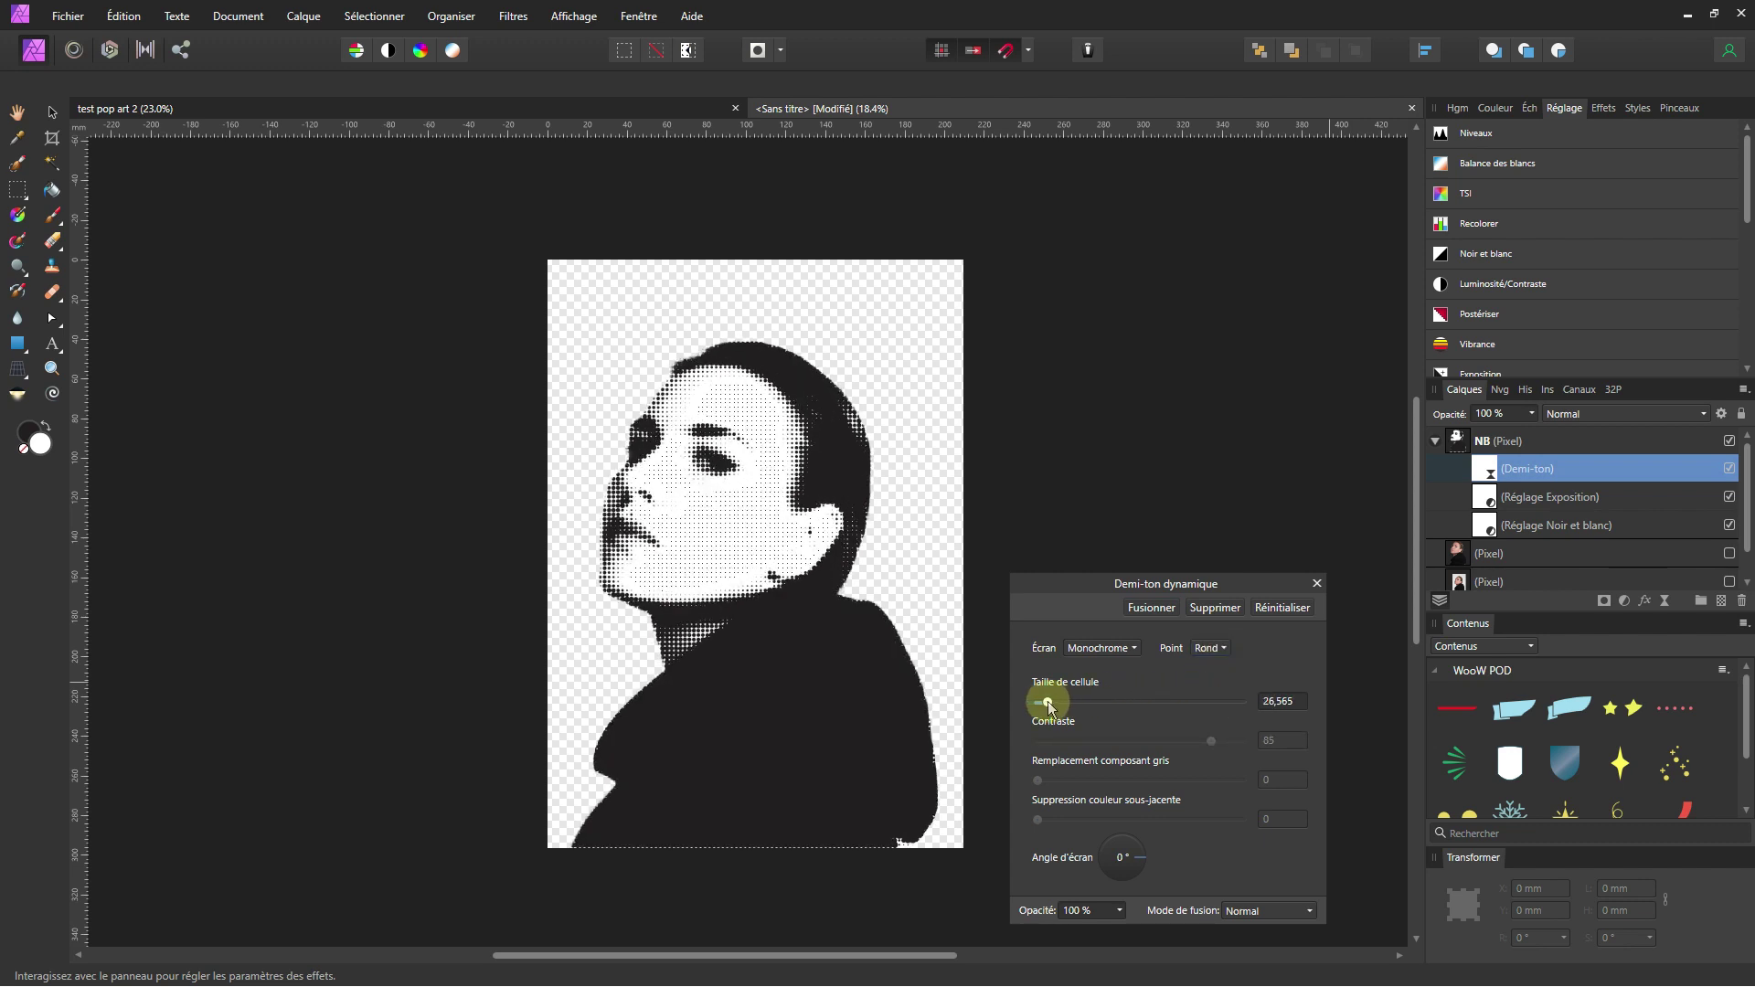
click(1208, 648)
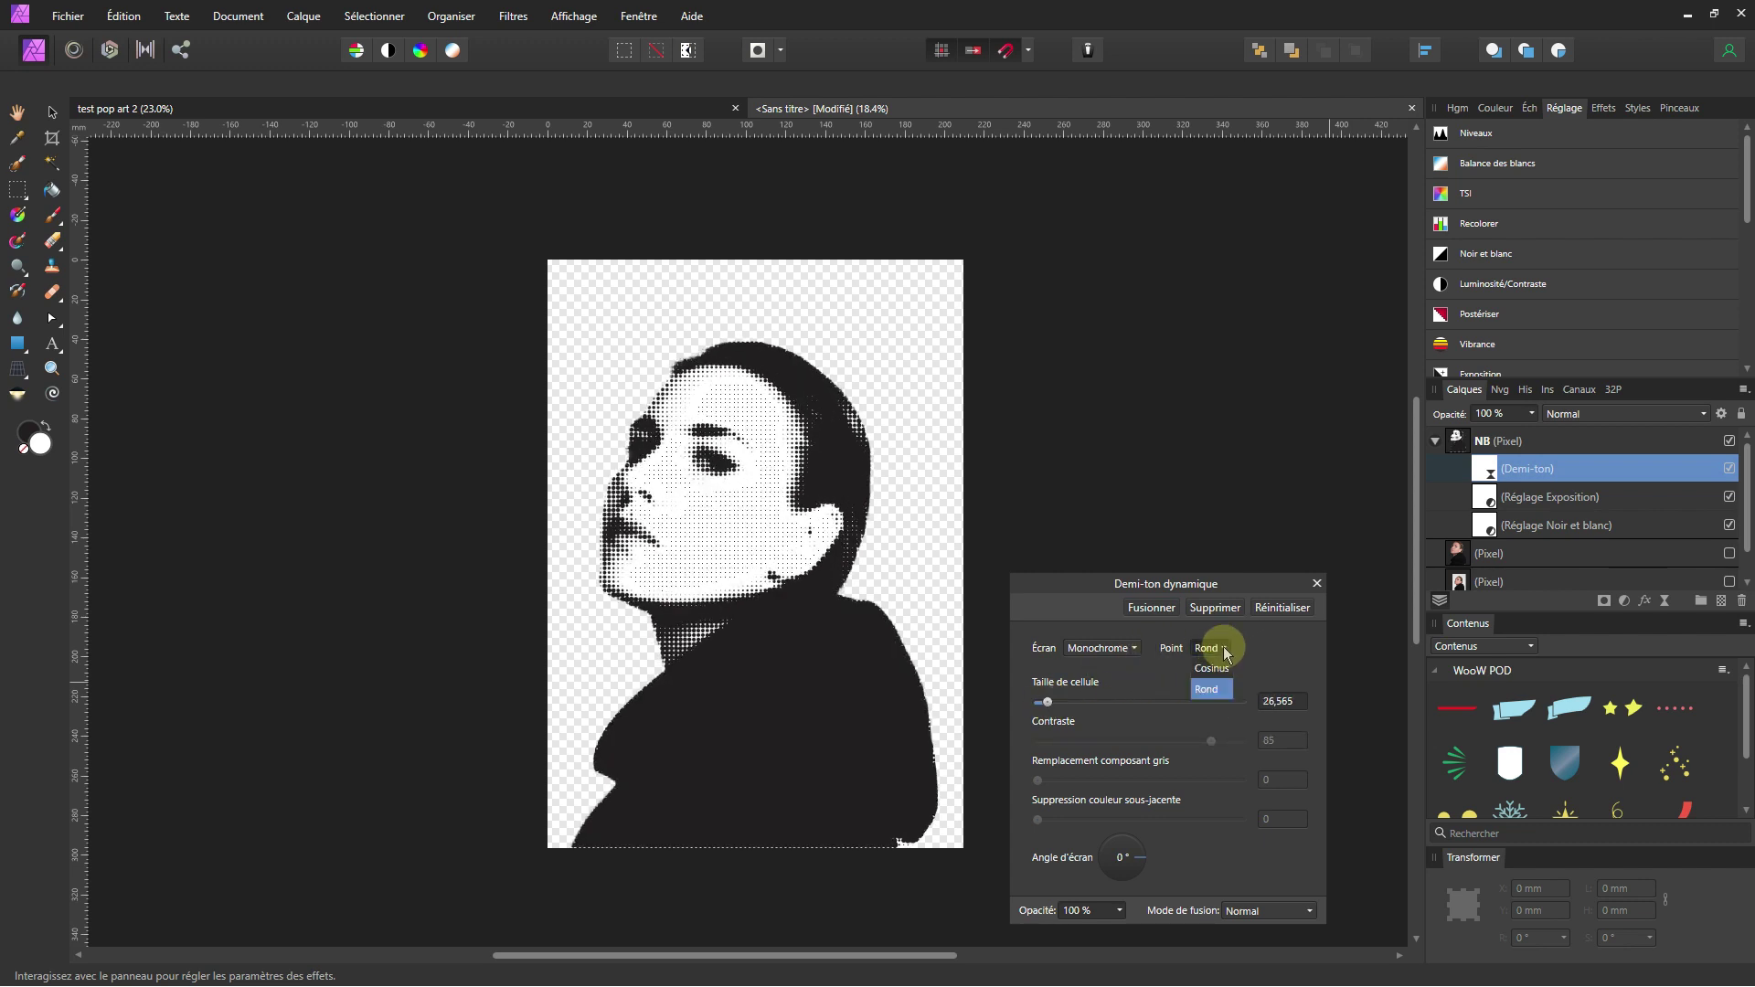
click(1211, 669)
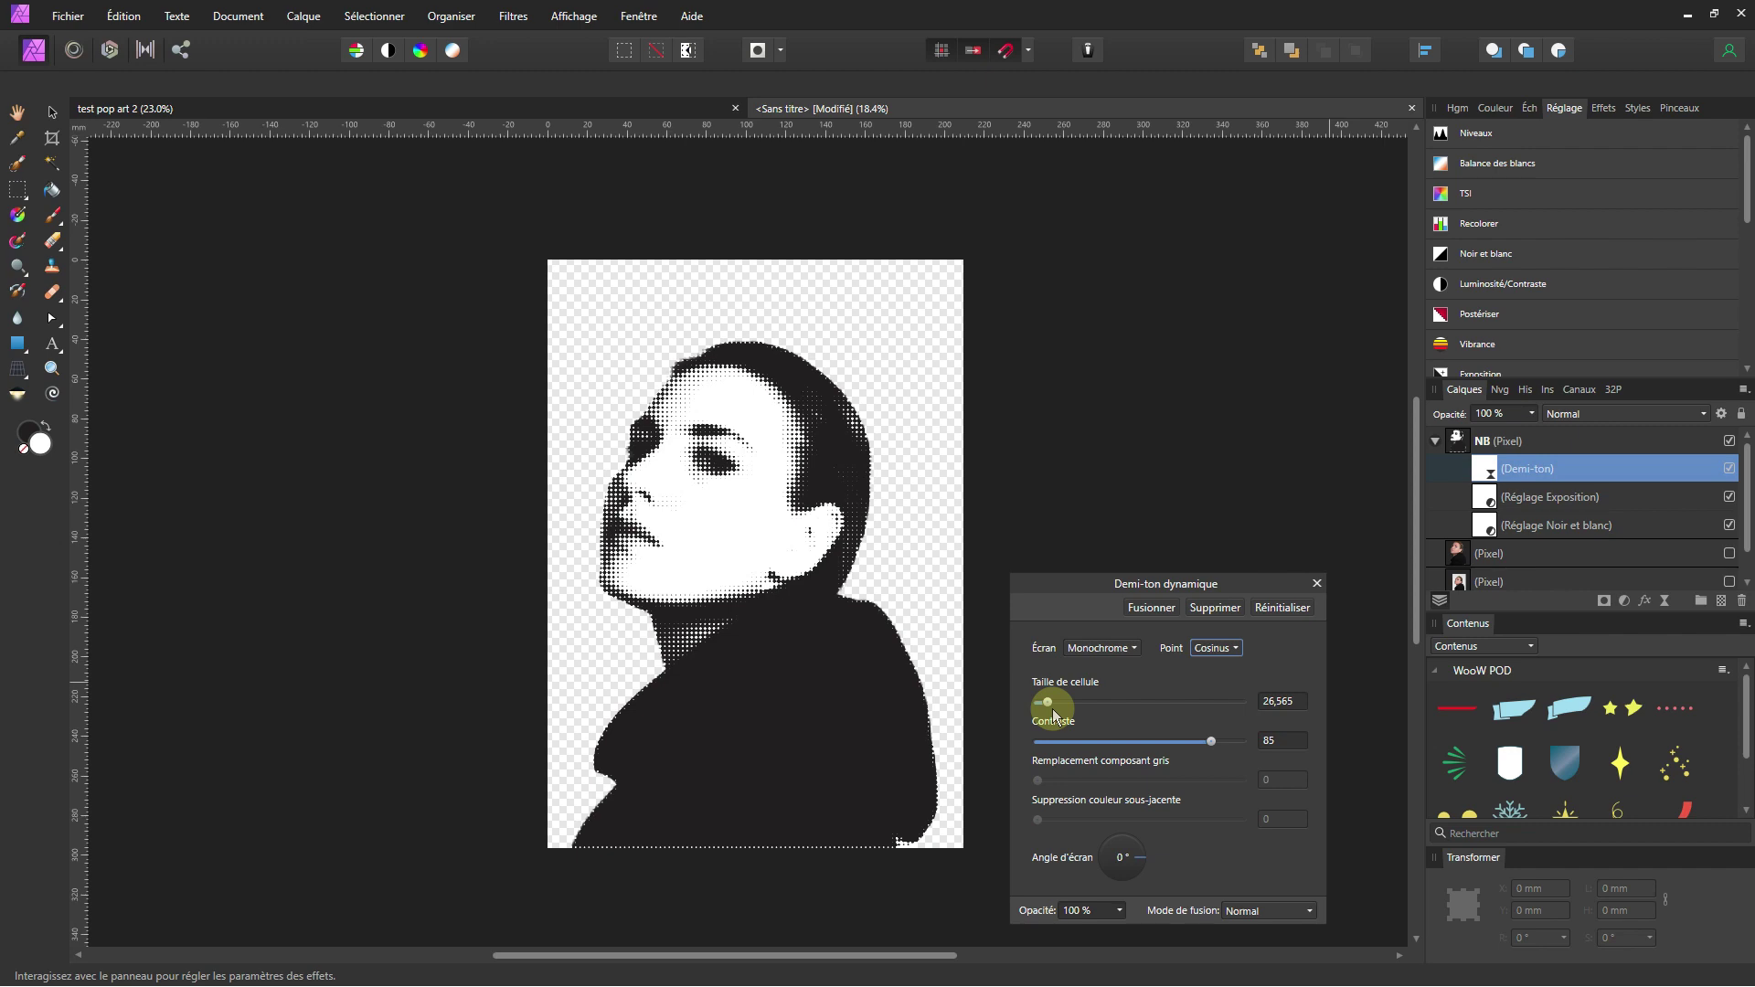
drag(1050, 716, 1047, 710)
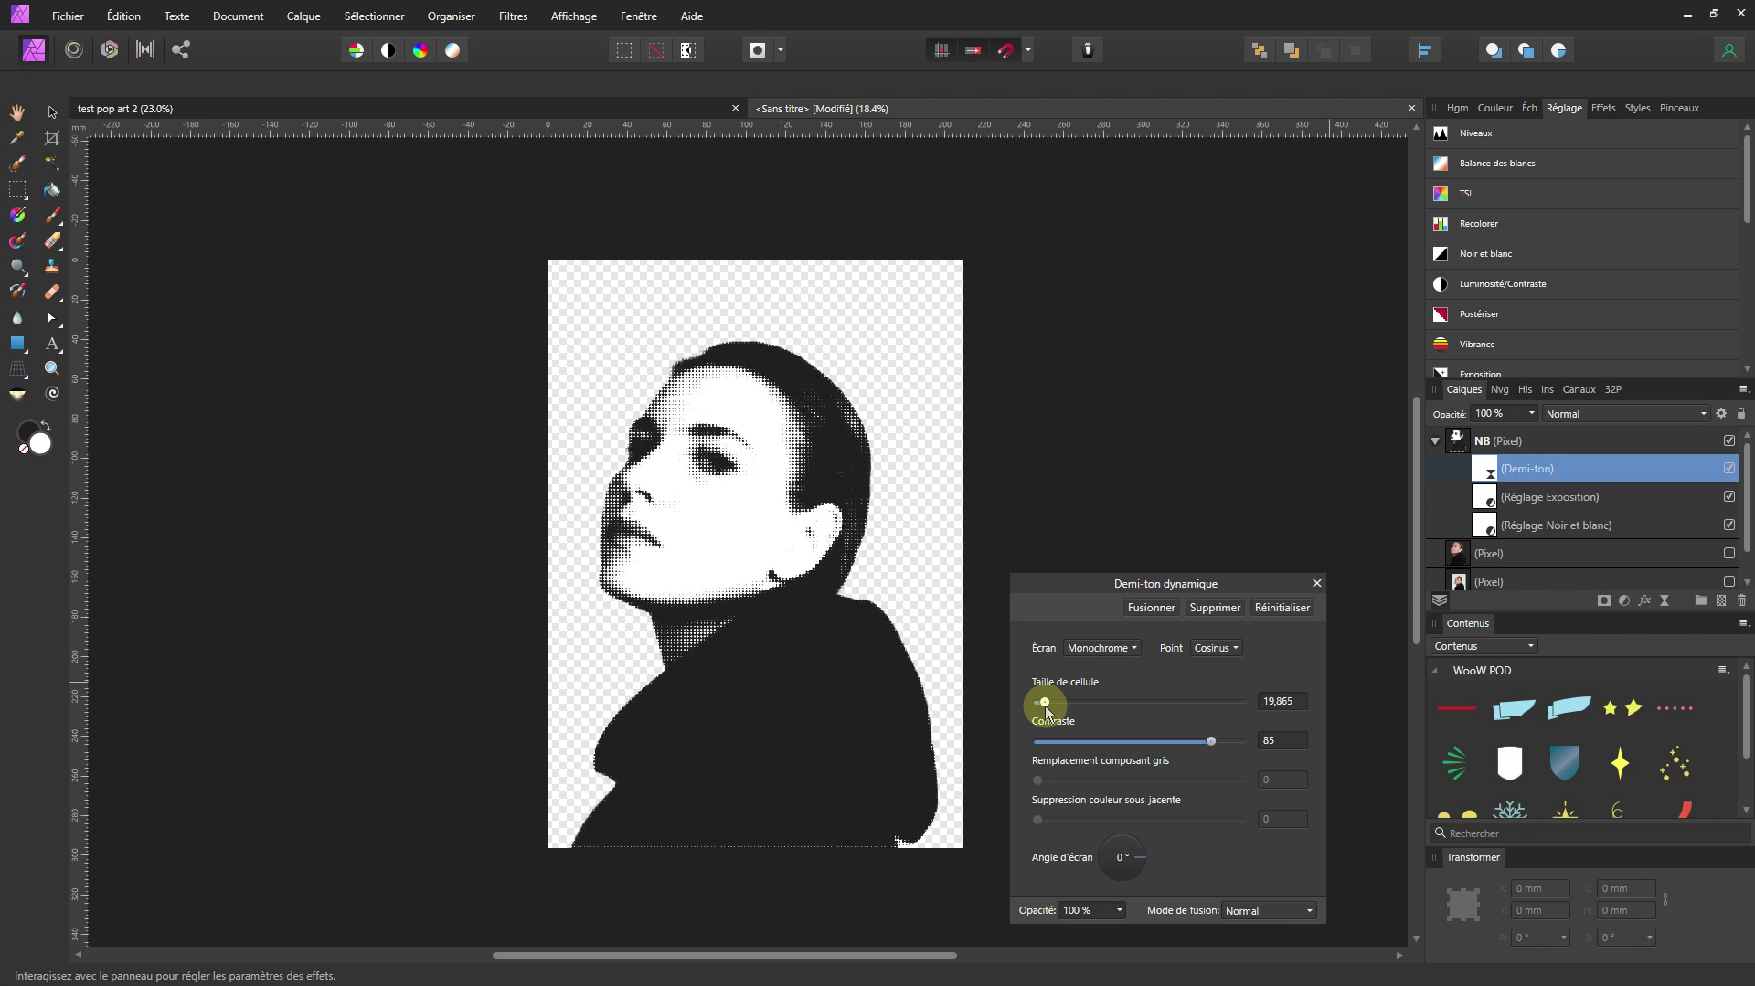
drag(1045, 705, 1047, 711)
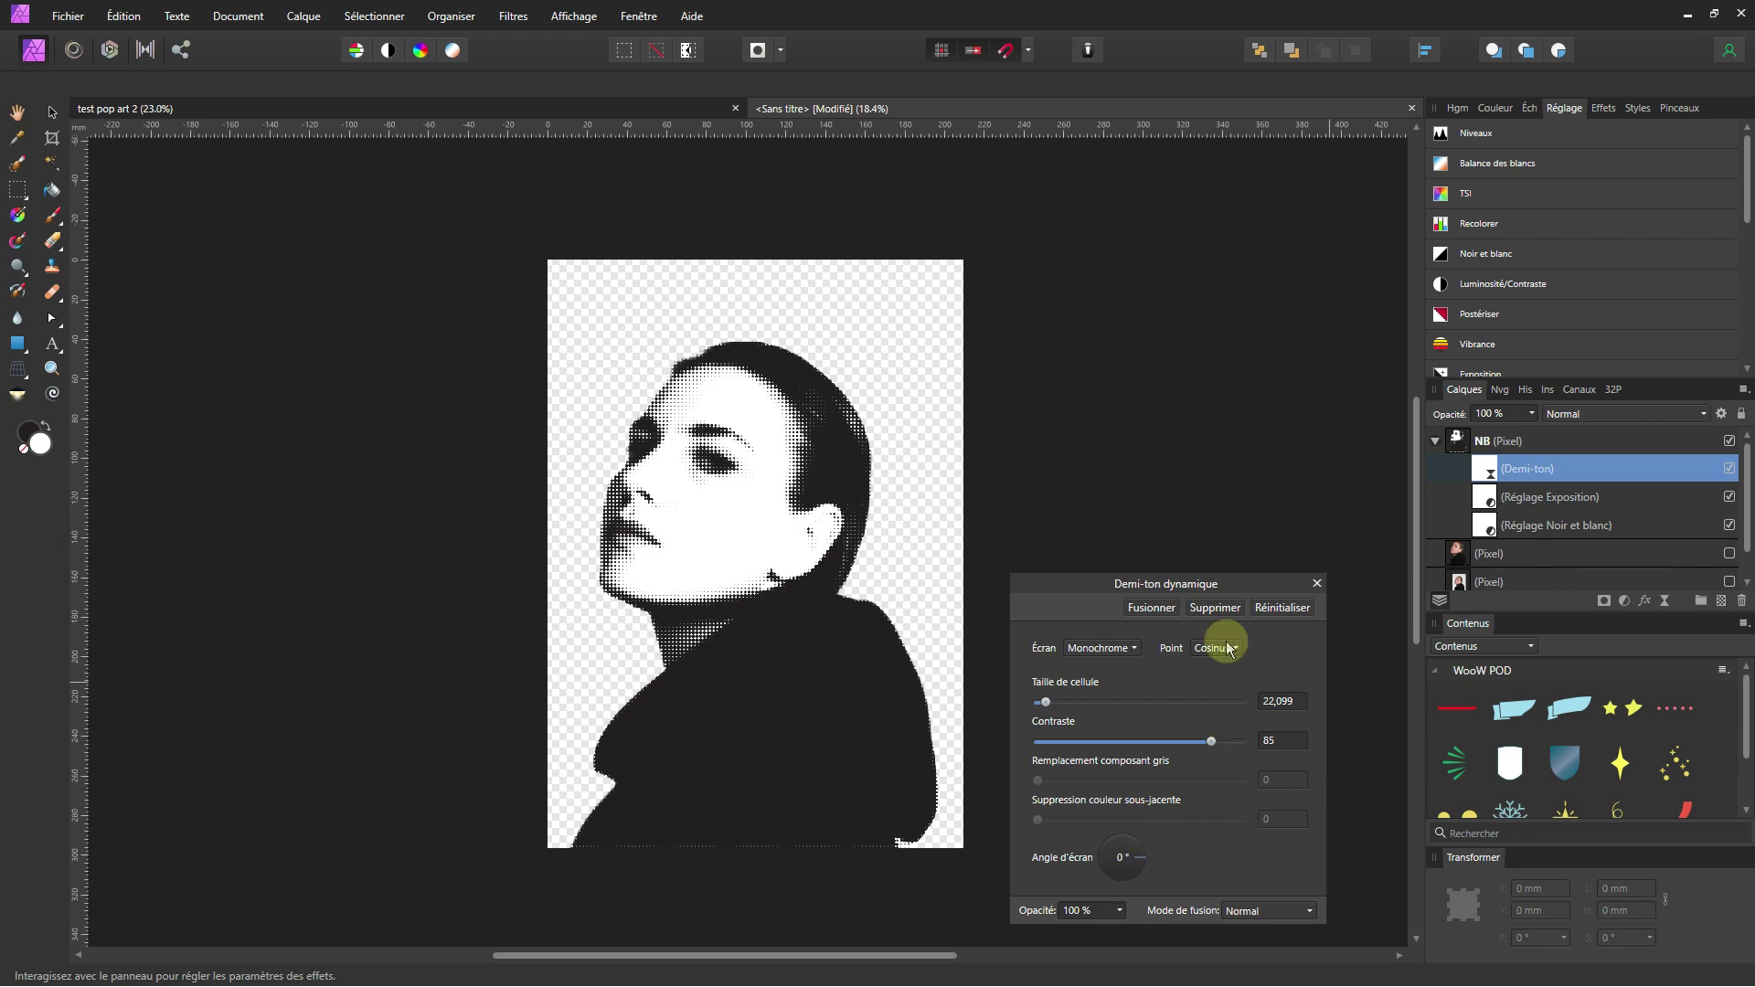
Close the halftone settings, collapse the NB layer and make the colour Pixel layer visible.
click(1316, 583)
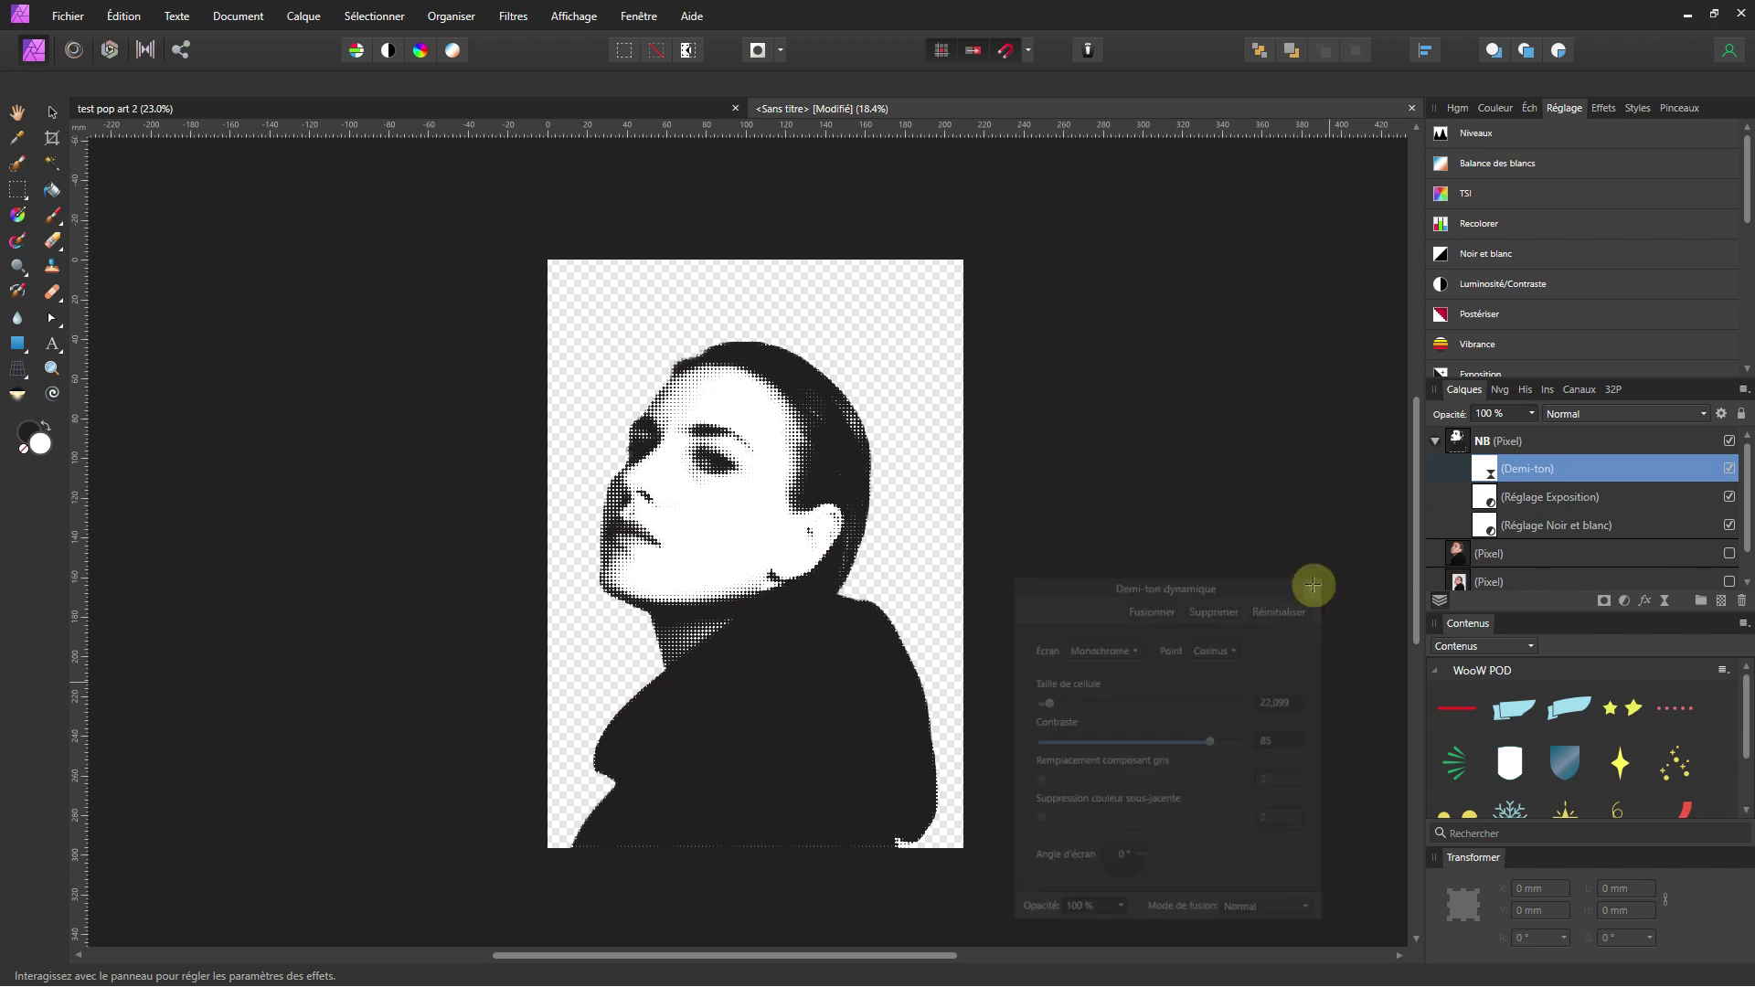
click(1436, 441)
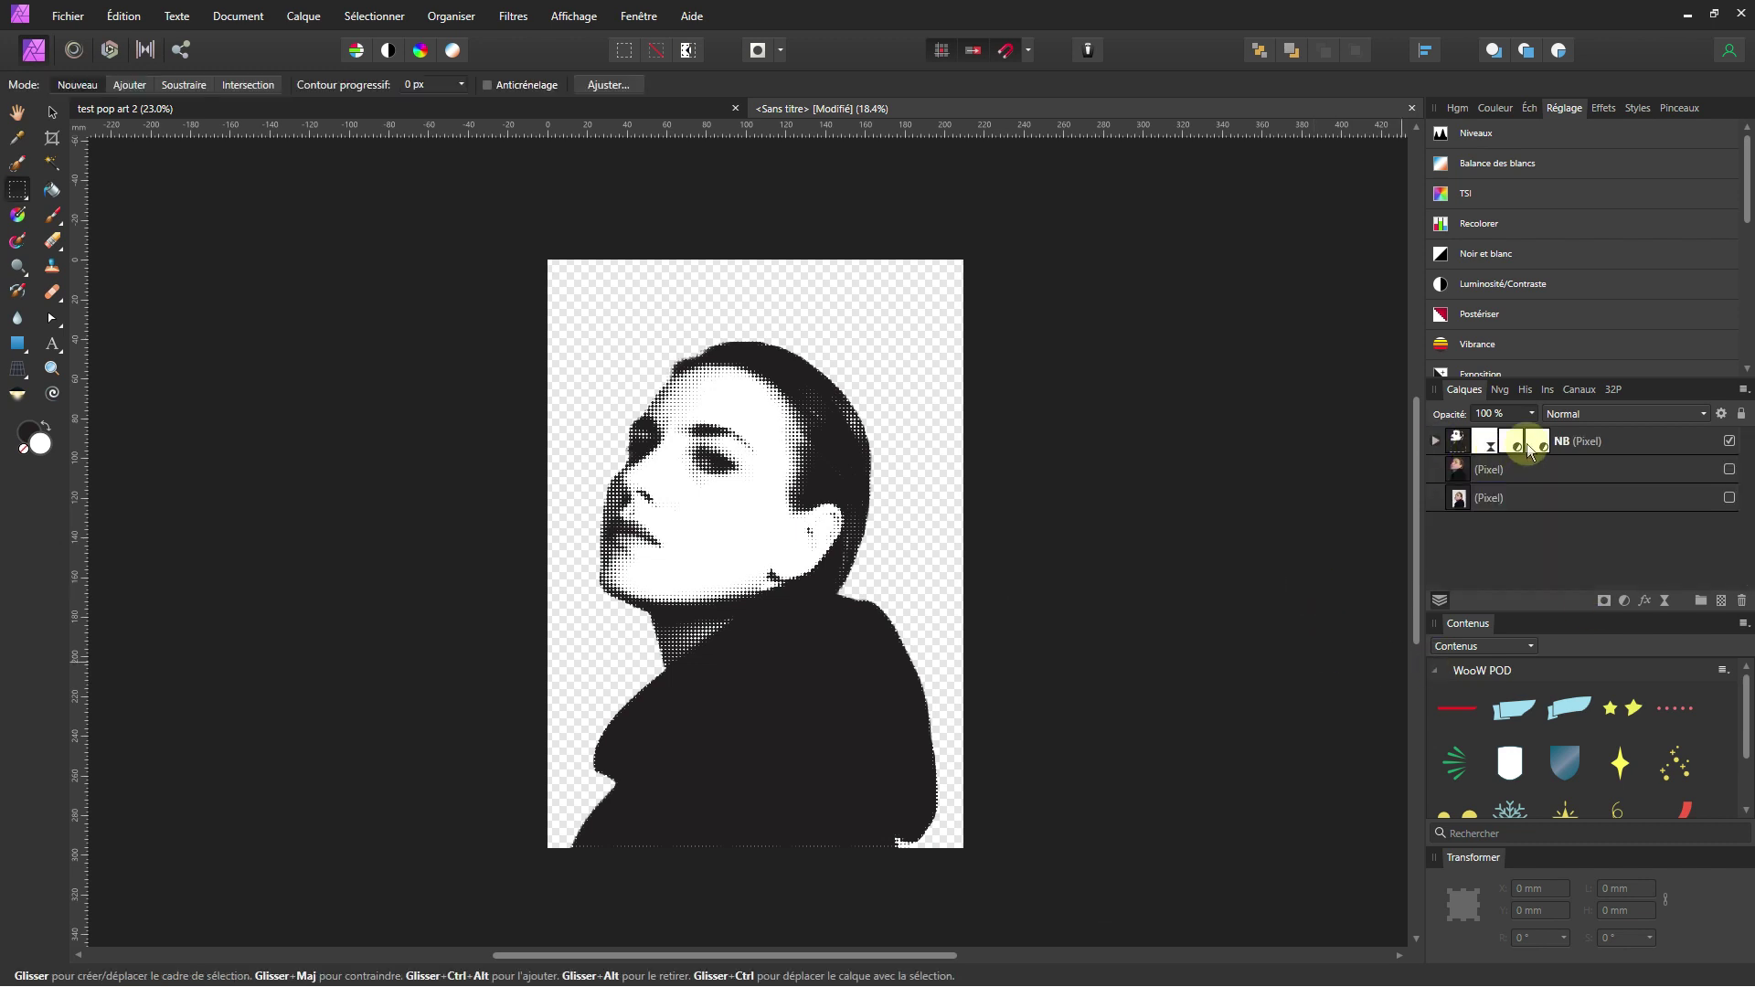
click(1729, 470)
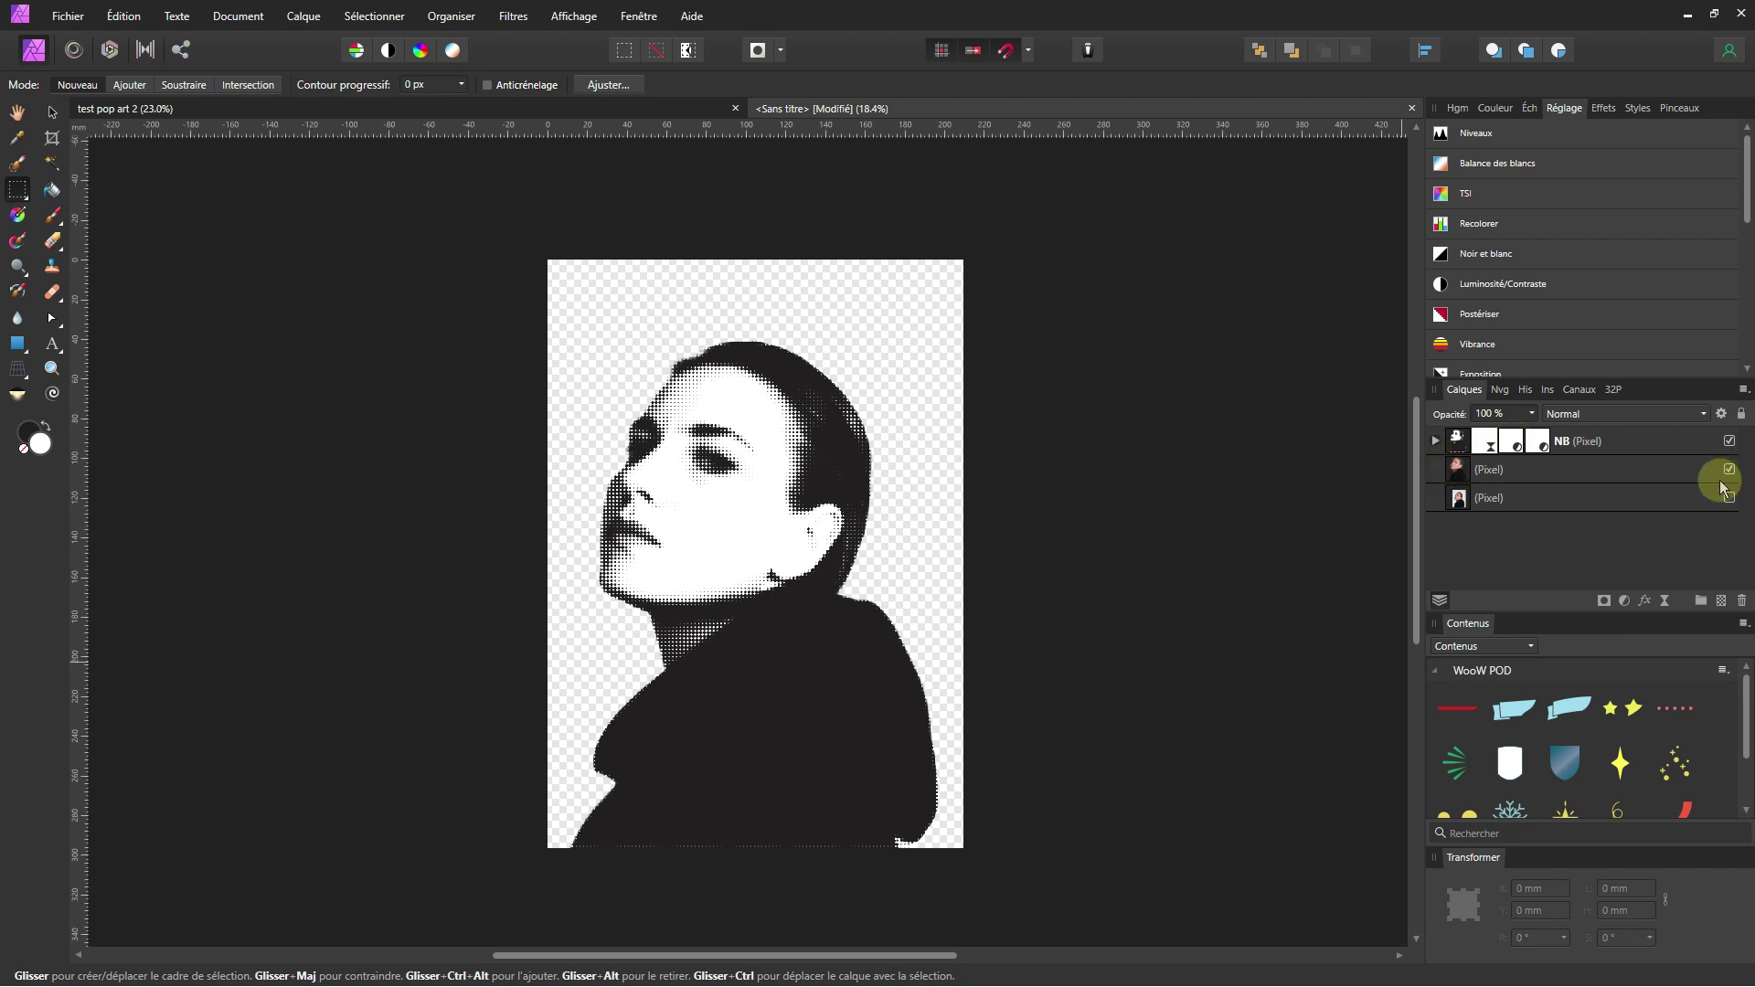
Set the NB halftone layer's blend mode to Produit (Multiply).
click(1638, 443)
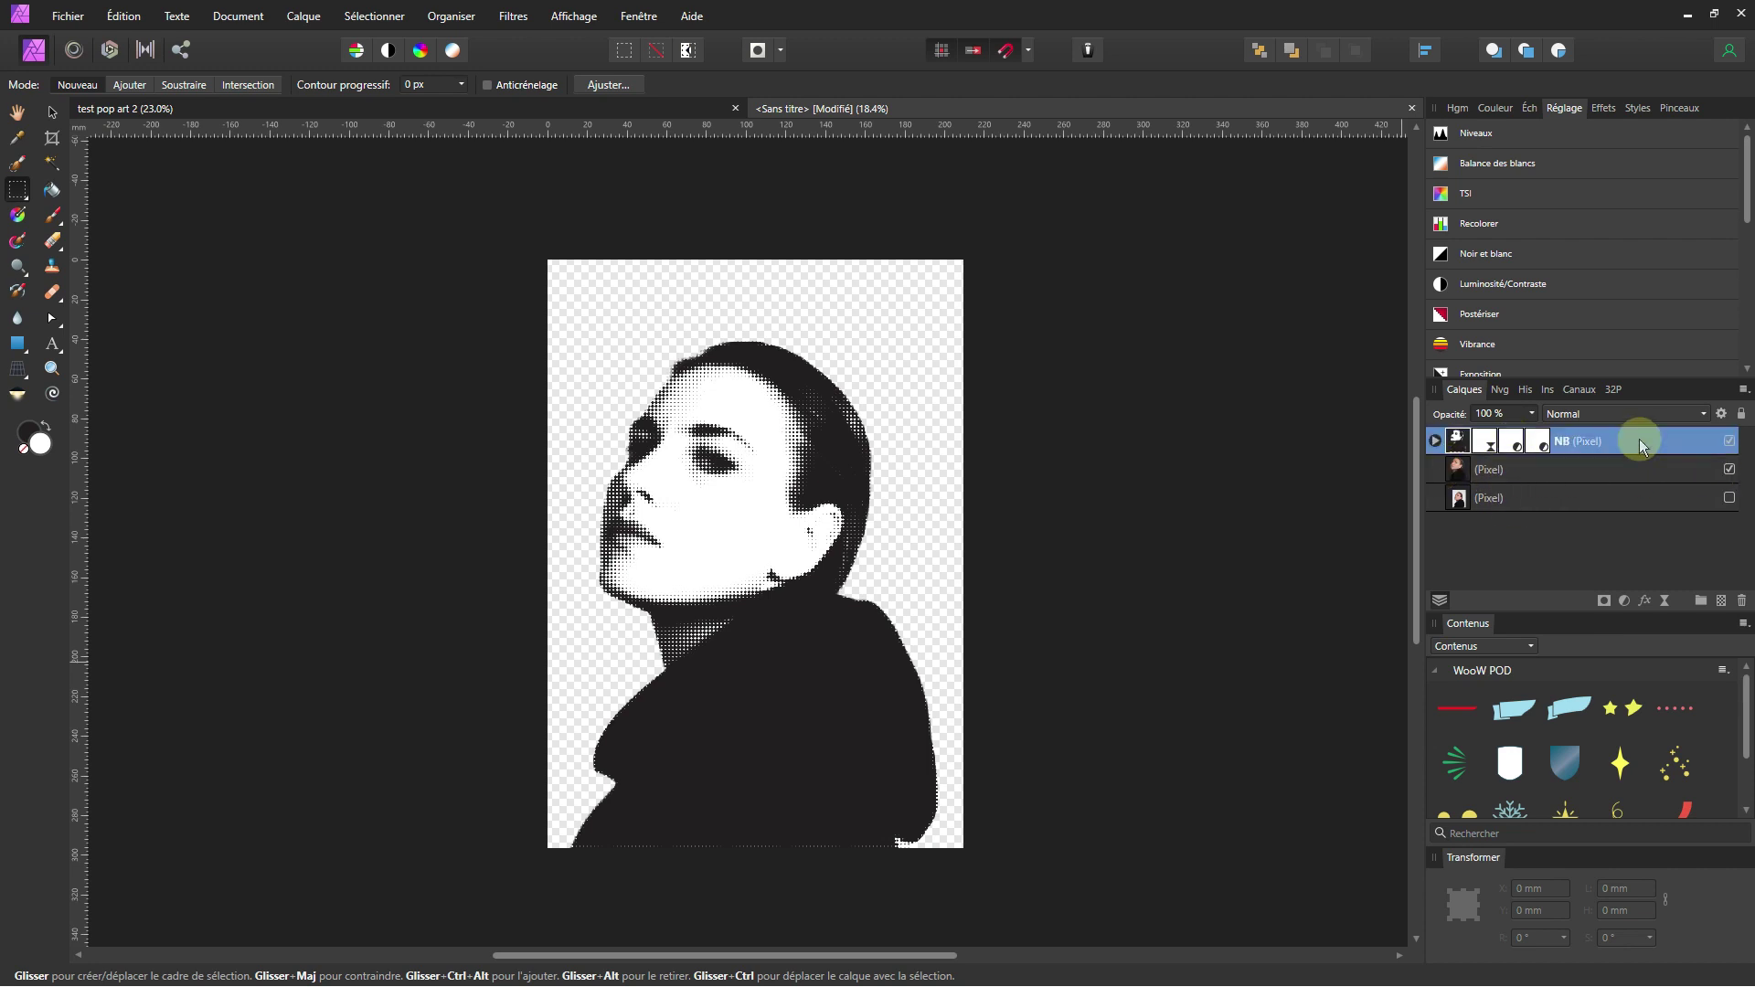
click(1574, 416)
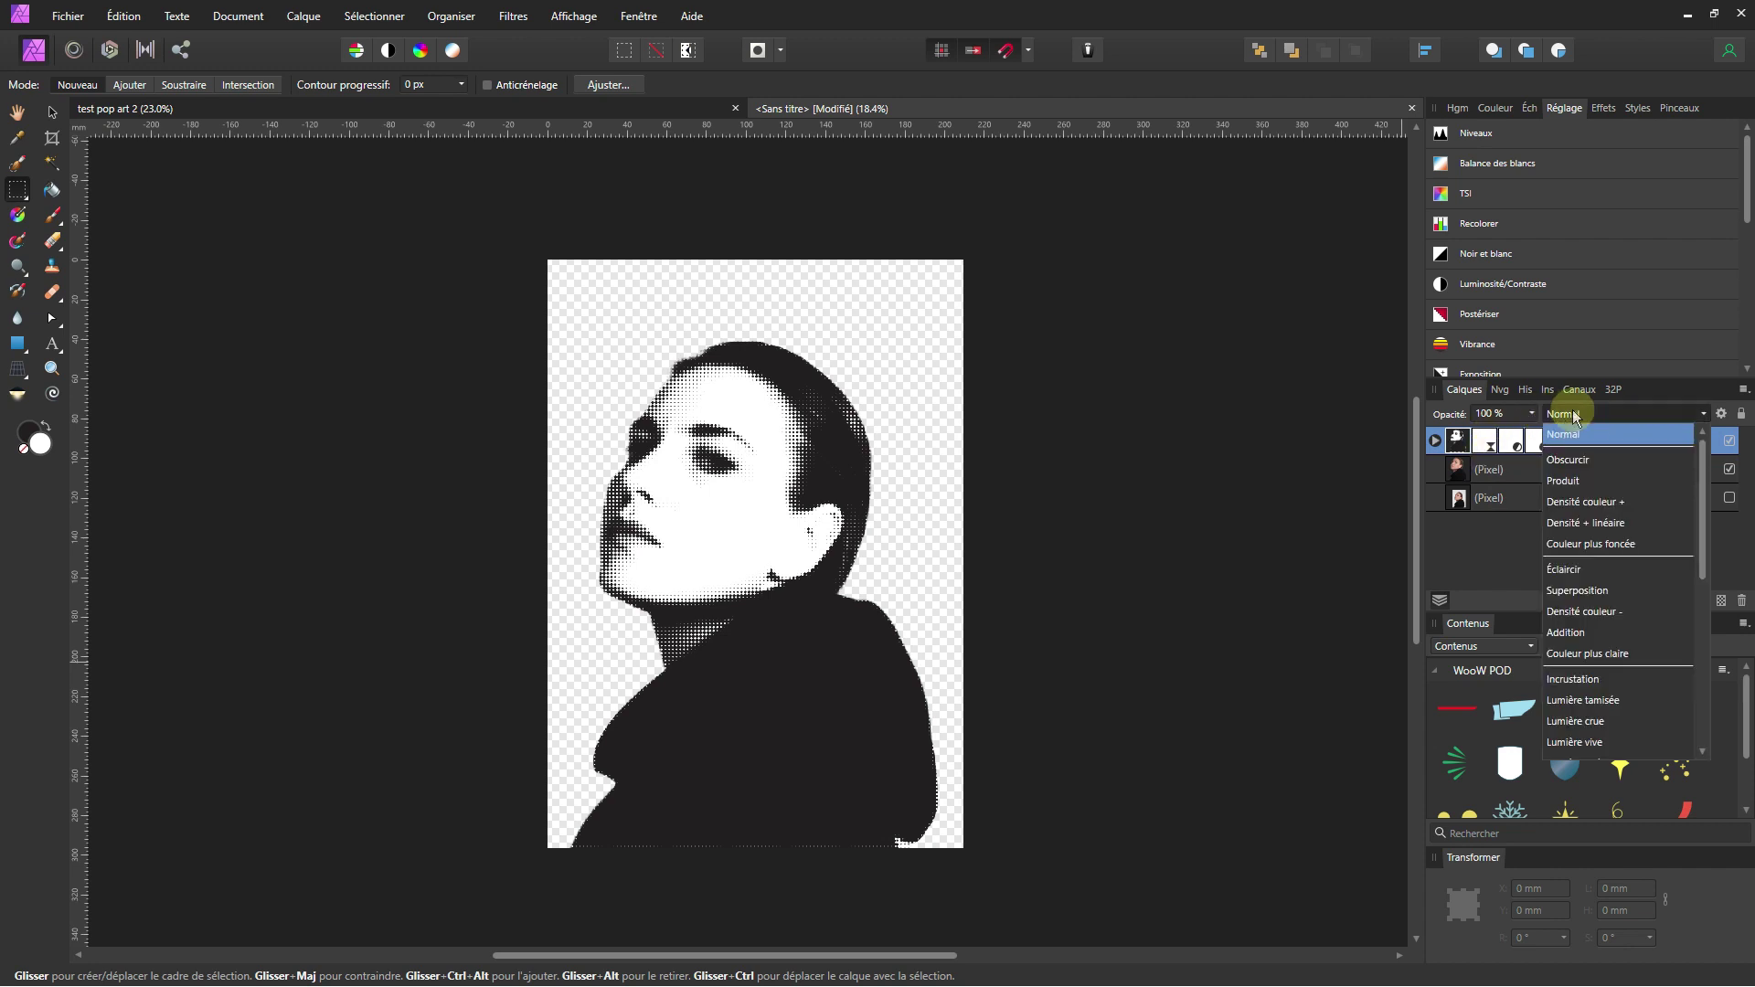
click(1574, 482)
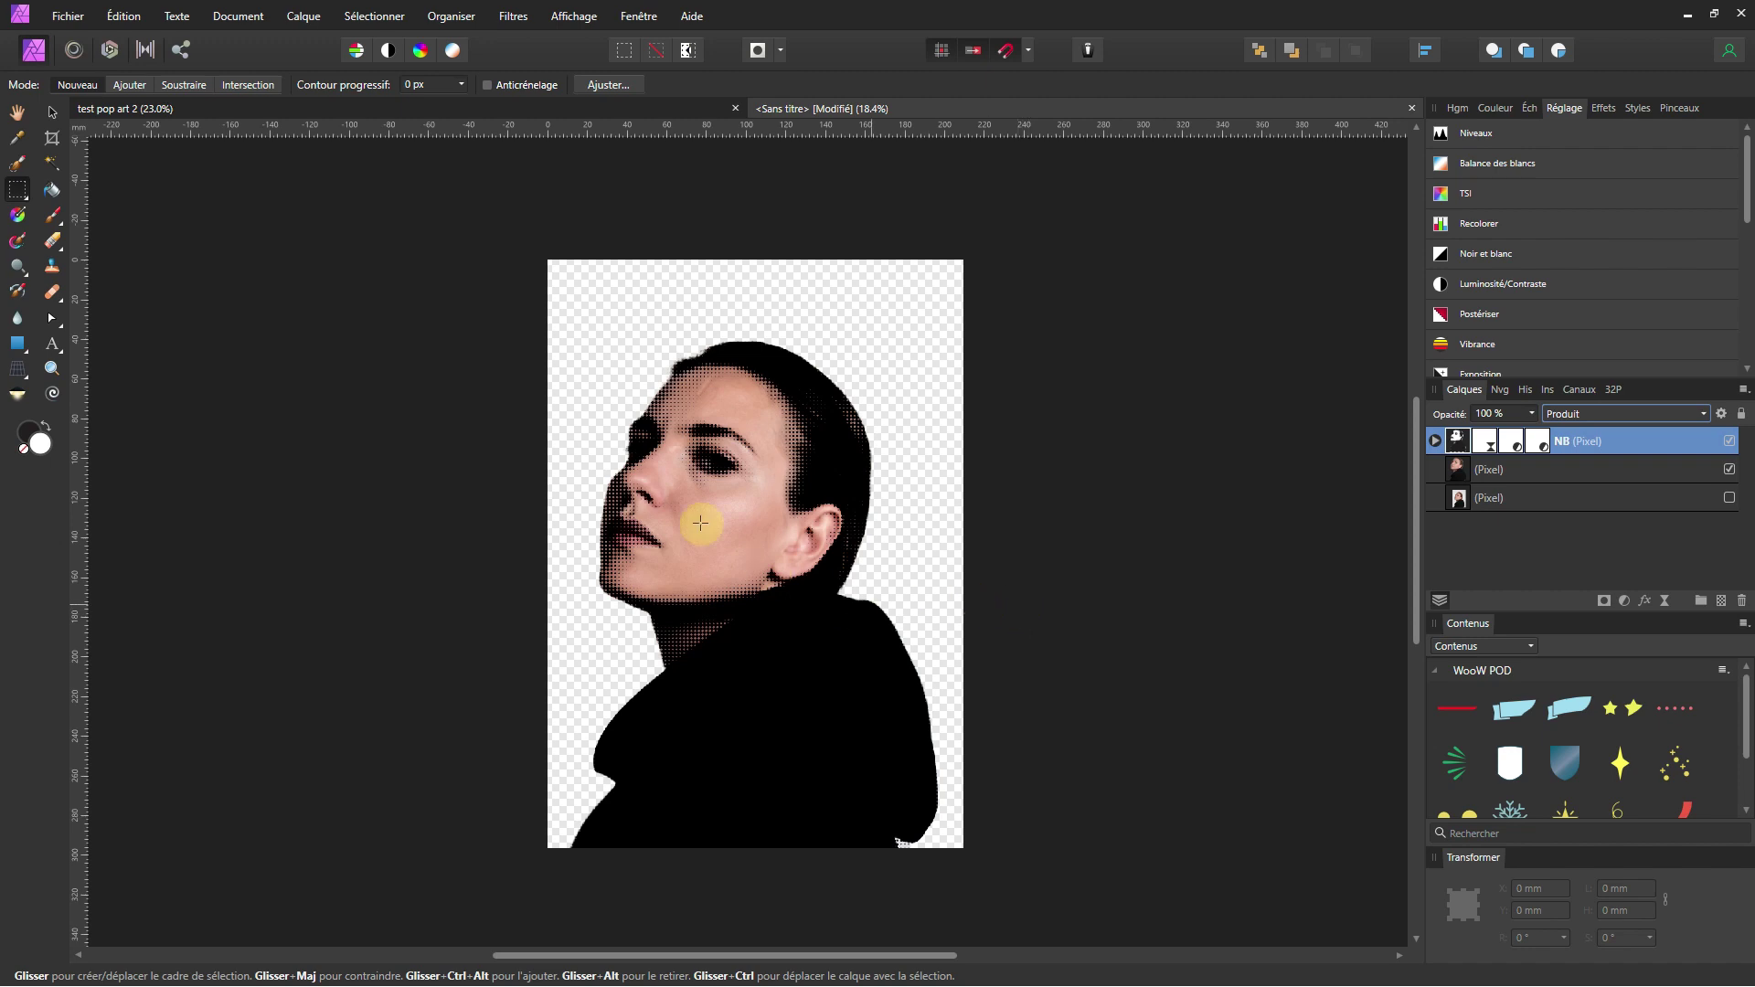
scroll(699, 502, up, 3)
scroll(757, 471, down, 3)
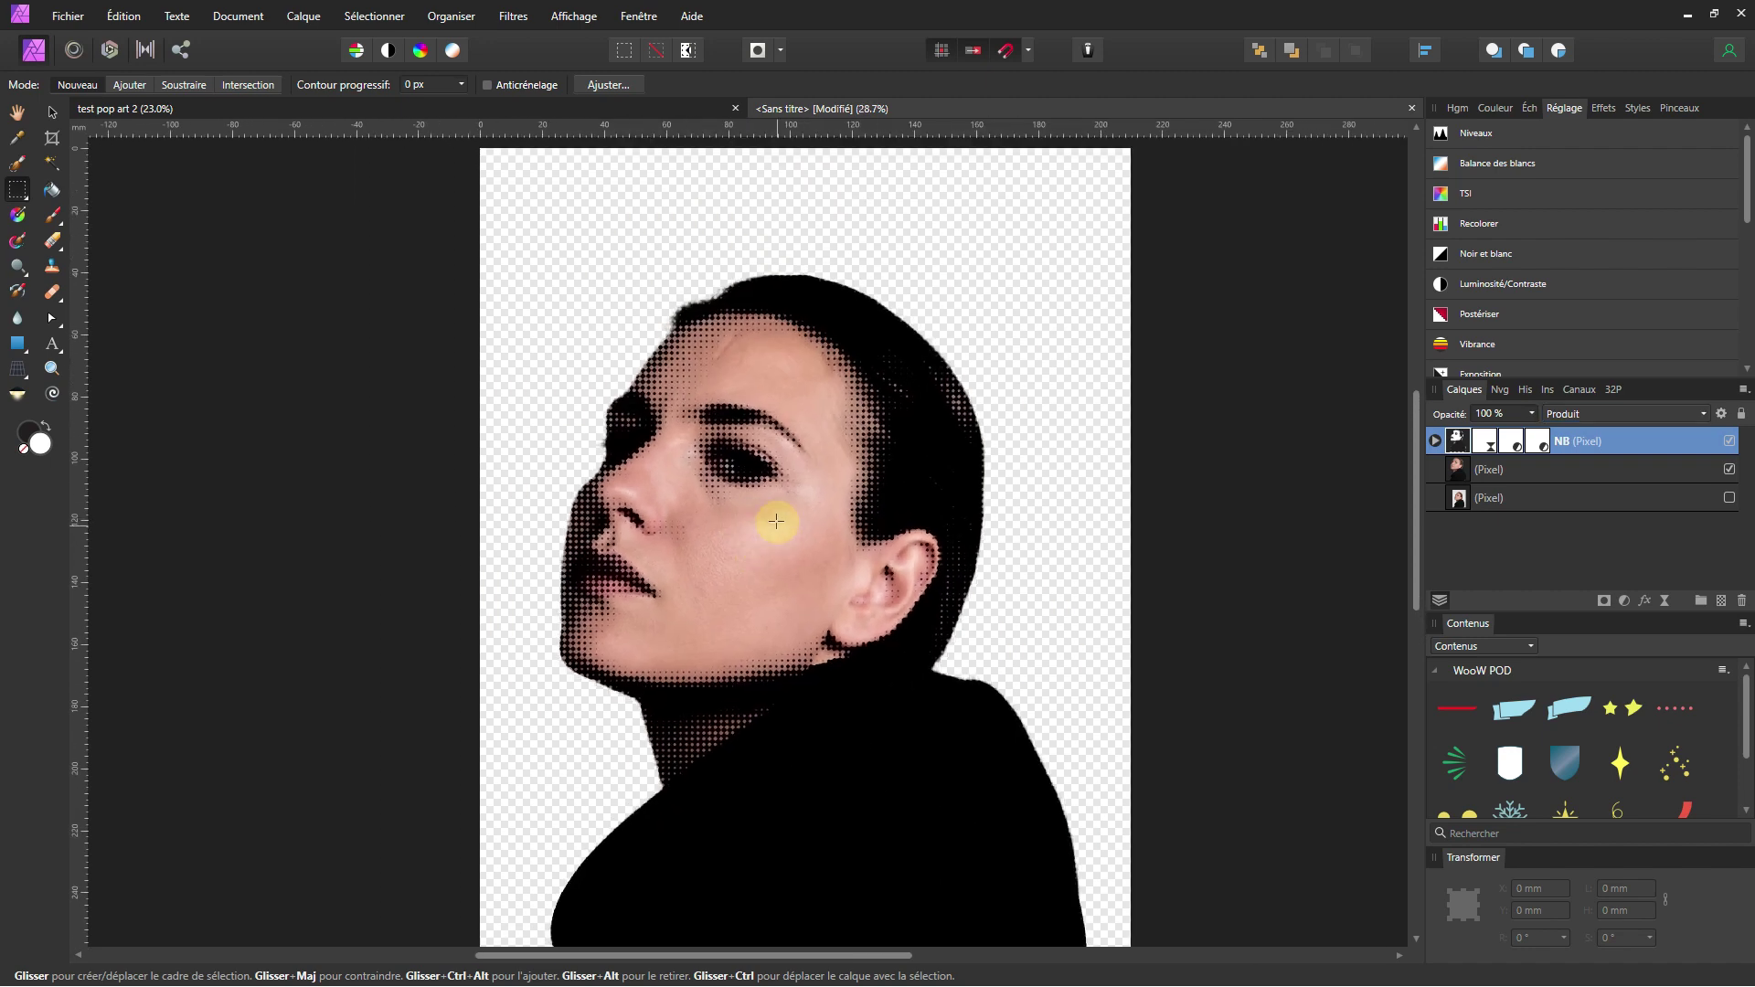
drag(776, 525, 783, 494)
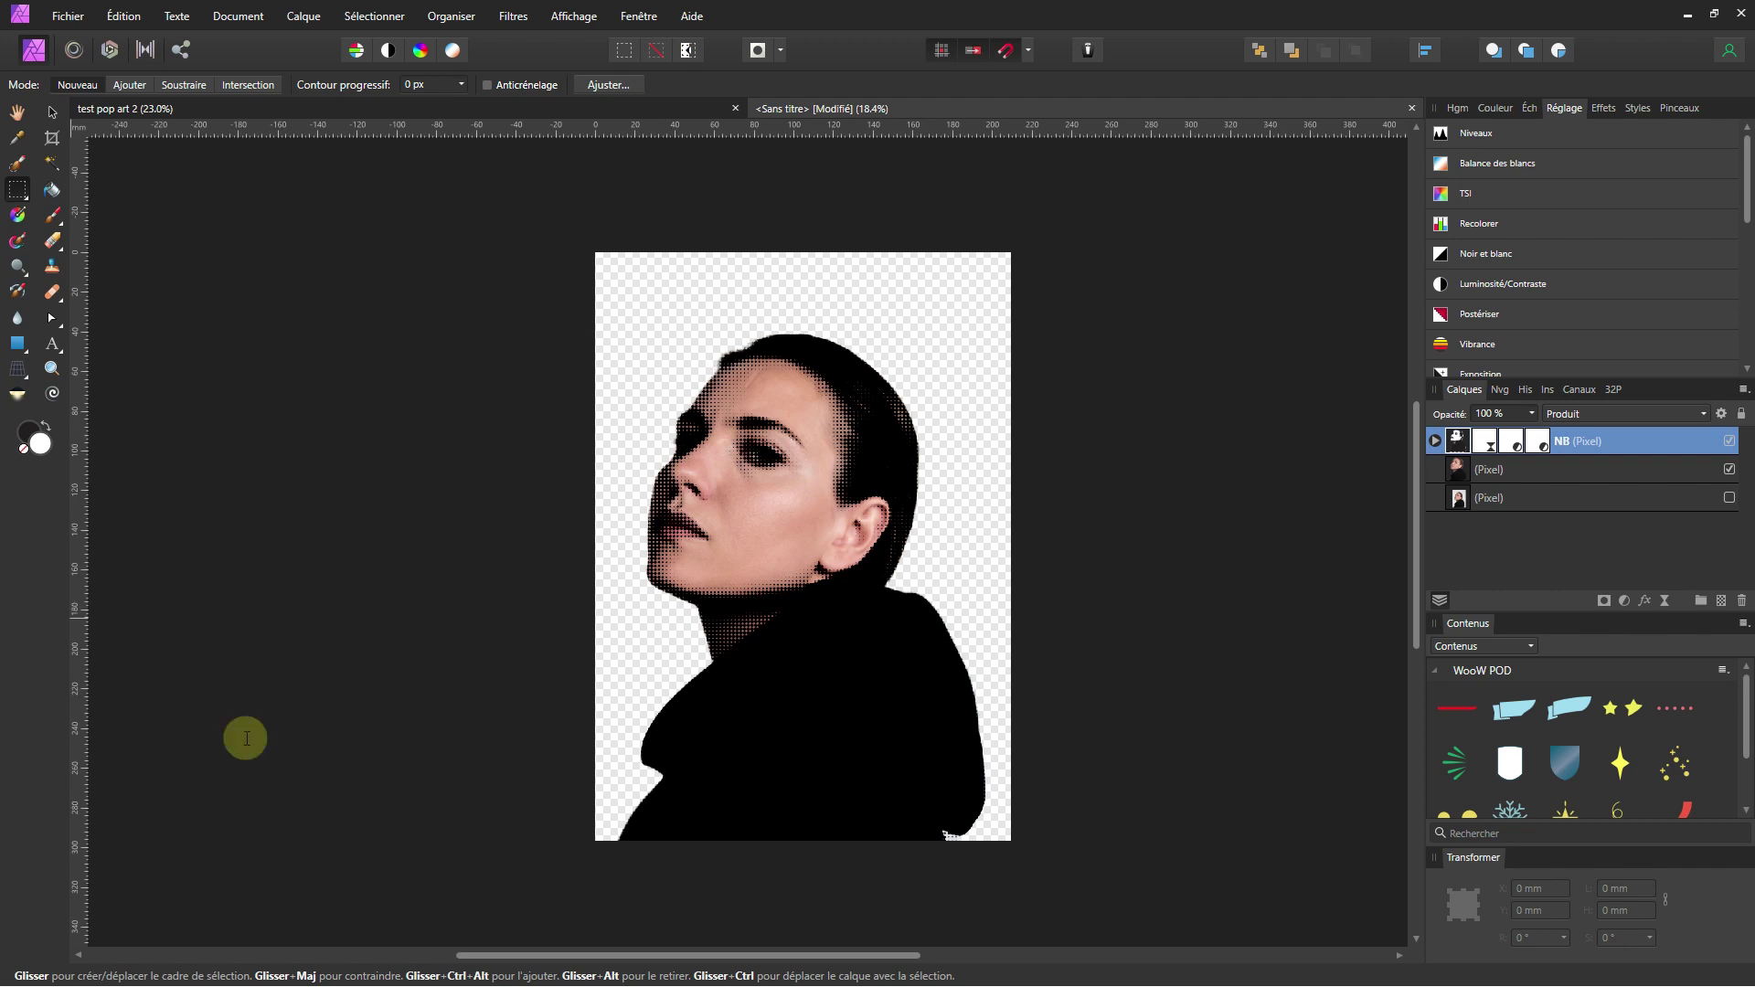
Add an 11-level Postériser adjustment to the colour portrait and nest it in the Pixel layer.
click(1500, 472)
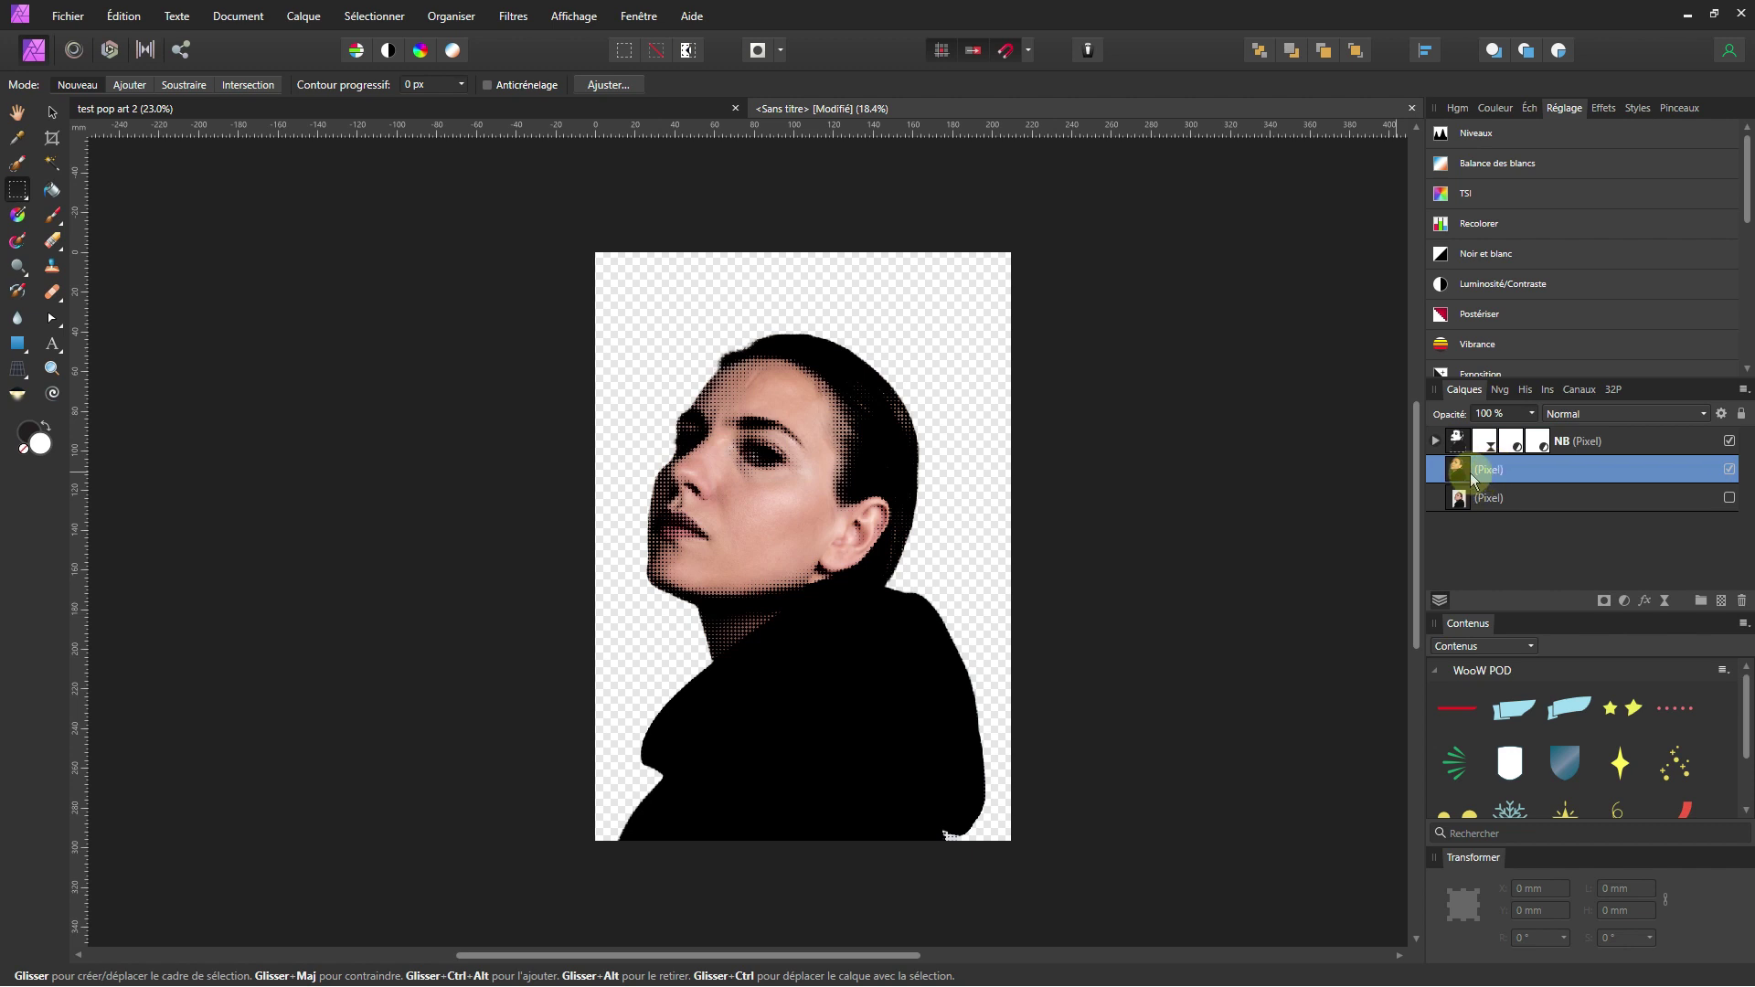
click(1625, 600)
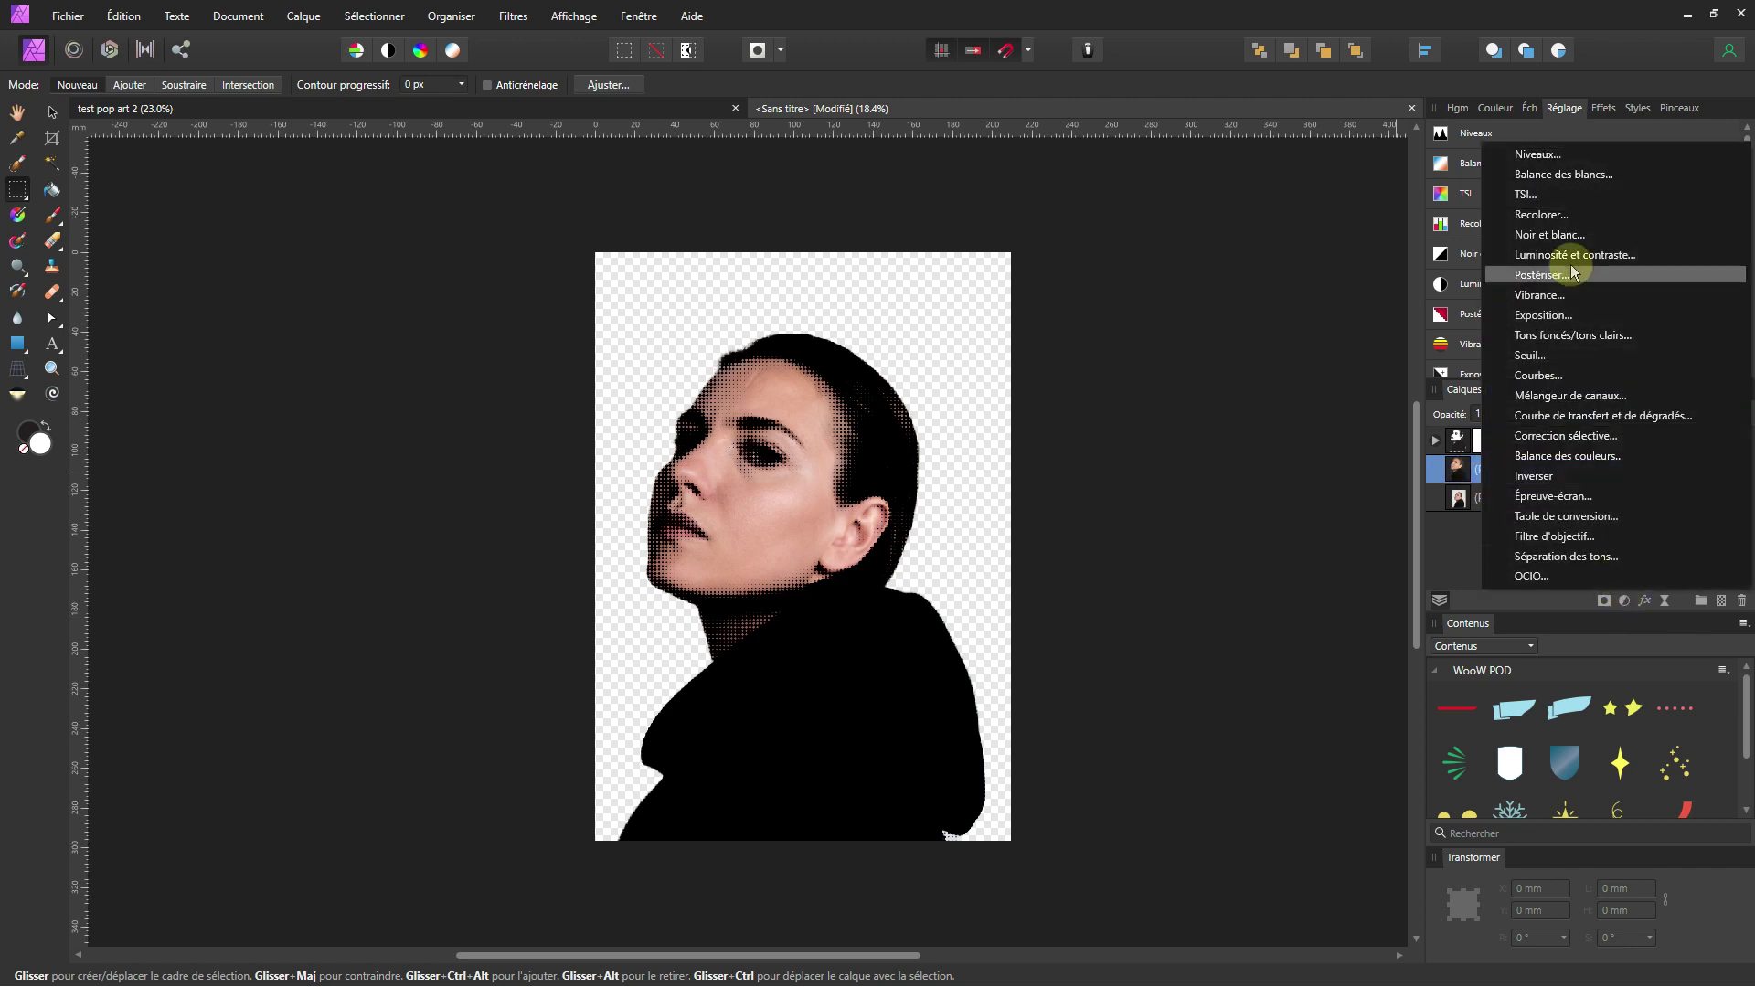
click(1556, 276)
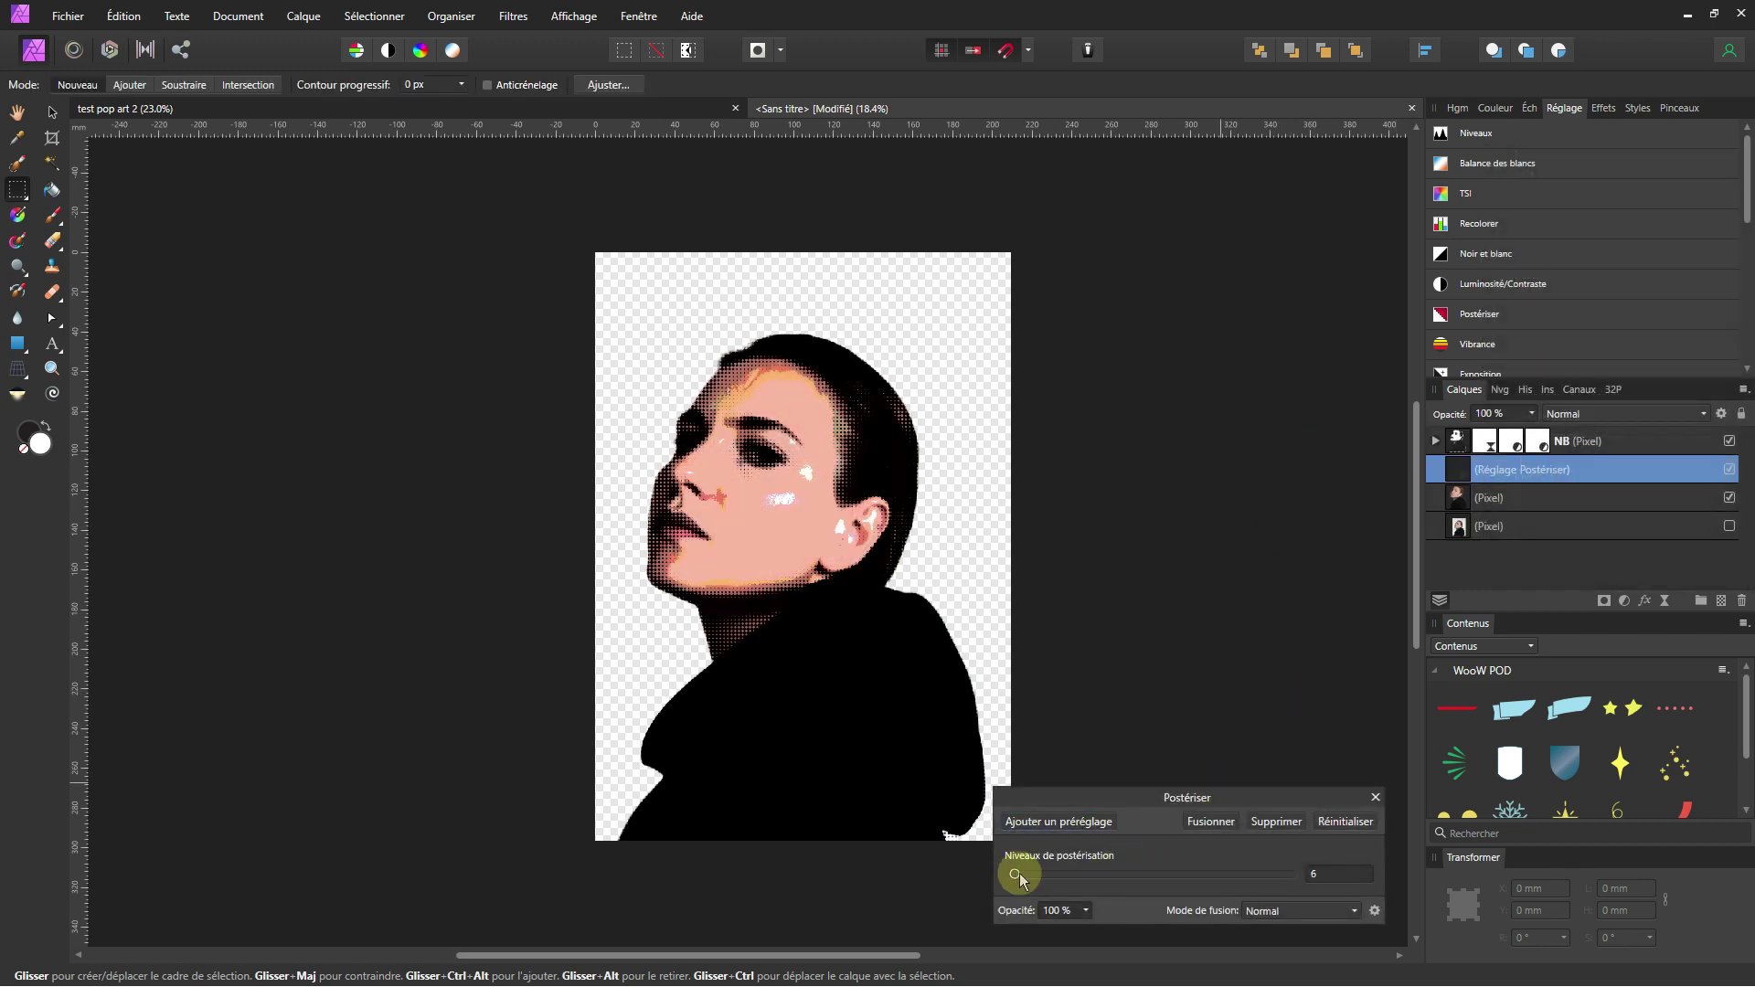
drag(1011, 874, 1017, 879)
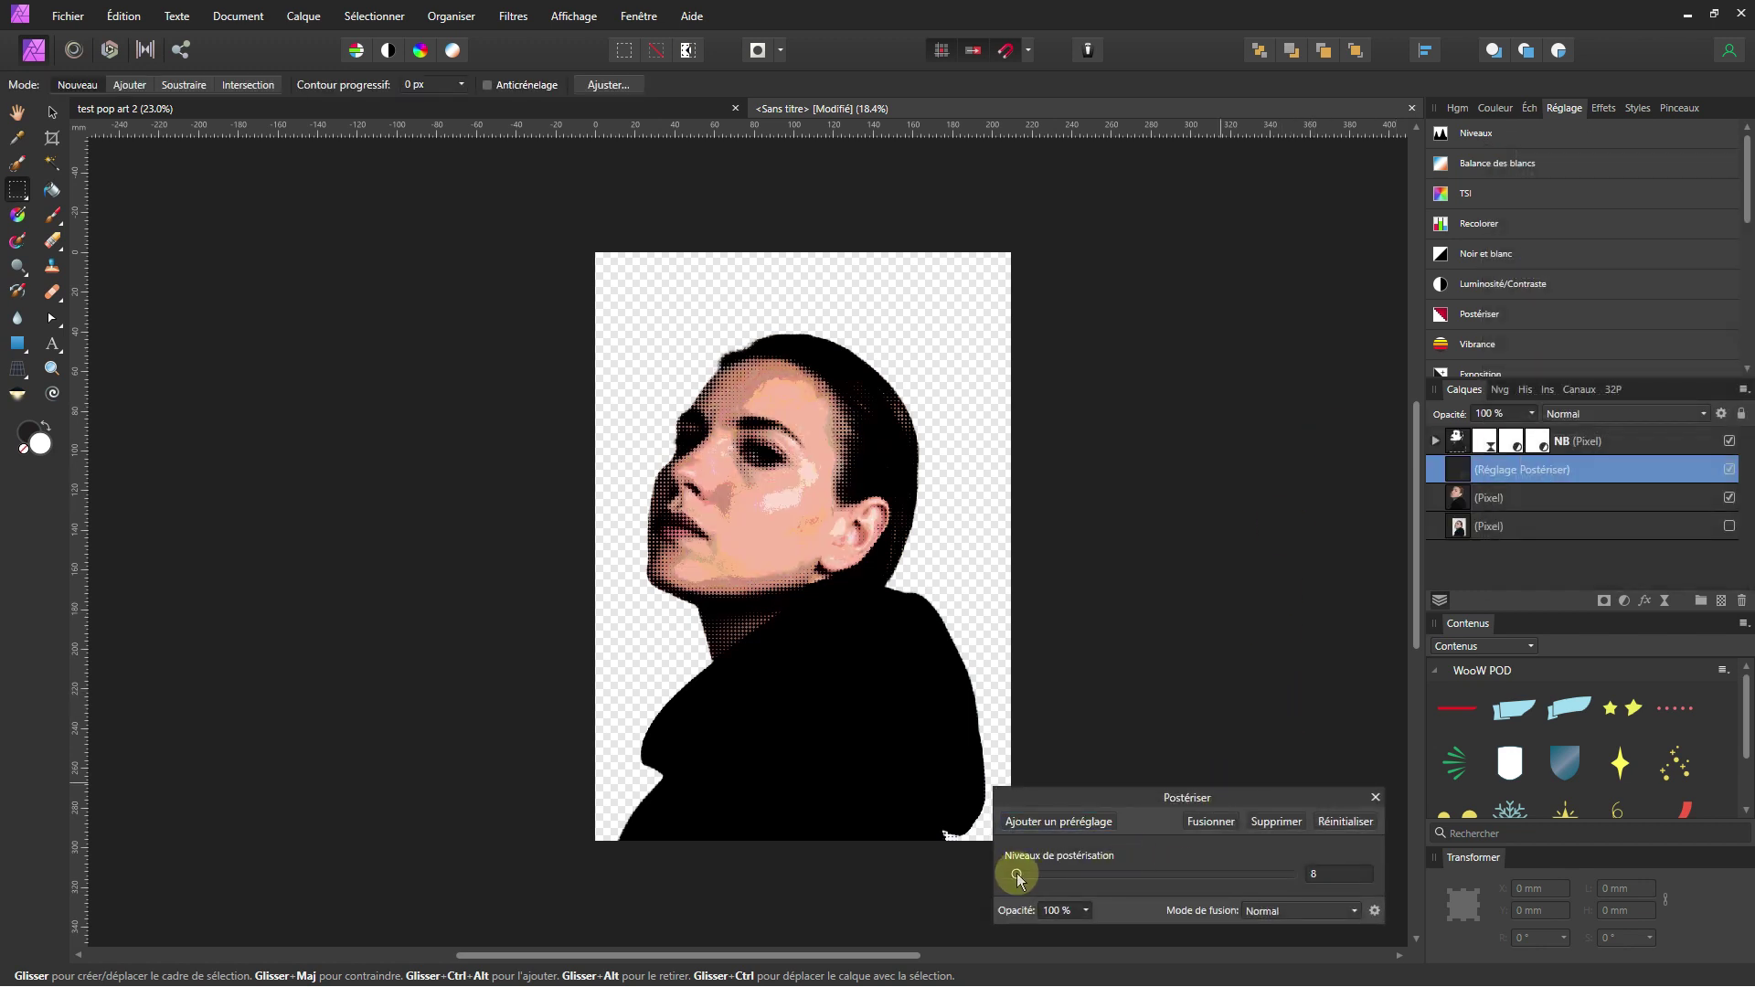
scroll(726, 458, up, 2)
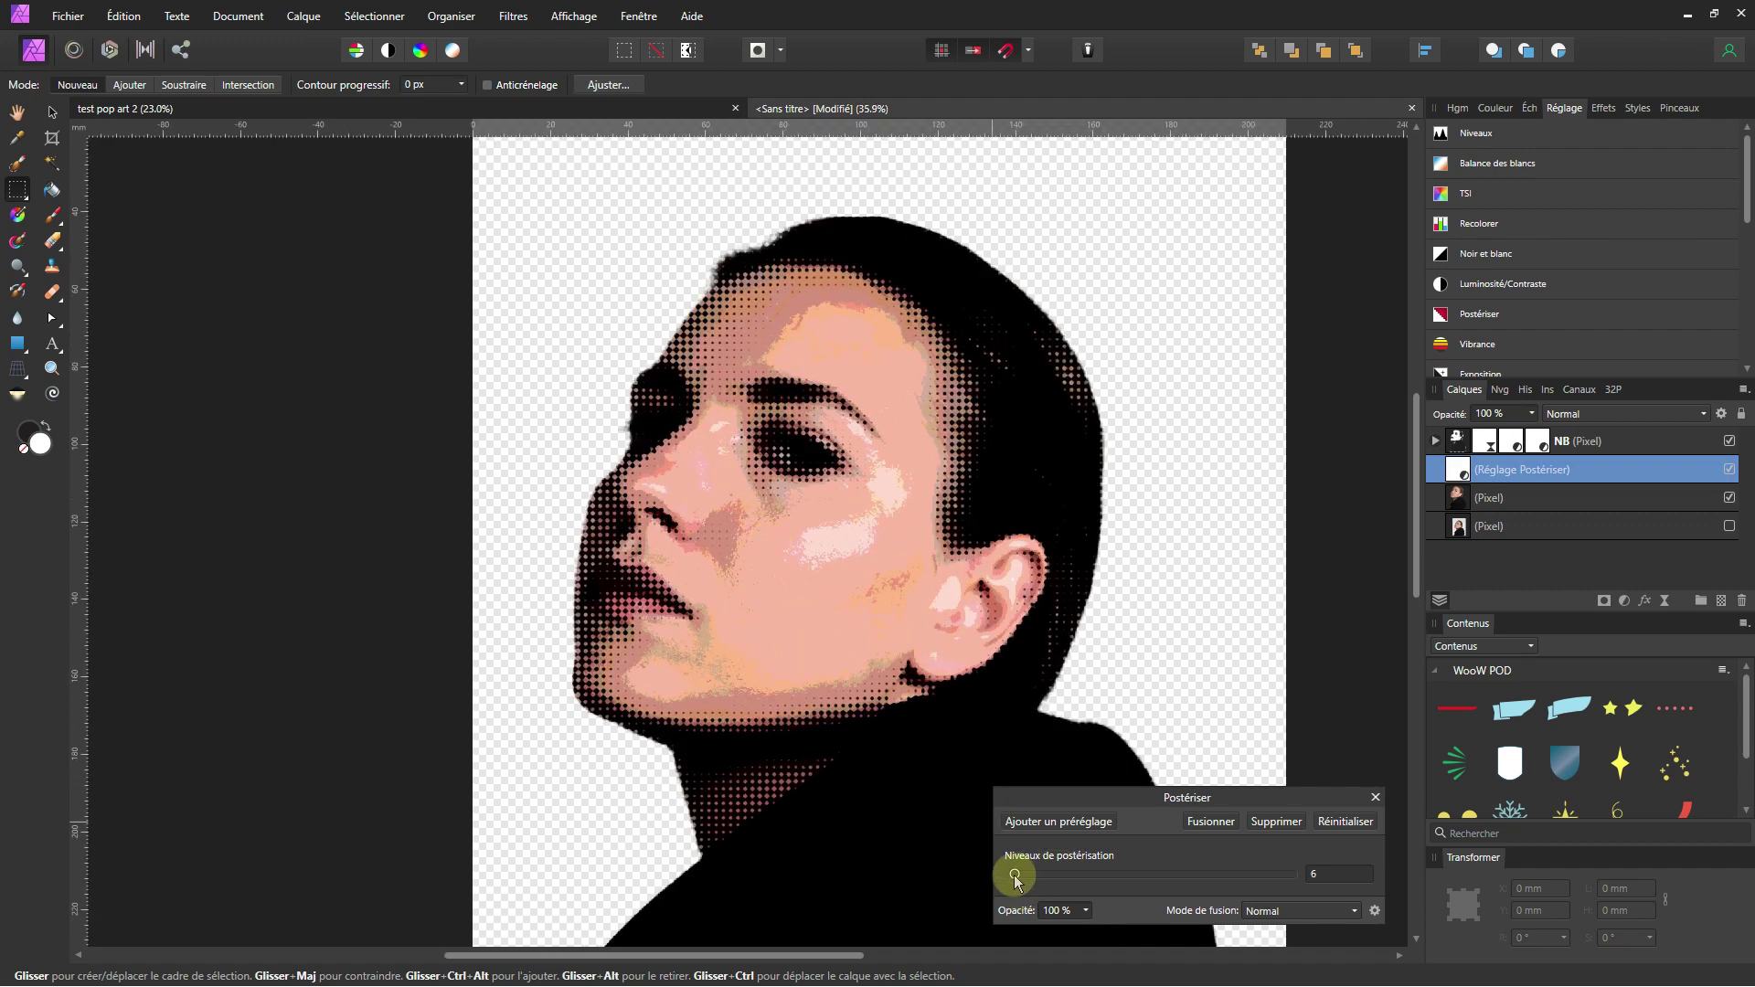
drag(1014, 880, 1022, 879)
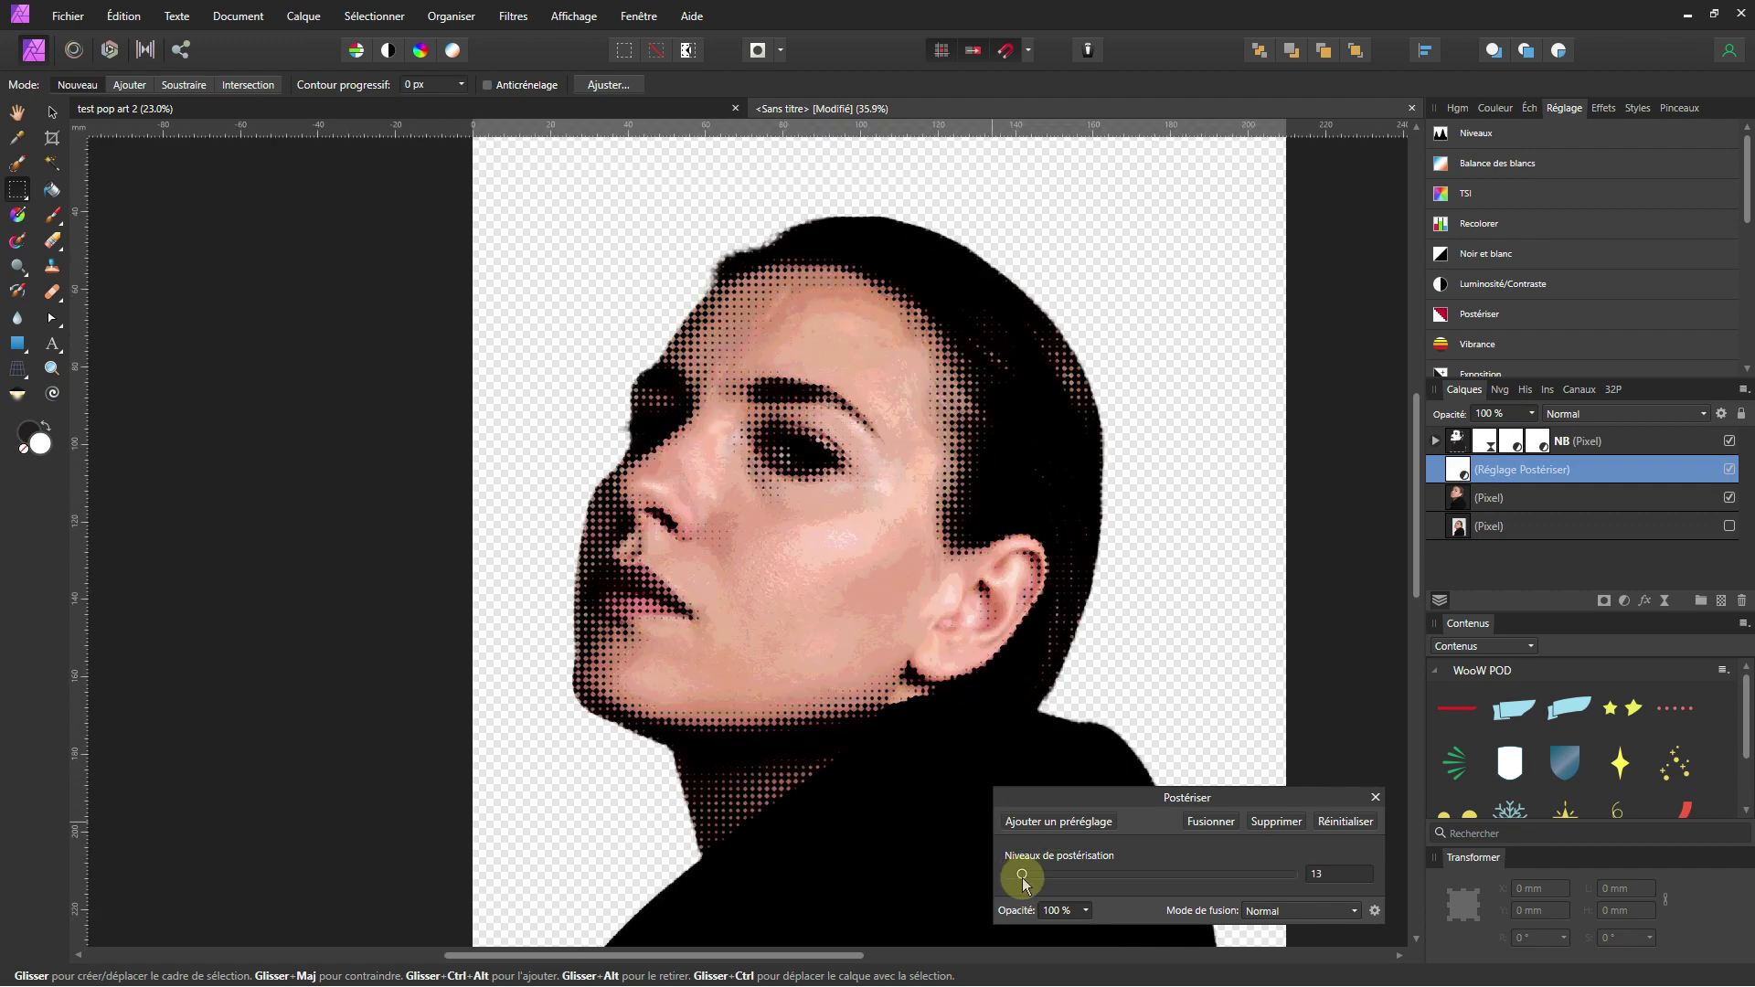
drag(1022, 880, 1021, 879)
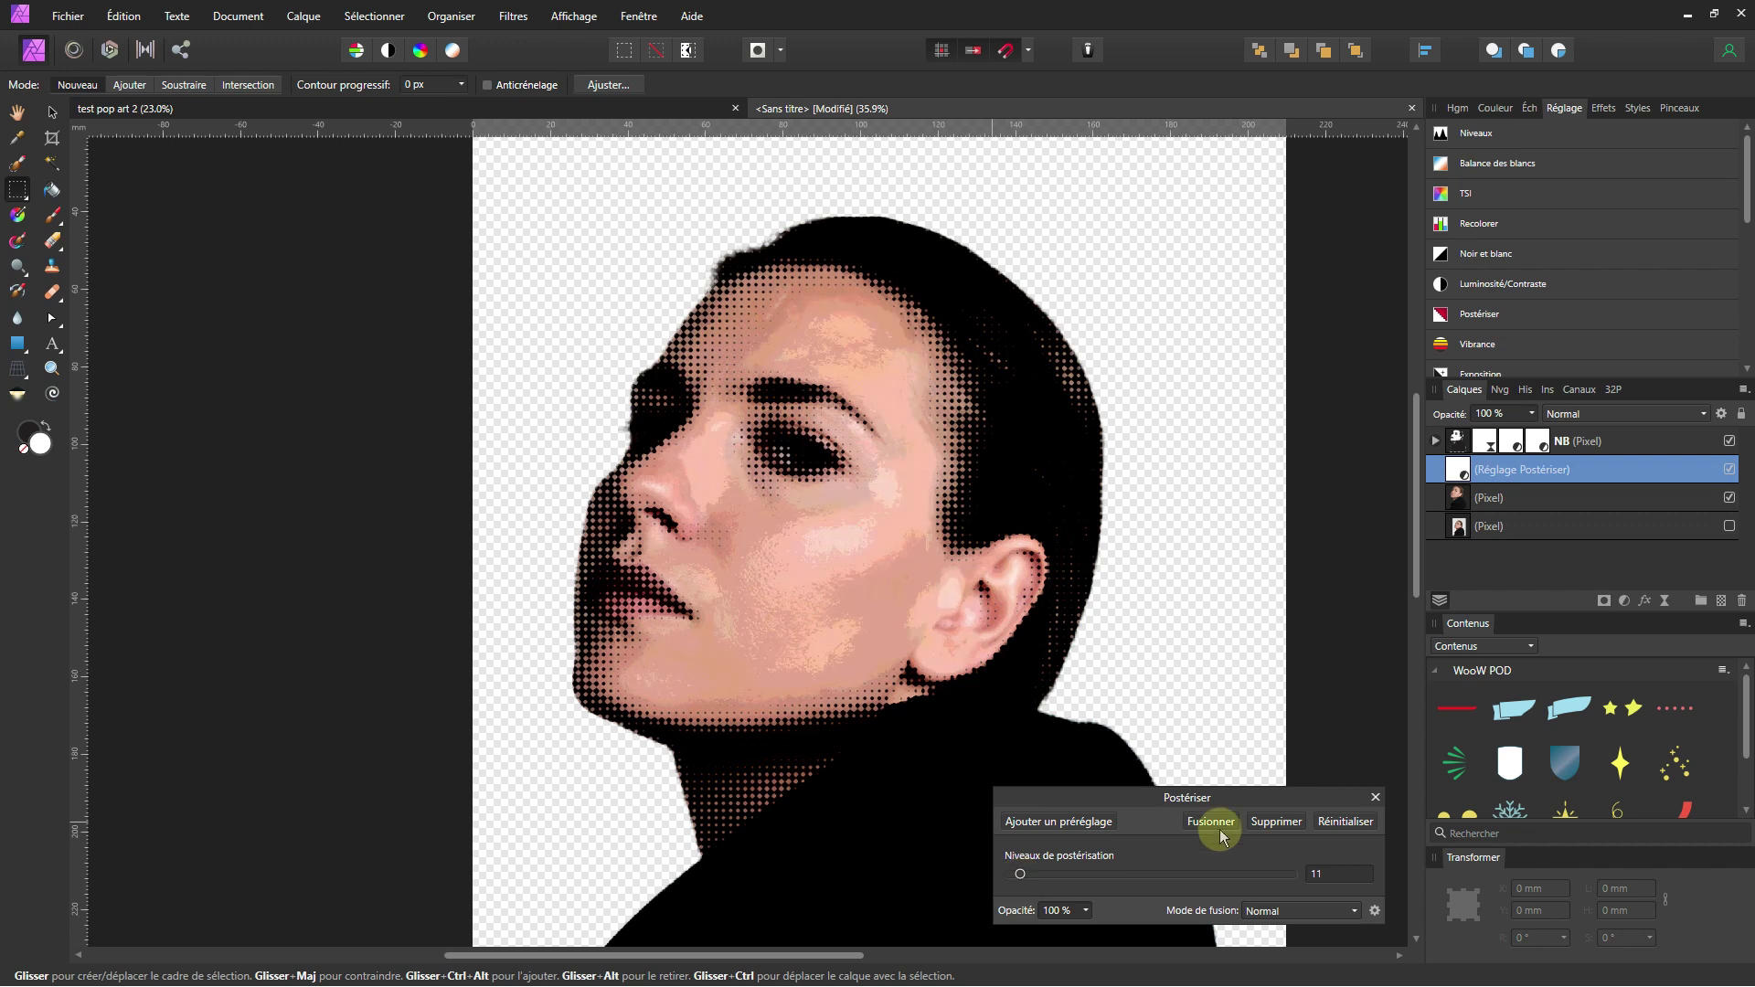
click(1375, 797)
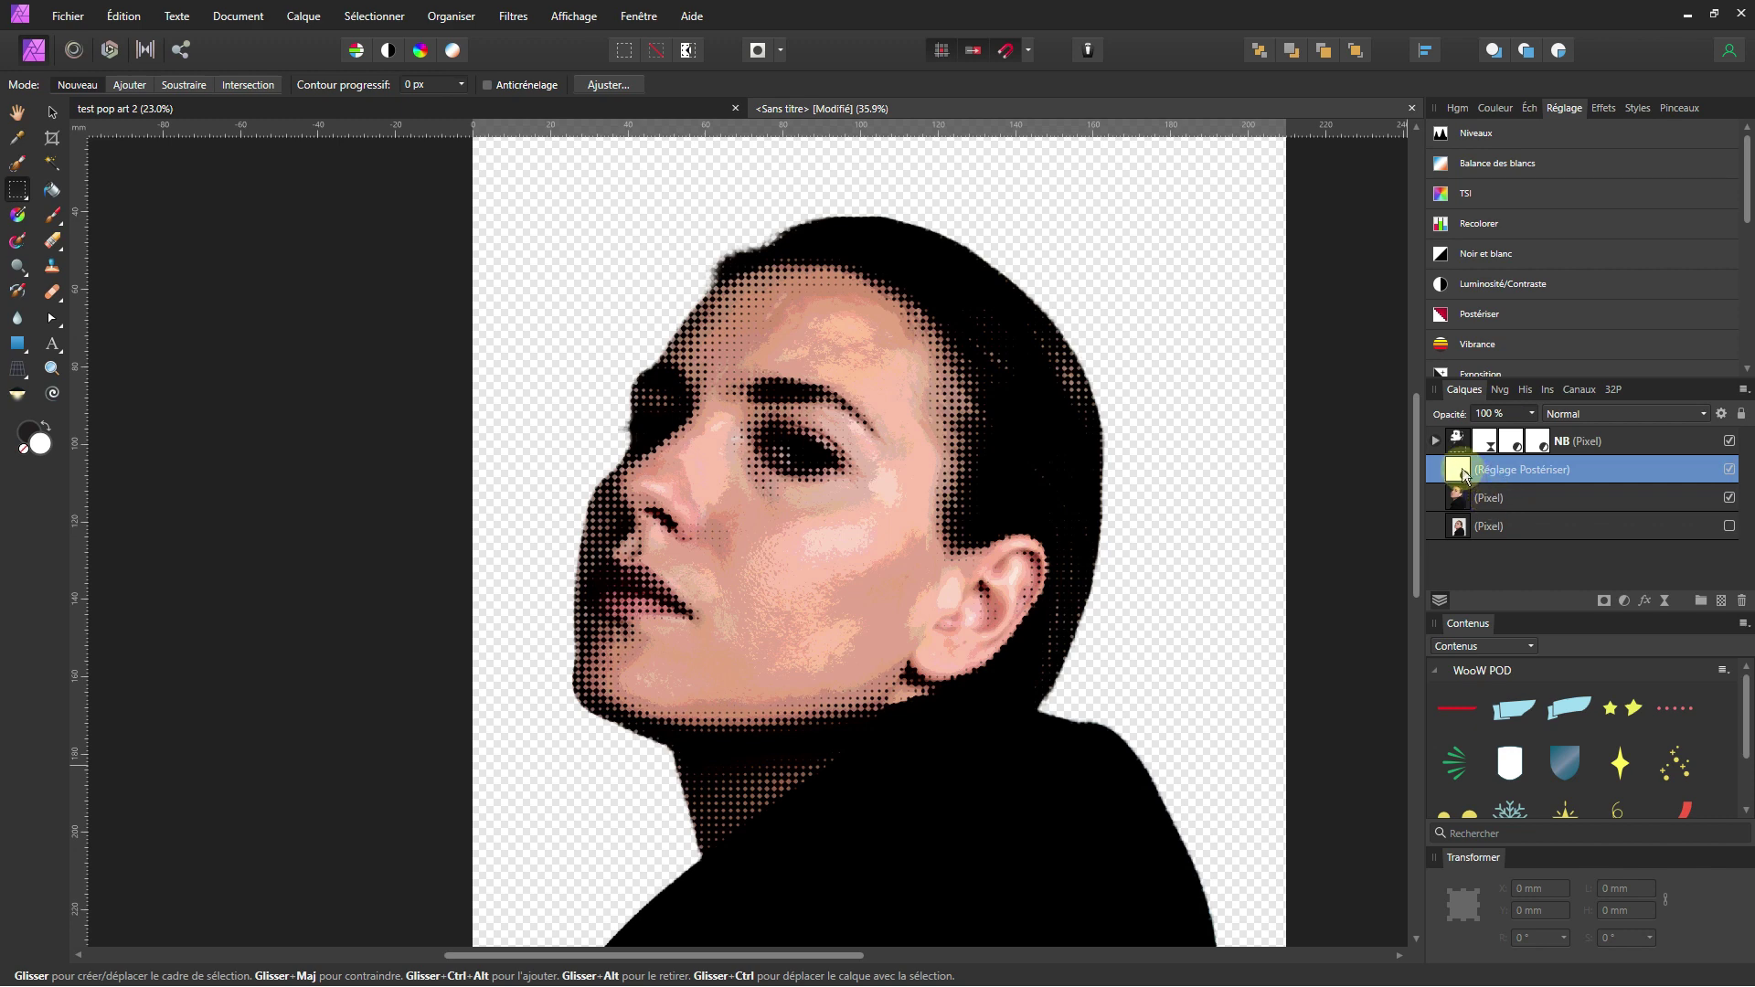
drag(1464, 503, 1462, 500)
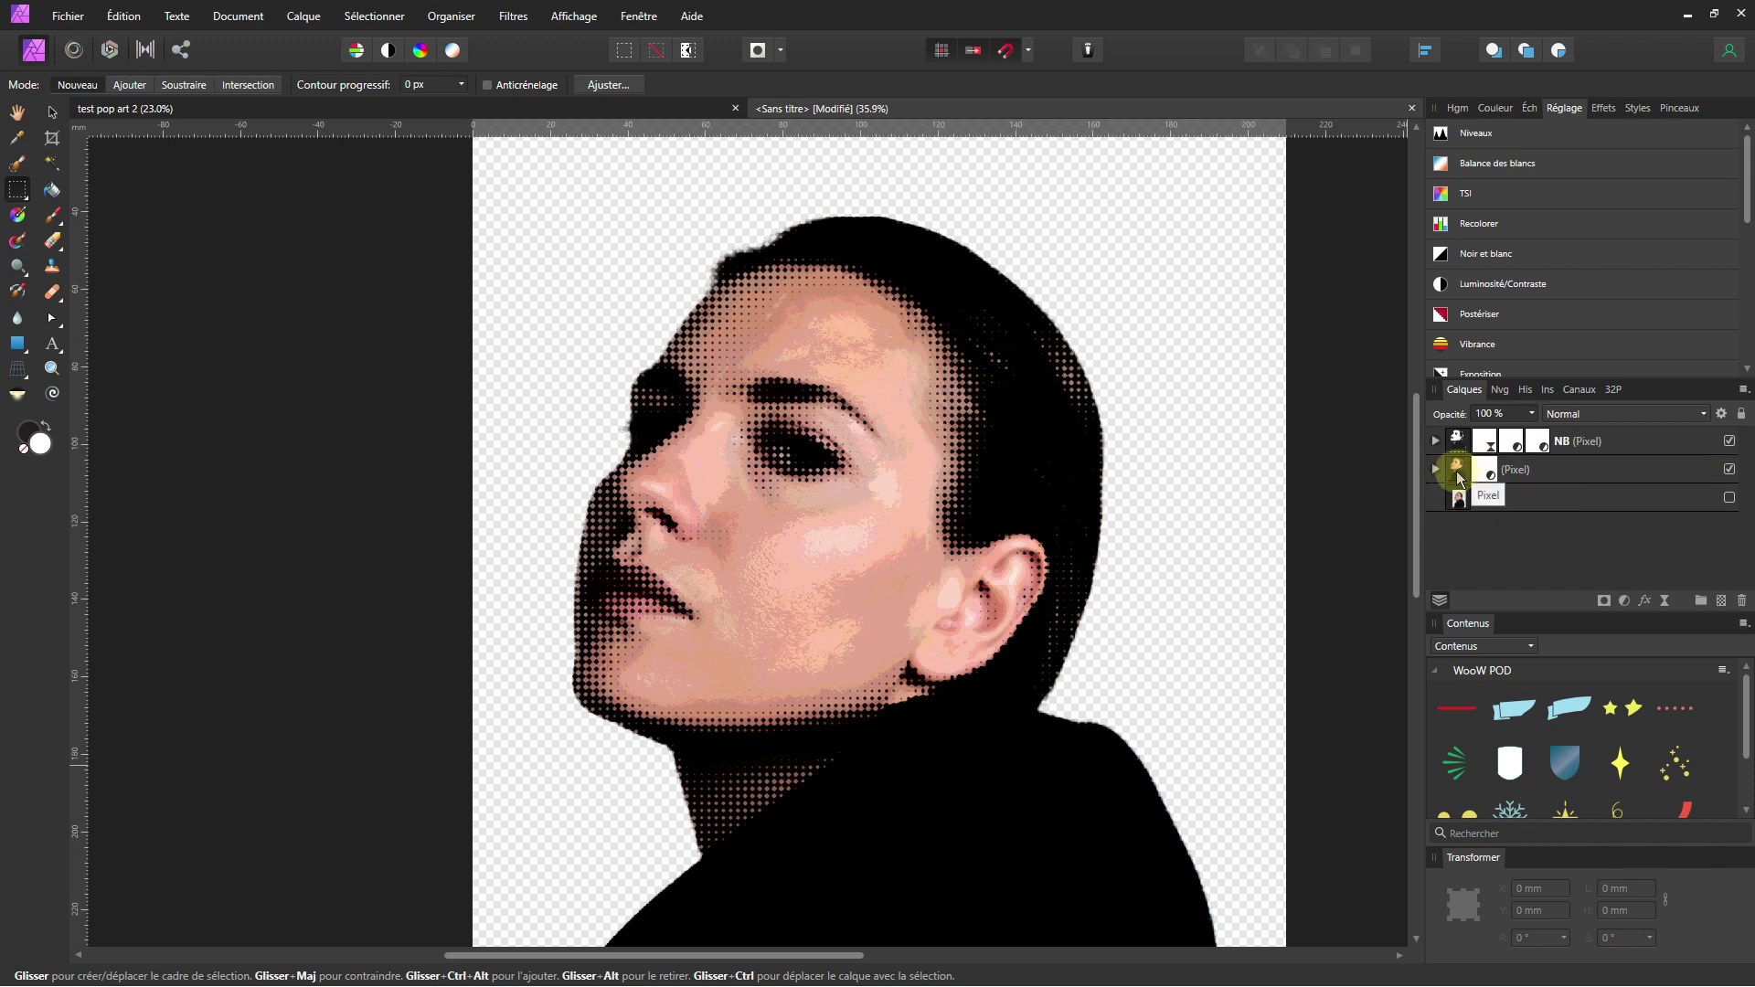
Add a Niveaux (Levels) adjustment to the colour photo with black level 21% and white level 91%.
click(1452, 471)
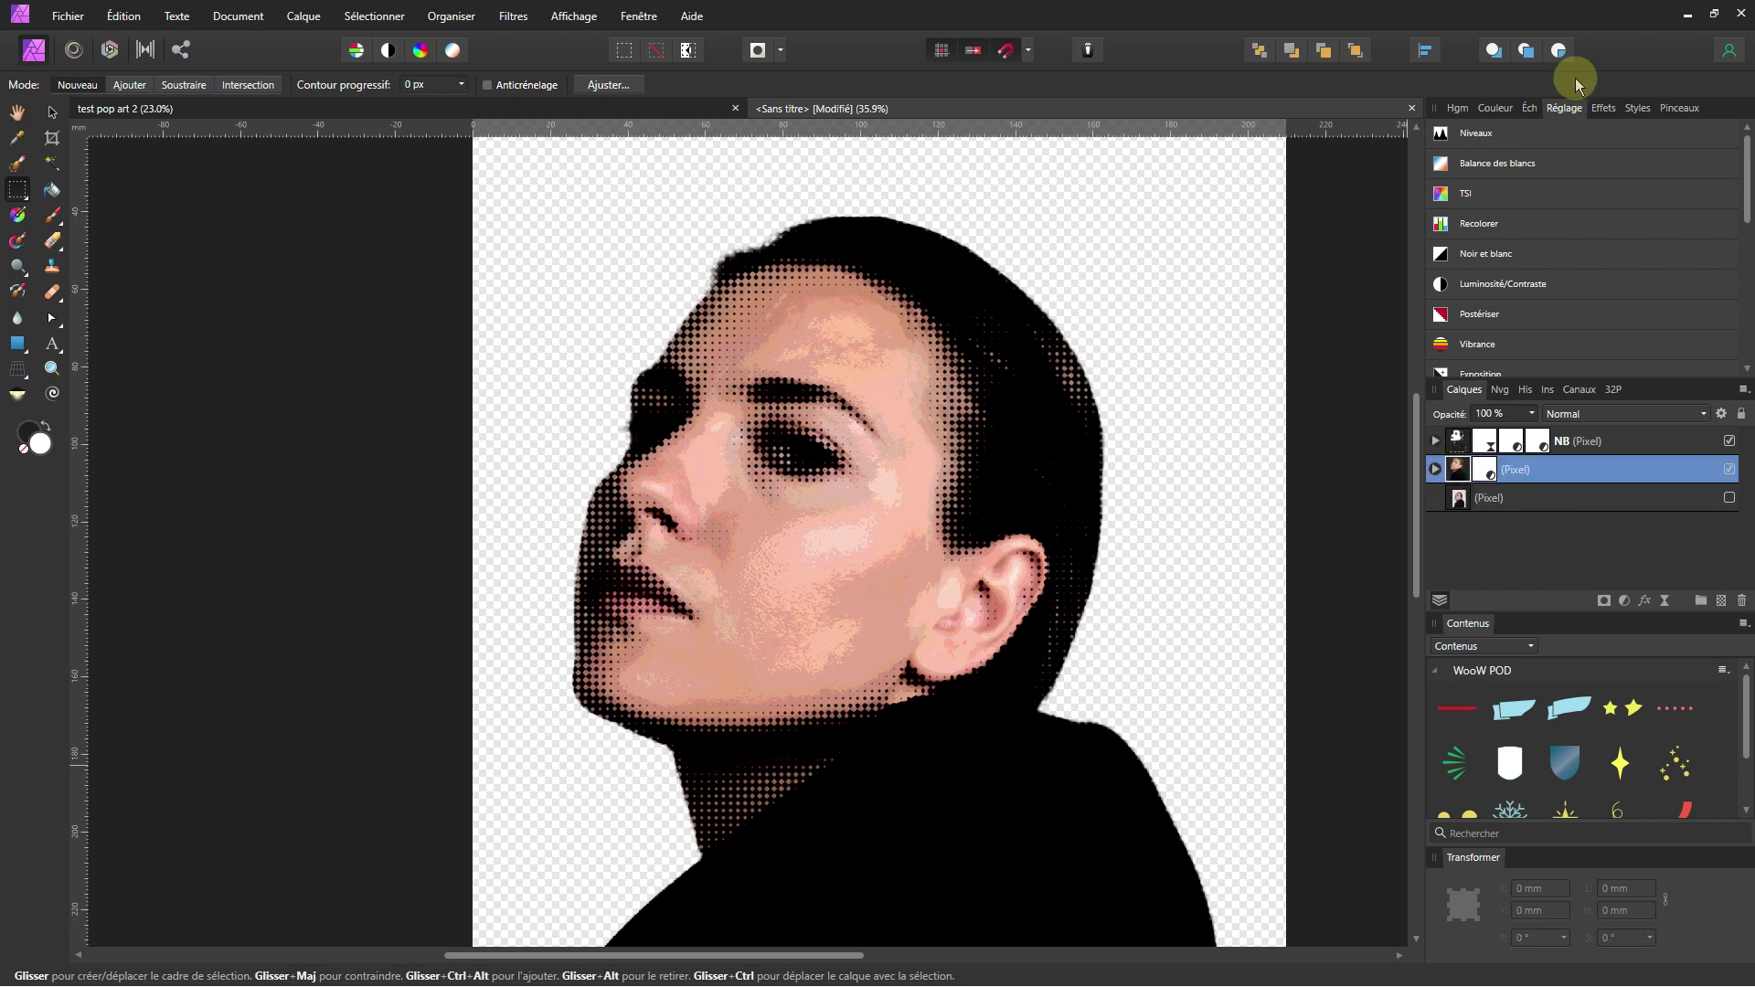
click(1624, 603)
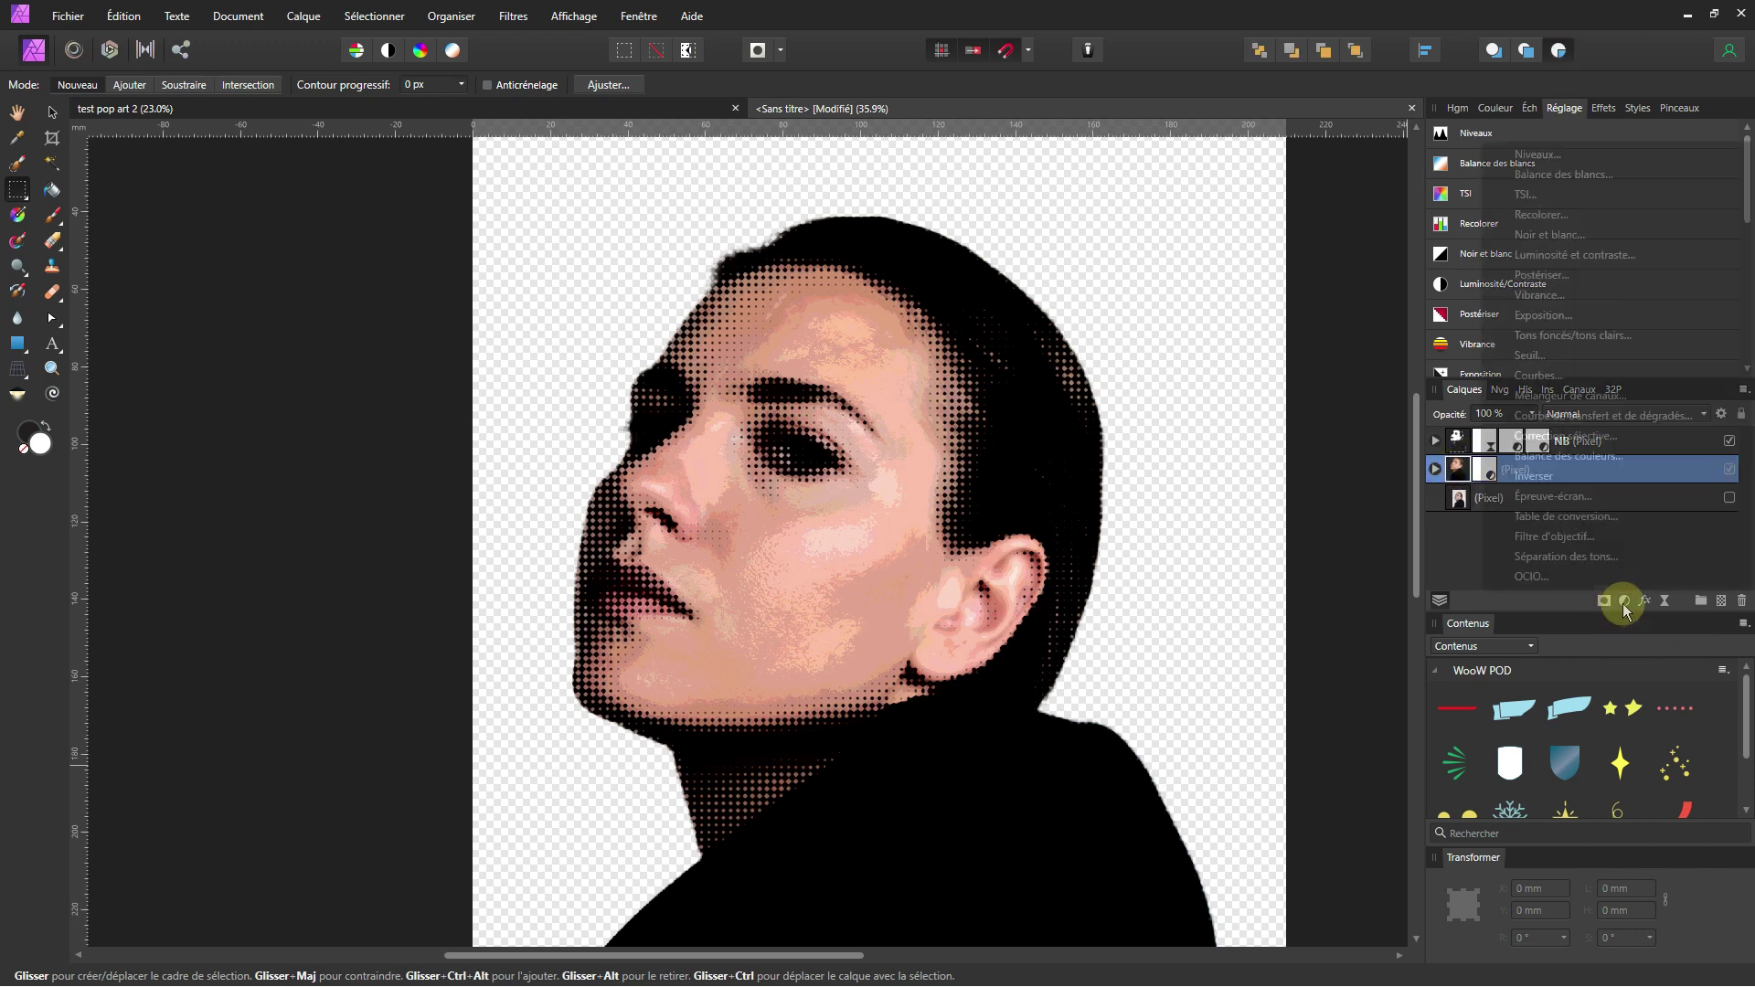
click(1551, 156)
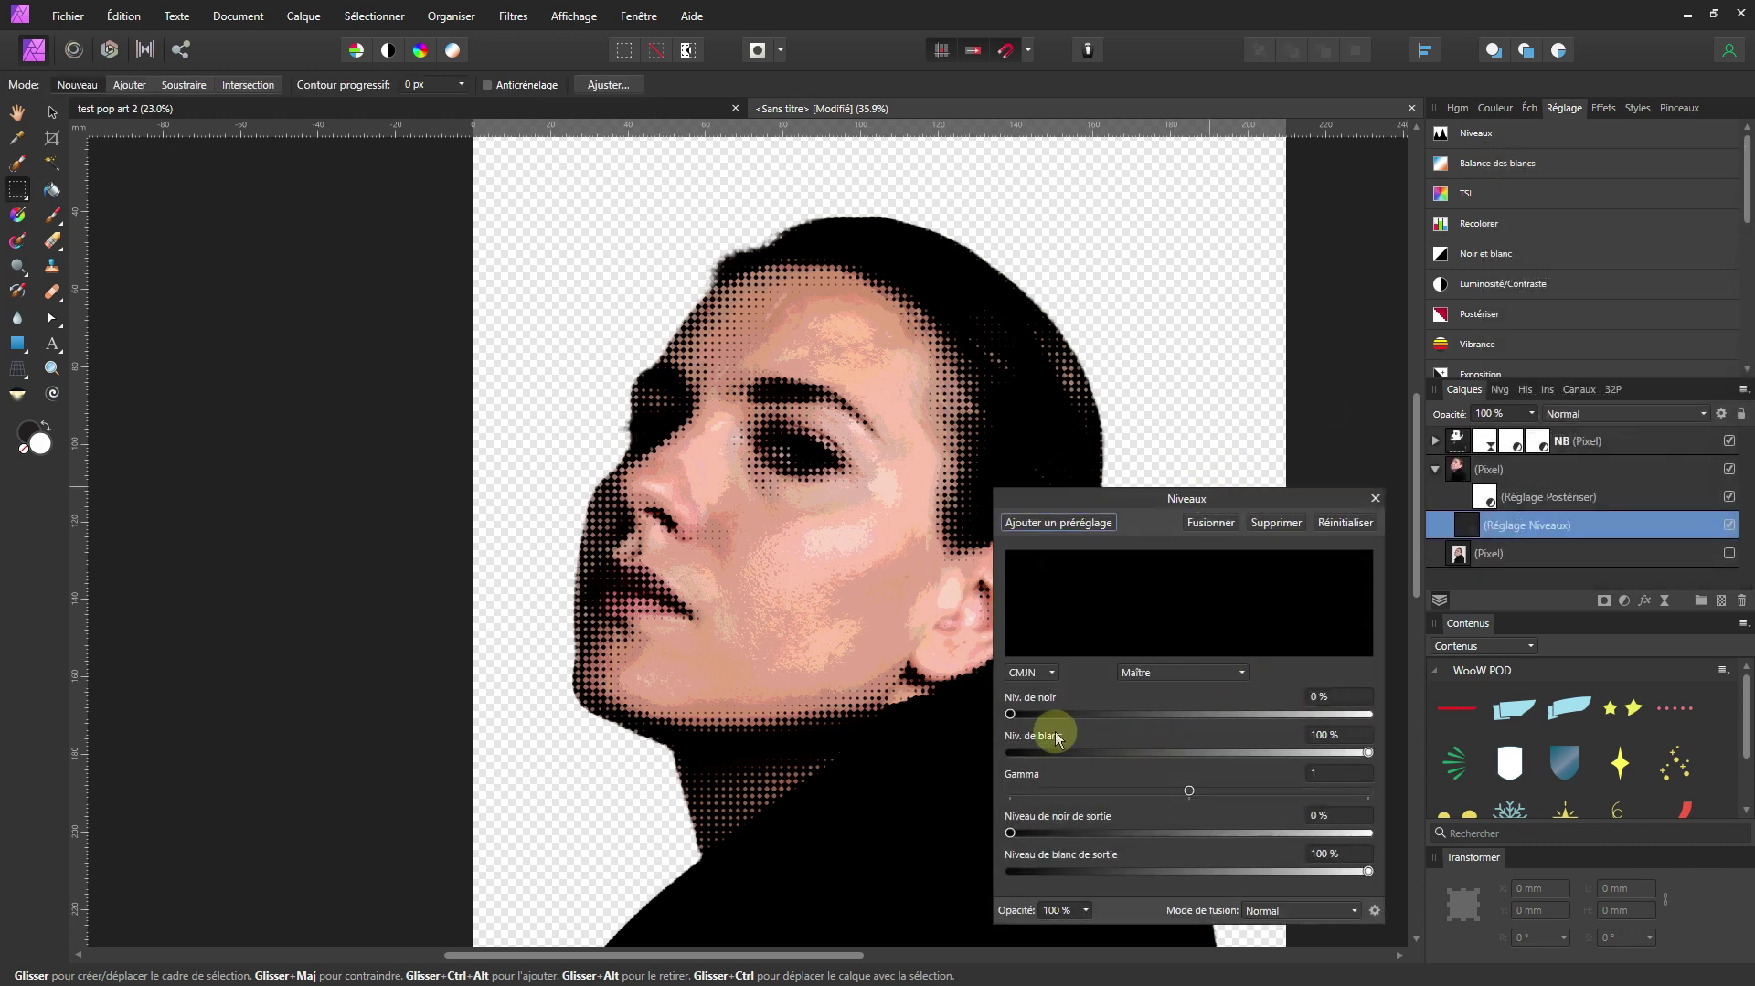
drag(1060, 716, 1088, 719)
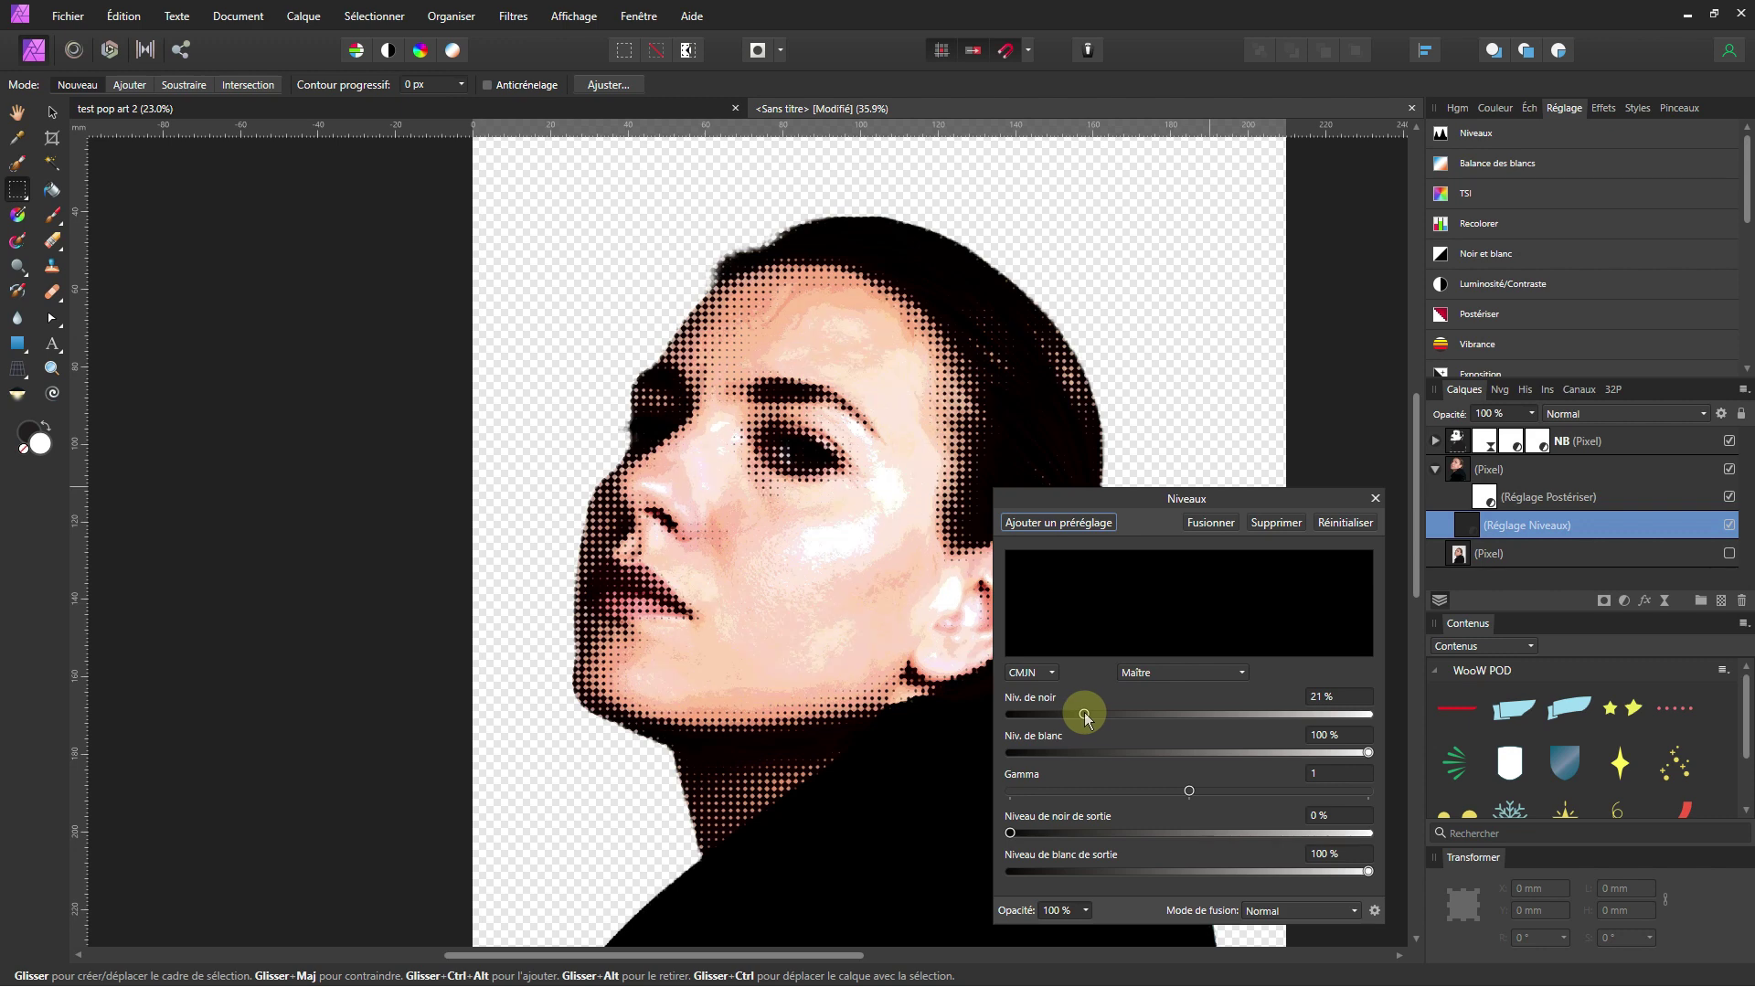
click(1338, 752)
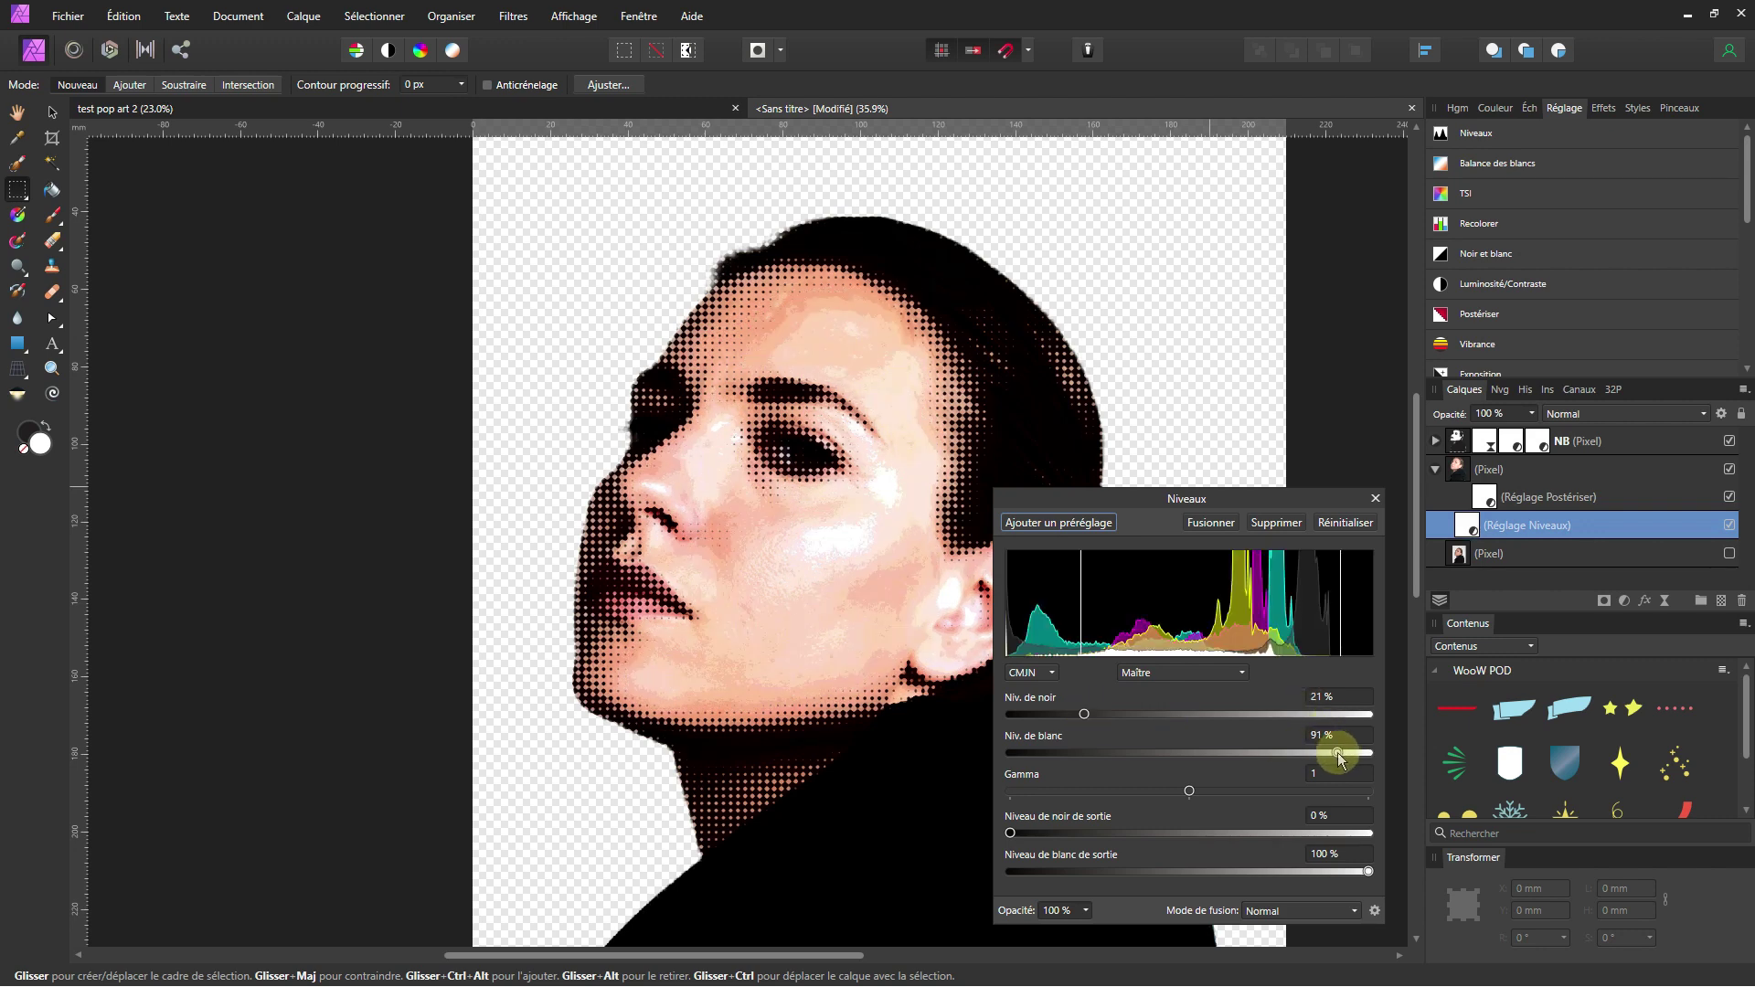
click(1375, 498)
scroll(1033, 630, down, 1)
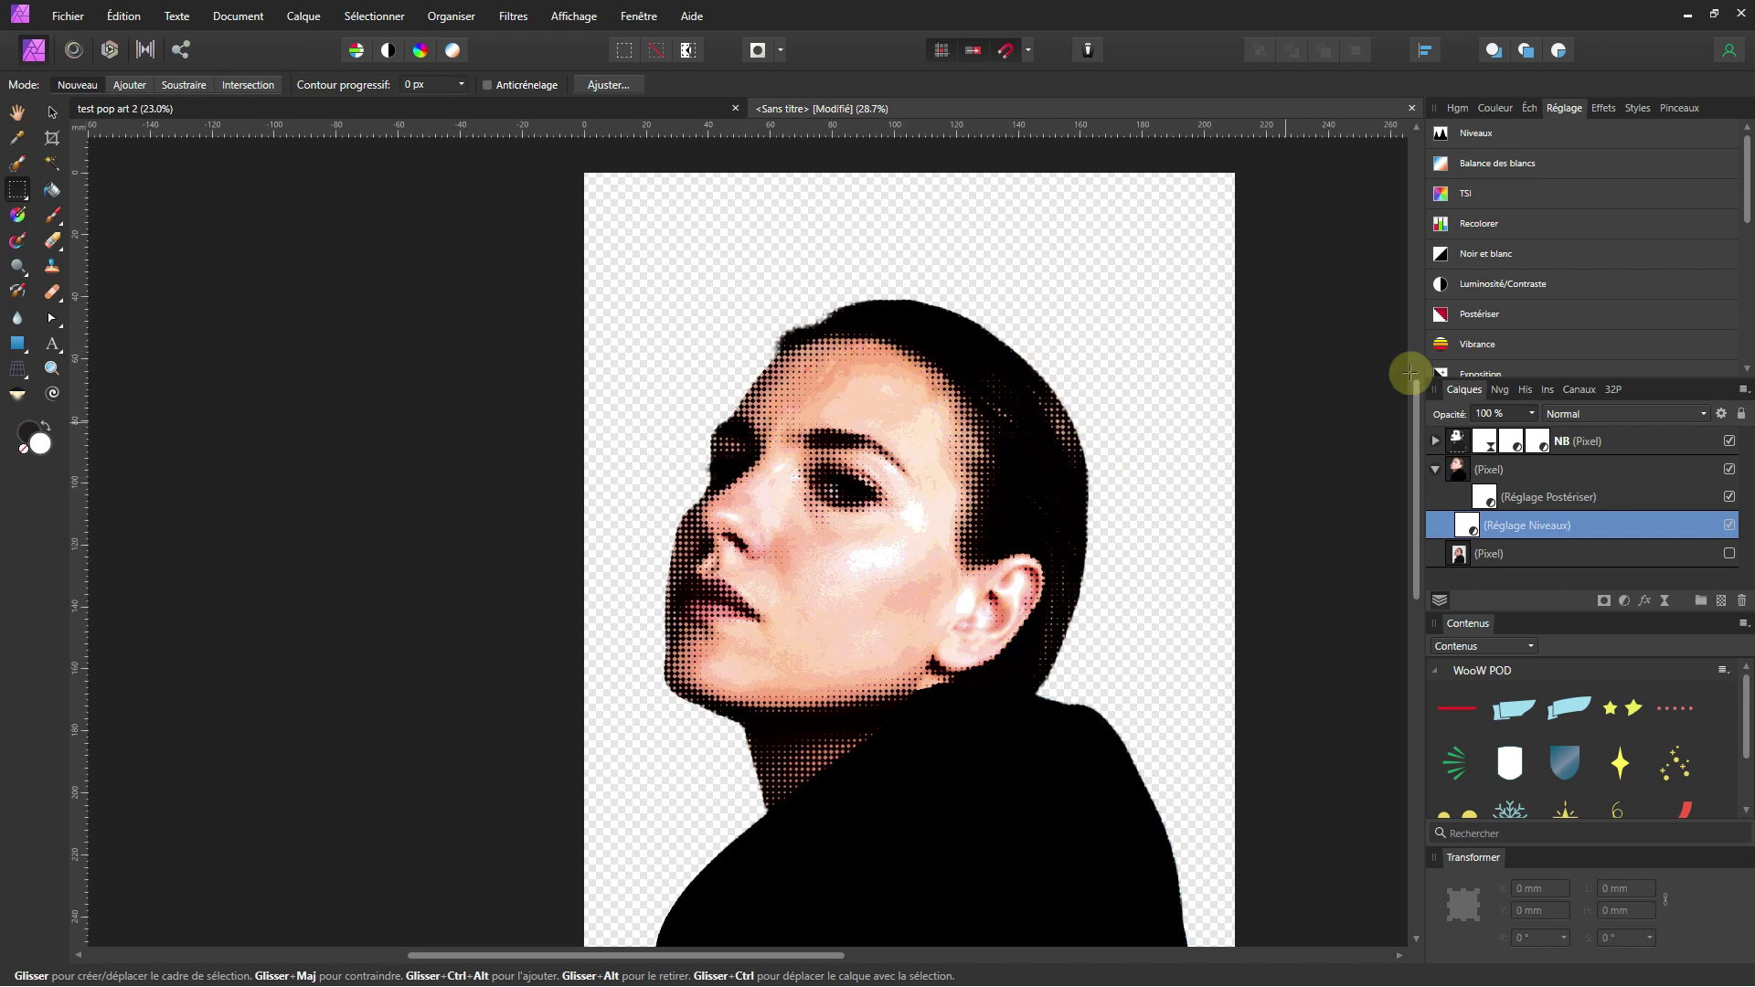
Raise the NB layer's Exposition adjustment from -1.538 to -0.554.
click(1516, 445)
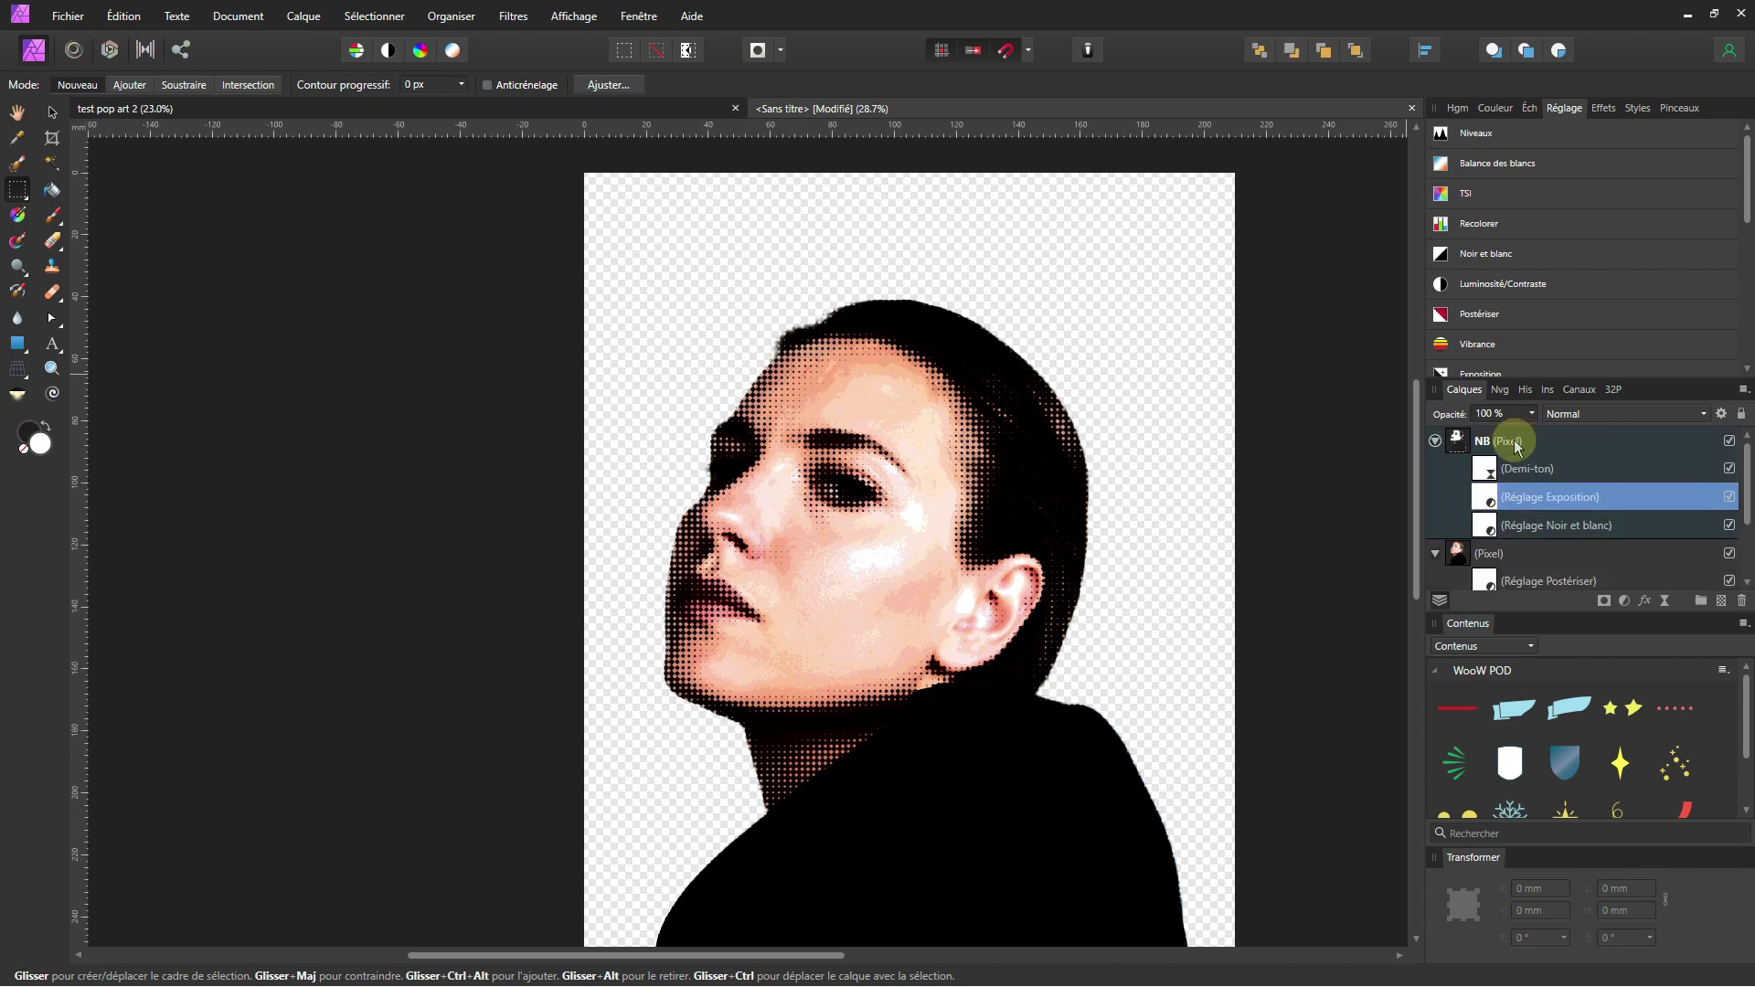
double_click(1486, 498)
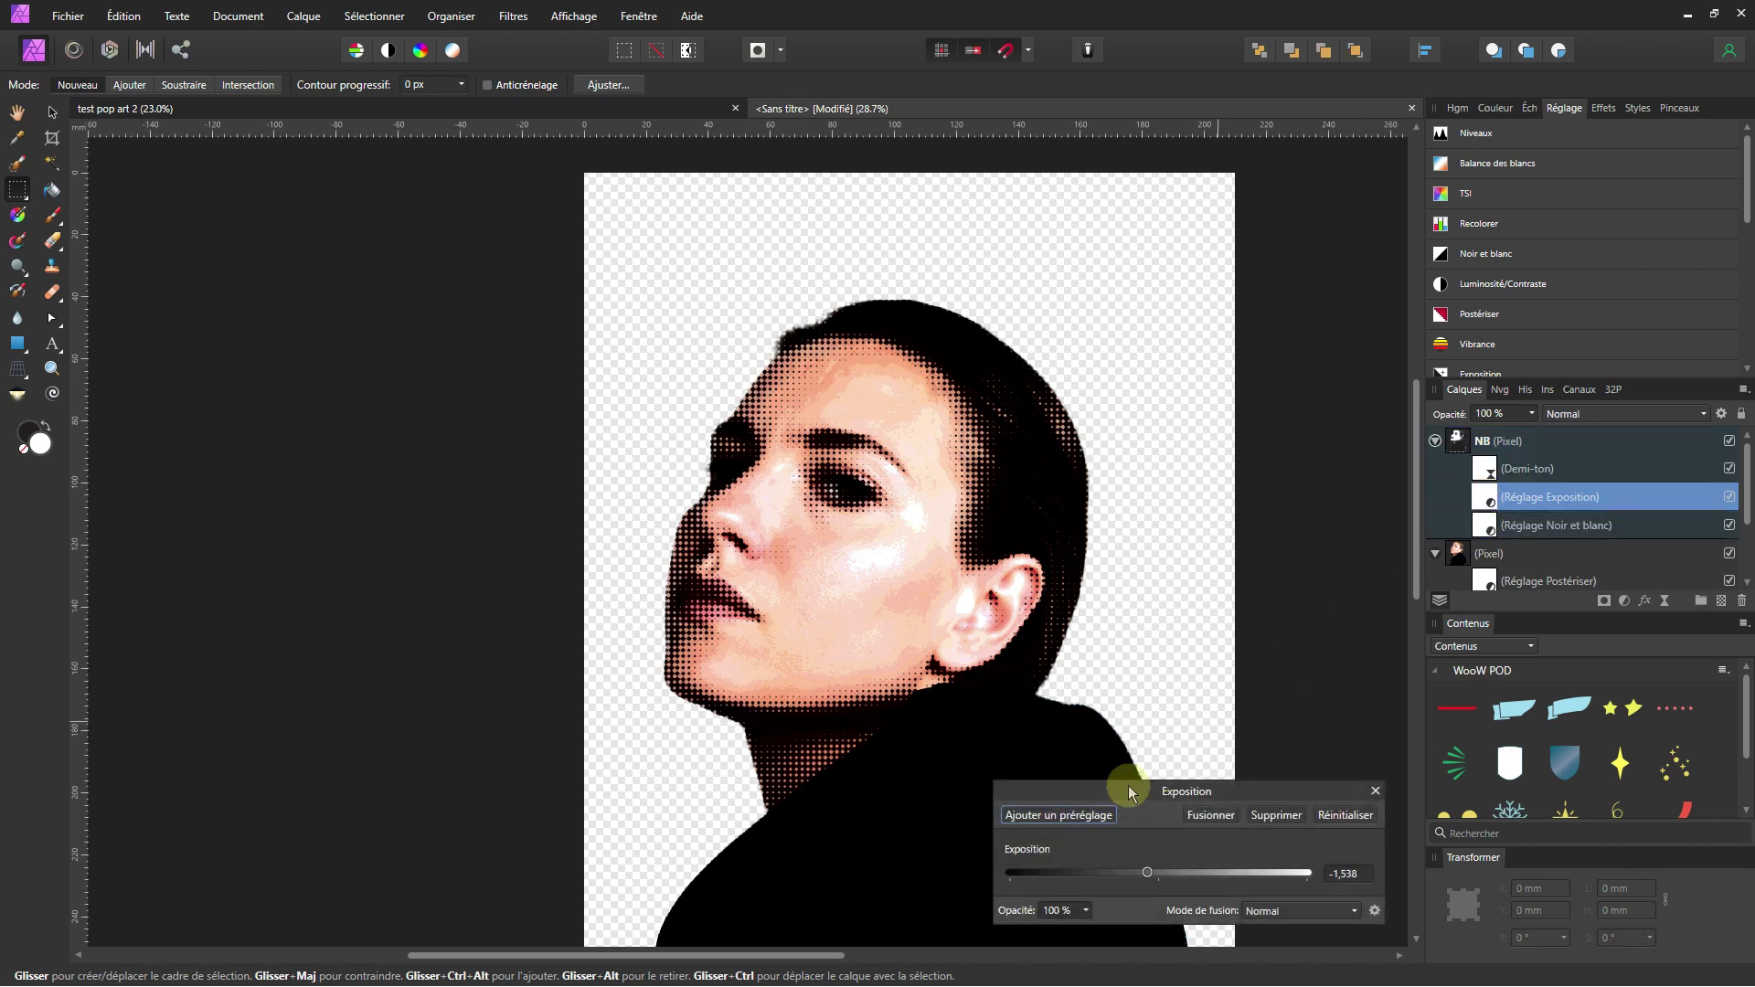
drag(1151, 878, 1156, 874)
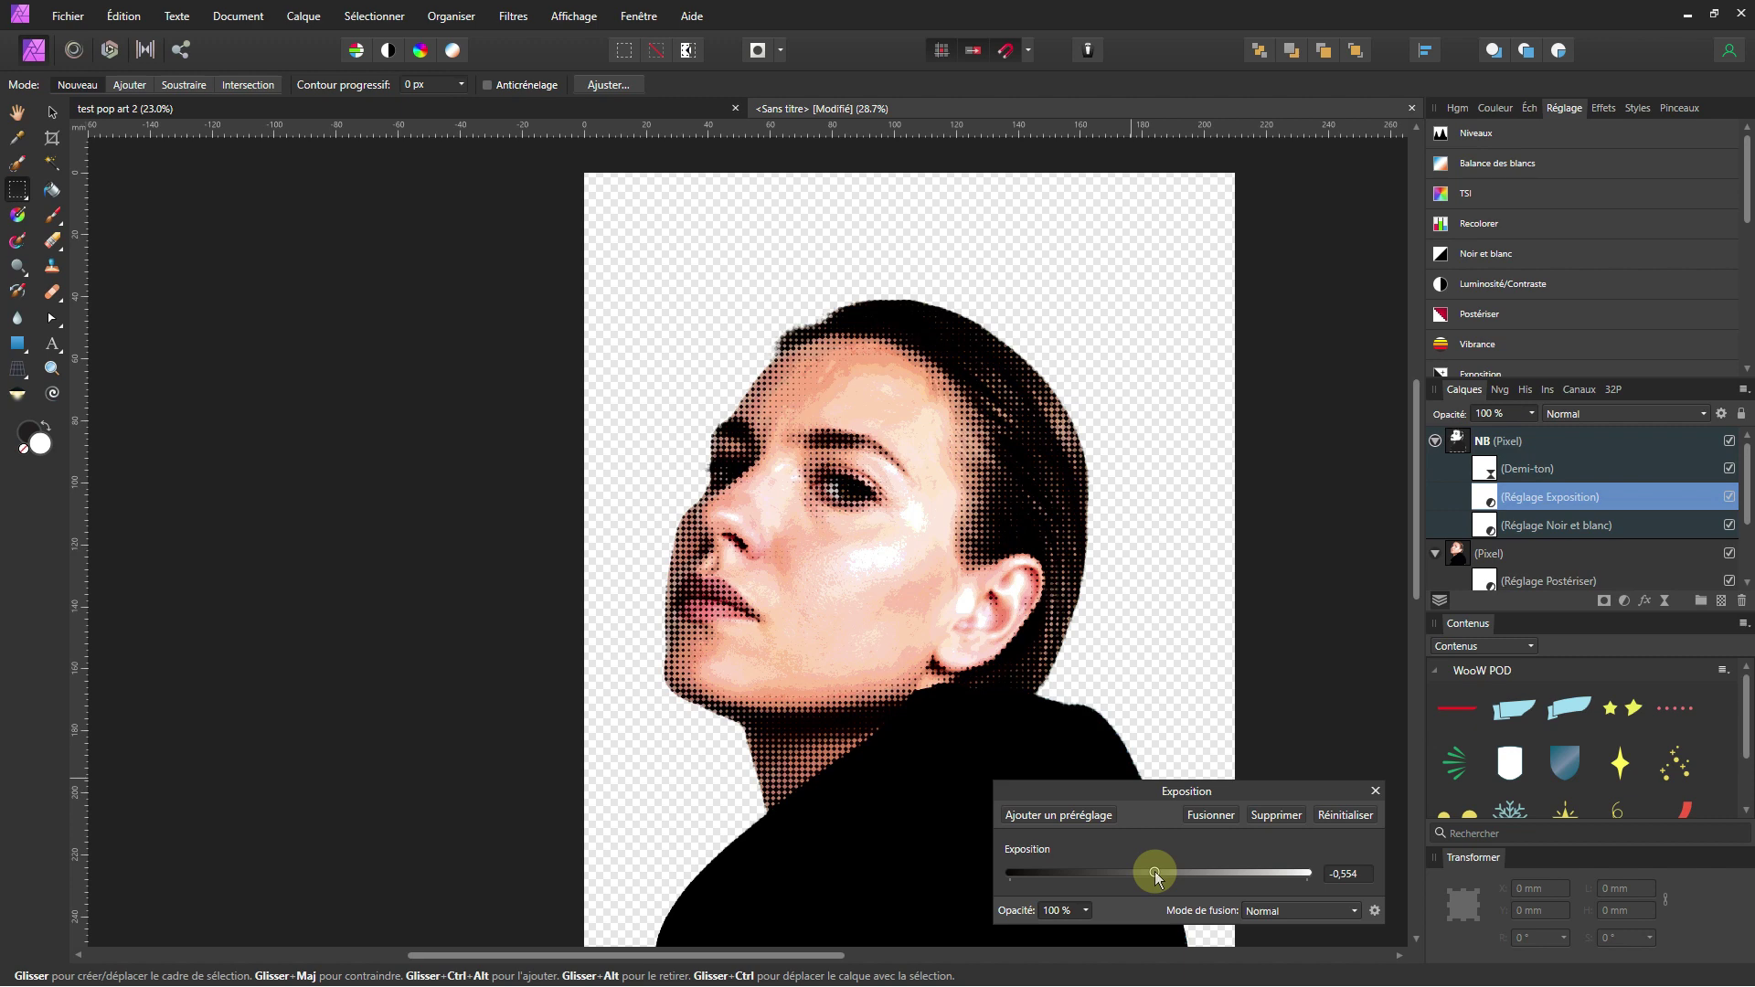
click(1374, 792)
scroll(834, 557, up, 3)
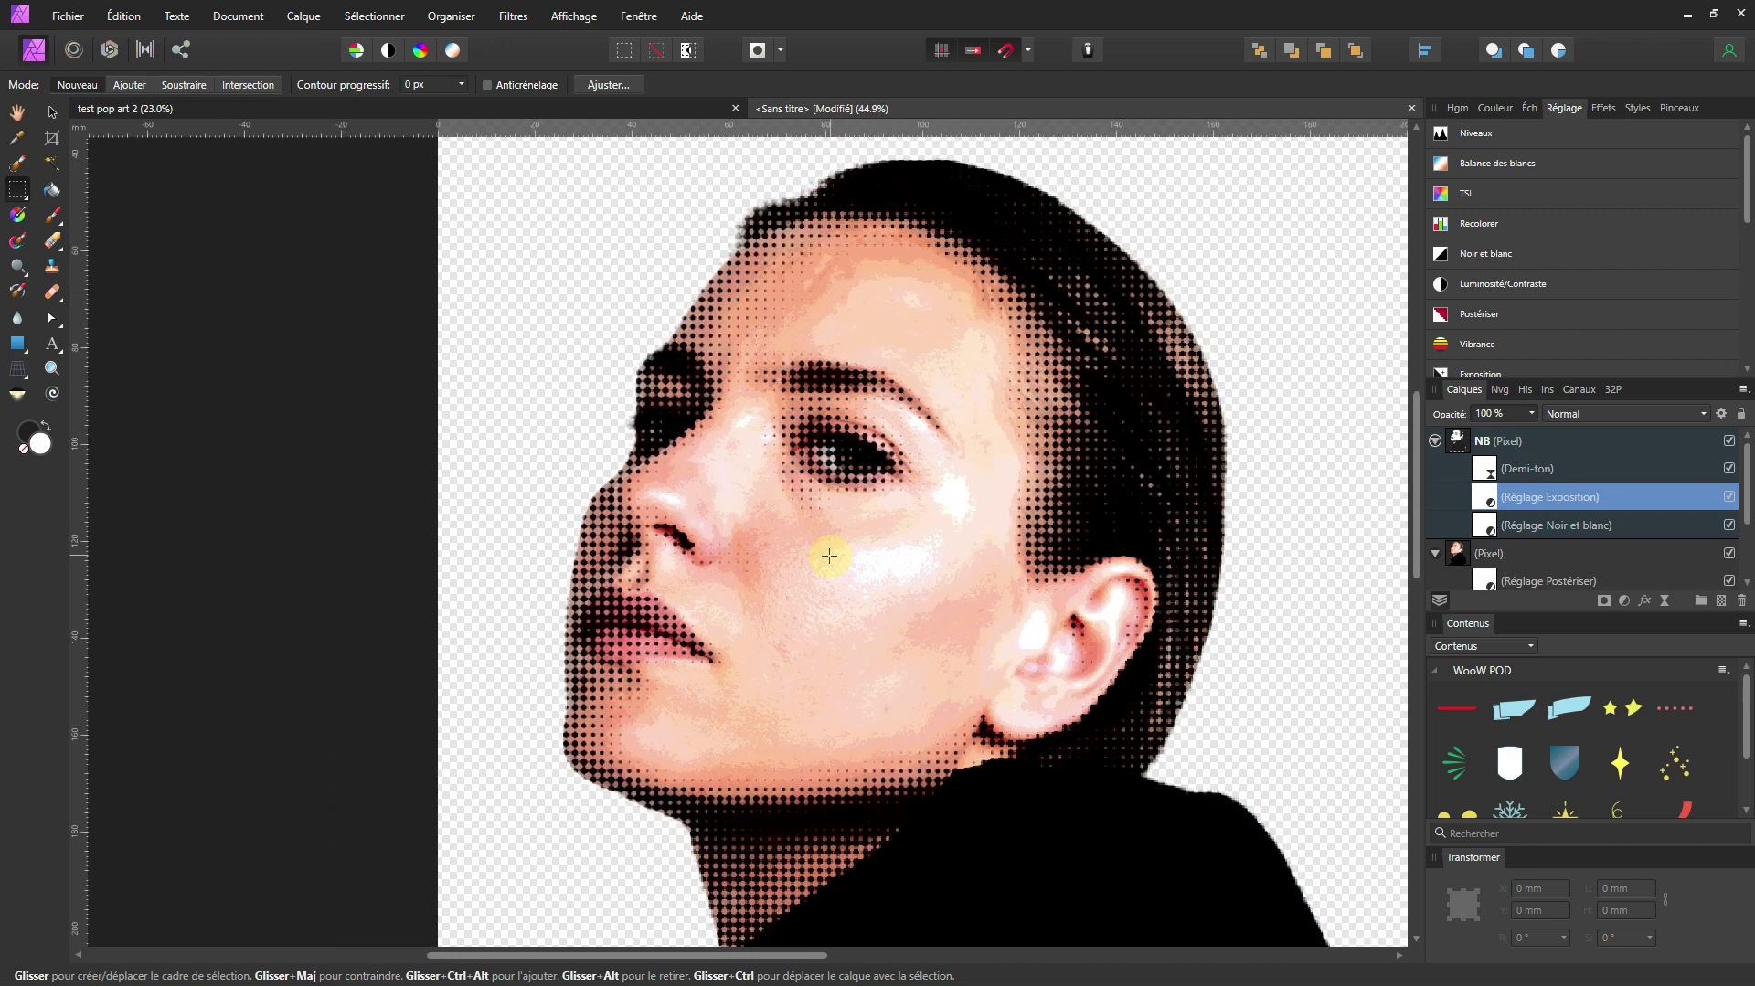
scroll(822, 556, down, 2)
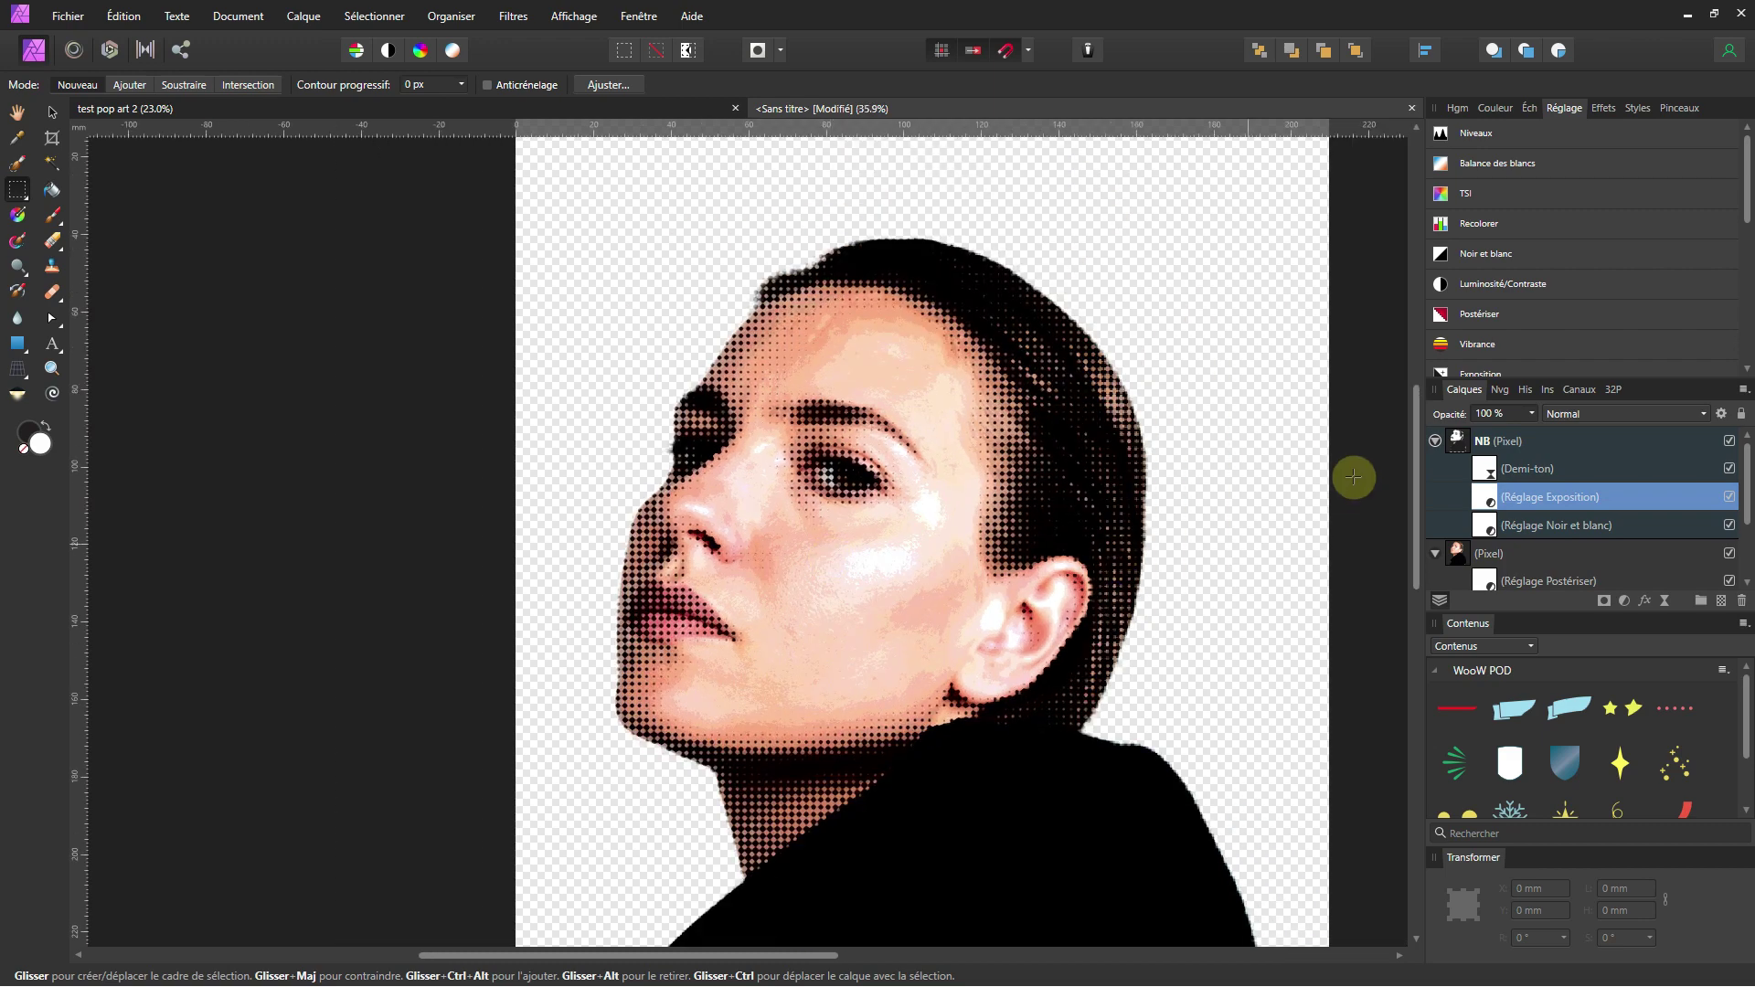
Preview the colour, line and circle halftone screens, then keep the Monochrome dot screen.
double_click(1488, 471)
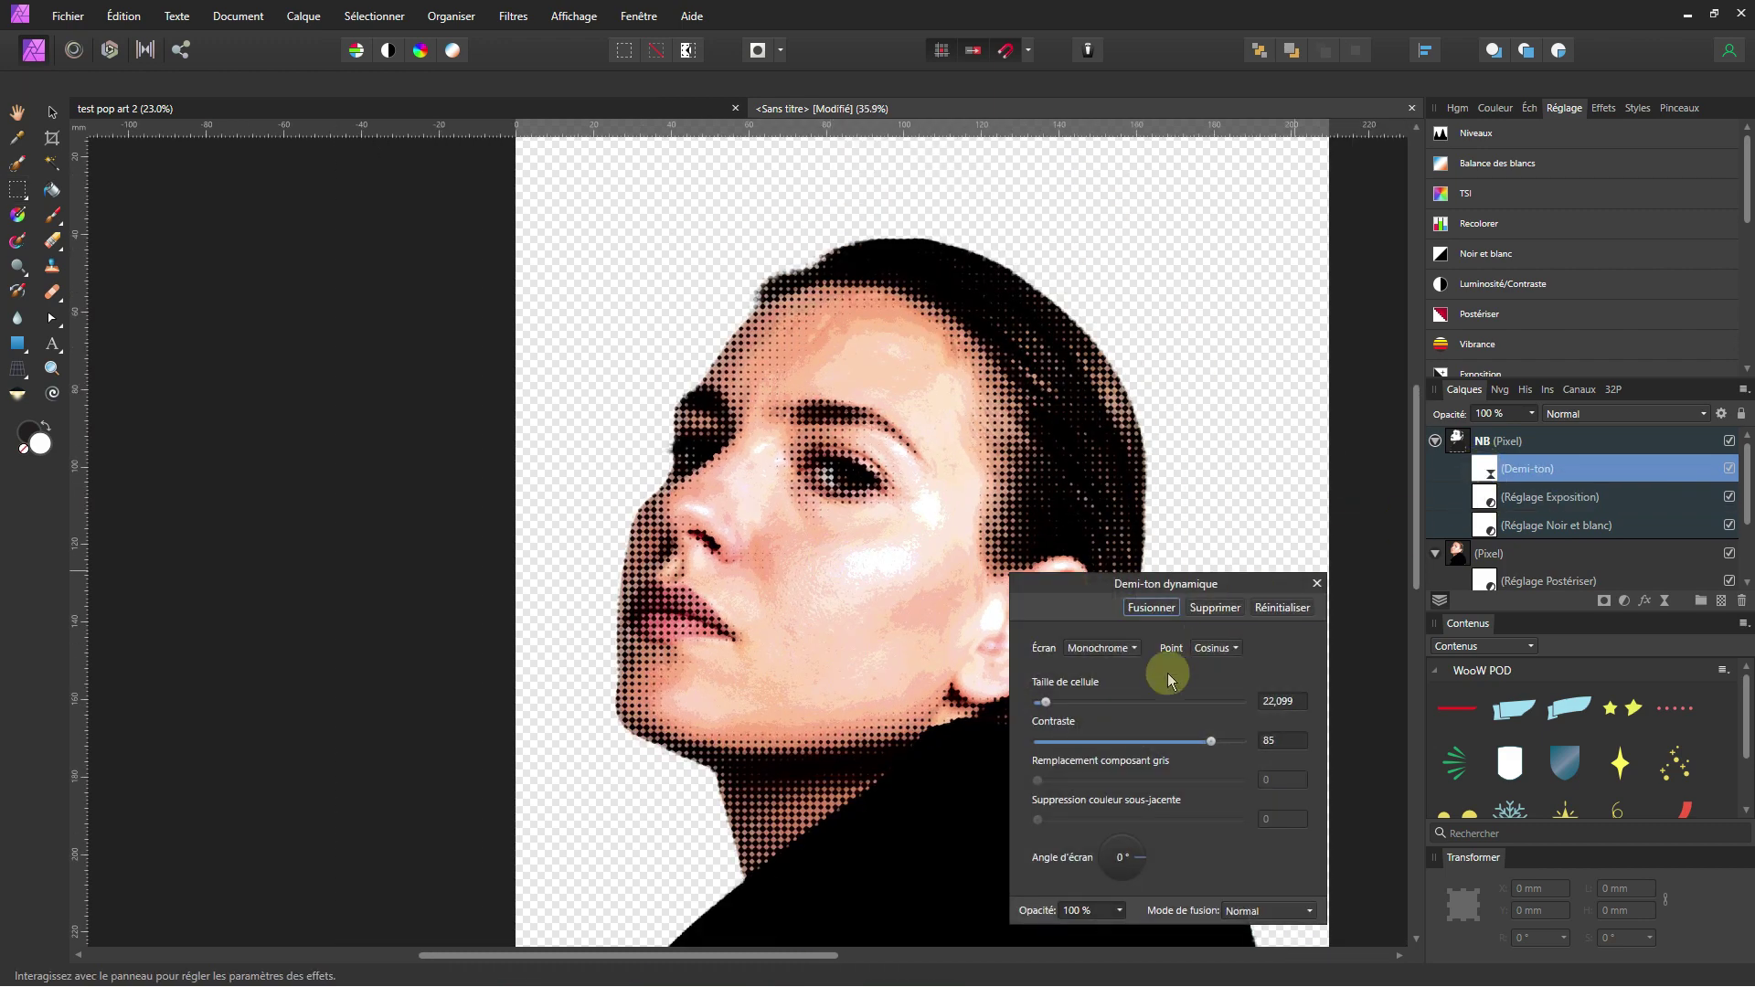
click(1125, 649)
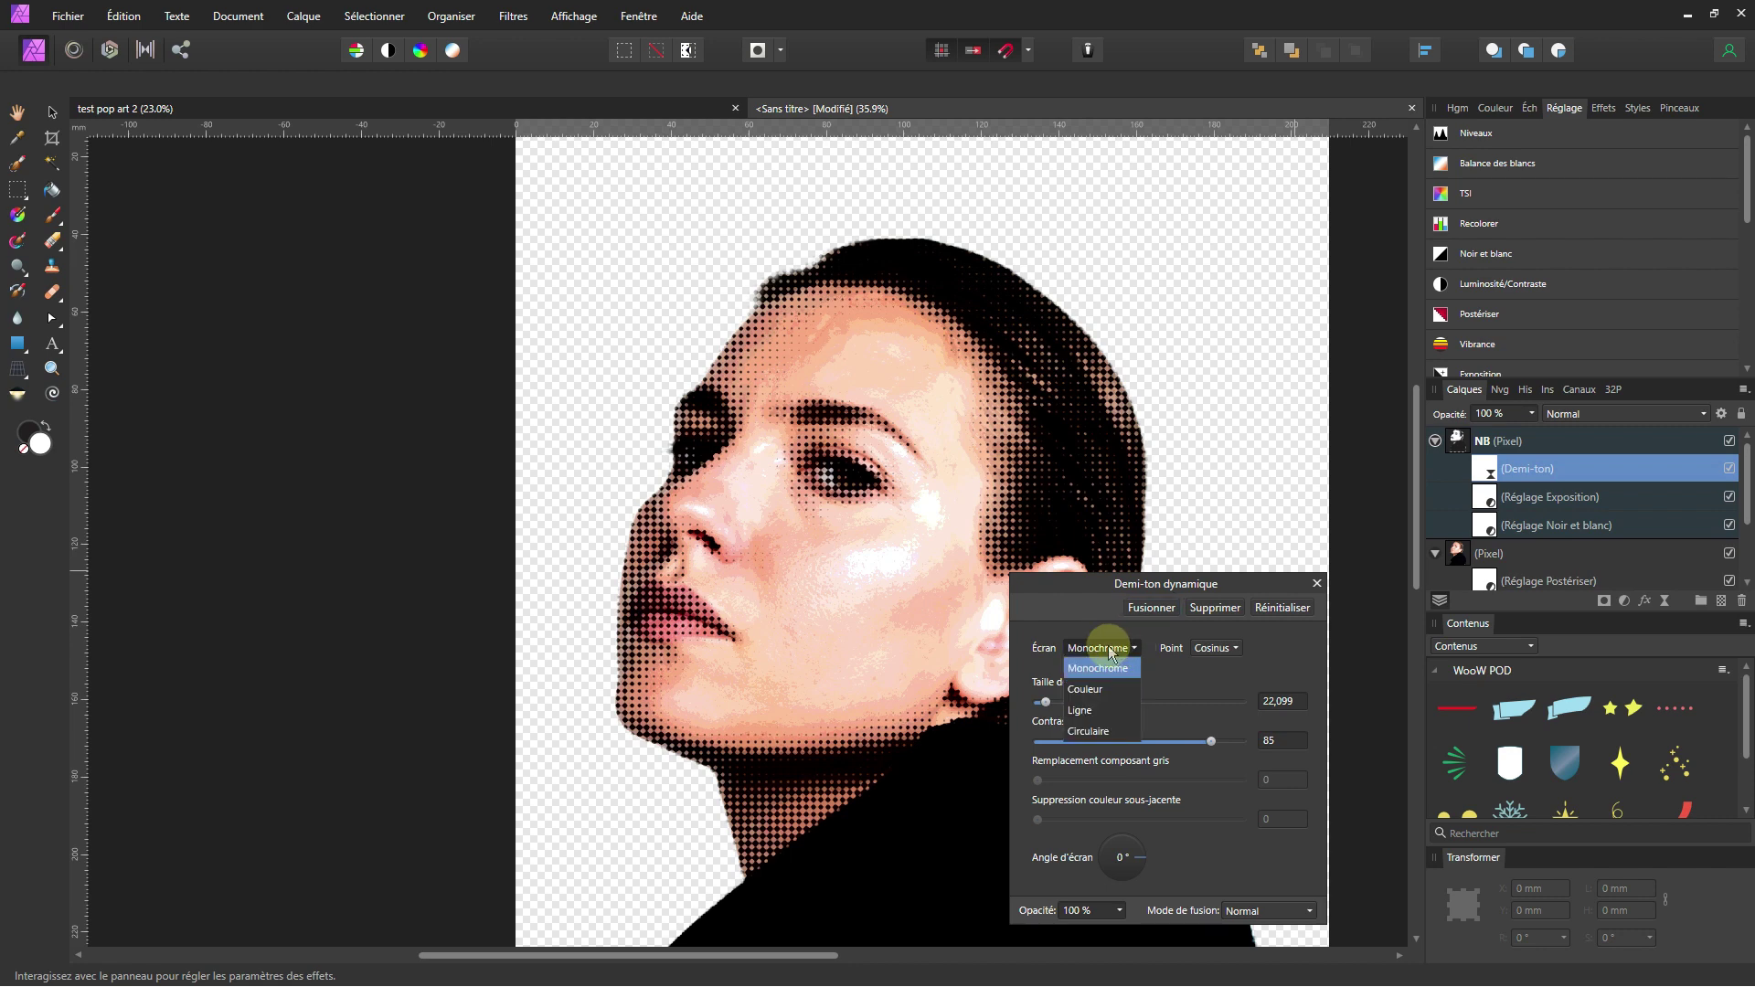
click(1087, 691)
drag(645, 622, 675, 623)
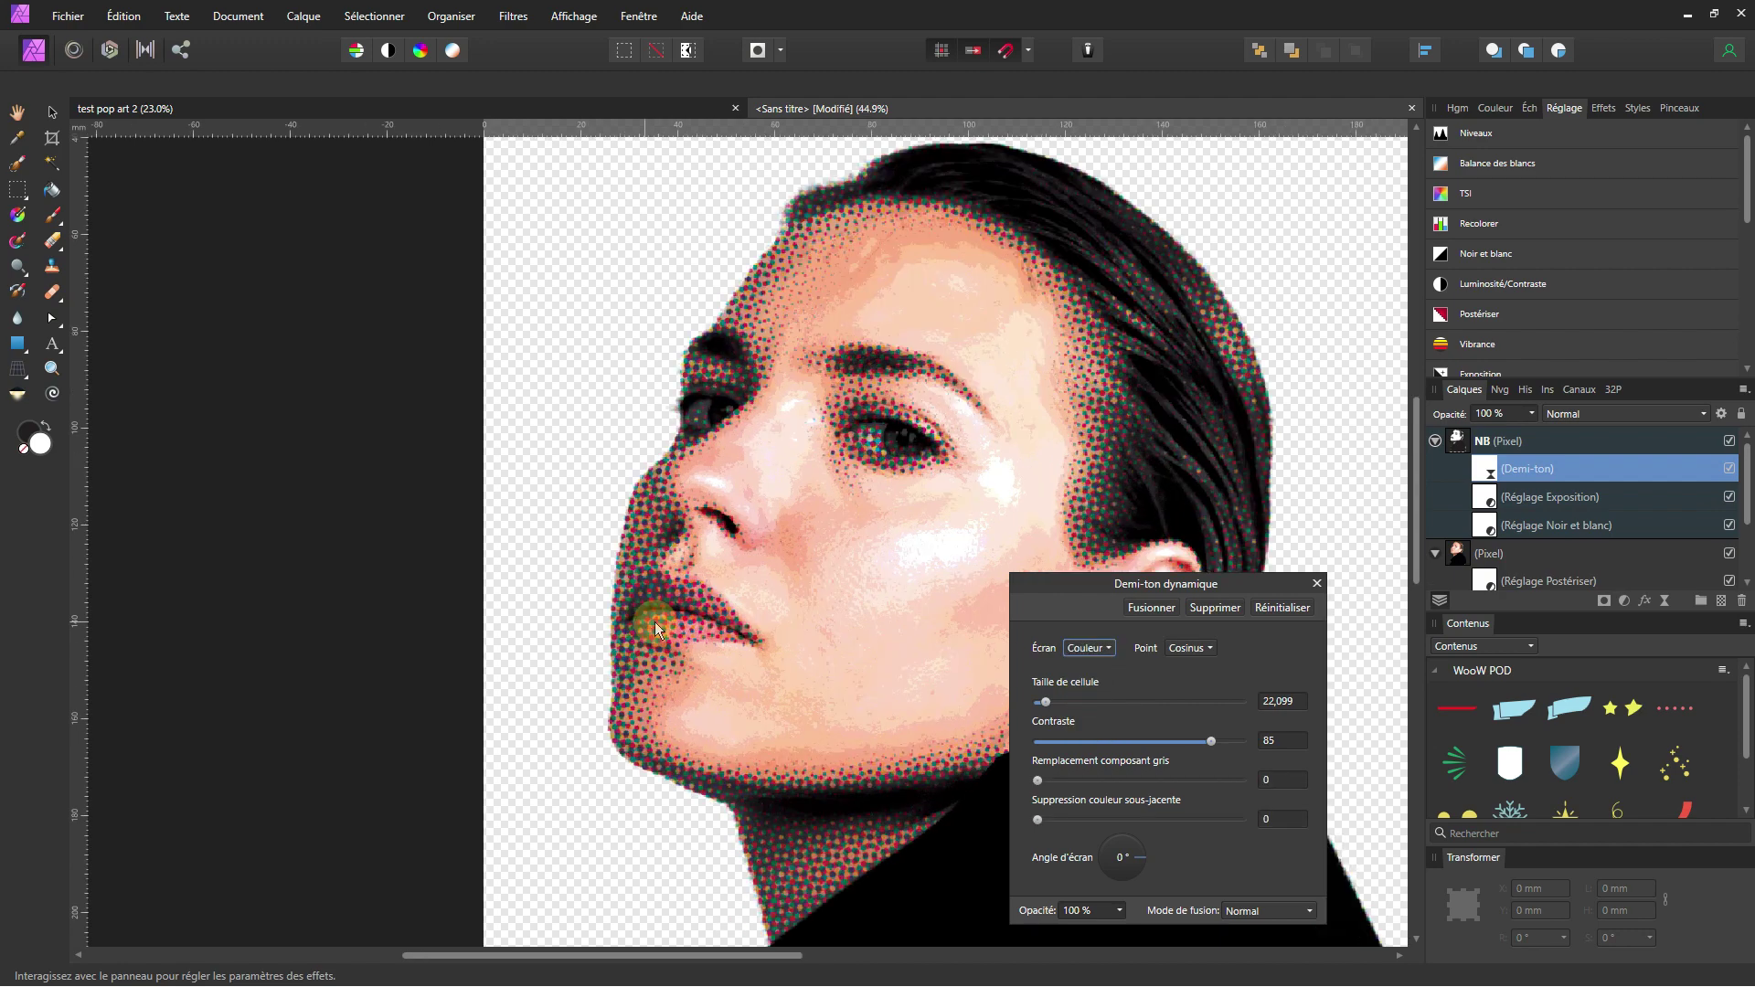
key(ctrl+0)
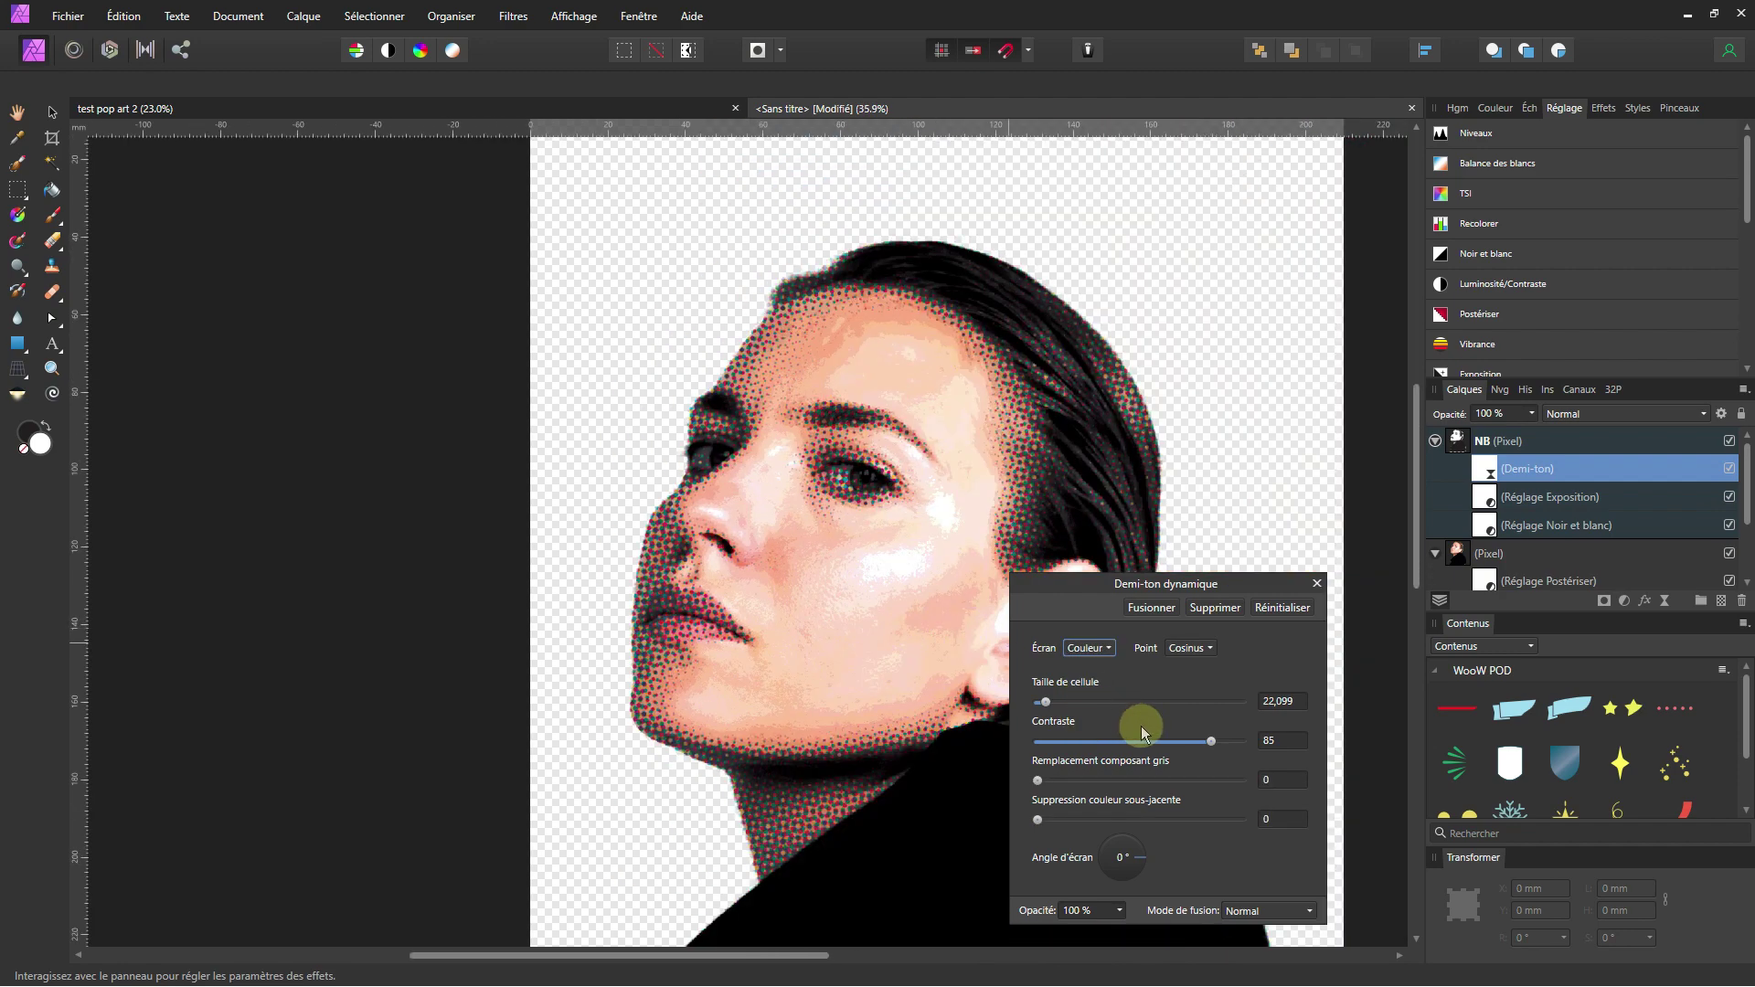
click(1088, 649)
click(1092, 699)
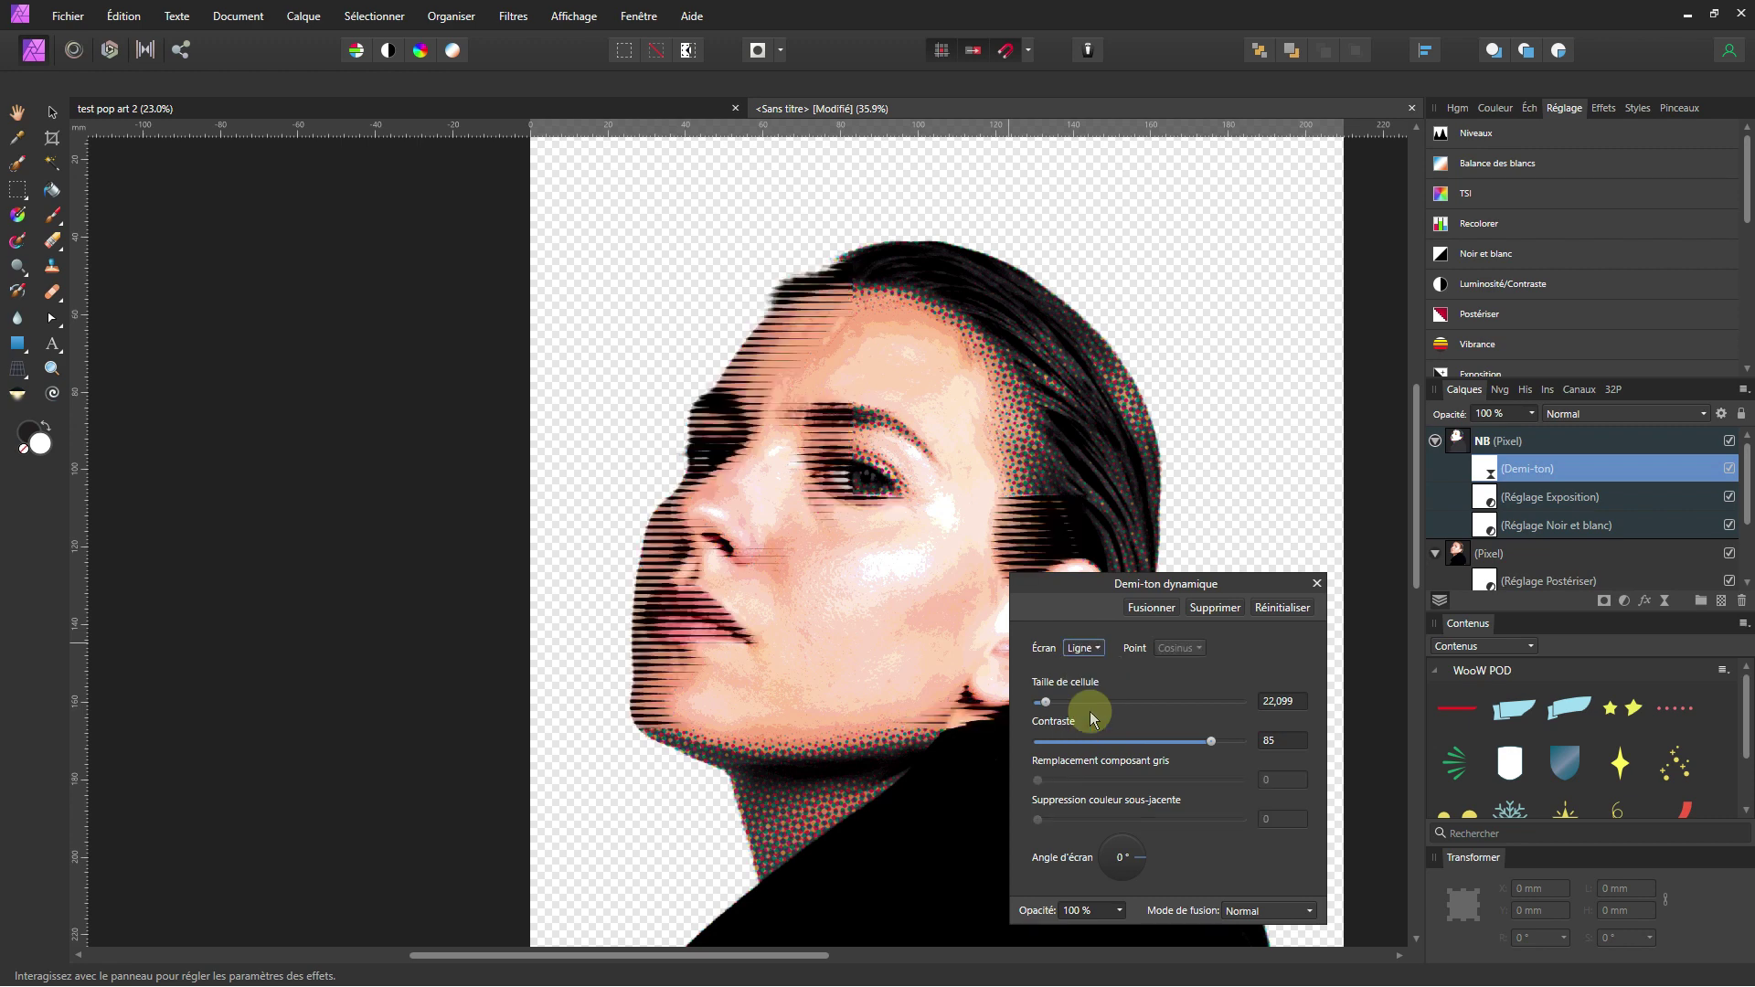
click(1090, 649)
click(1090, 722)
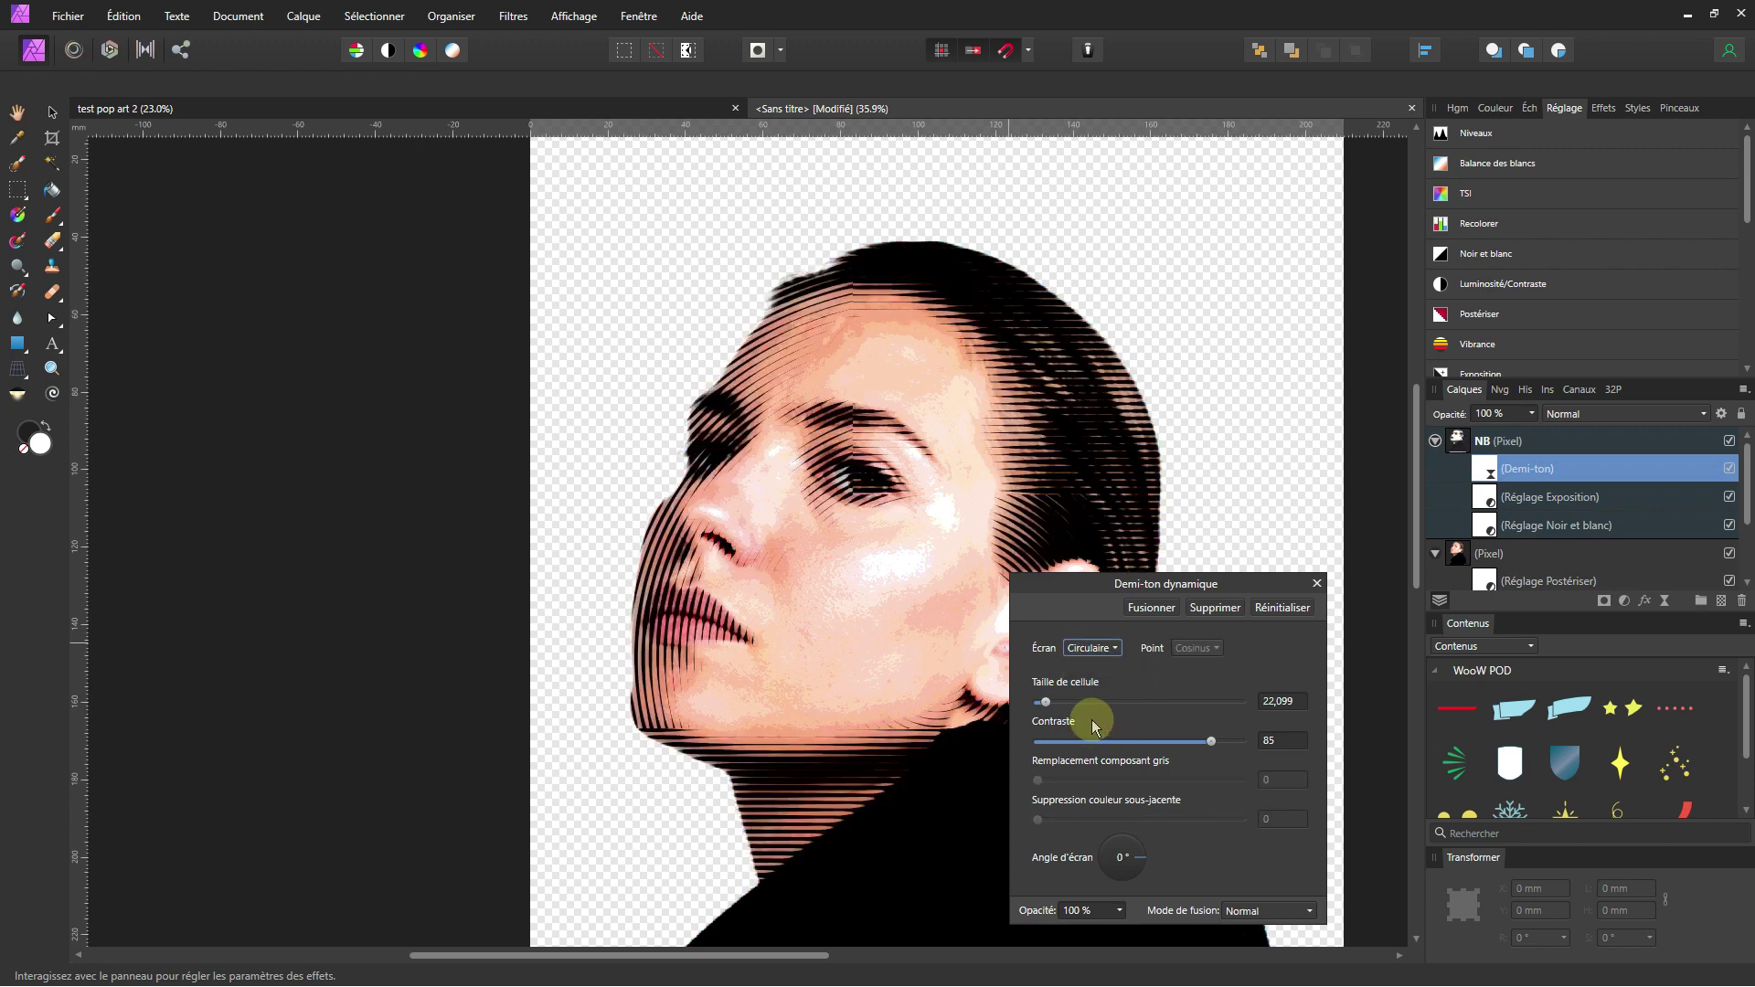
click(1092, 649)
click(1089, 681)
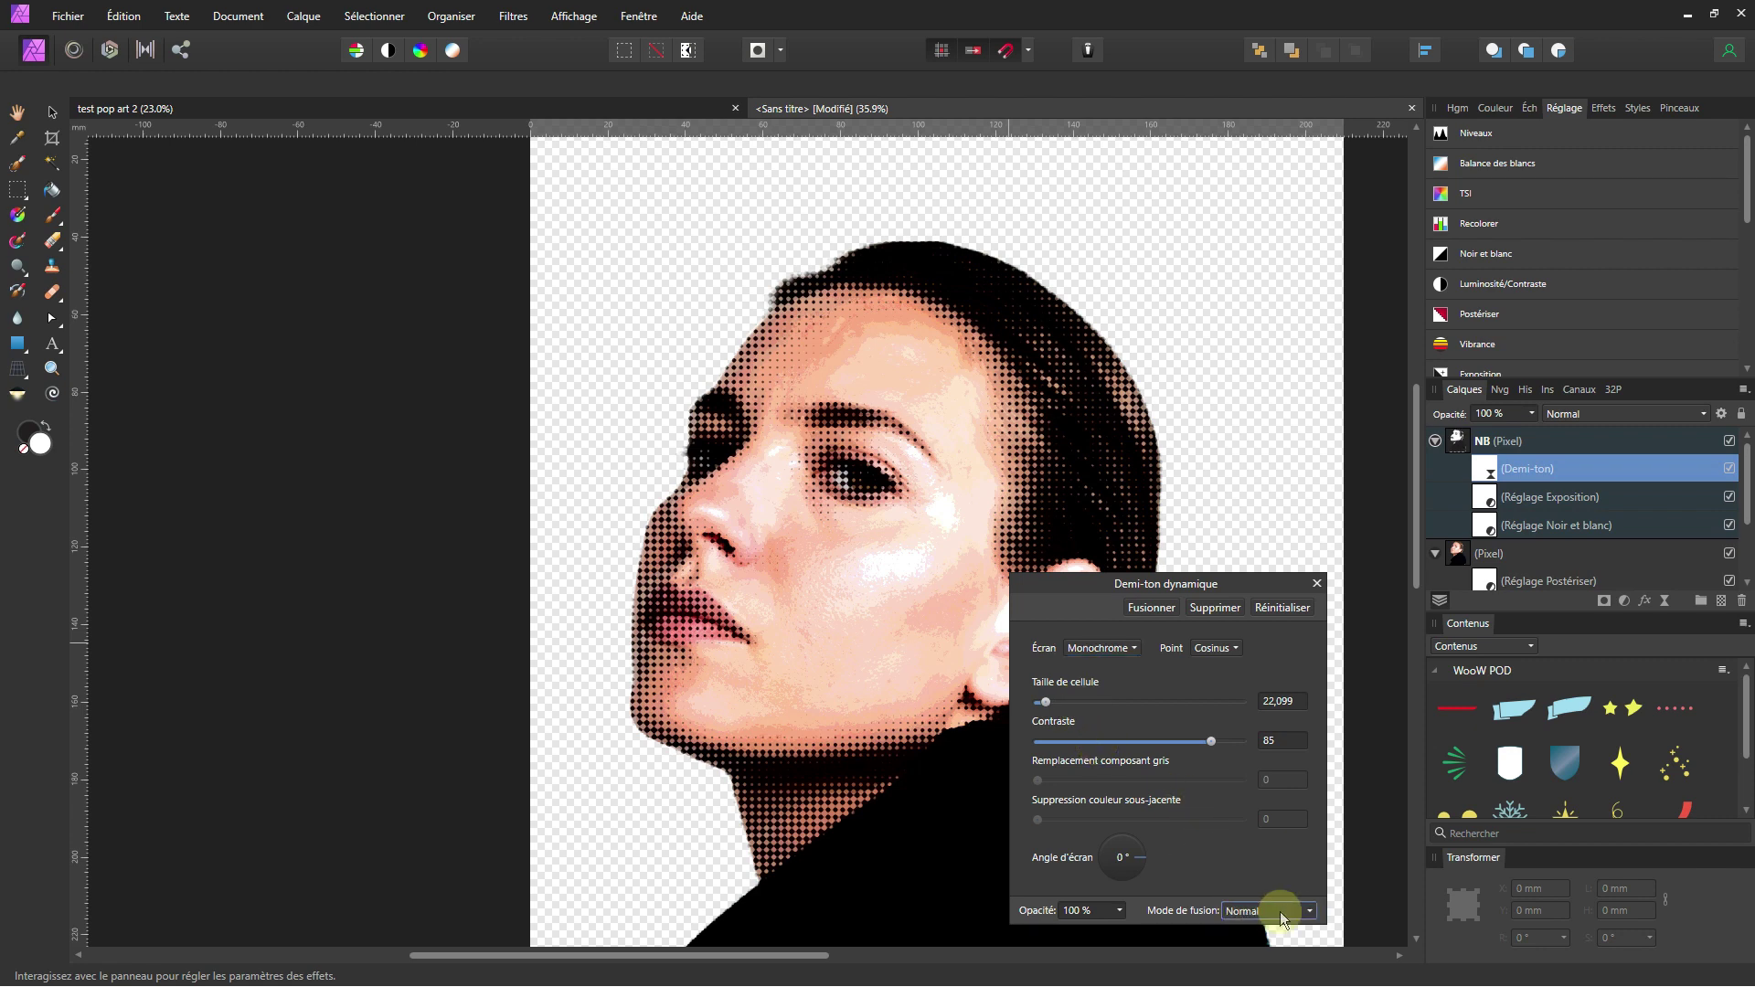
Set the halftone filter's blend mode to Densité couleur - (Colour Burn).
click(1310, 913)
click(1245, 622)
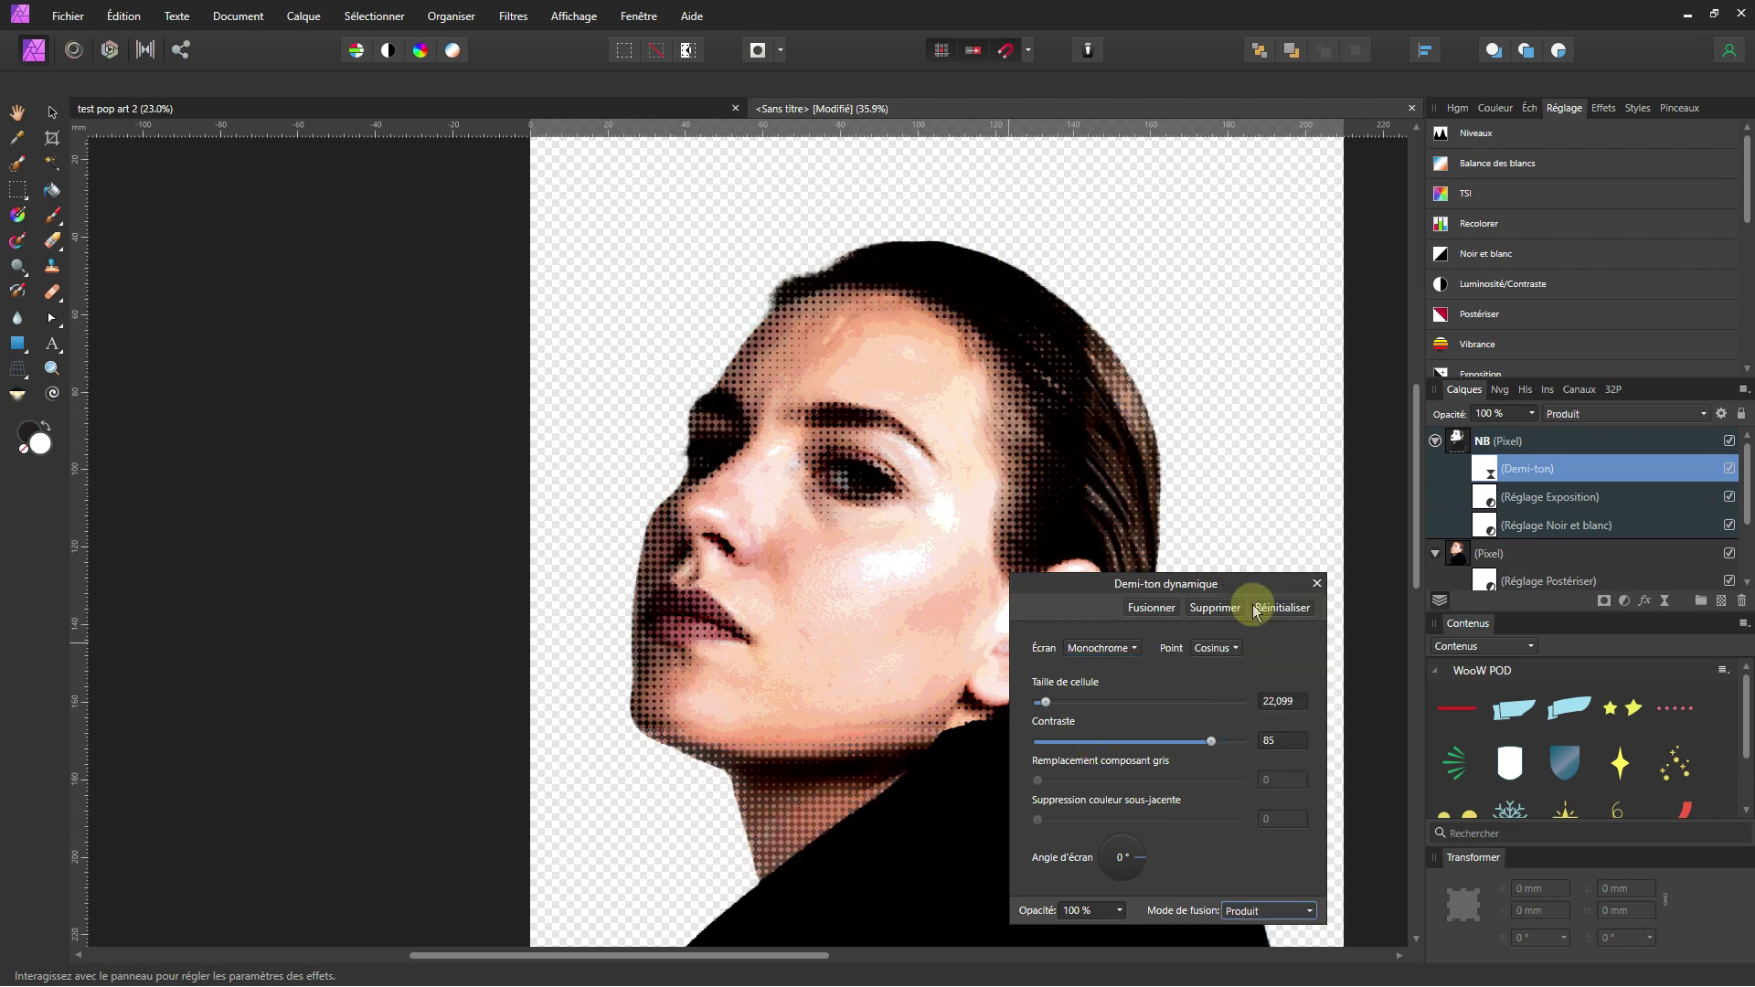
click(1280, 912)
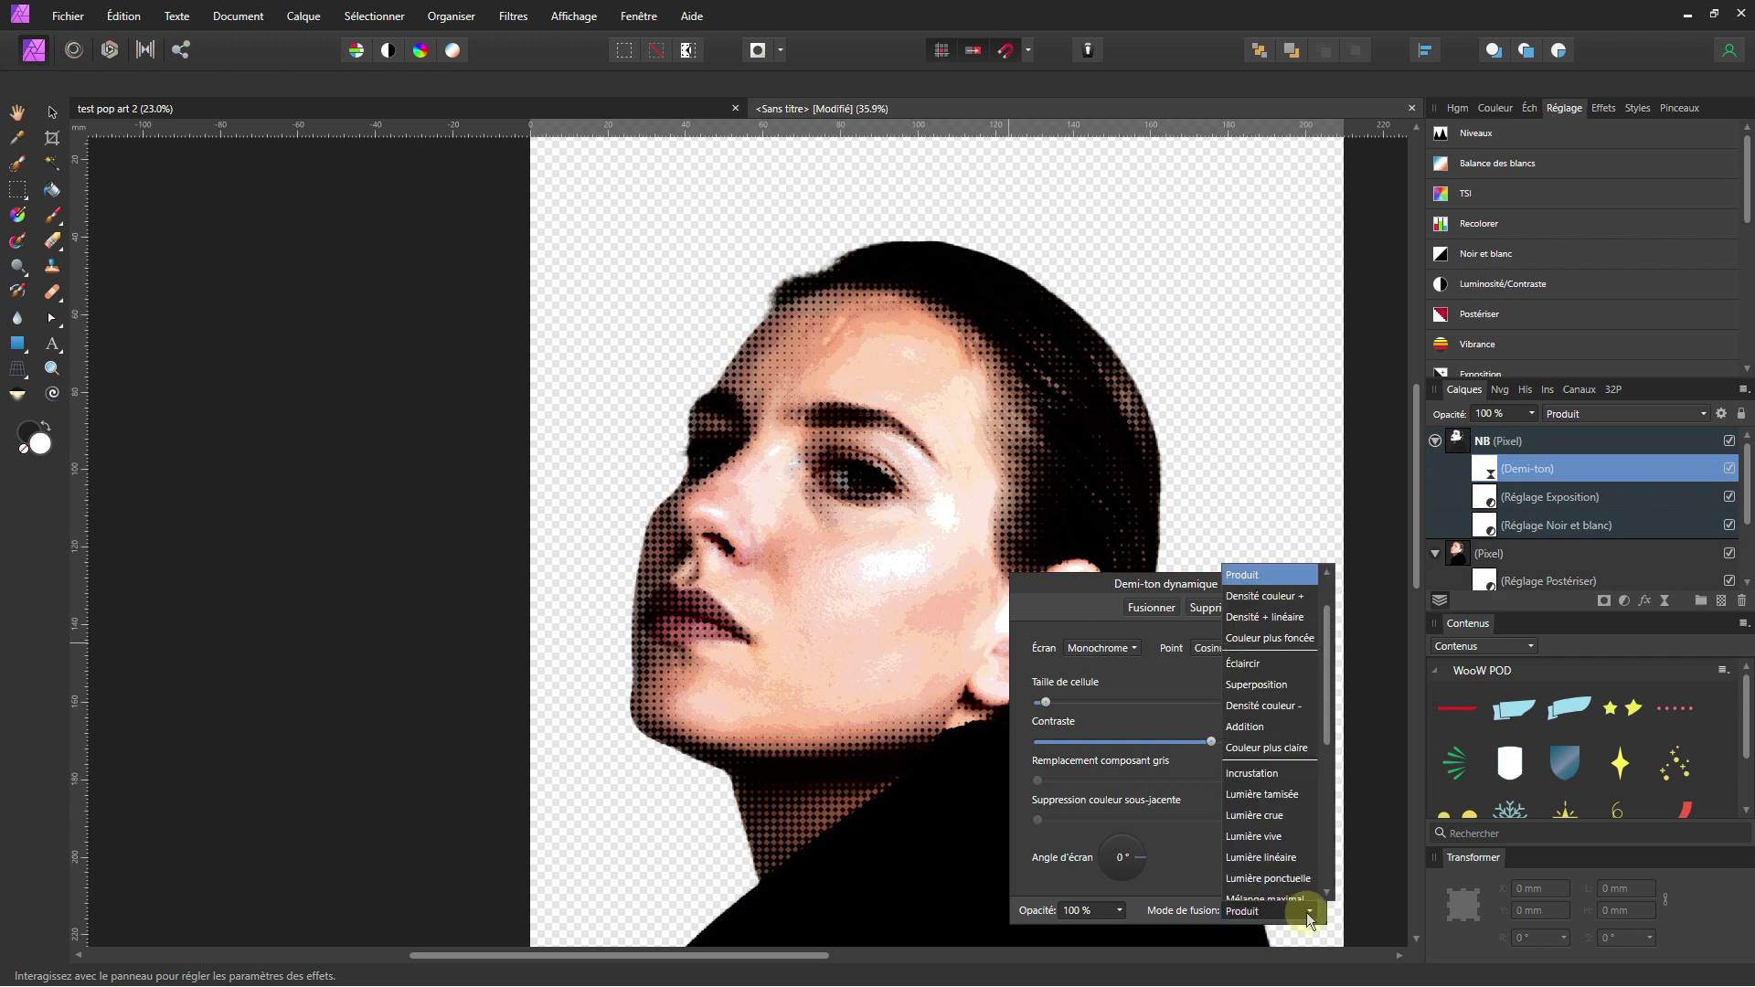
scroll(1270, 693, up, 1)
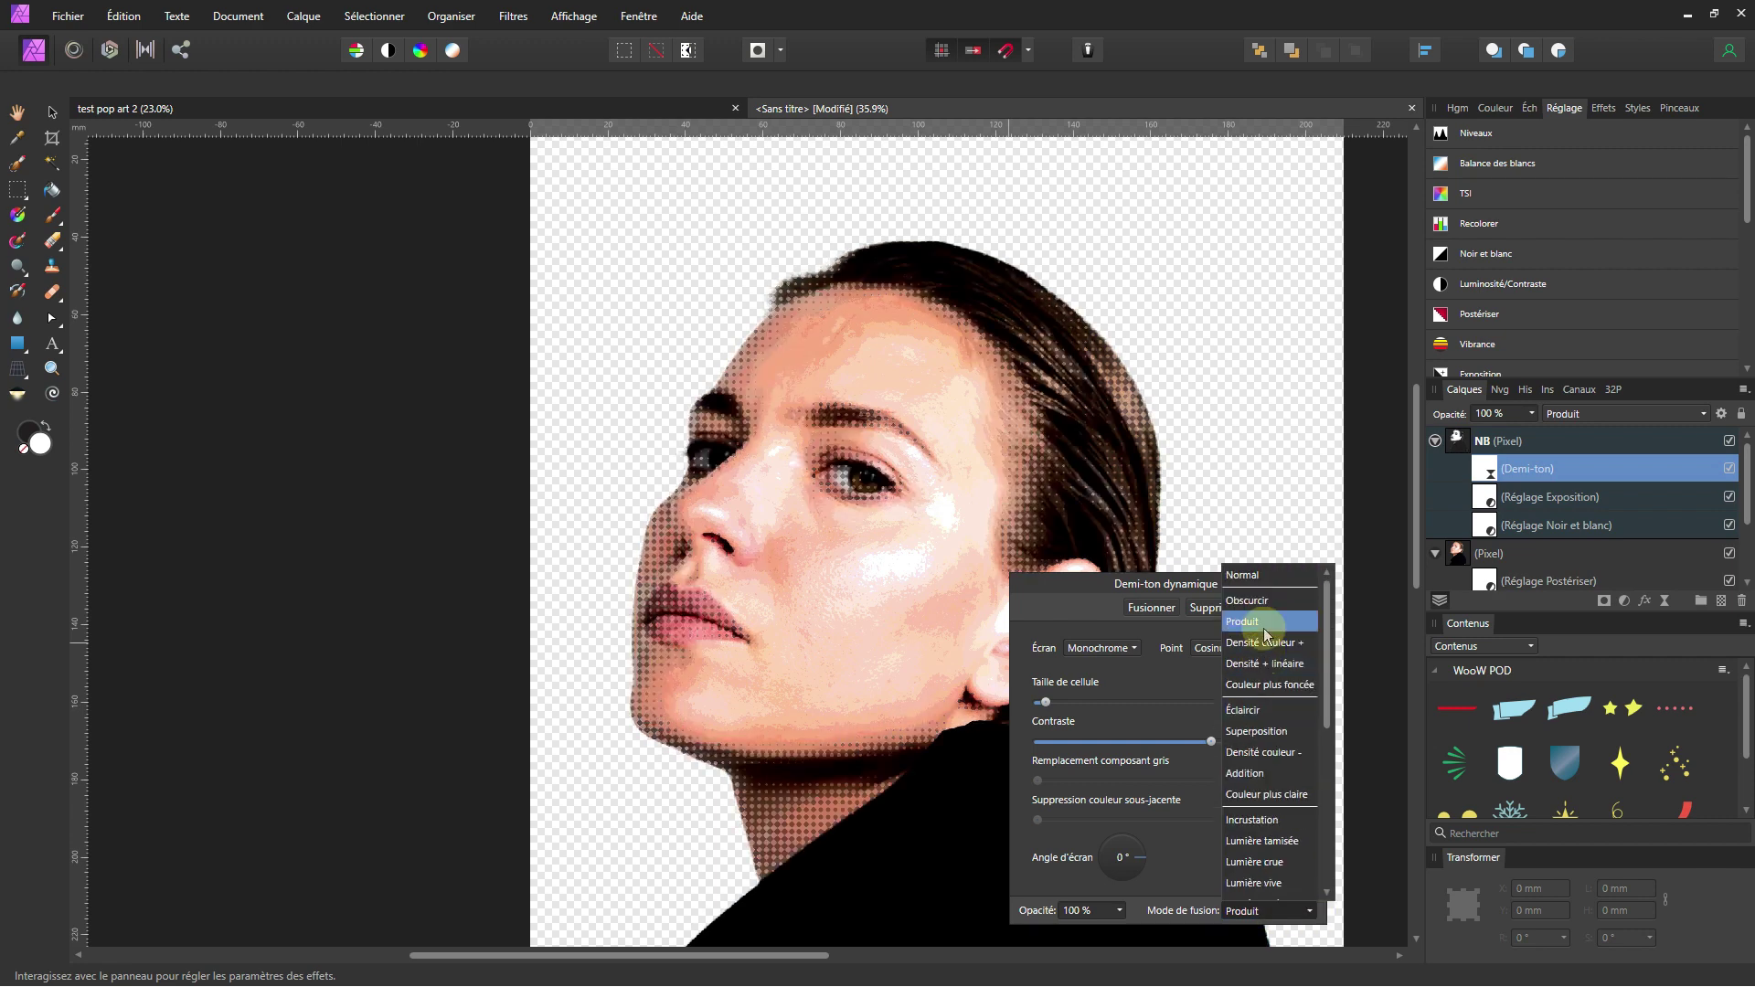
click(1265, 755)
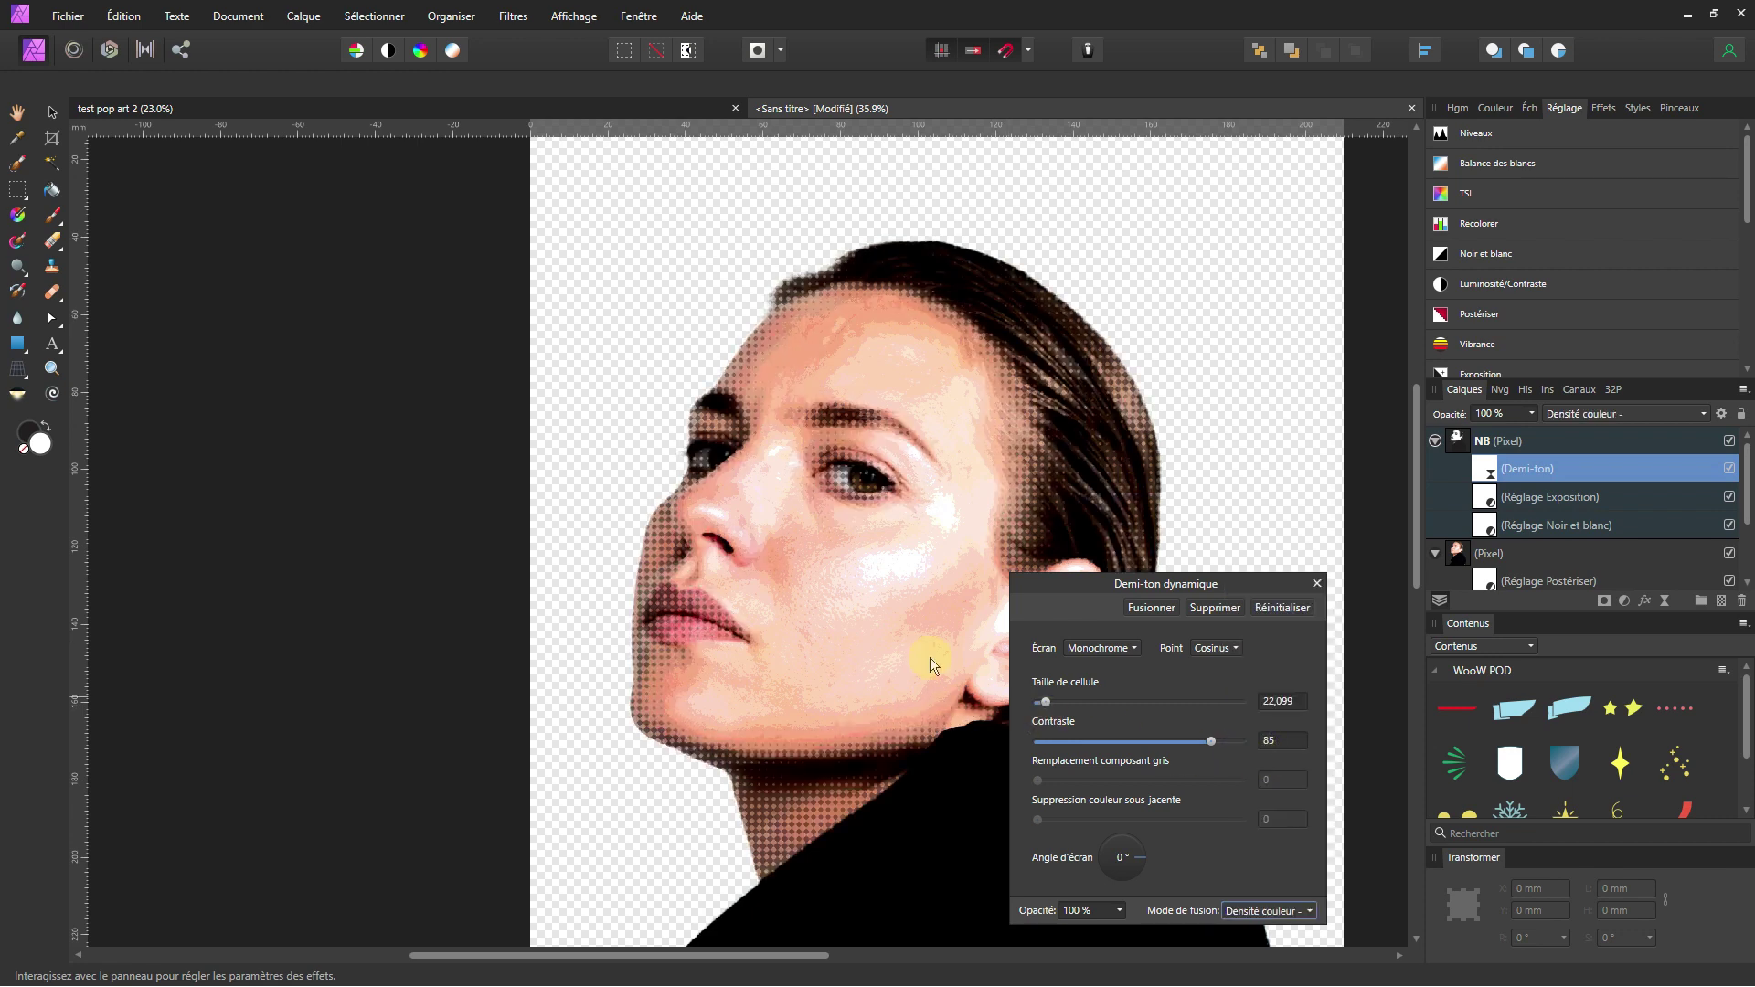
click(1317, 585)
Draw a white 210 × 297 mm page-sized rectangle and place it beneath the portrait layers.
key(m)
scroll(1079, 538, down, 3)
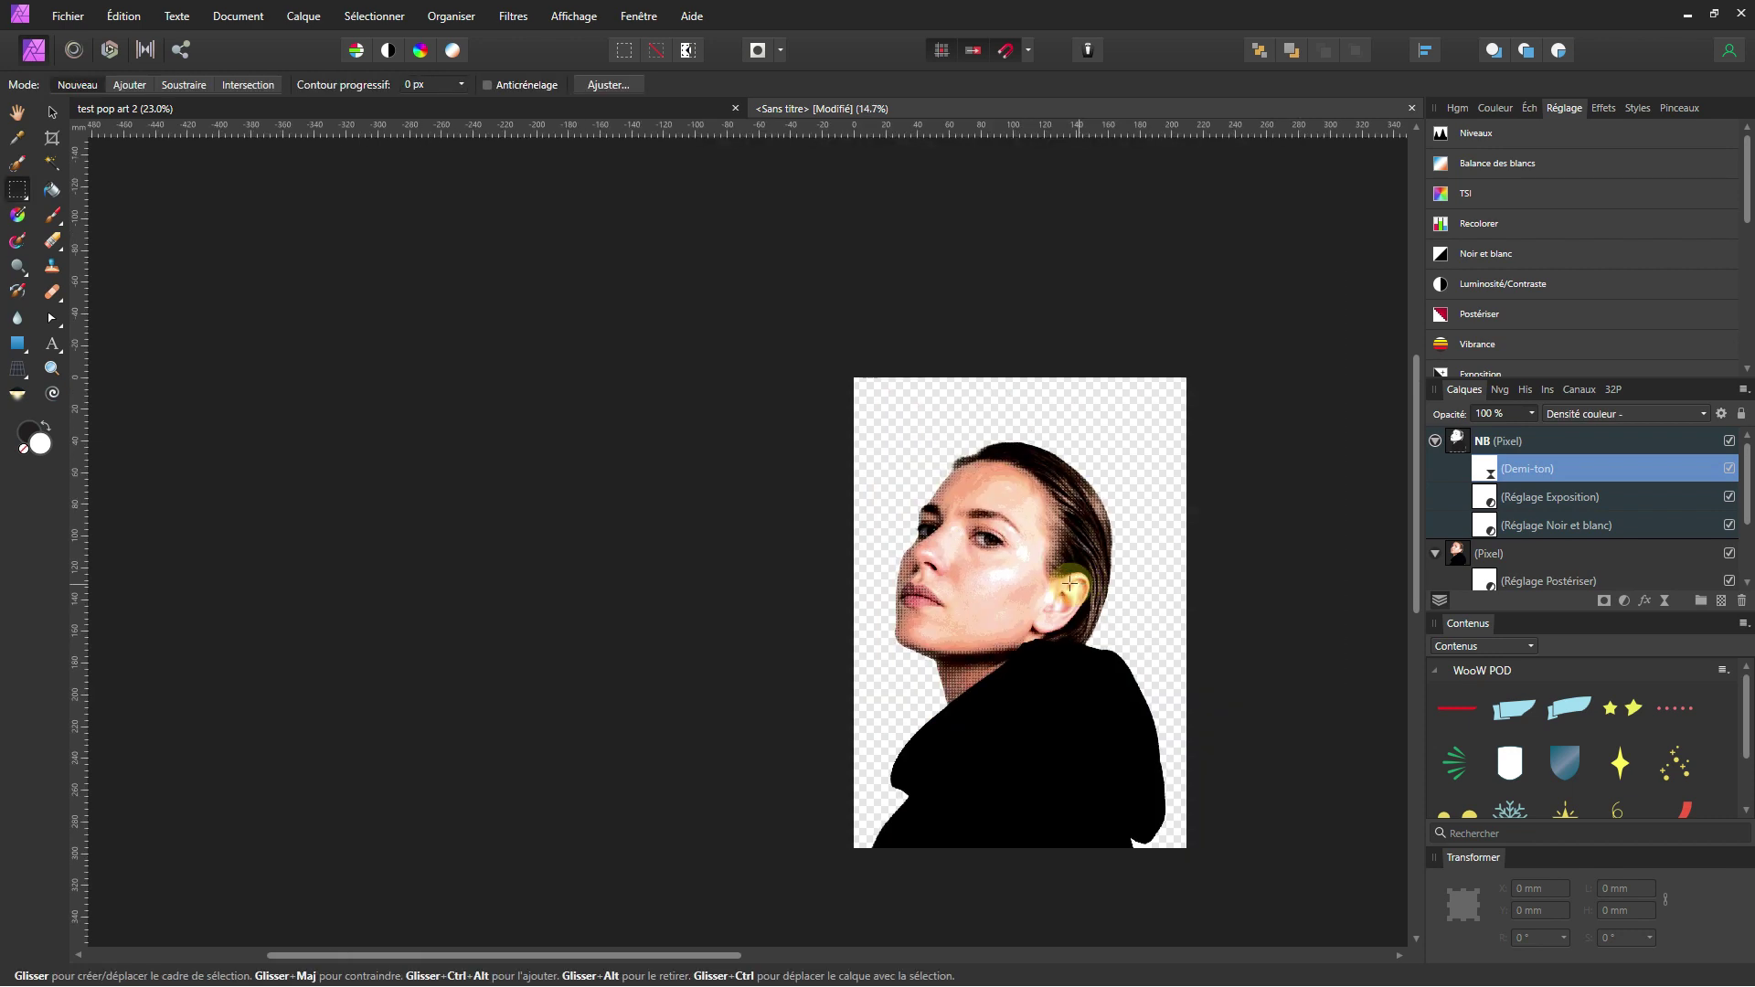
scroll(1027, 439, up, 1)
click(1435, 441)
click(1435, 468)
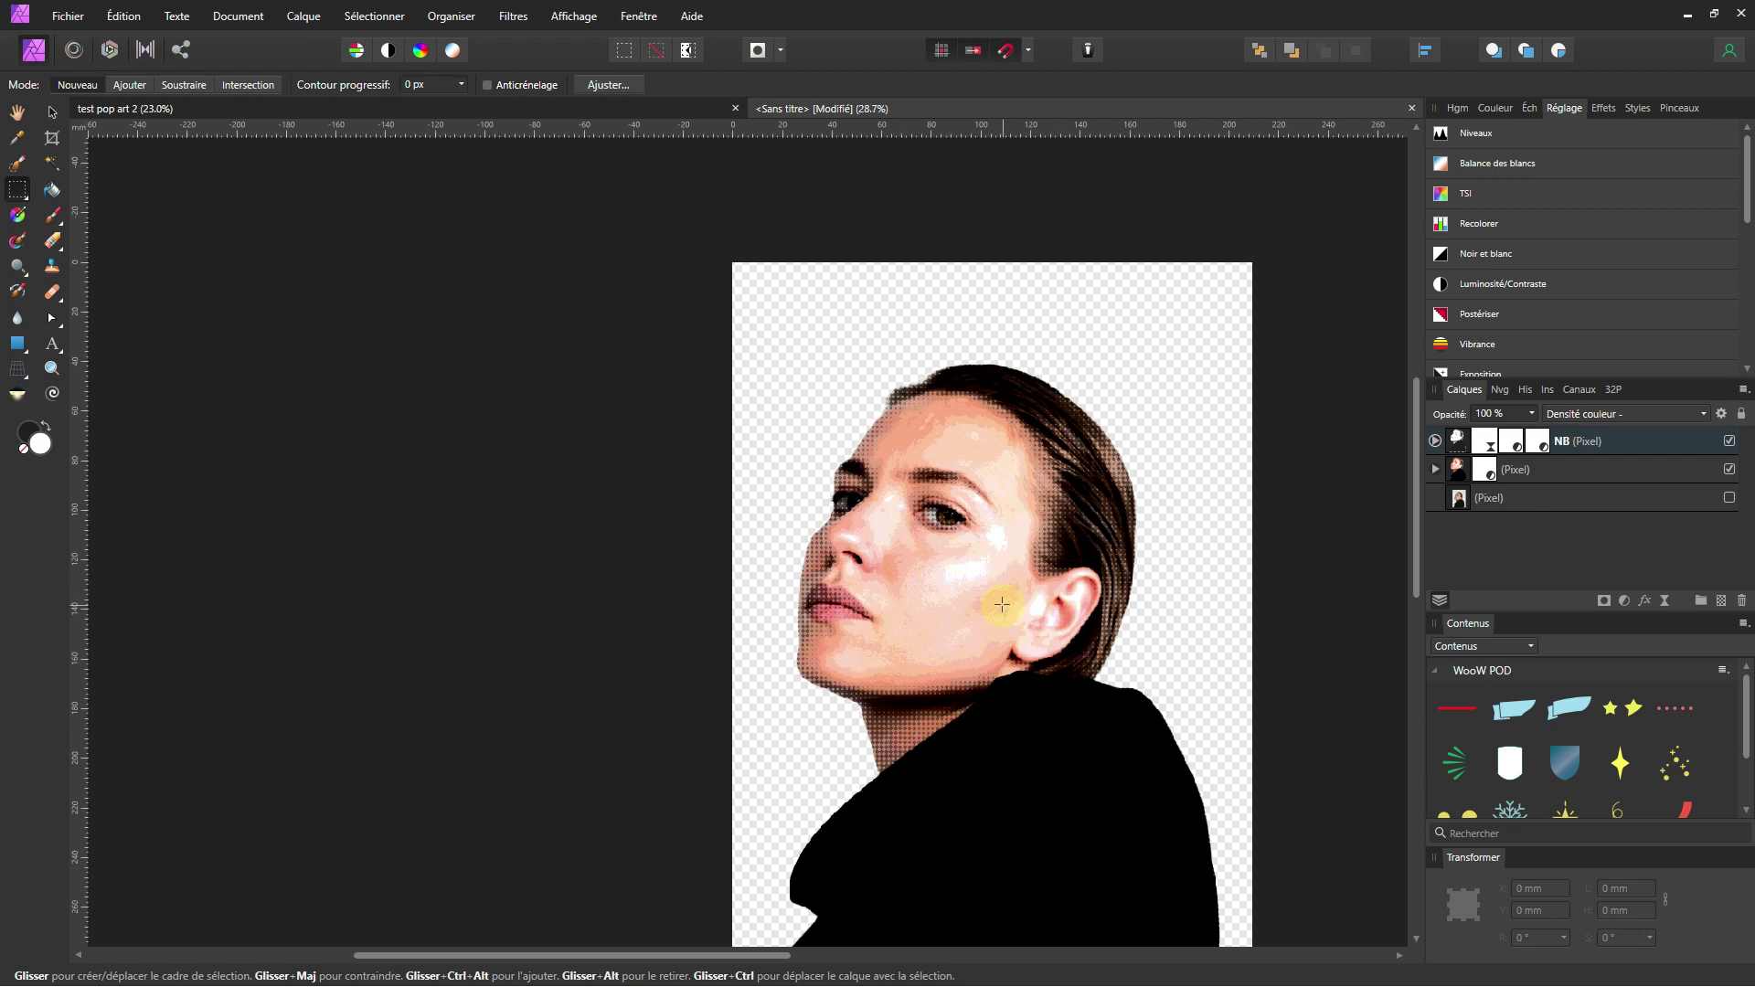
scroll(1002, 605, right, 2)
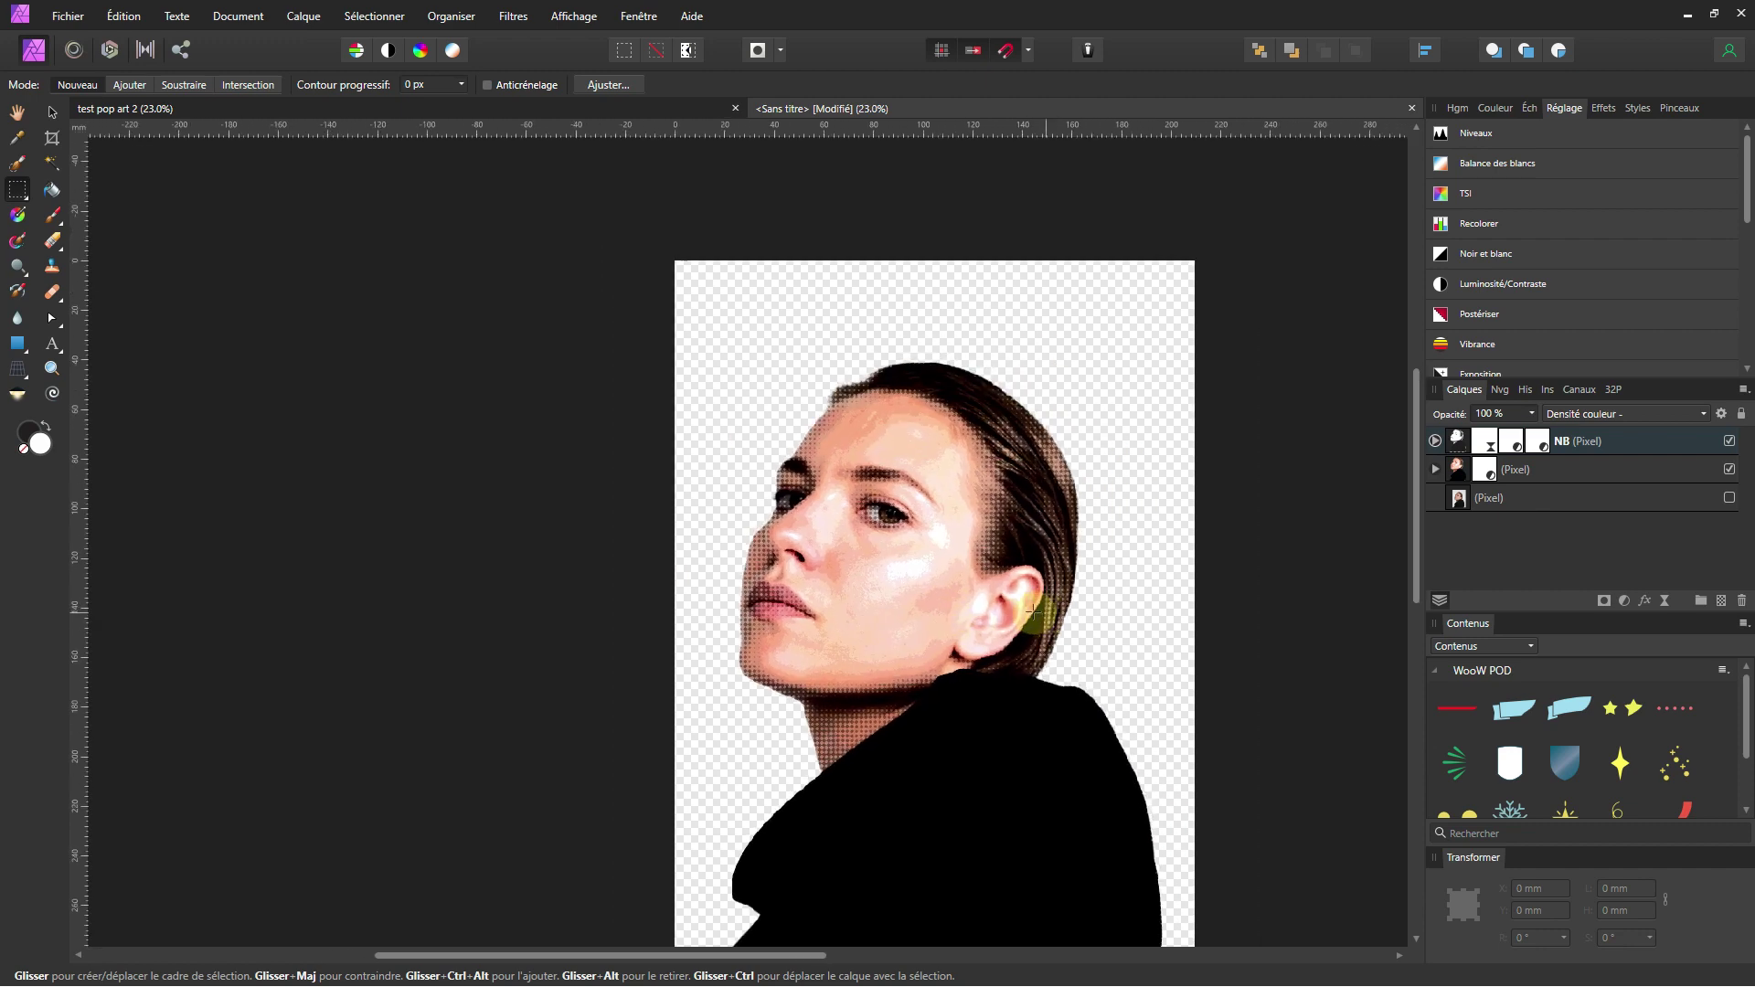
scroll(1033, 608, right, 2)
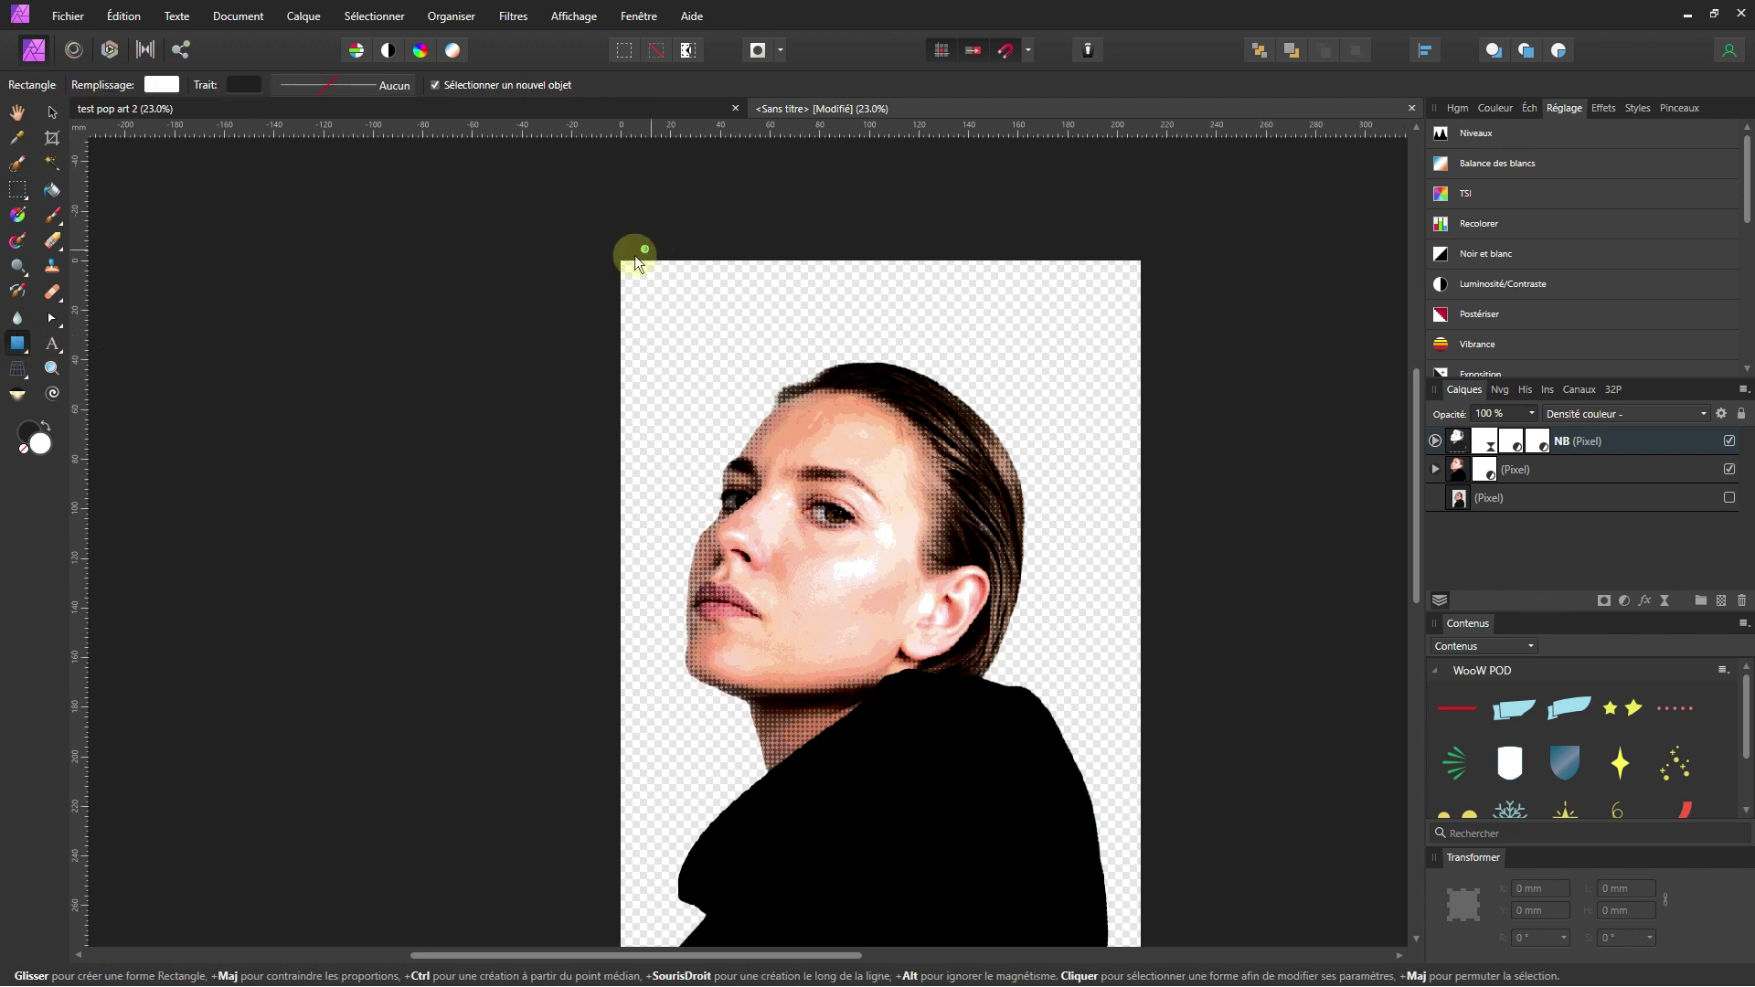
mouse_move(620, 260)
mouse_down()
mouse_move(1131, 940)
mouse_move(1142, 858)
mouse_up()
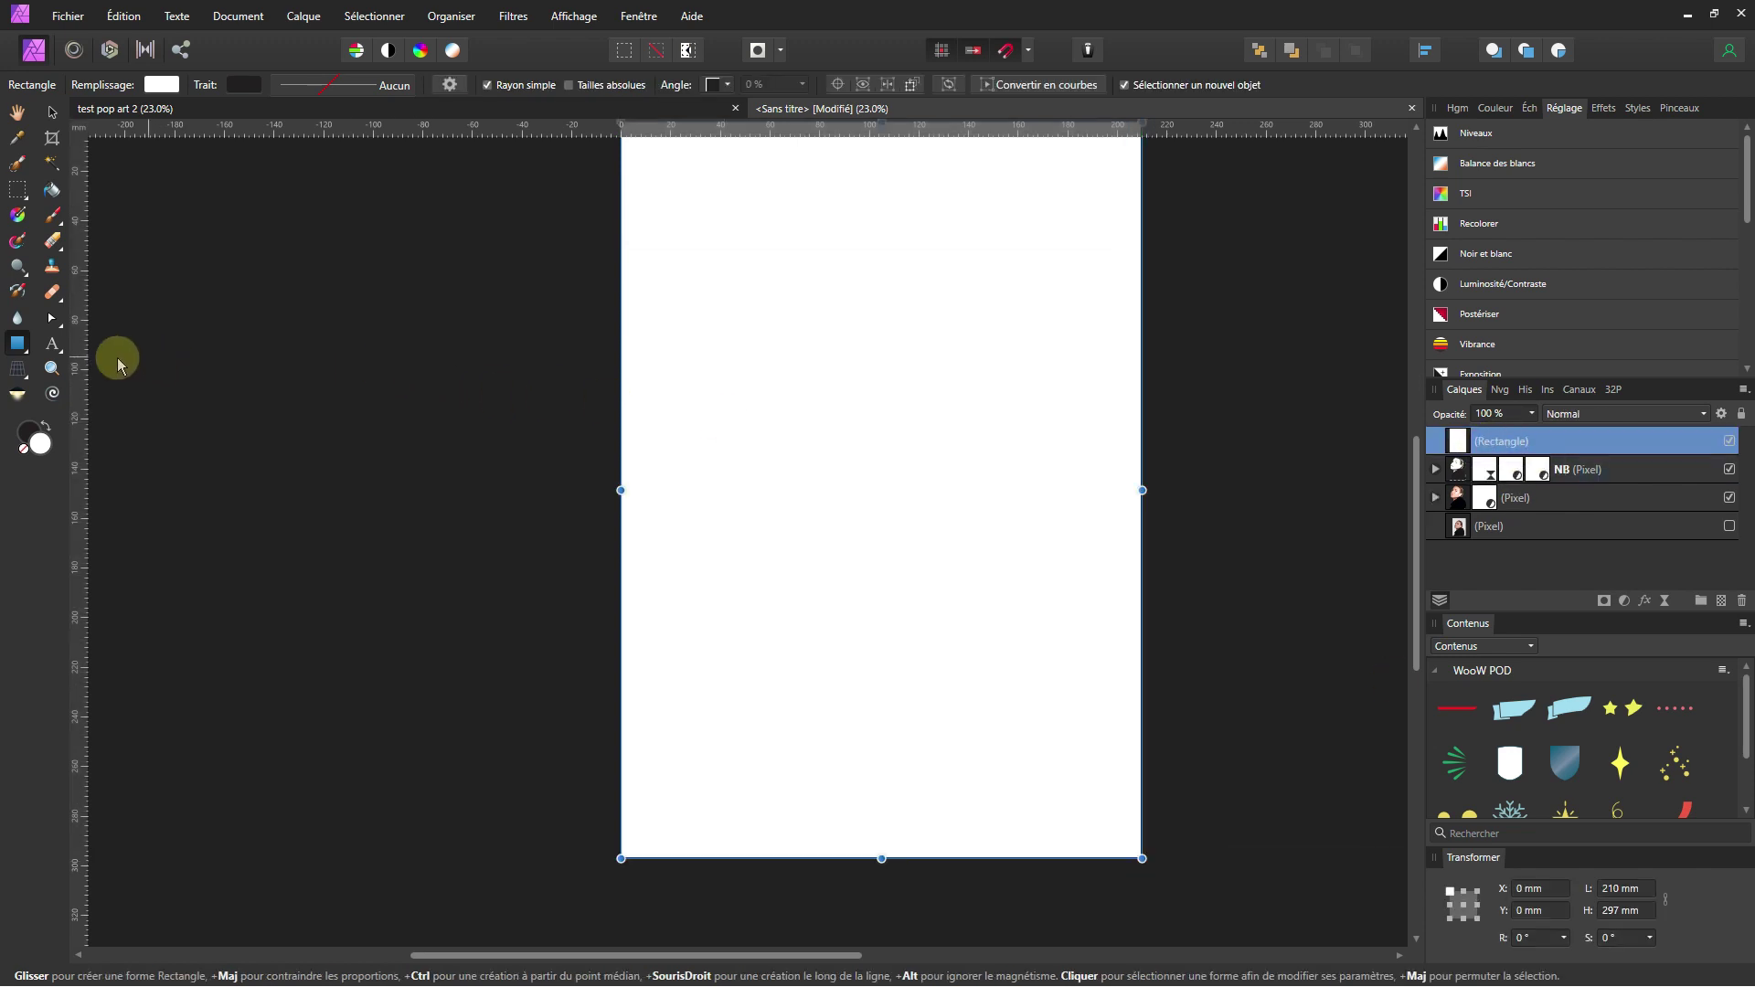
drag(1543, 425, 1557, 516)
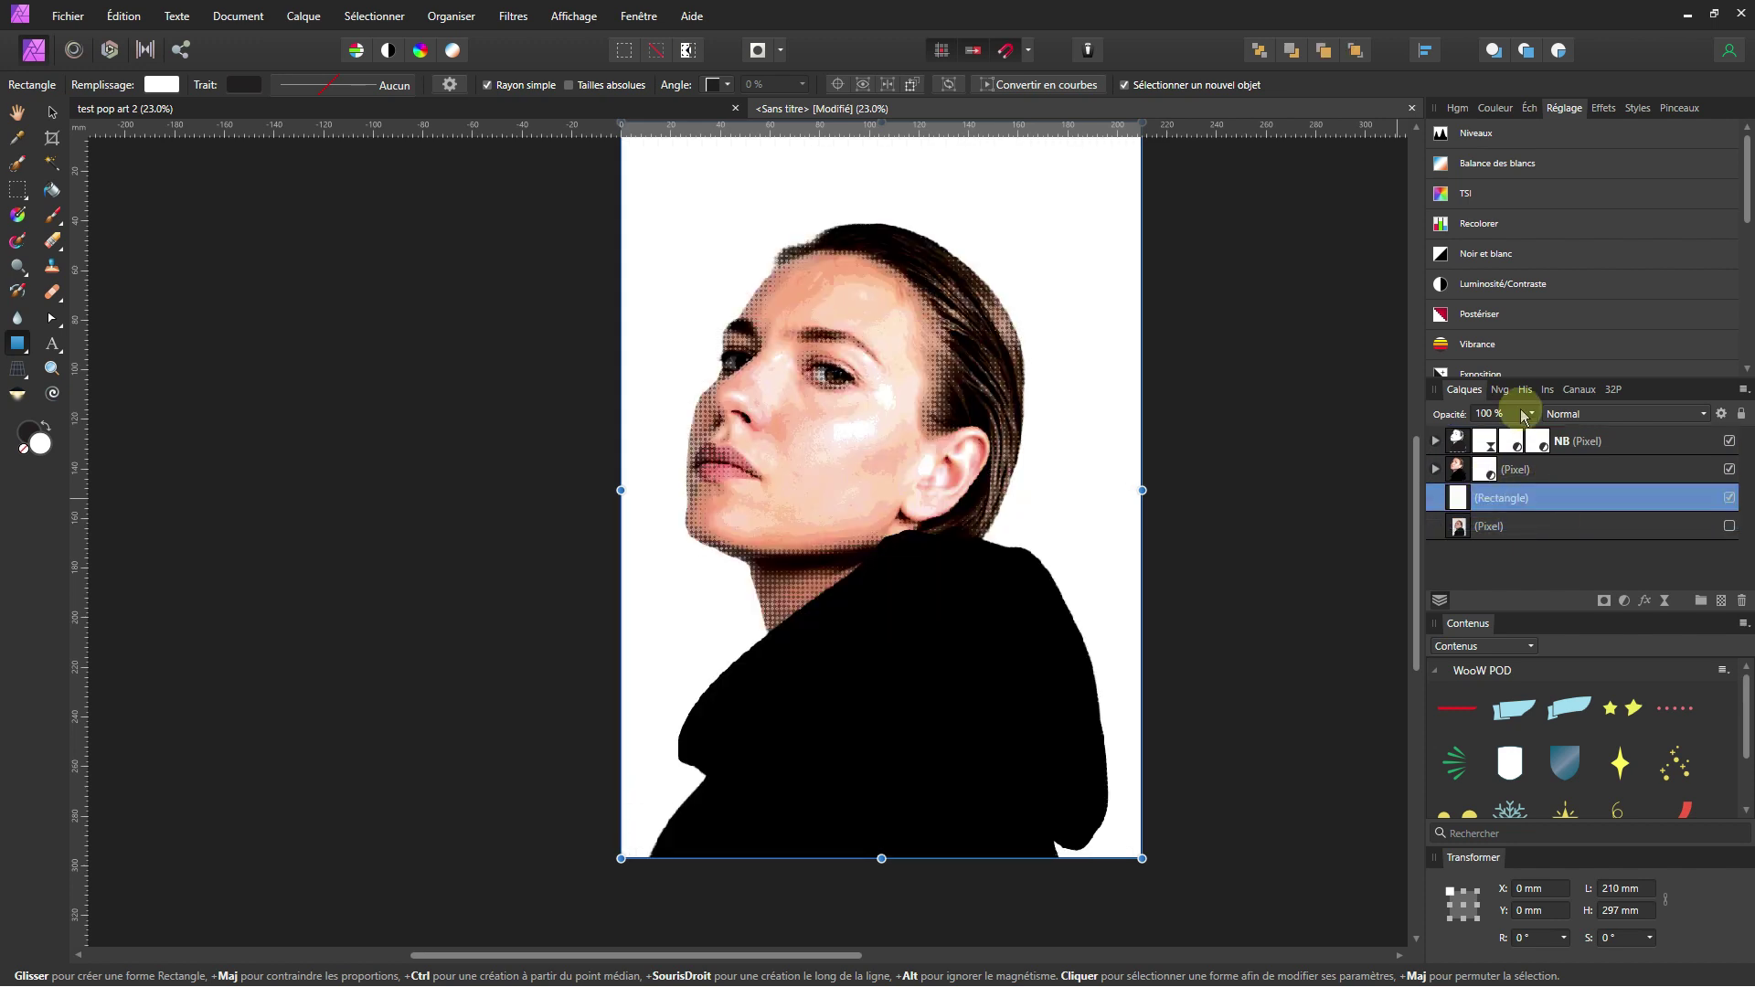
click(1496, 108)
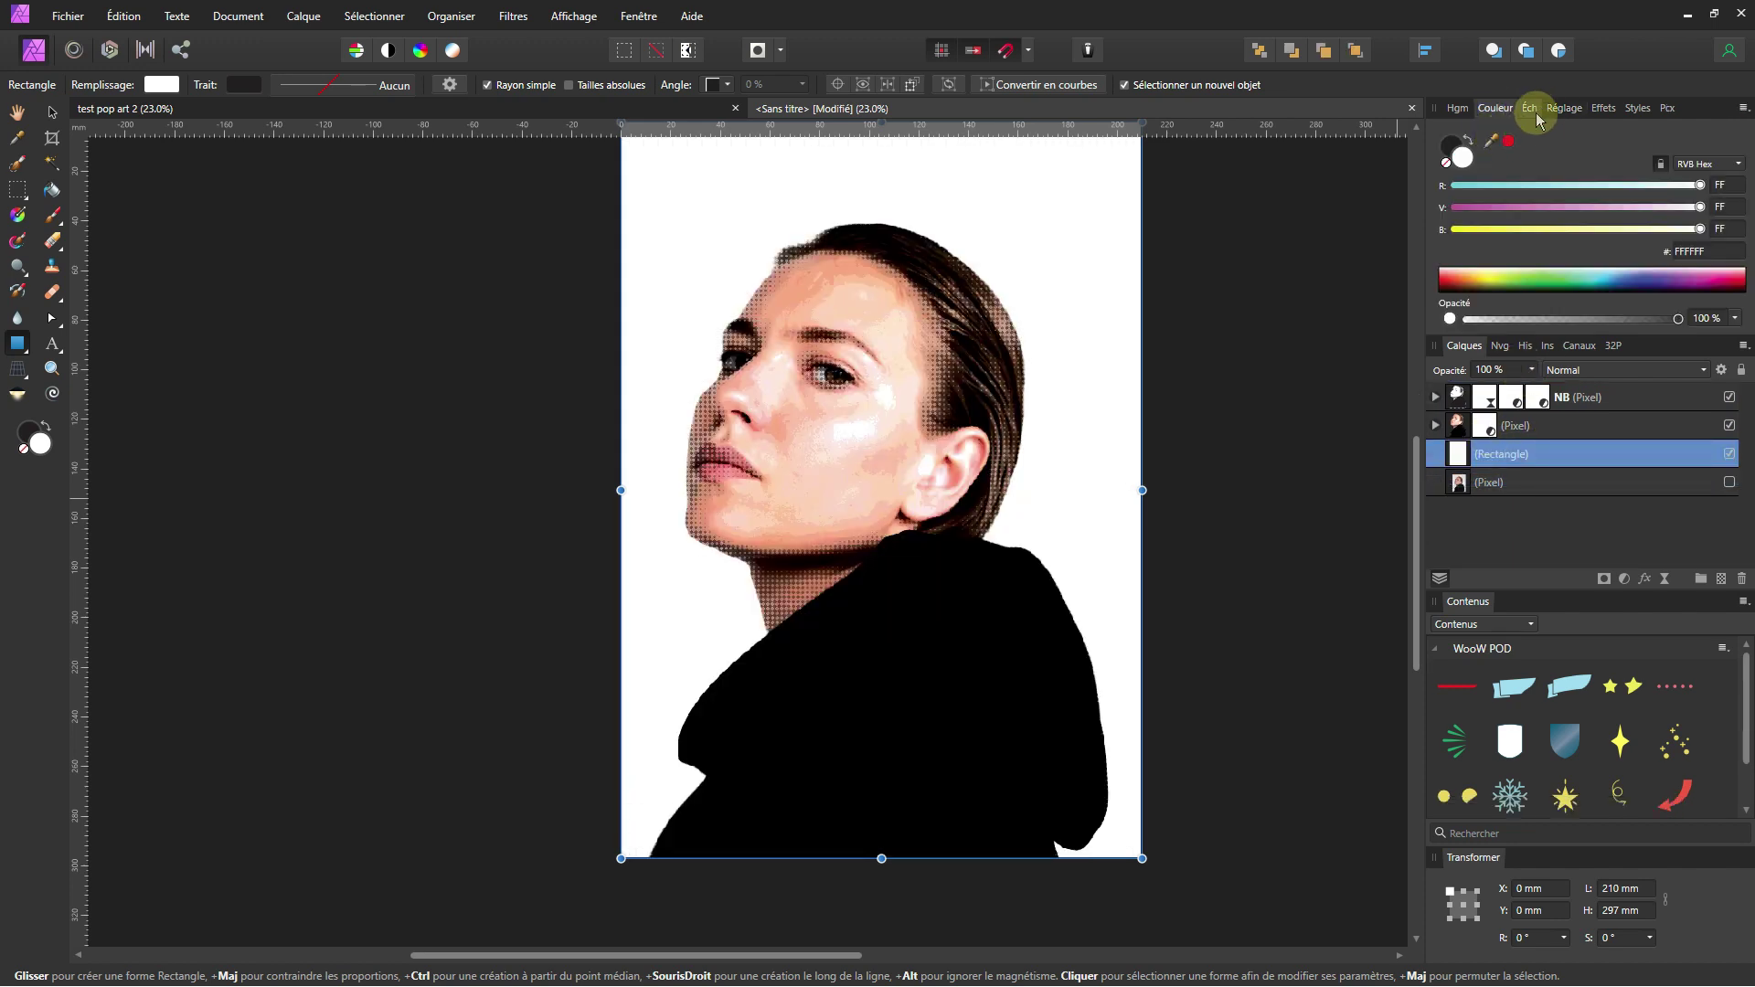
Try red, orange, yellow-orange, yellow and light green swatch fills on the background rectangle.
click(1530, 107)
click(1572, 236)
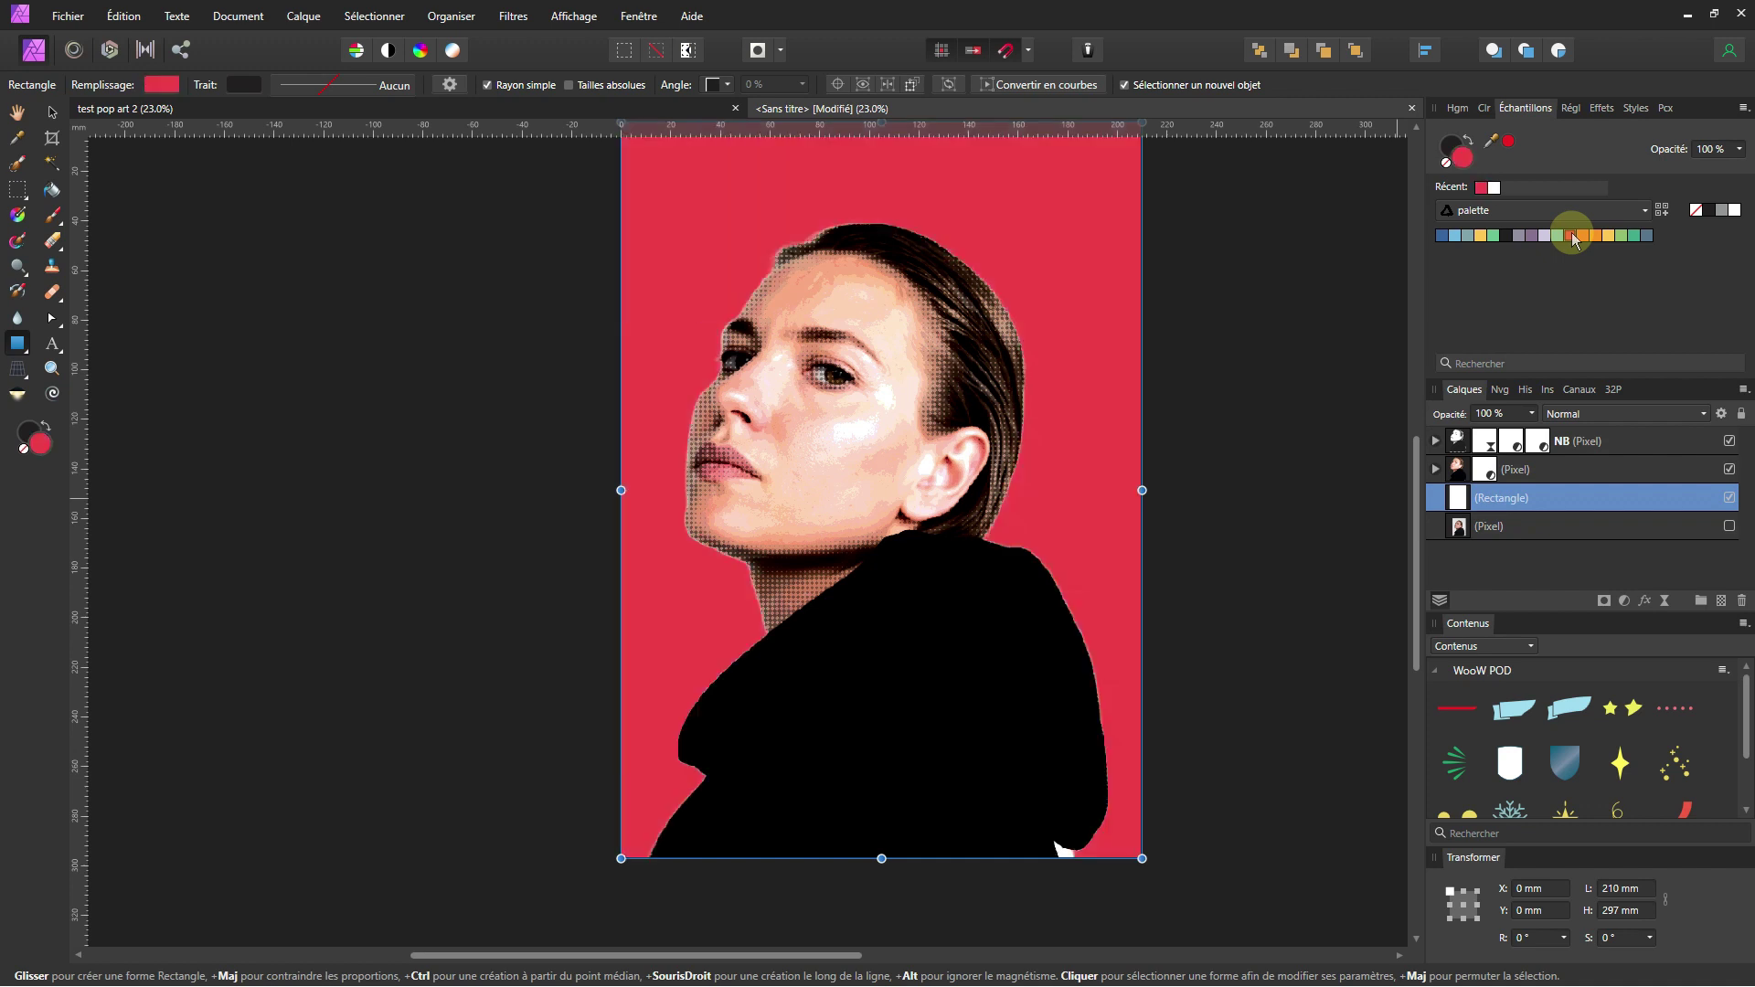
click(1583, 237)
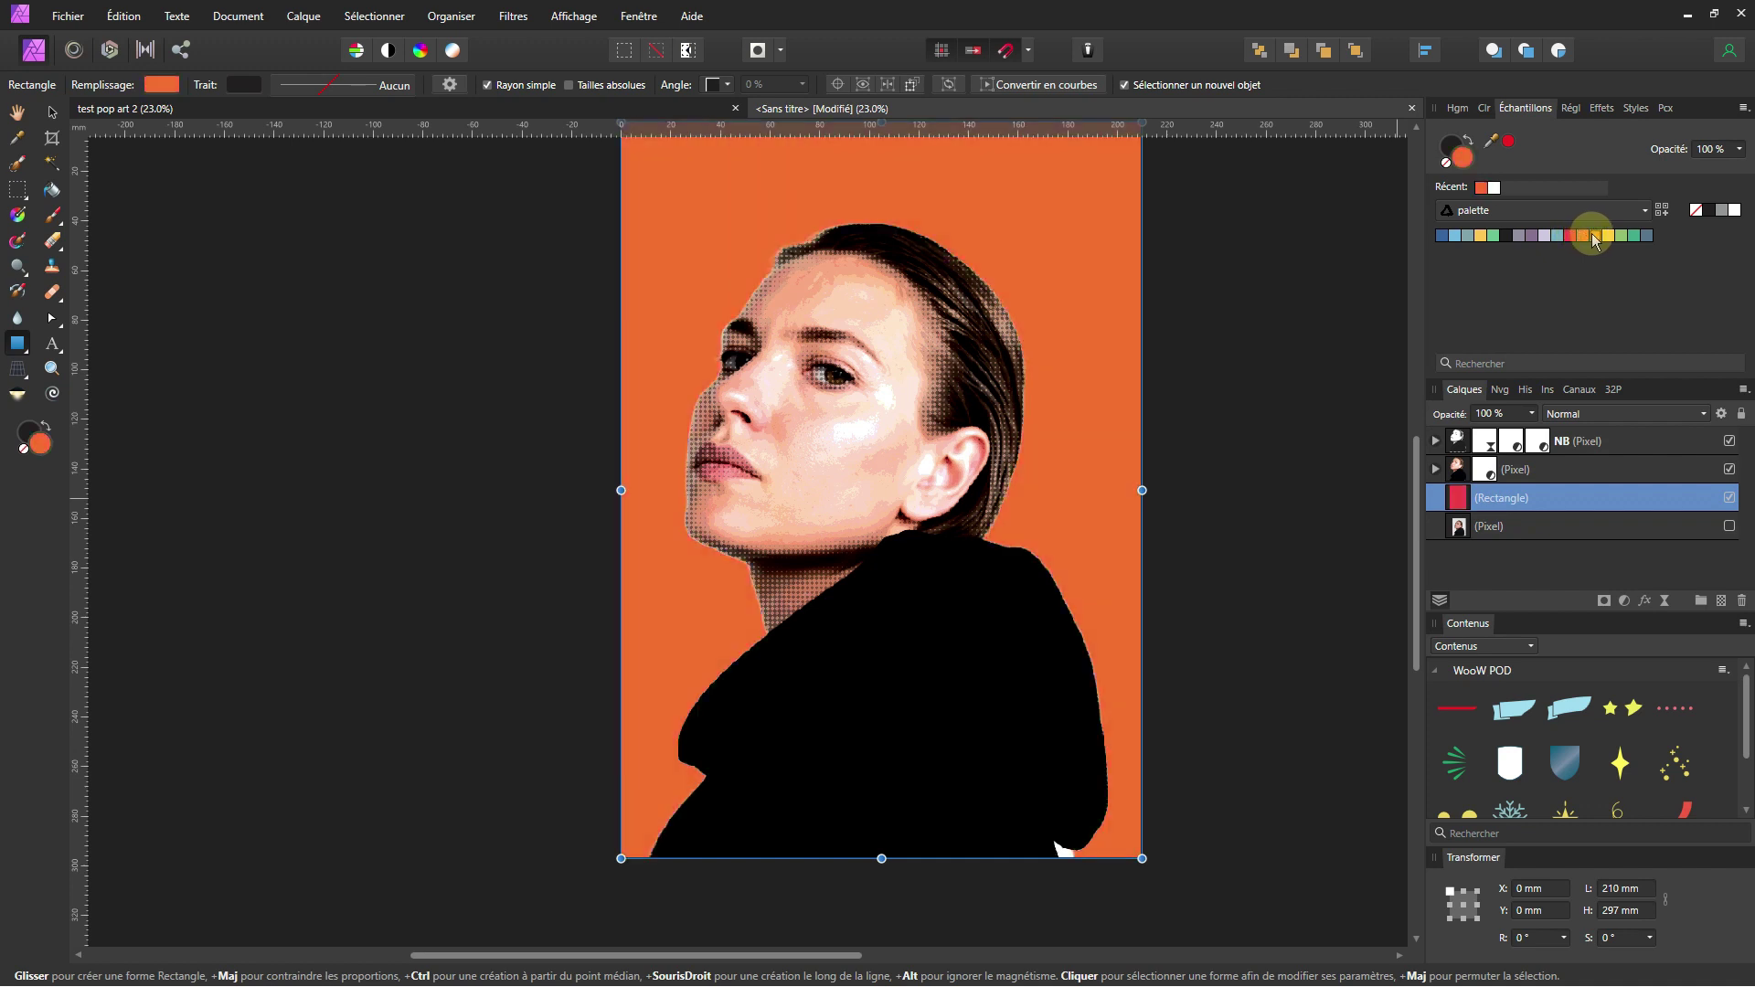
click(1598, 236)
click(1609, 236)
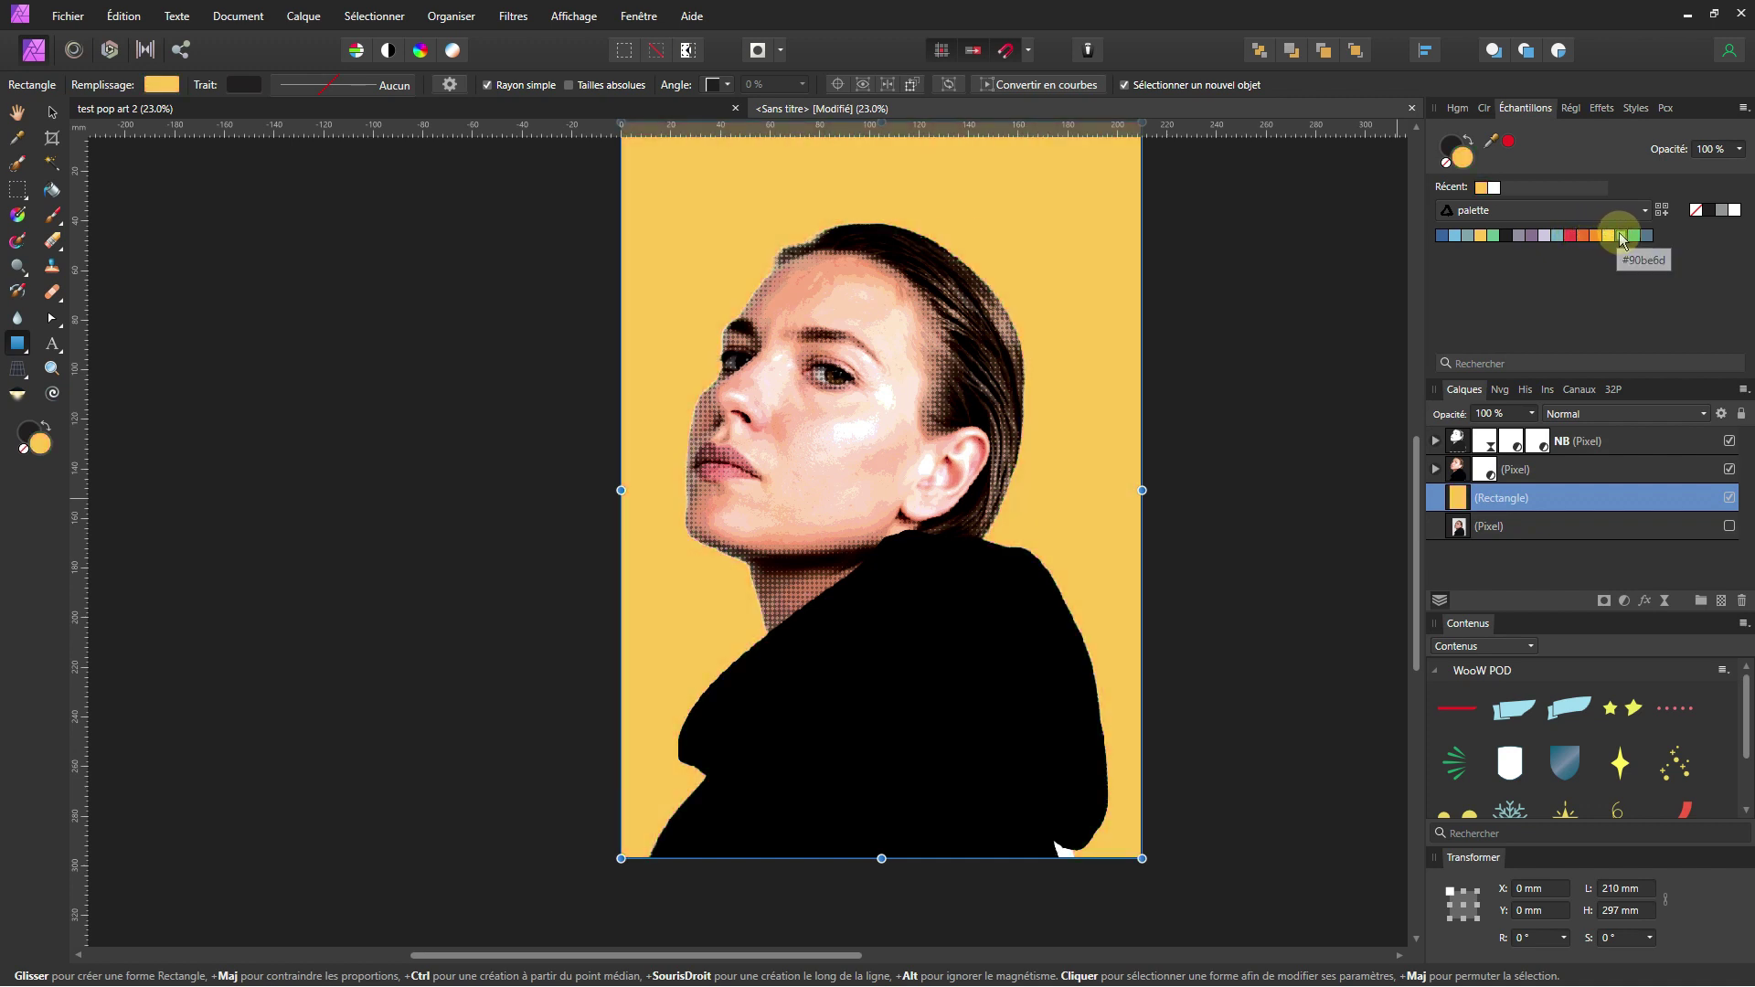
click(1622, 236)
click(52, 112)
click(602, 515)
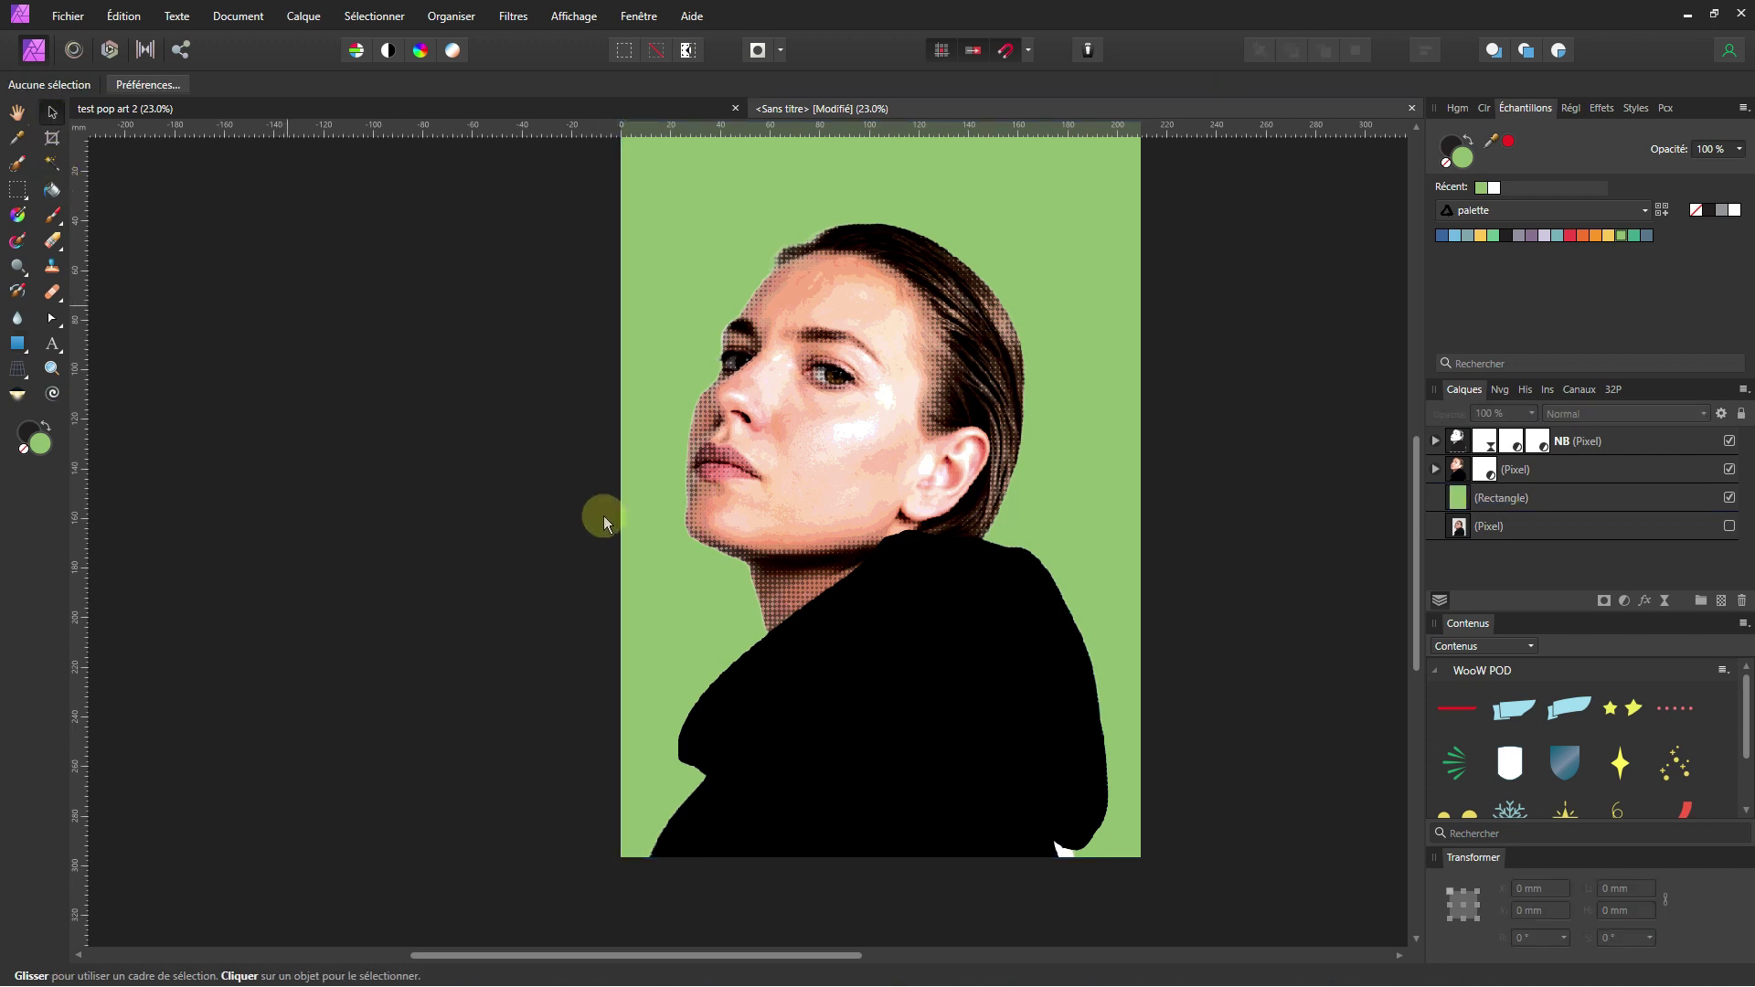
scroll(630, 510, down, 1)
scroll(731, 530, up, 1)
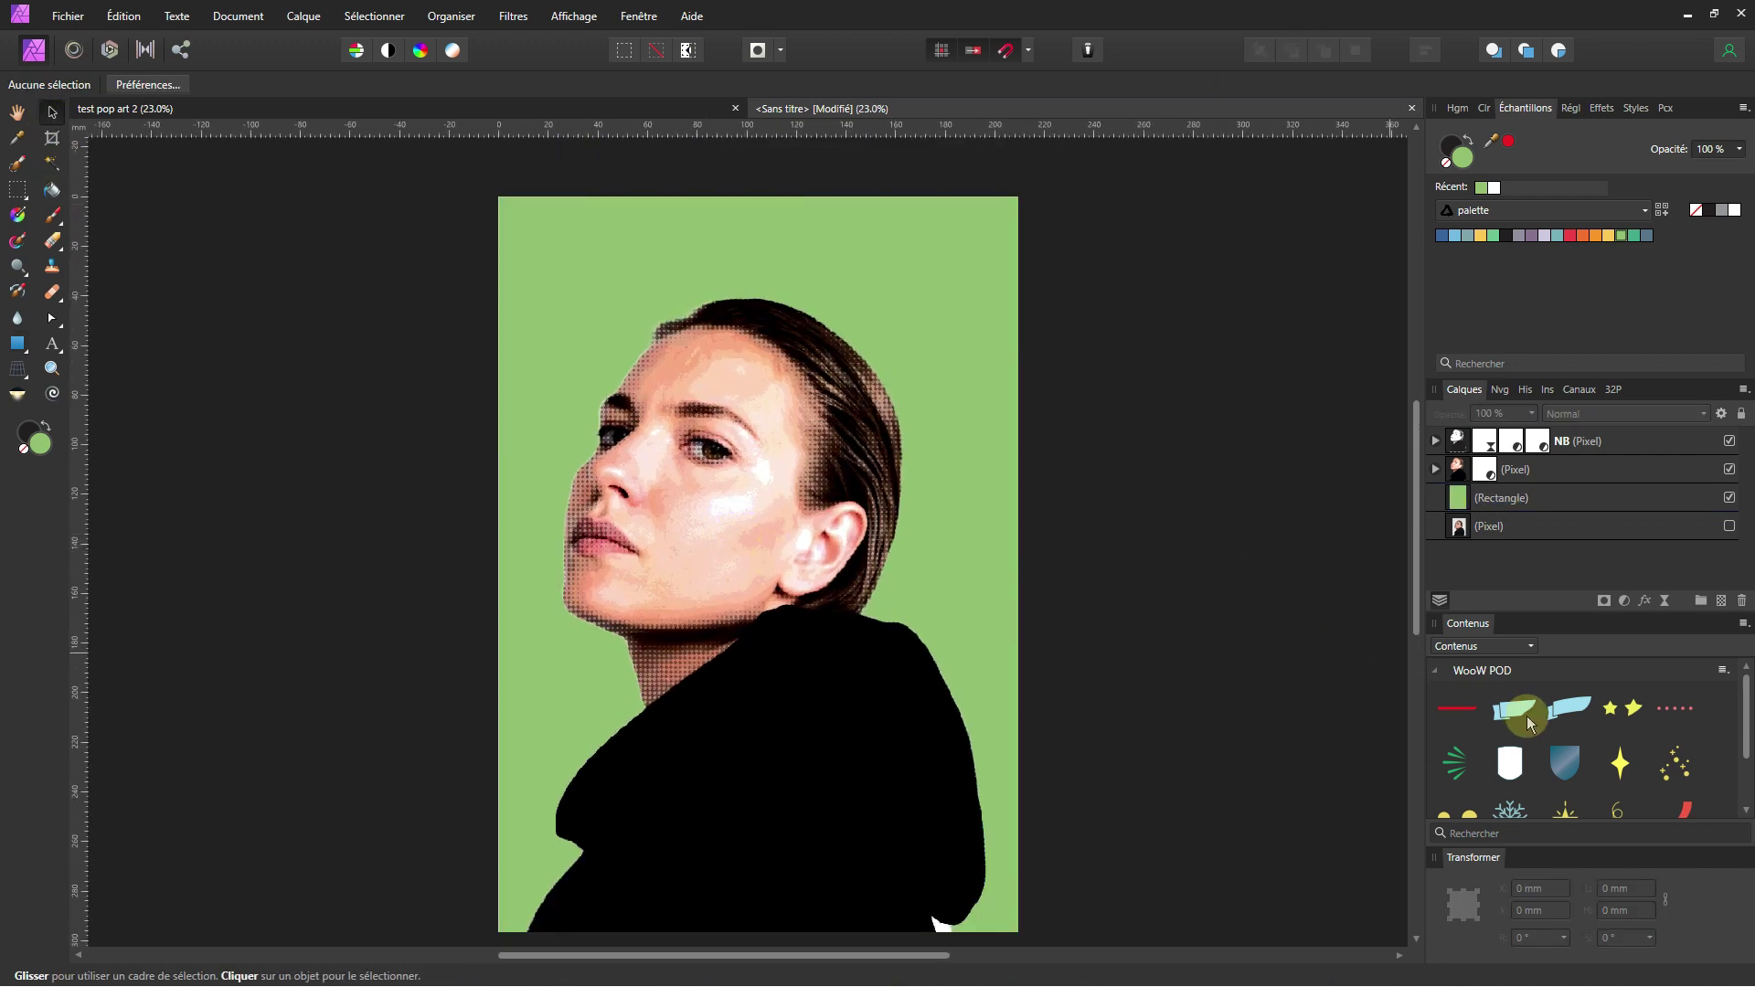
scroll(1599, 759, down, 1)
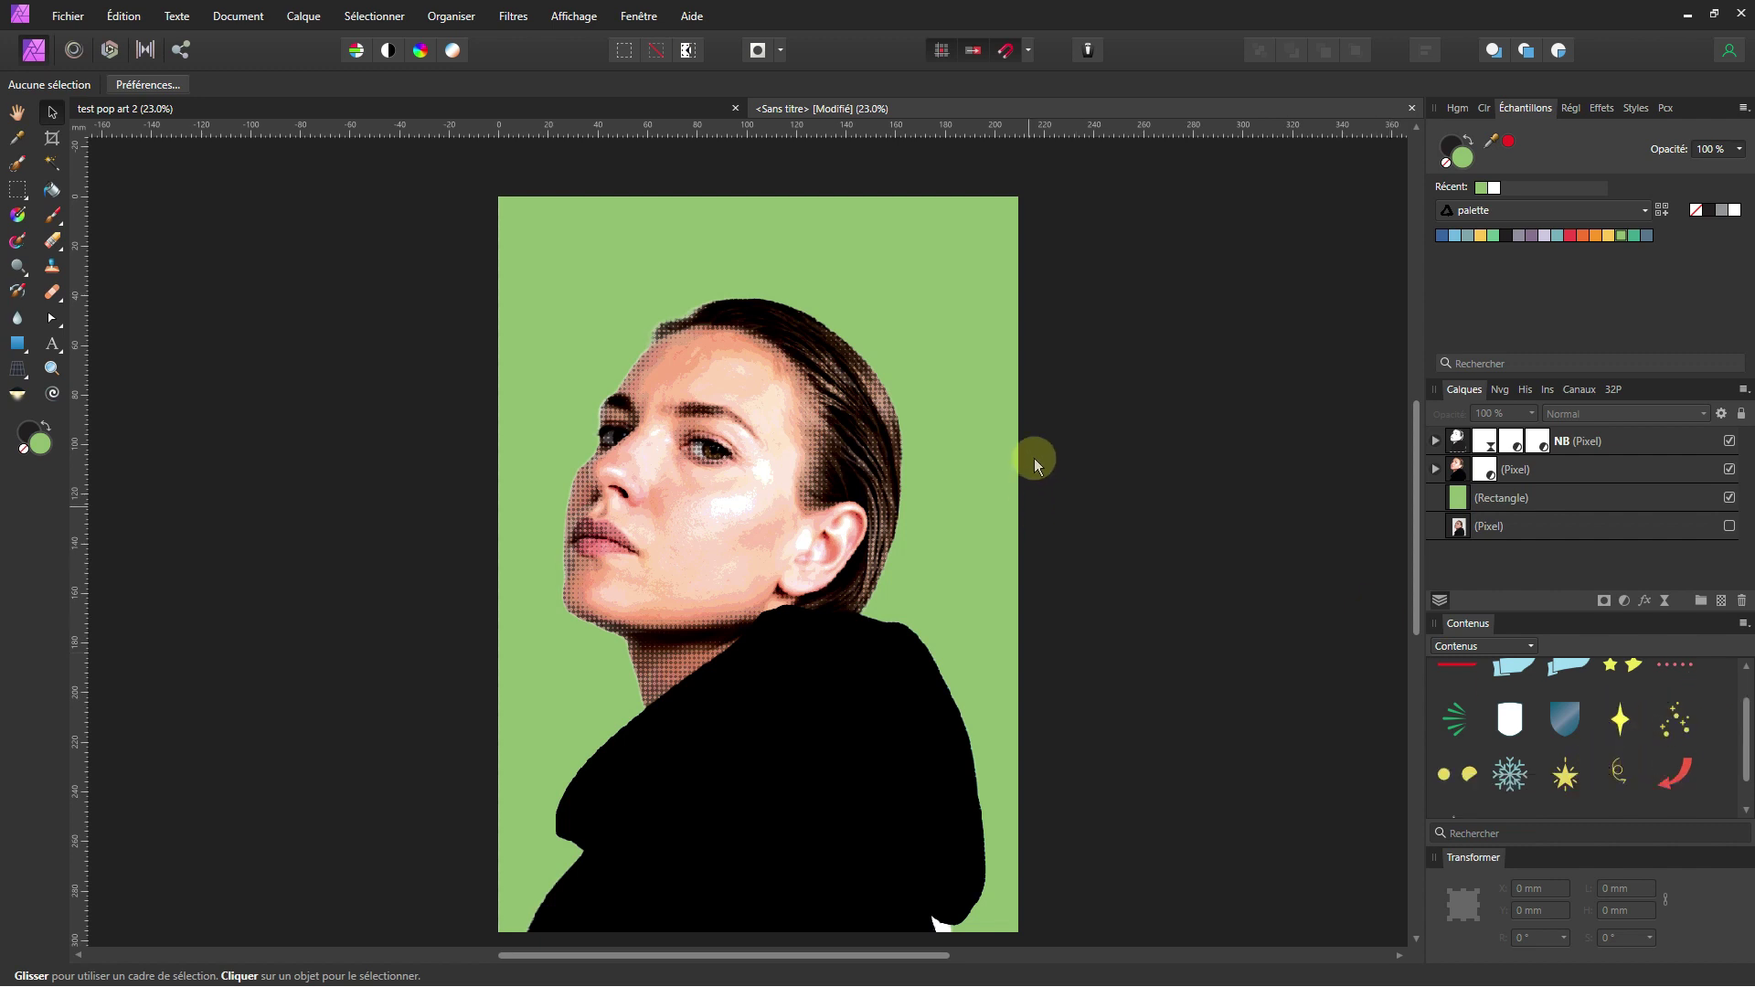
Reselect the background rectangle and settle on a yellow swatch fill after trying teal.
click(985, 437)
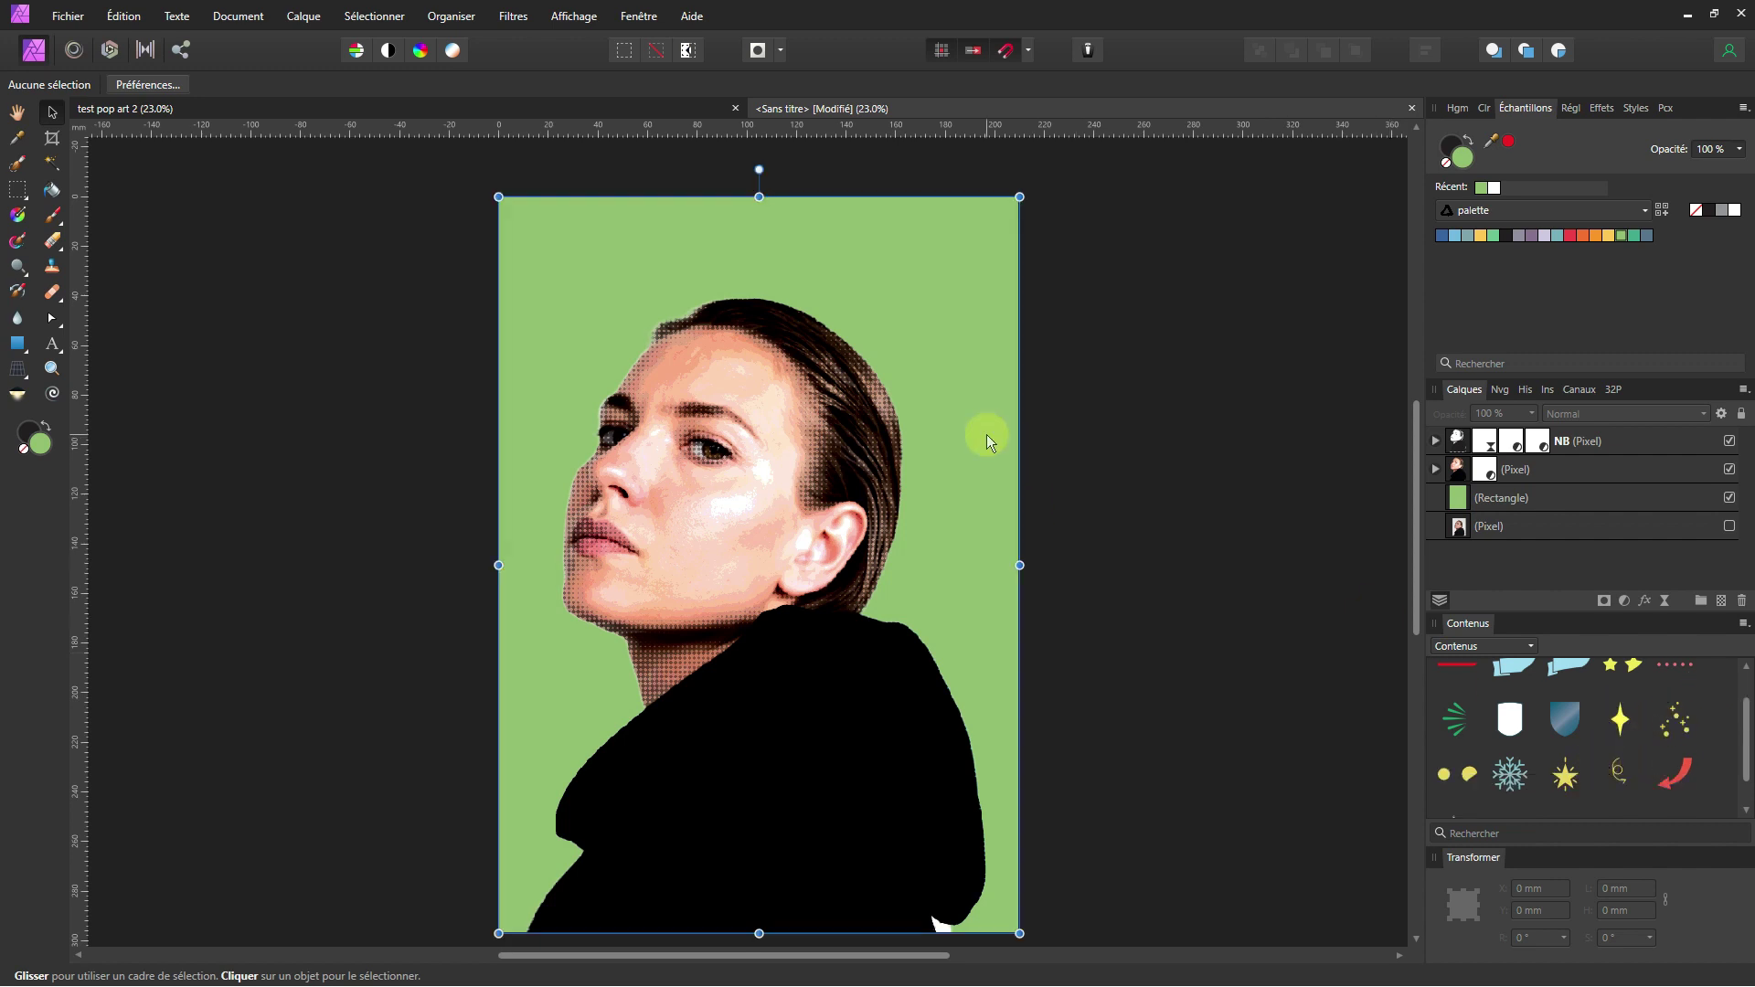
click(1636, 237)
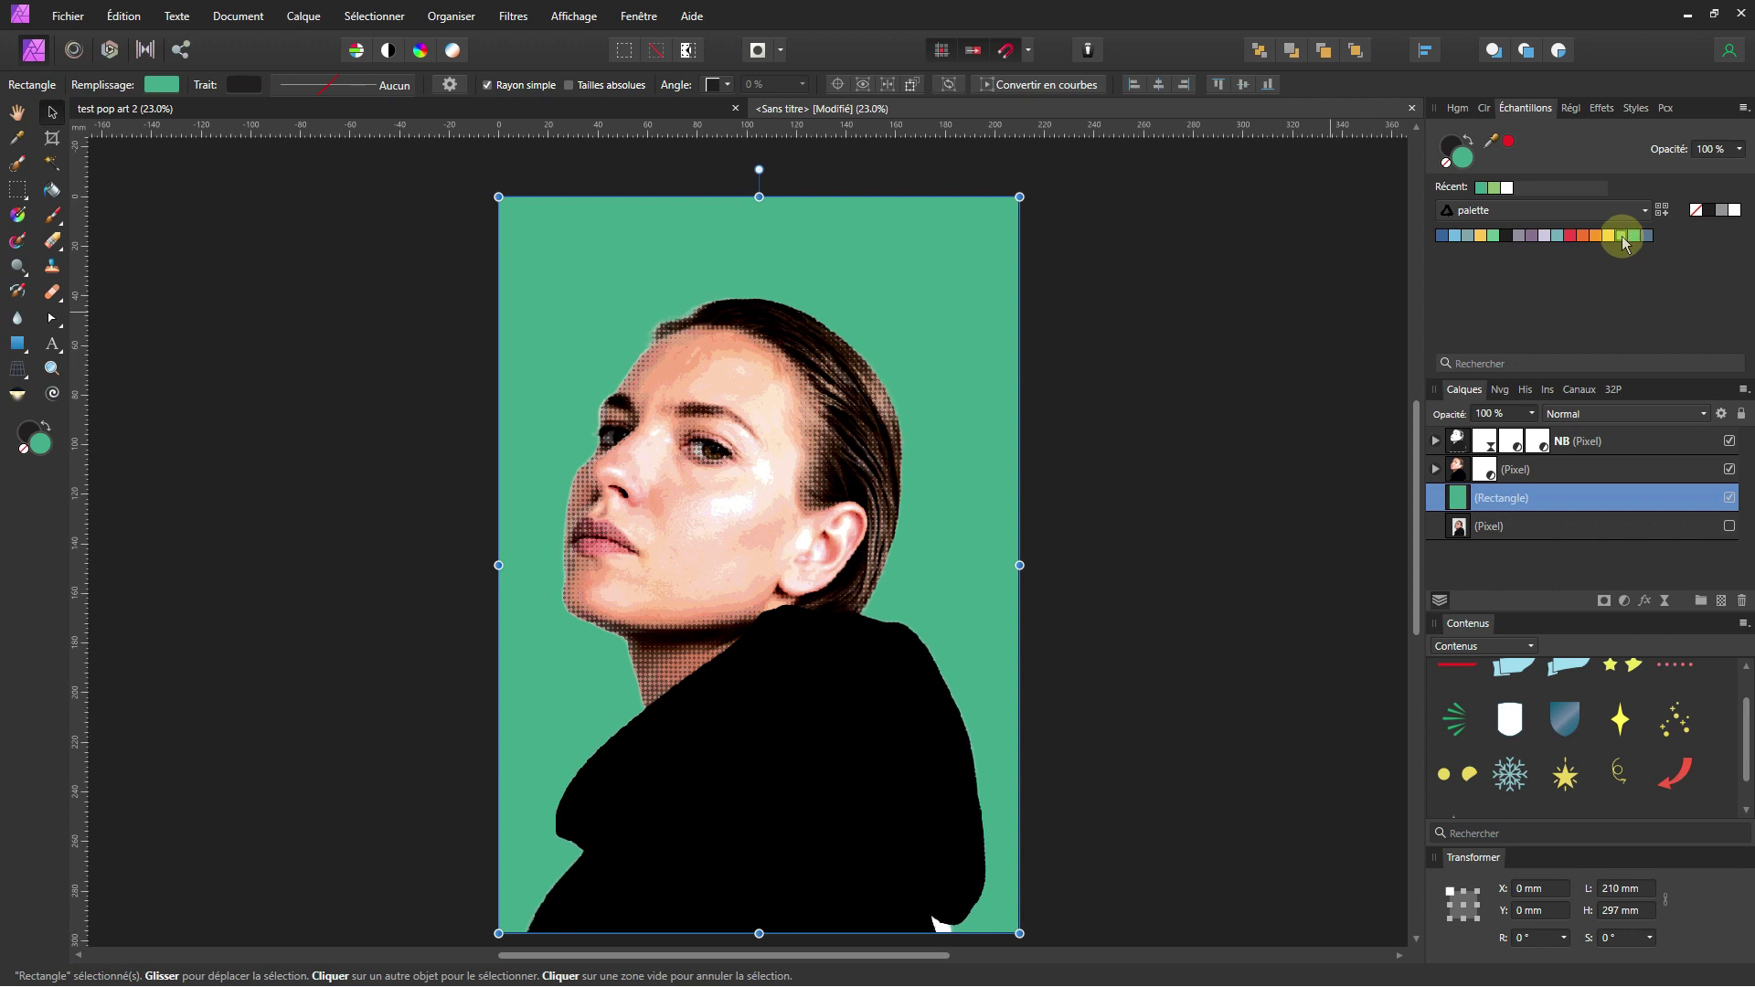
click(1622, 236)
click(1608, 236)
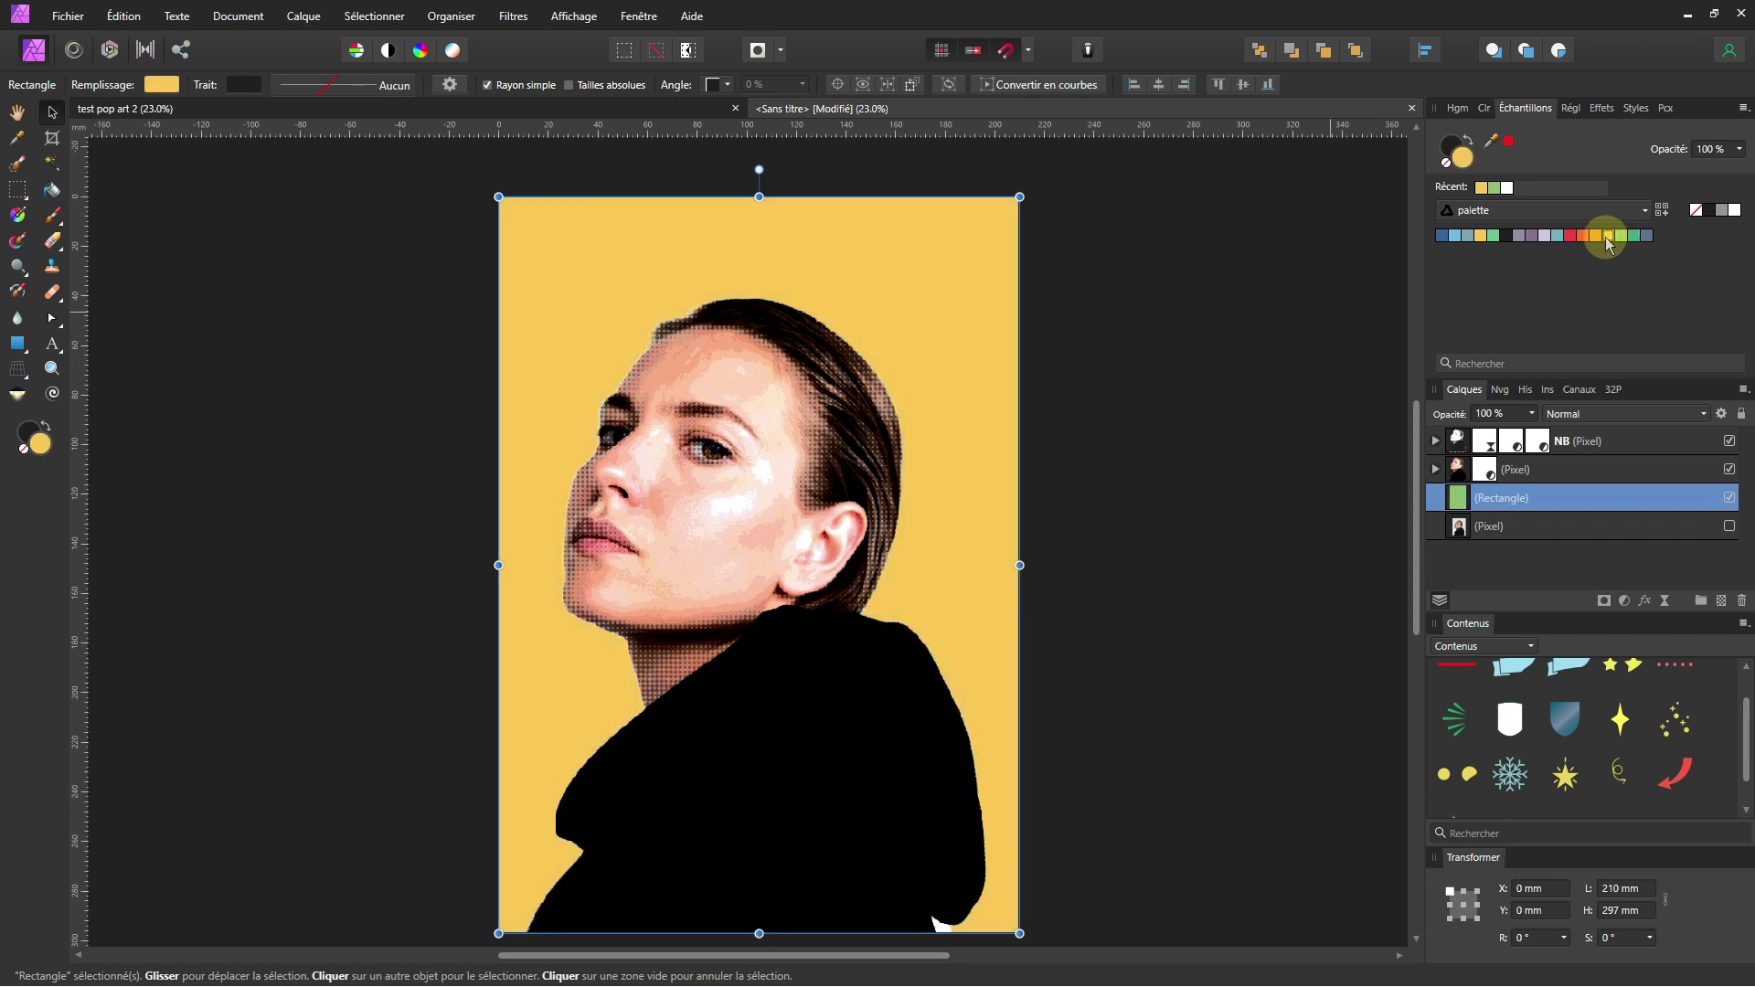
scroll(1561, 703, up, 1)
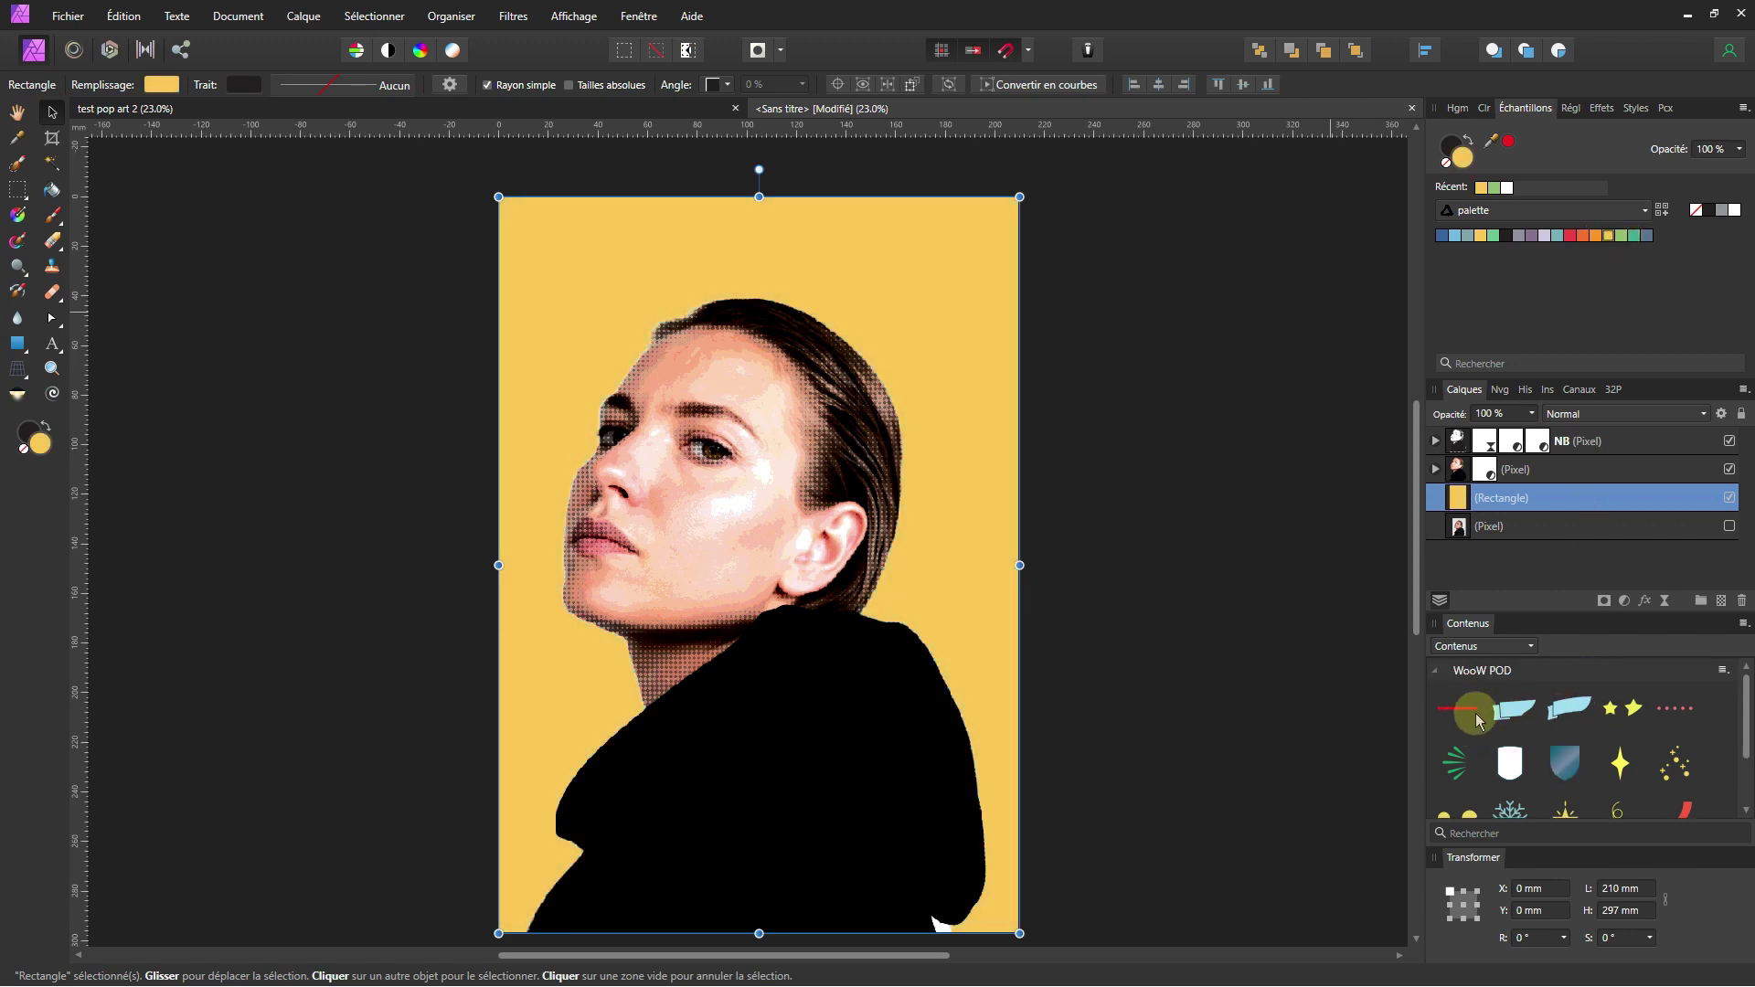
Try a row of pink dots from the Assets panel near the top, then discard it.
mouse_move(1479, 720)
mouse_down()
mouse_move(969, 352)
mouse_move(777, 268)
mouse_up()
drag(783, 262, 770, 239)
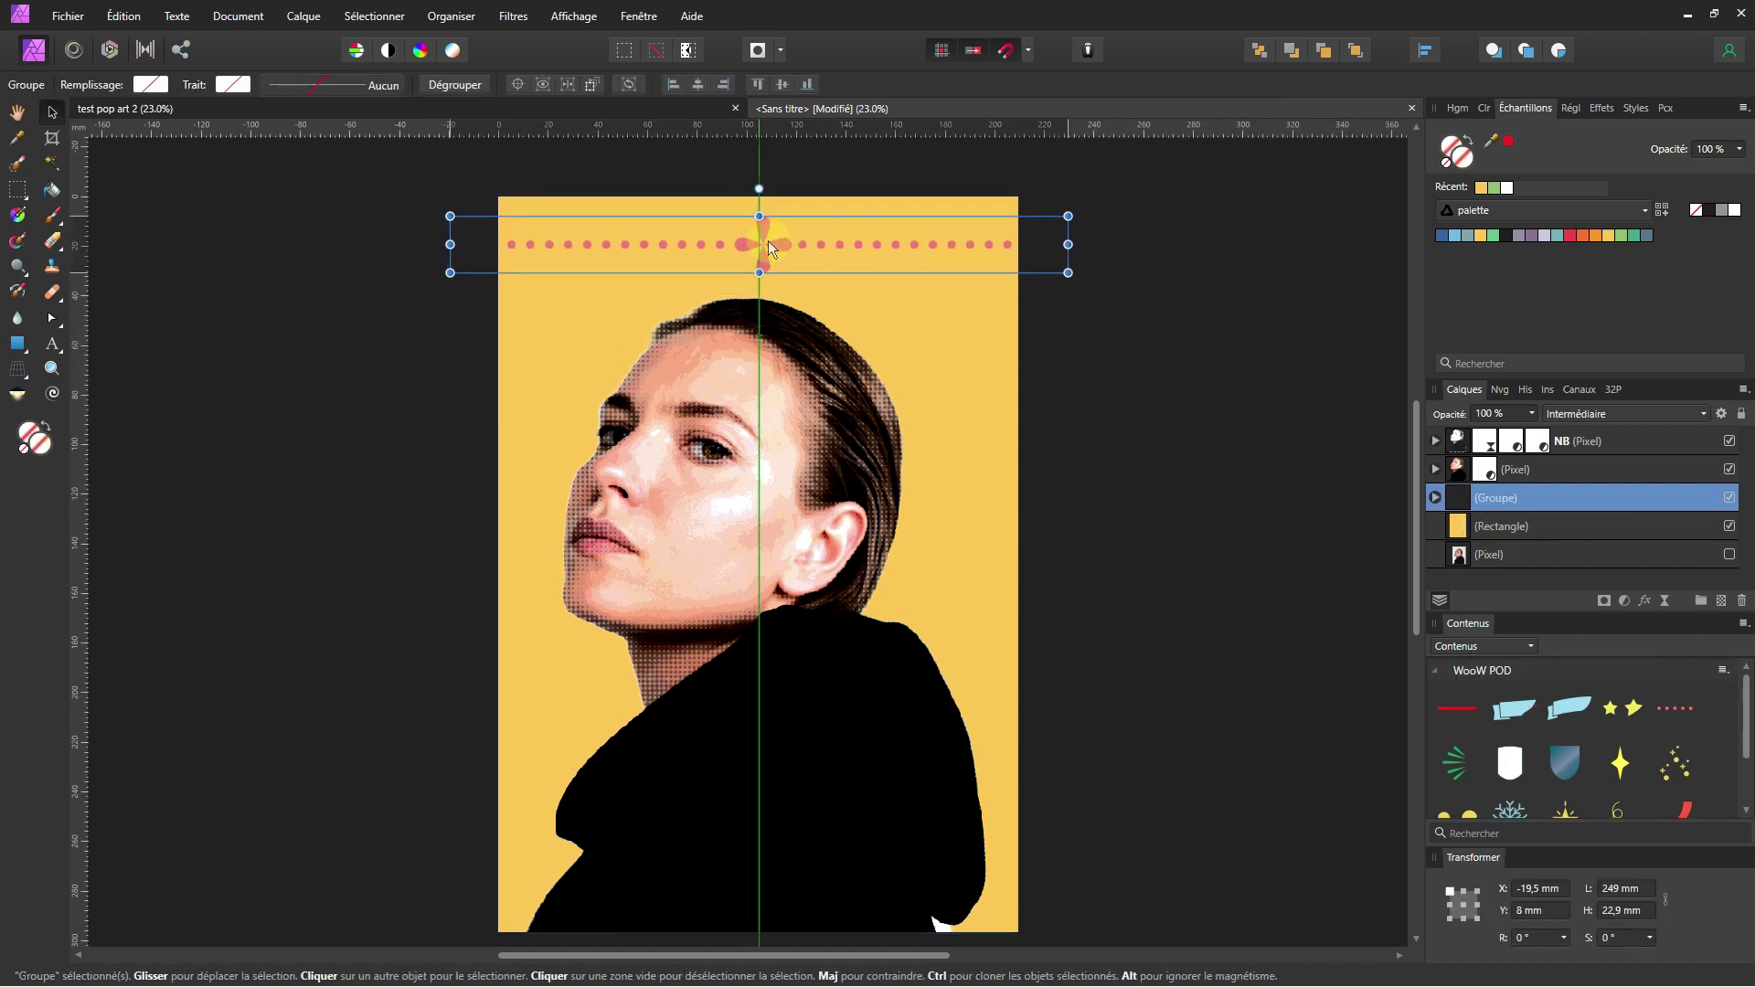
click(1045, 448)
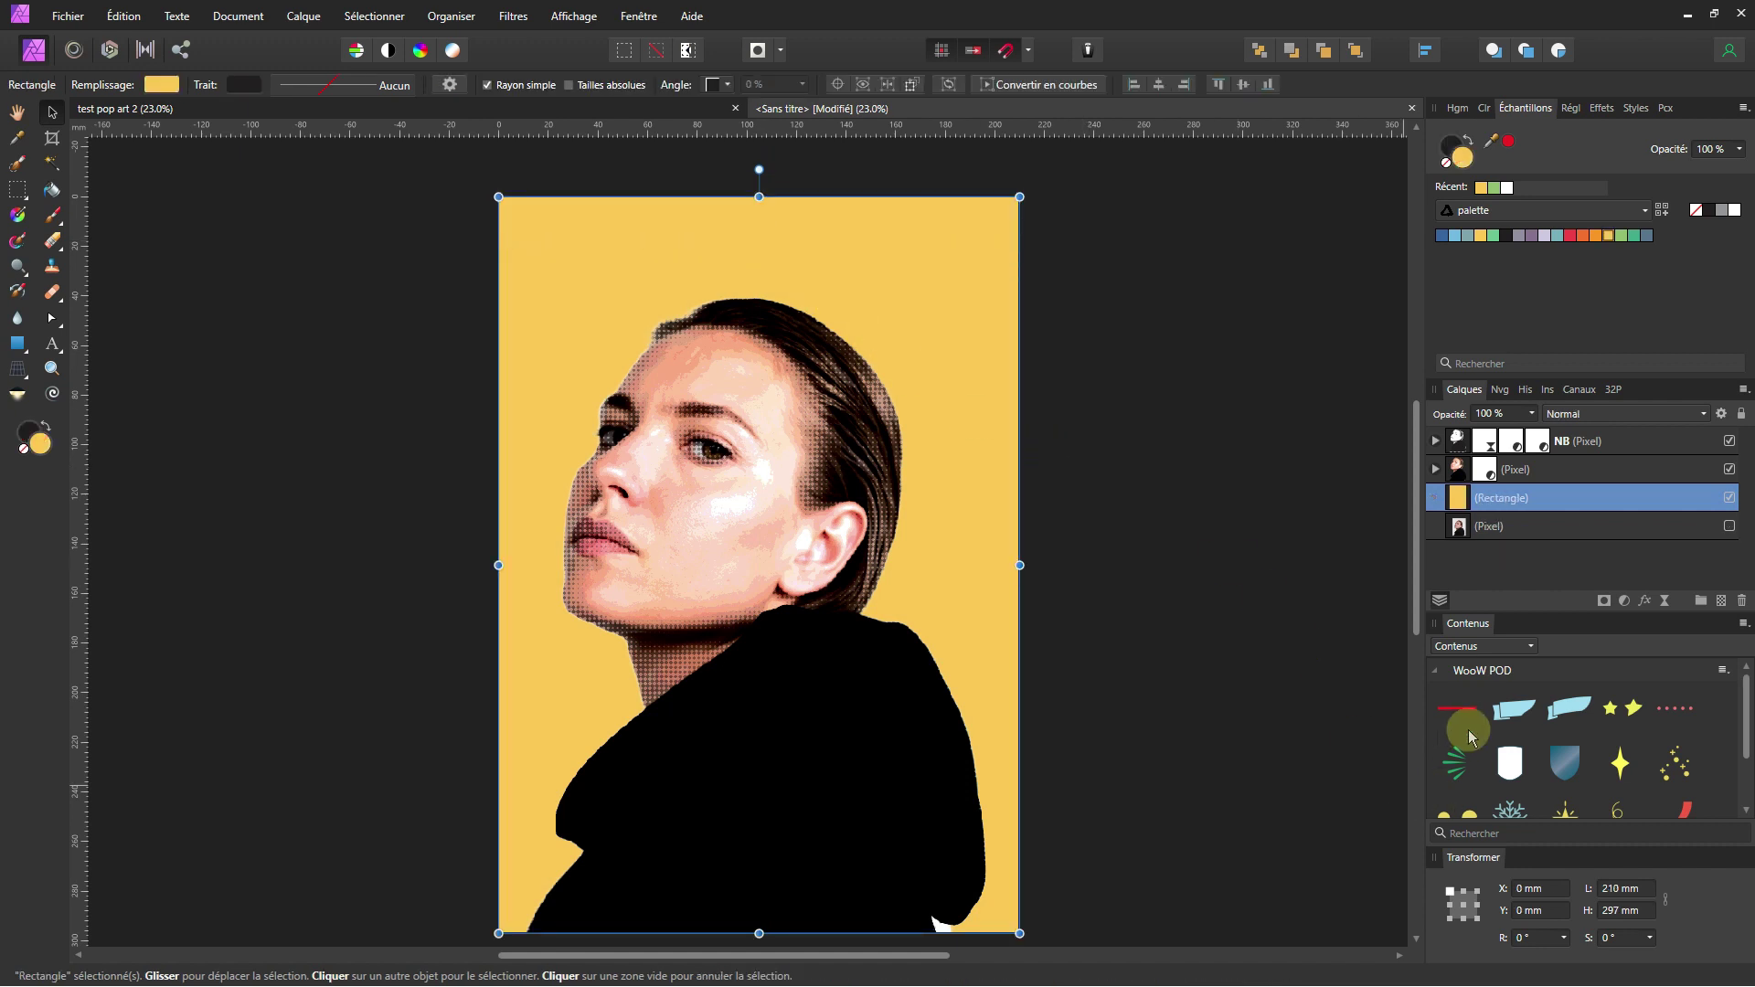
scroll(1510, 759, down, 3)
Place the WOOW! bubble in front, sized to 102.1 × 82.1 mm near the top-right.
mouse_move(1512, 807)
mouse_down()
mouse_move(873, 311)
mouse_move(894, 320)
mouse_up()
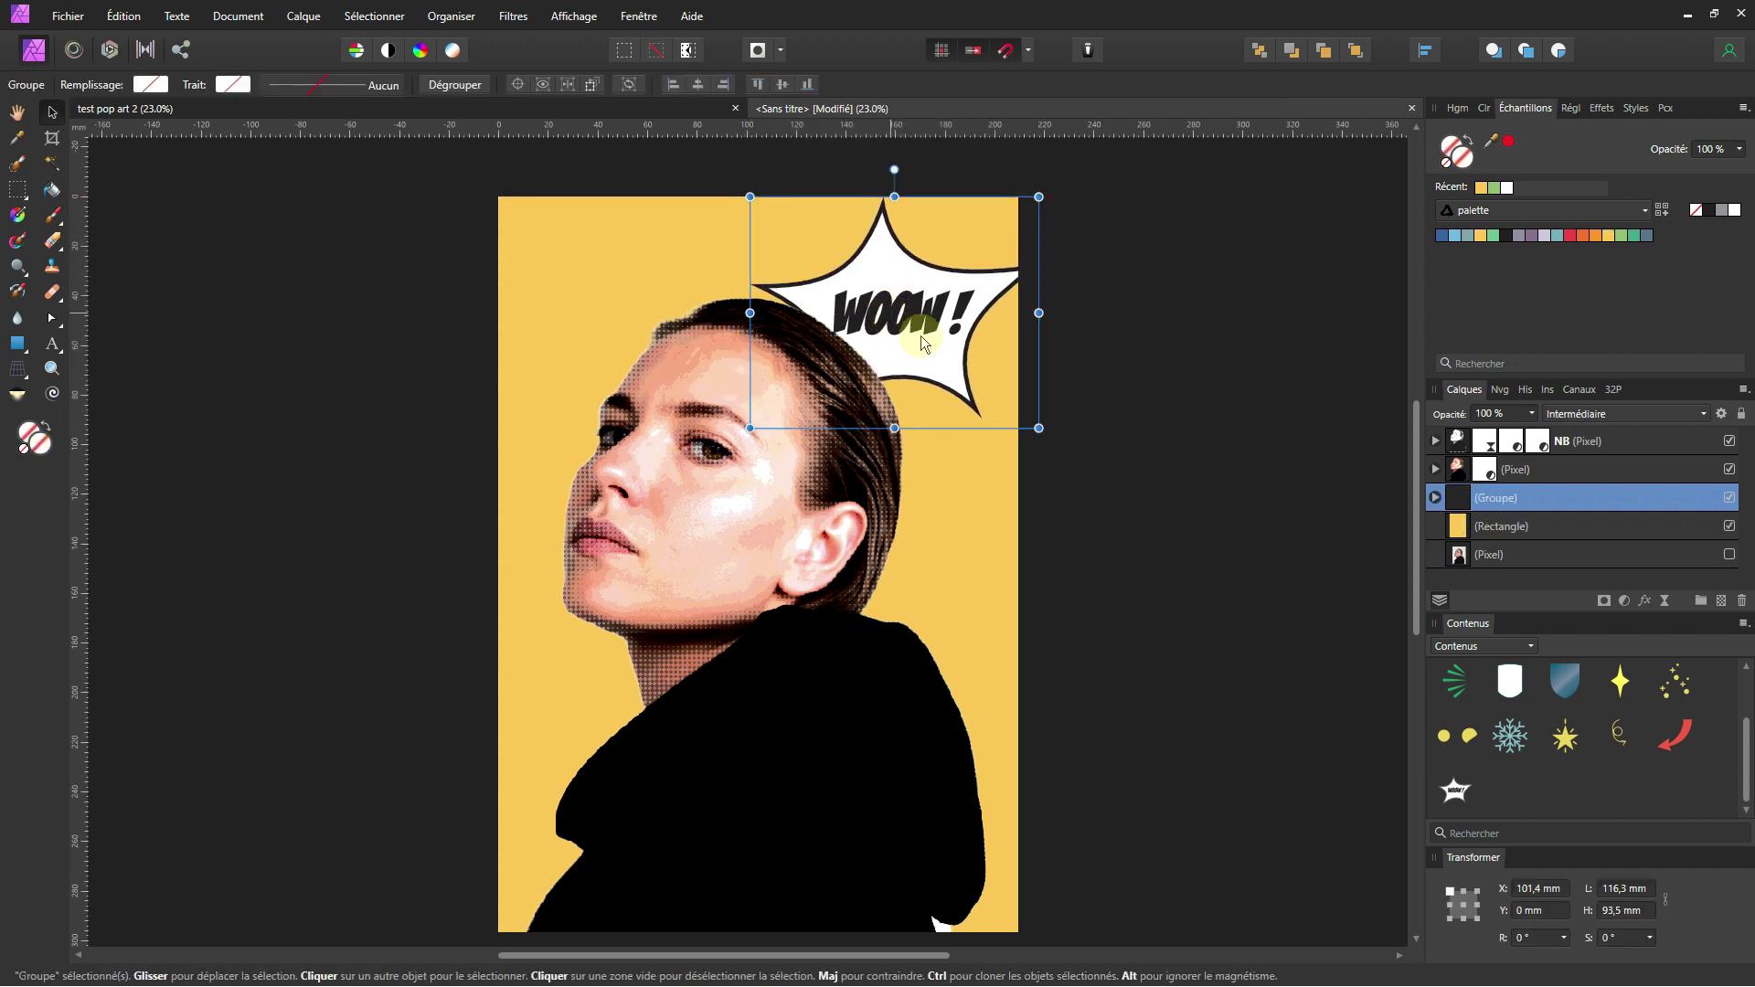
click(1355, 51)
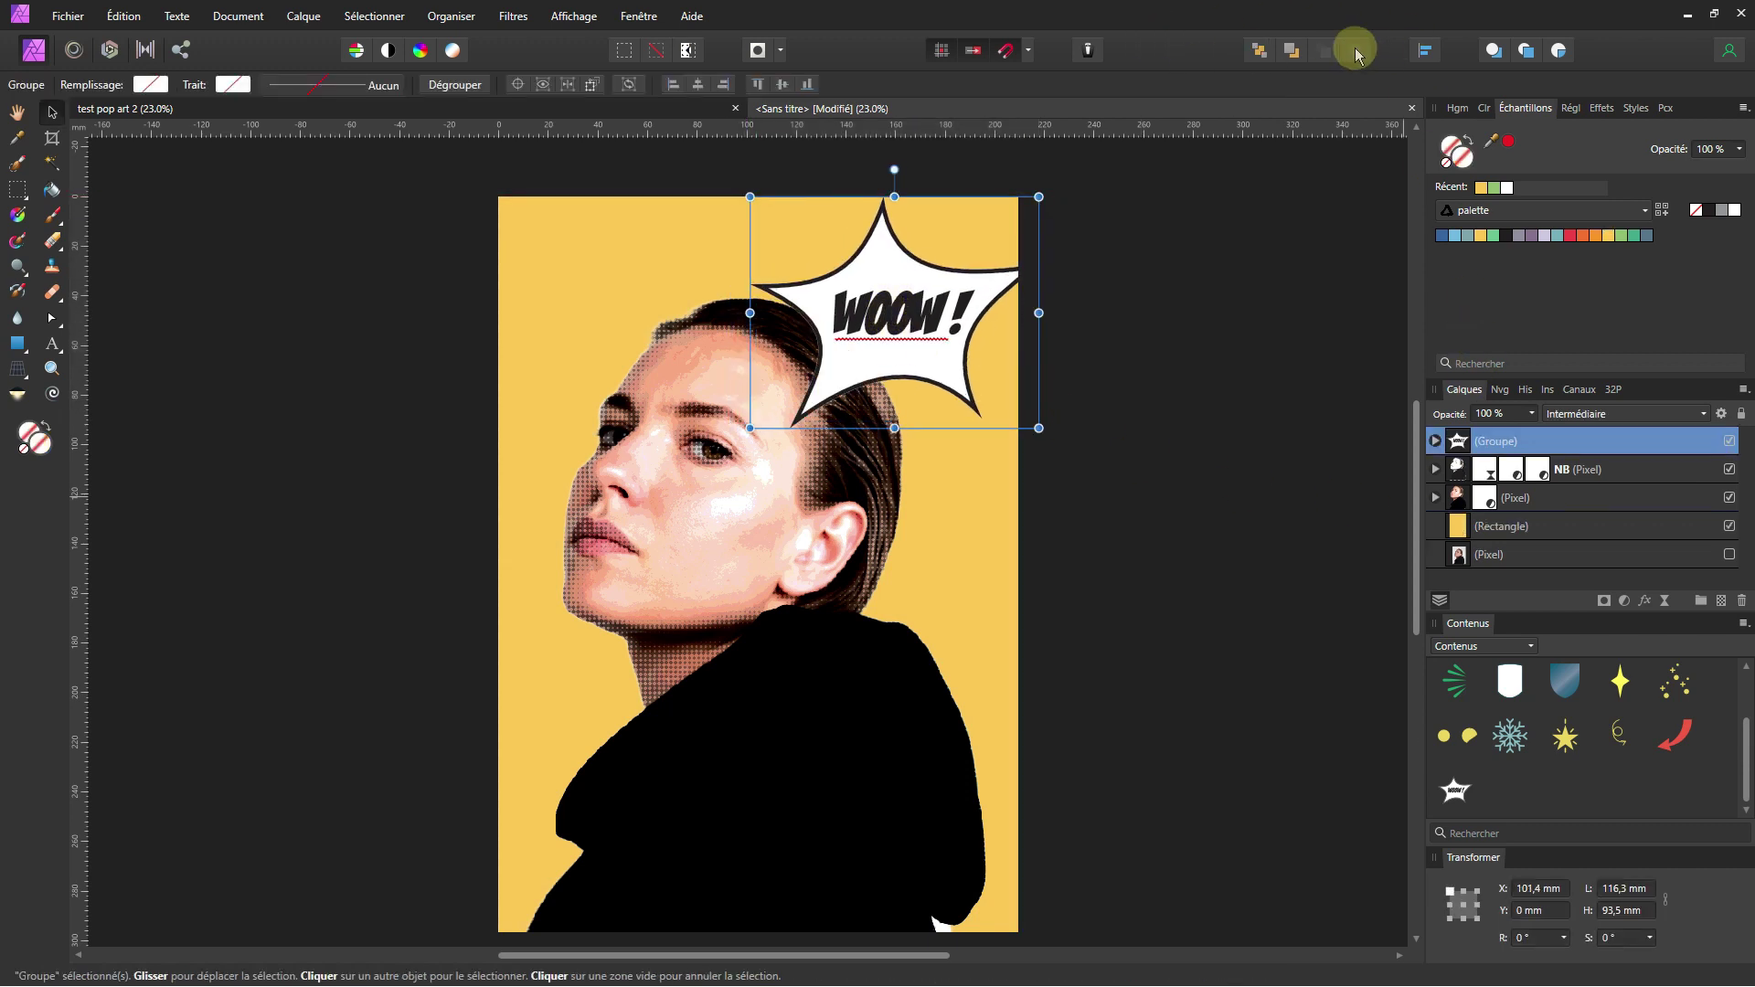
drag(922, 319, 902, 335)
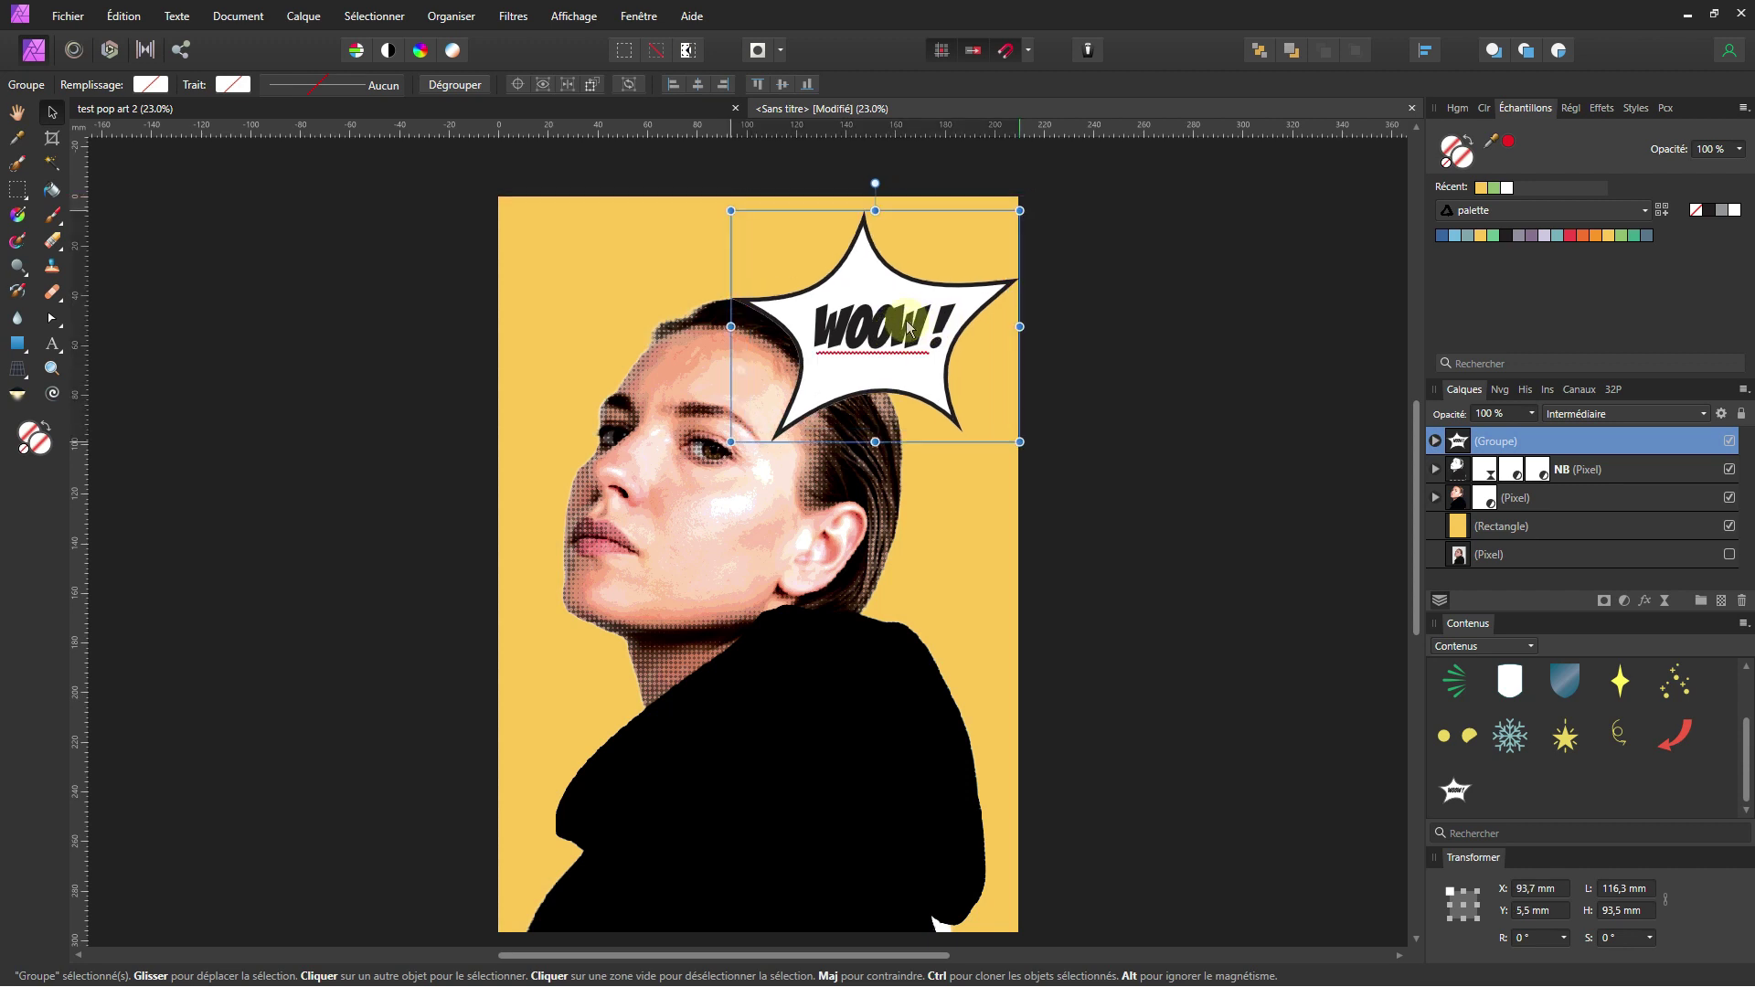
drag(729, 212, 756, 214)
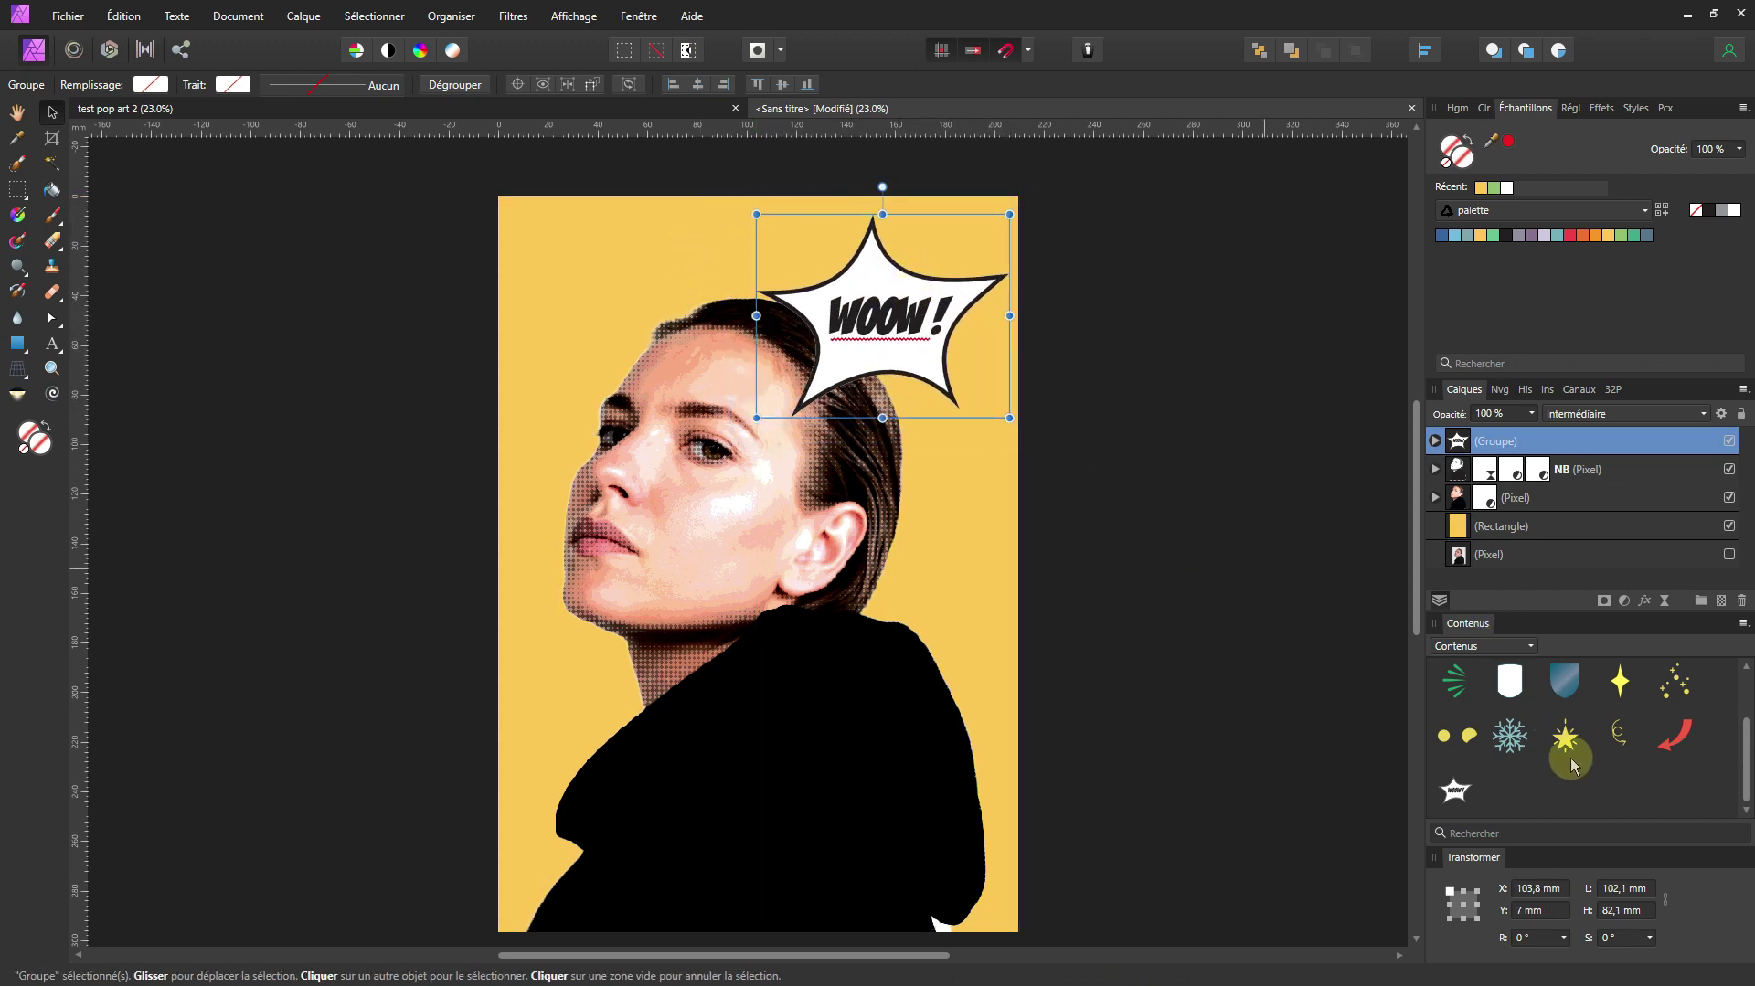
scroll(1573, 766, up, 2)
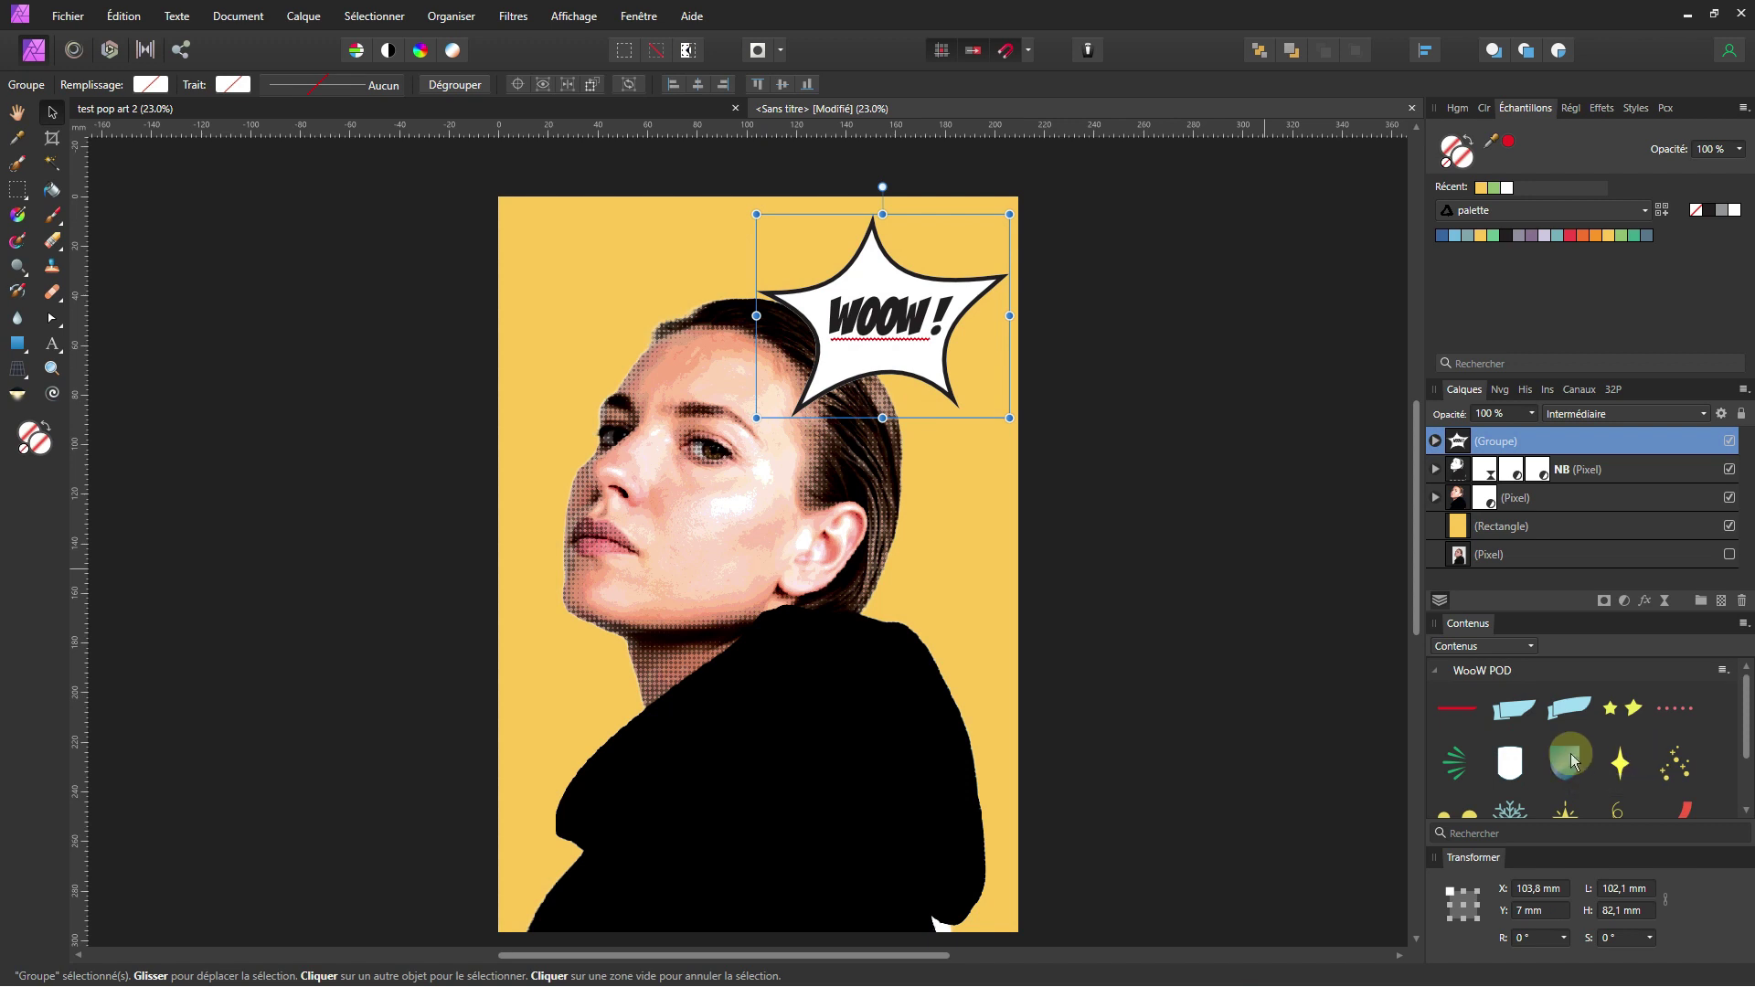
scroll(1540, 772, down, 2)
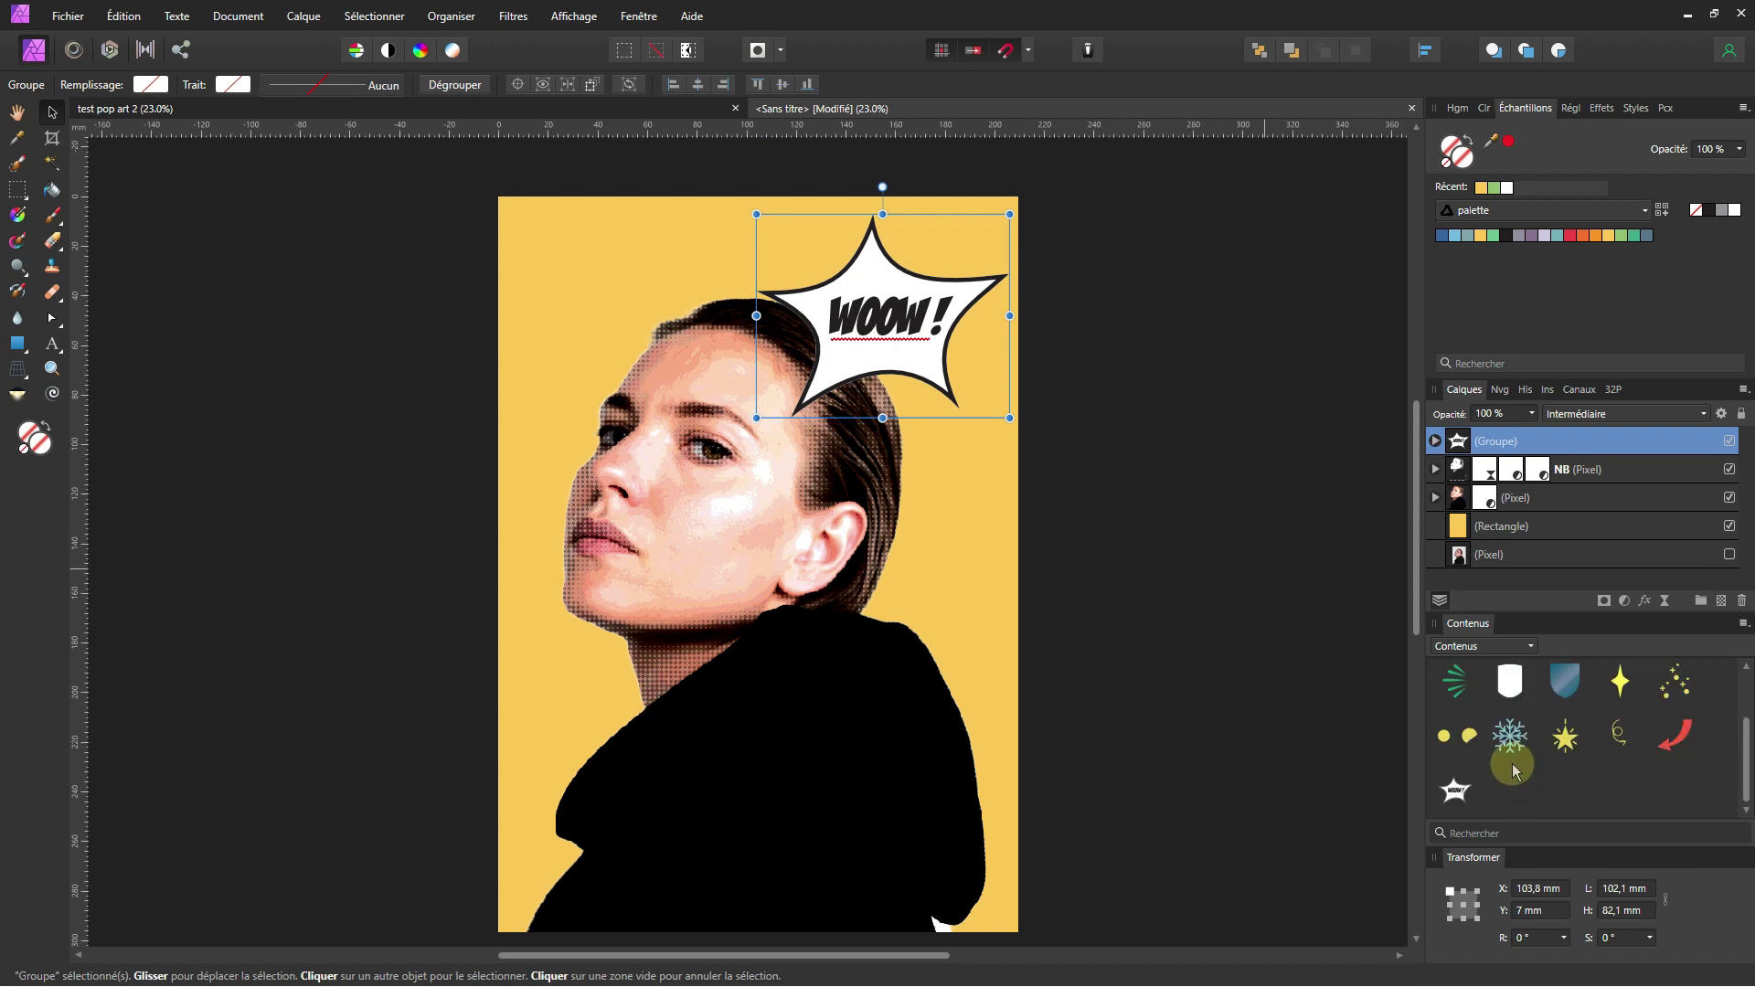
scroll(1517, 768, up, 2)
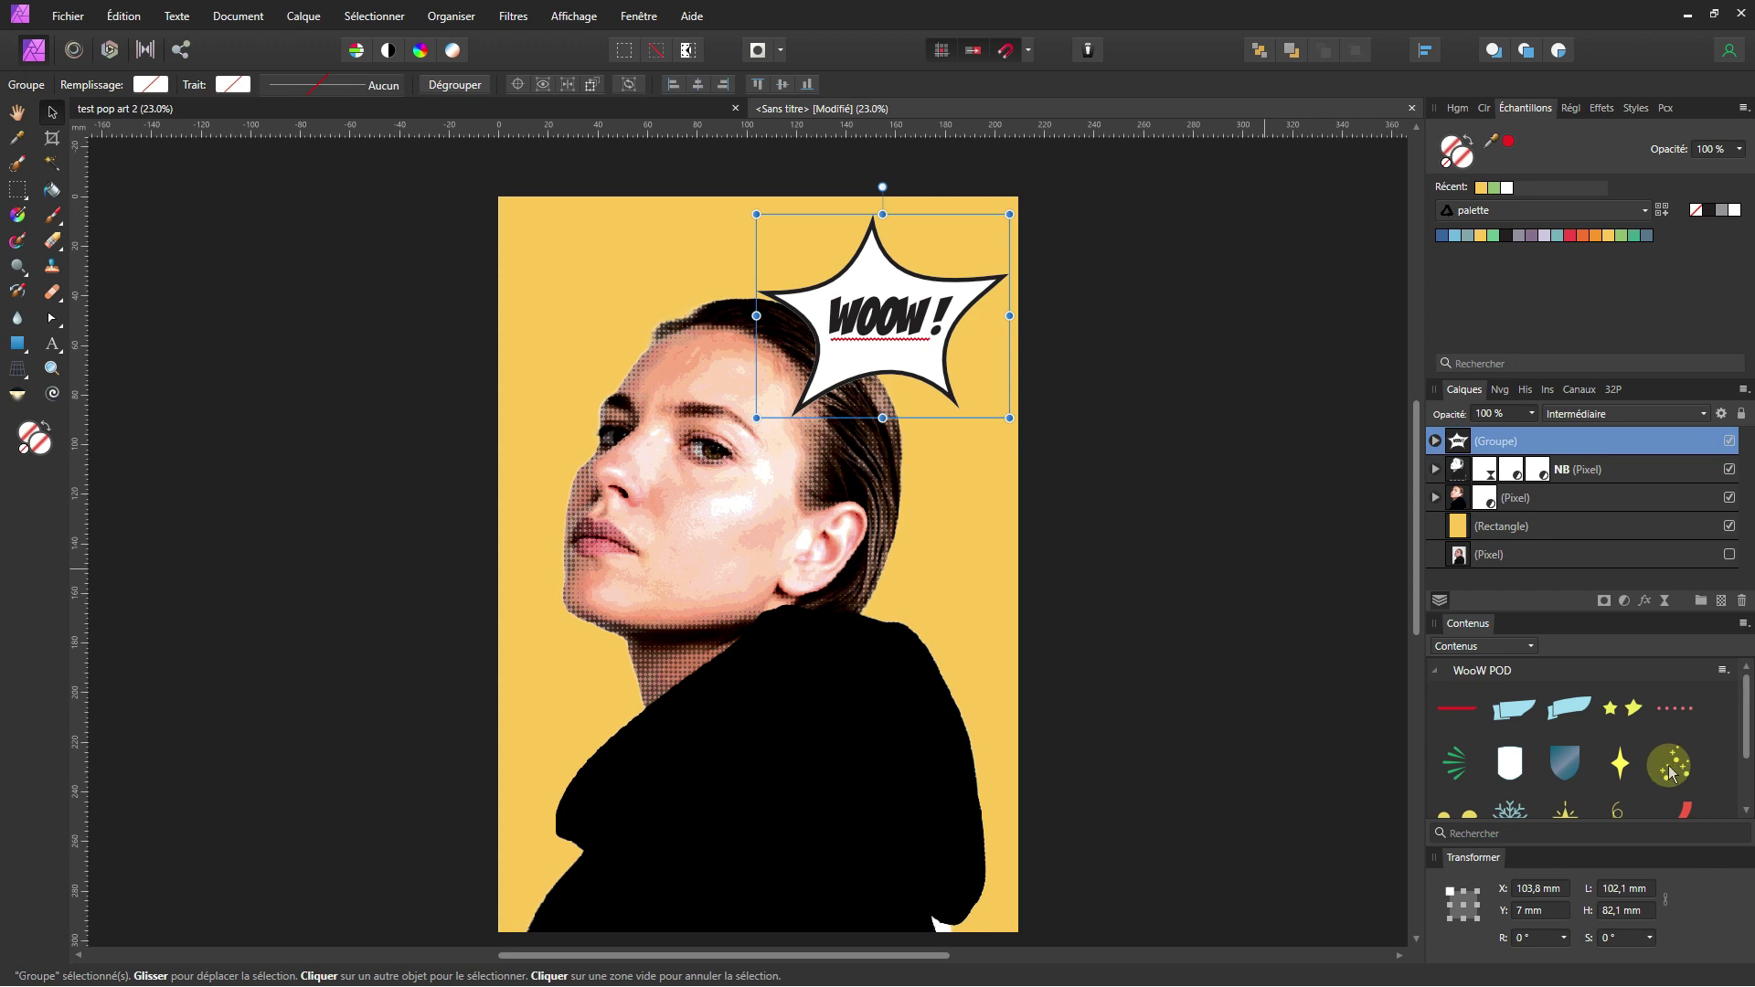
Add a red dots-and-crosses cluster behind the portrait at the lower left.
drag(1675, 775, 549, 610)
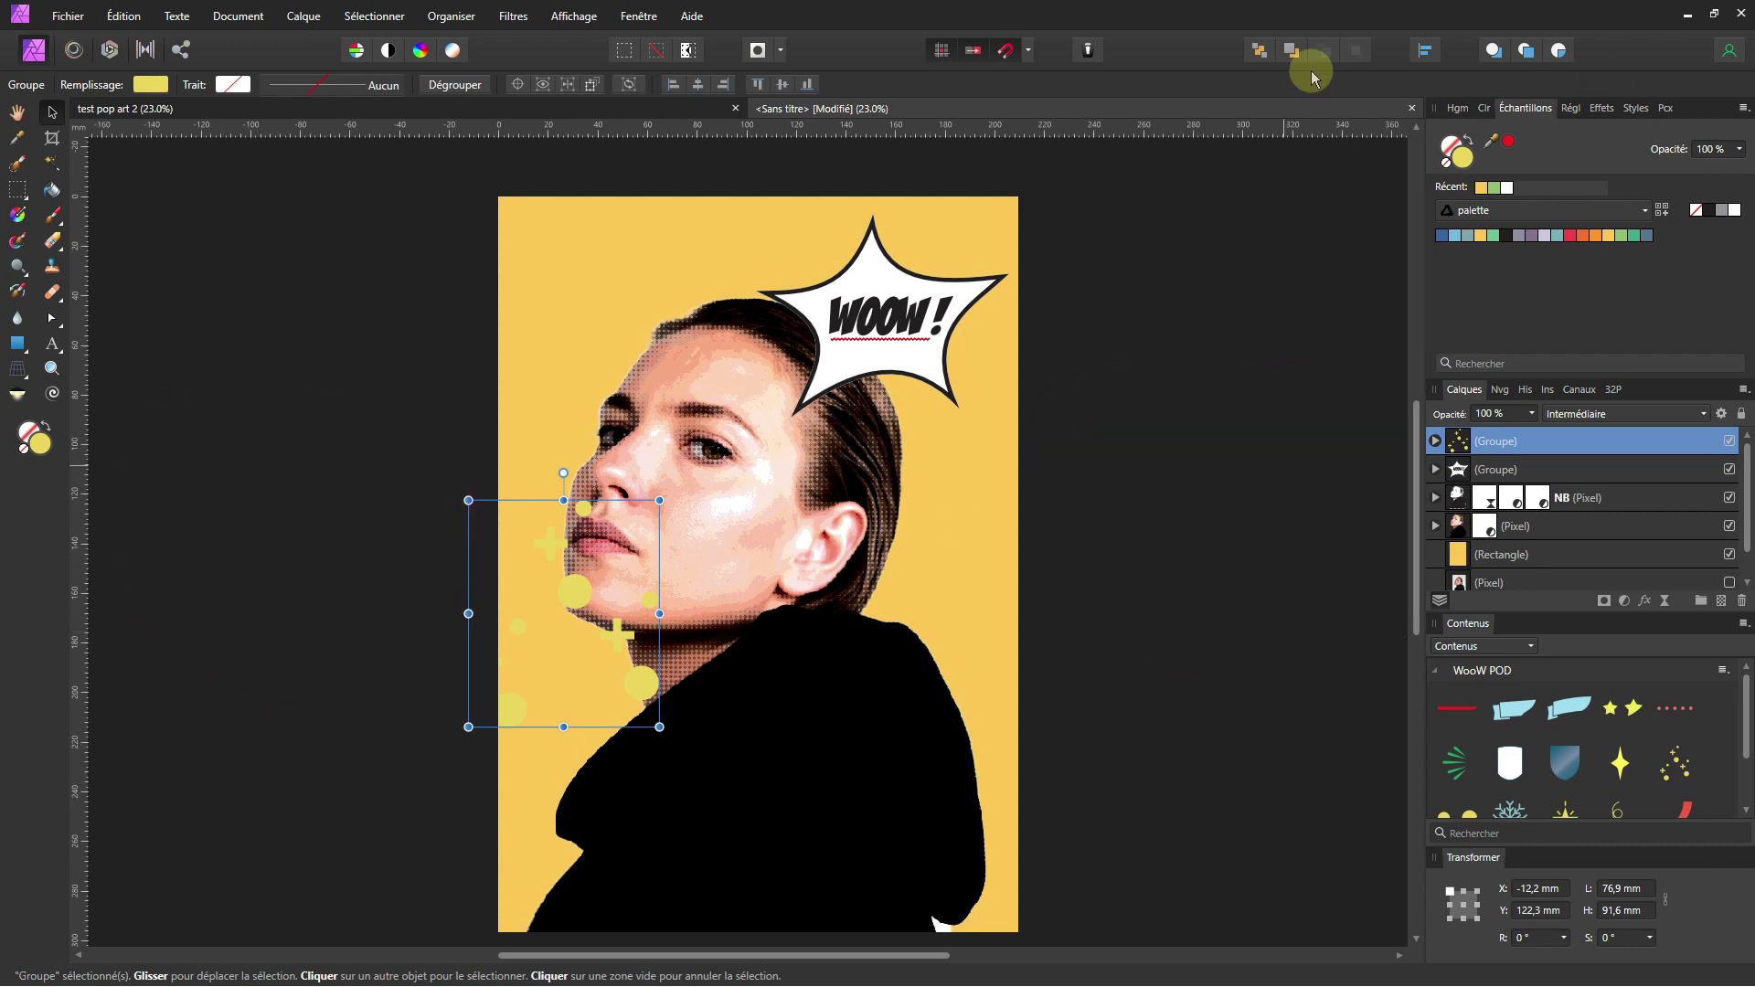
click(1260, 50)
mouse_move(951, 562)
mouse_down()
mouse_move(988, 836)
mouse_move(468, 827)
mouse_up()
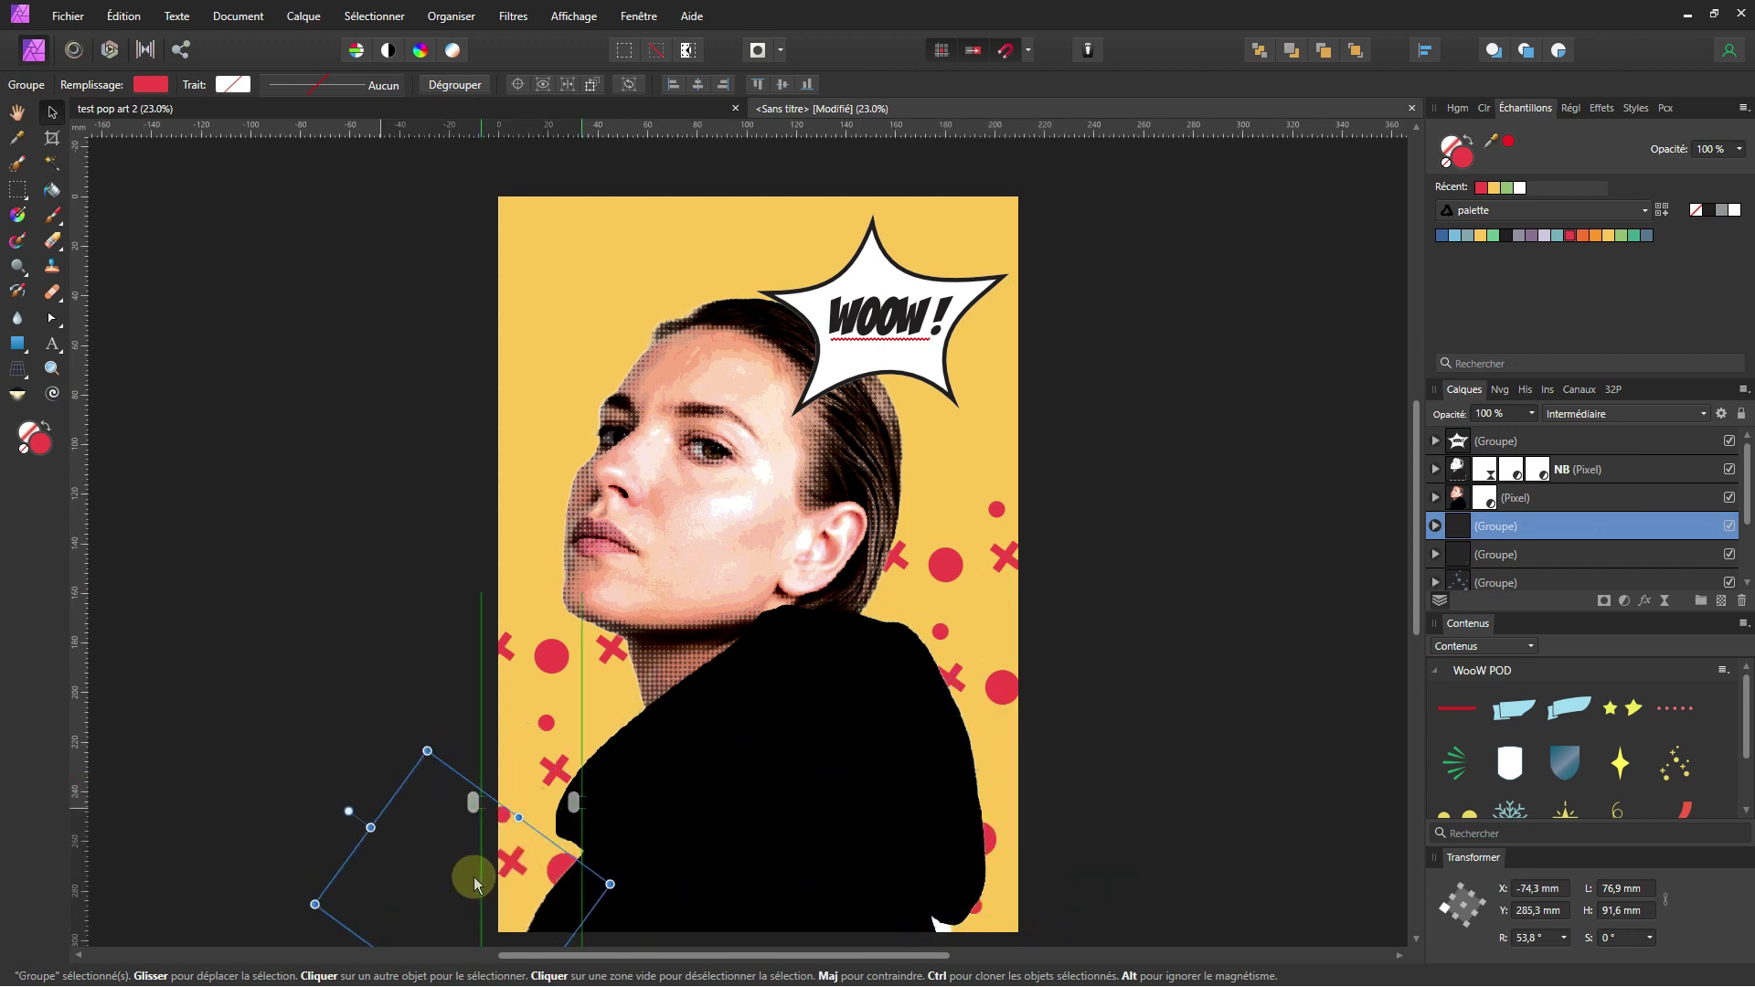
Enlarge the WOOW! bubble to 126.4 × 101.7 mm and nudge it up and right.
click(931, 355)
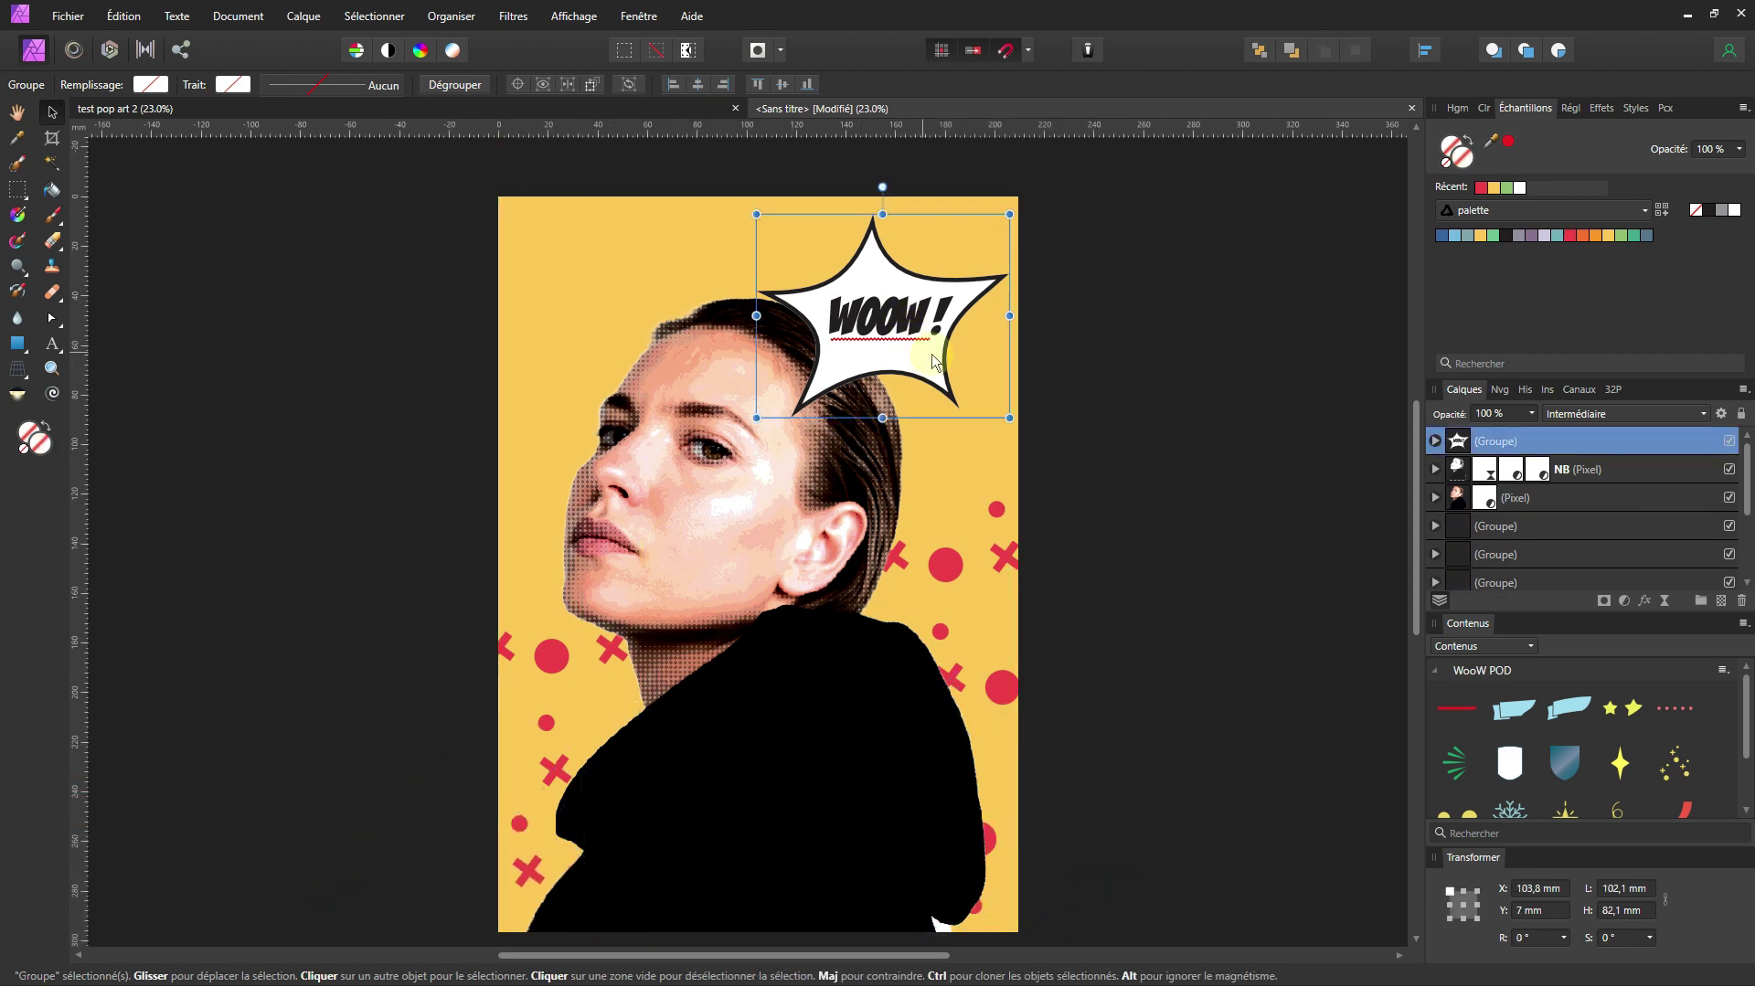
drag(1011, 418, 1039, 442)
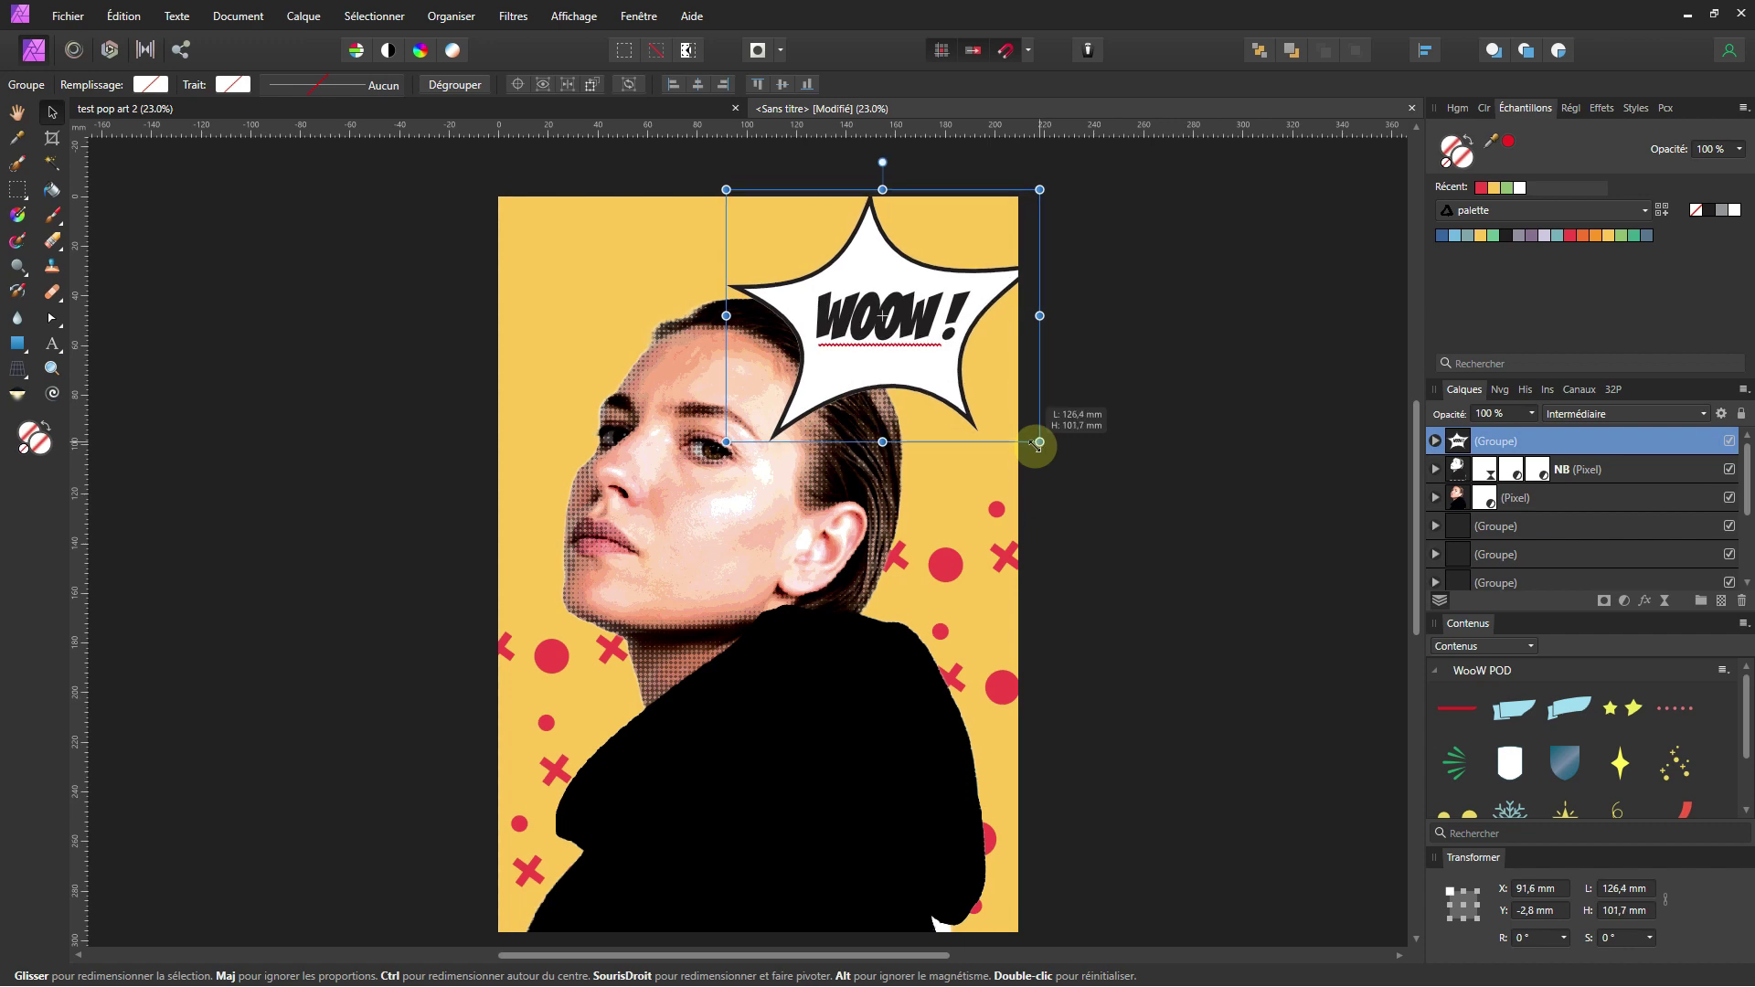
drag(960, 348, 984, 343)
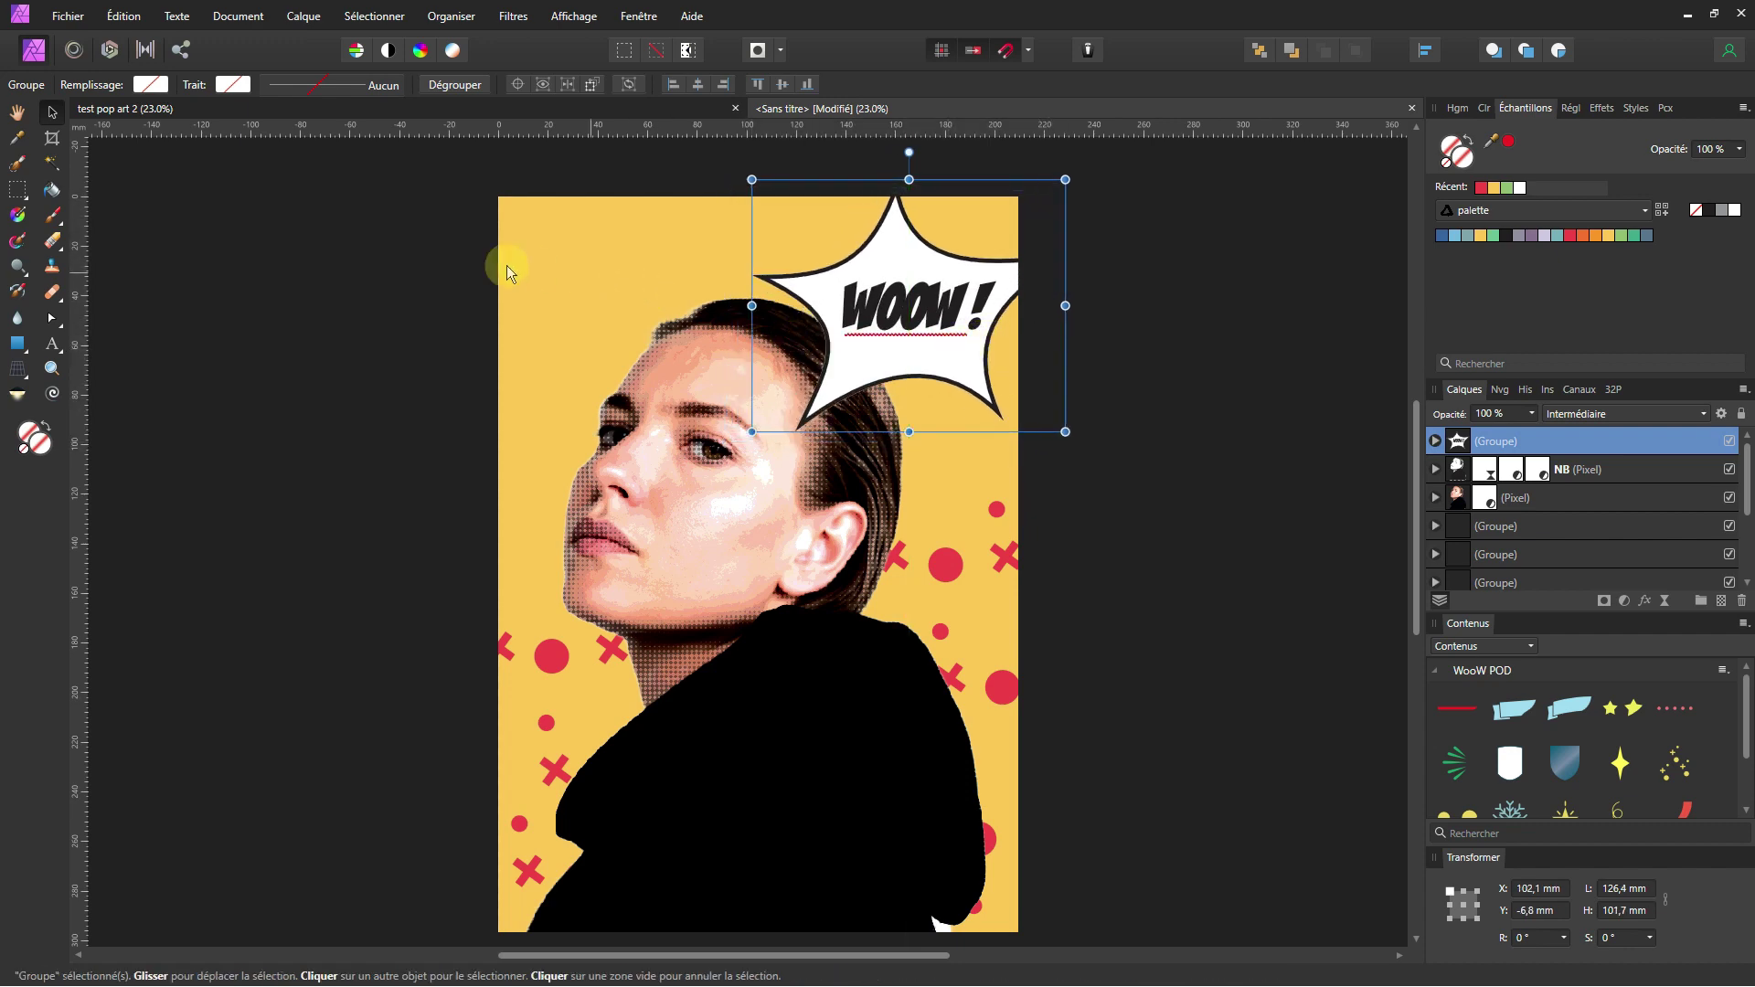
click(369, 339)
scroll(517, 339, down, 1)
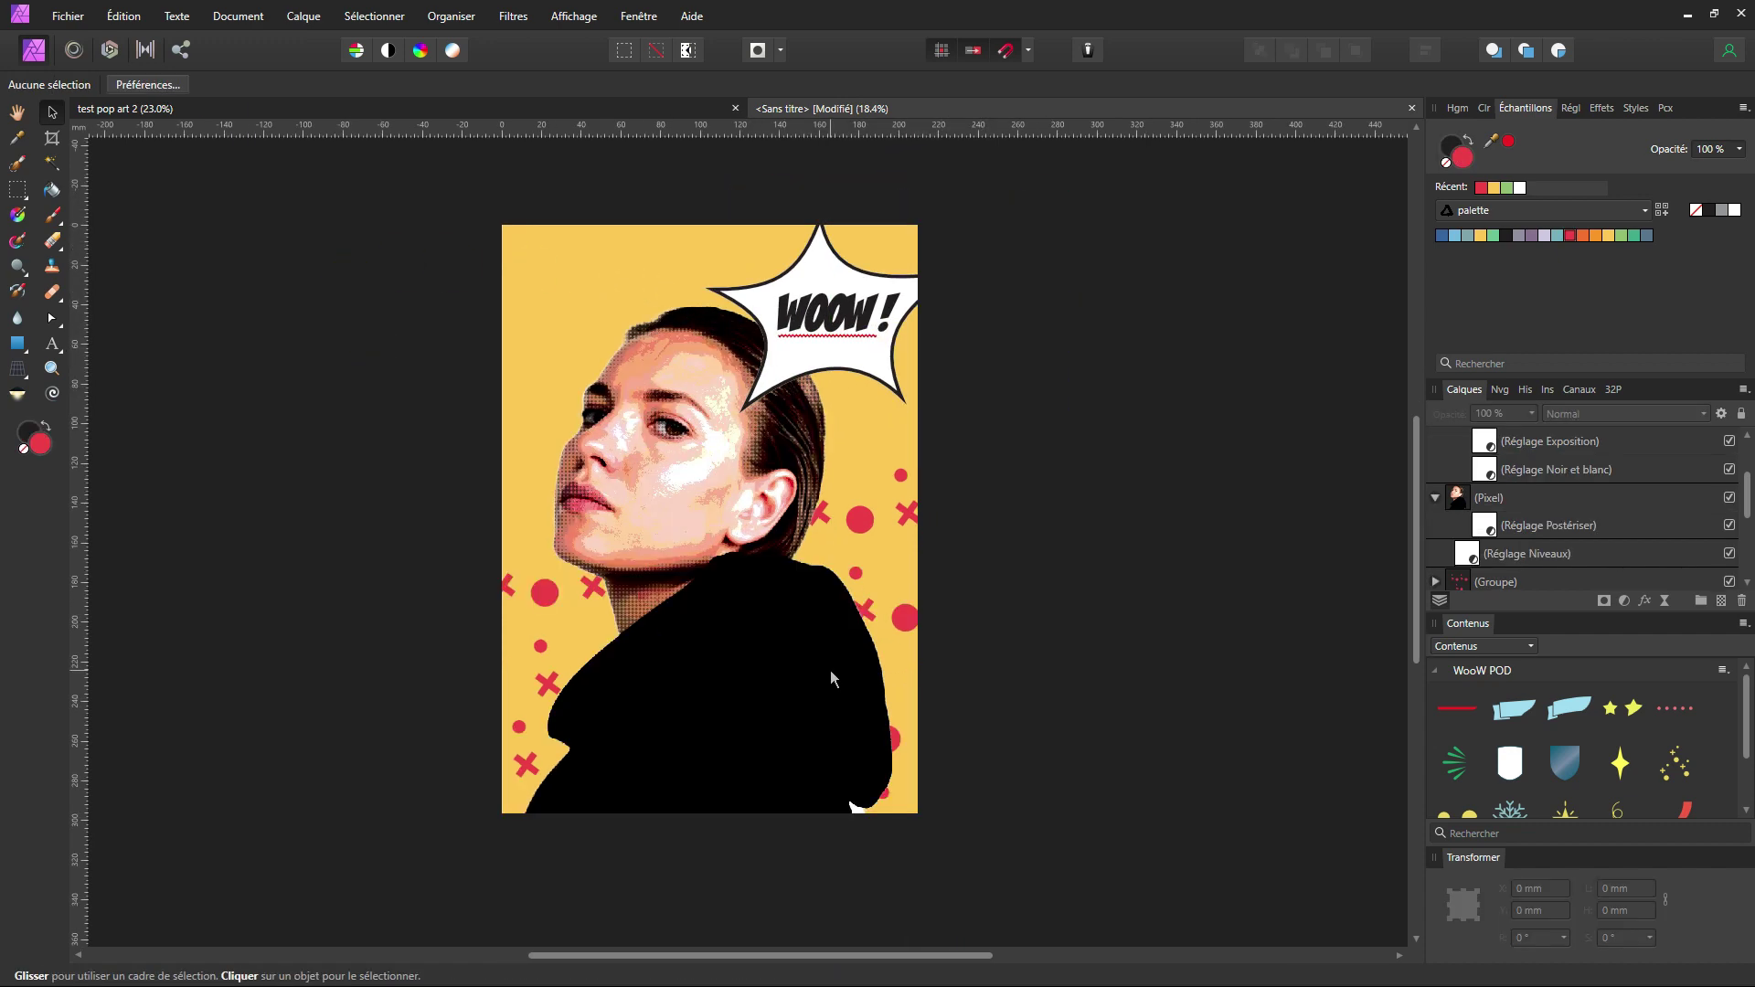